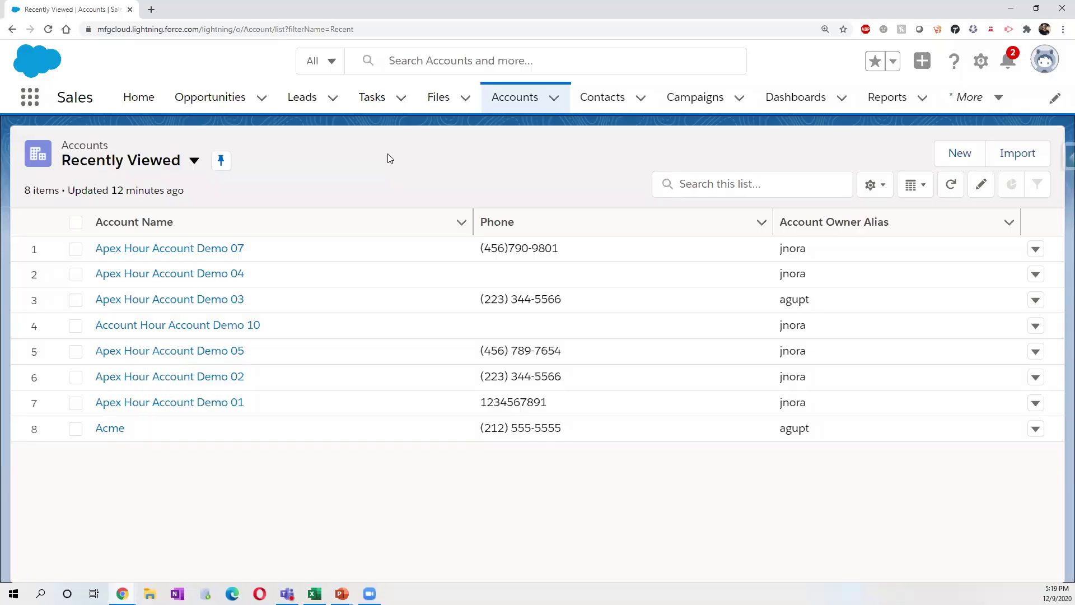
Open the account Apex Hour Account Demo 07 from the "Sales Rep - Apex Hours Account Demo" account list view.
left_click(179, 162)
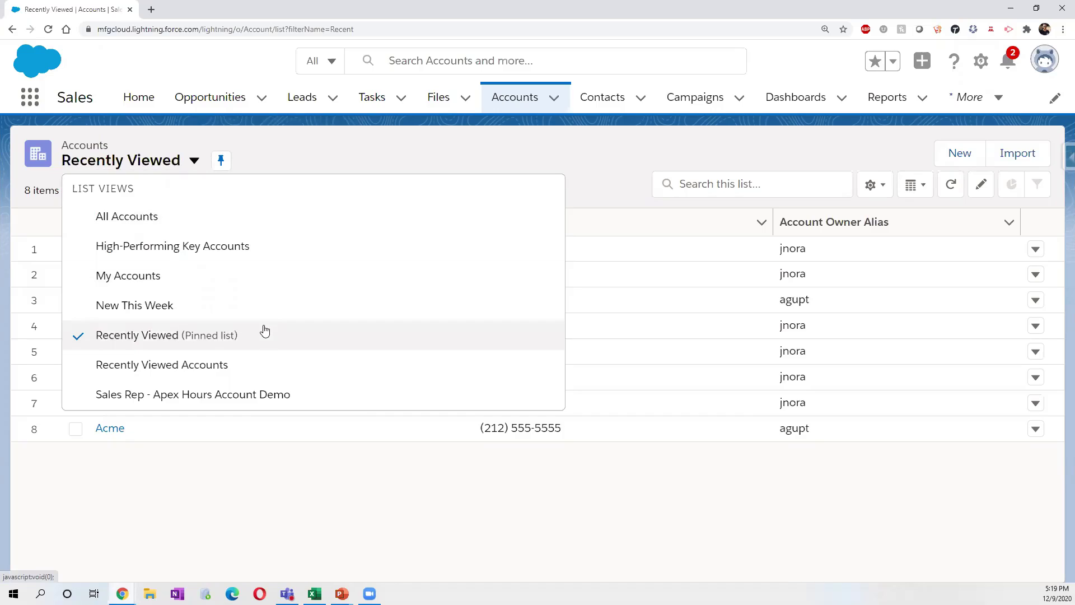
left_click(283, 397)
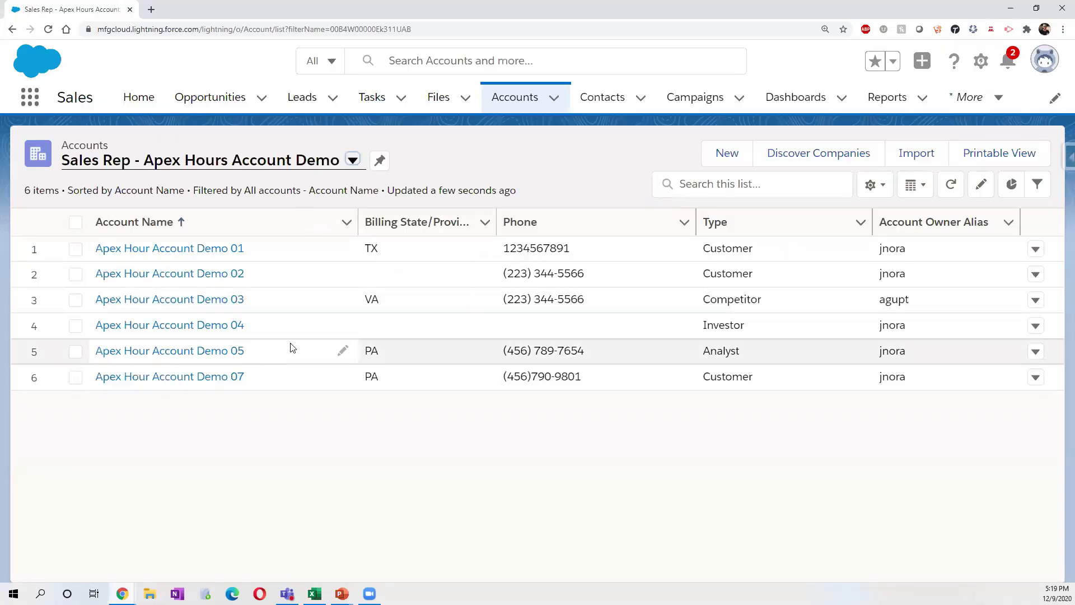
left_click(237, 378)
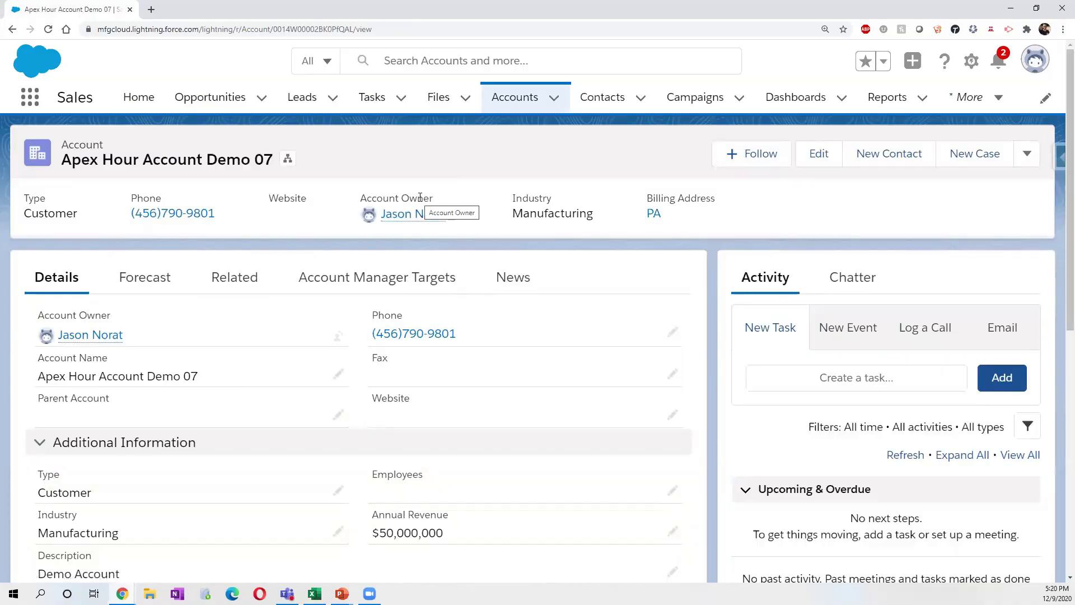
Open the Account 07 Sales Agreement Purchases record from the account's related sales agreements.
left_click(238, 278)
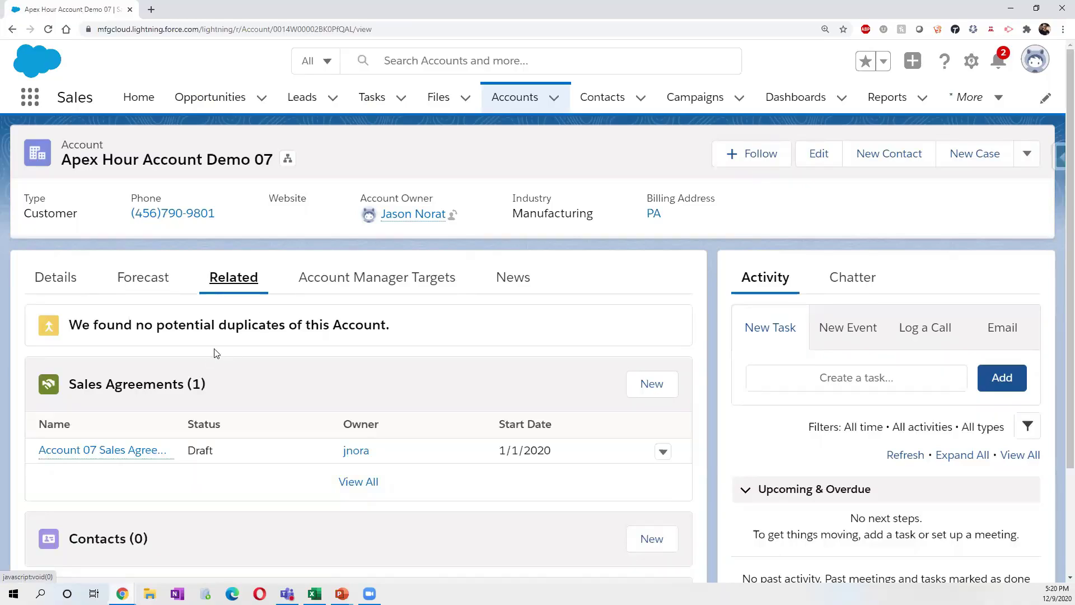
scroll(216, 353, "down", 1)
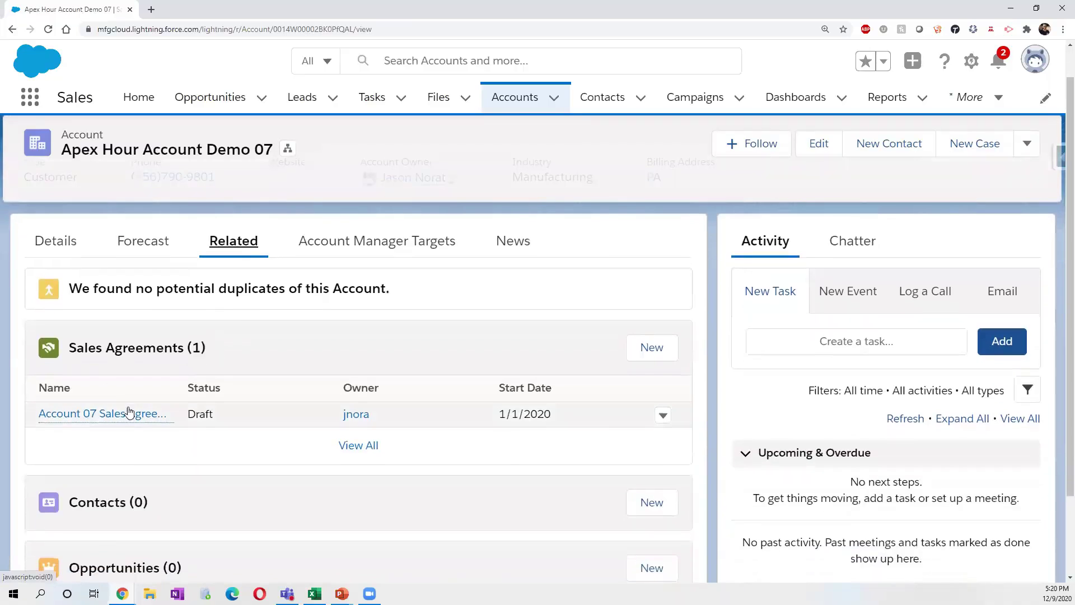
mouse_move(129, 417)
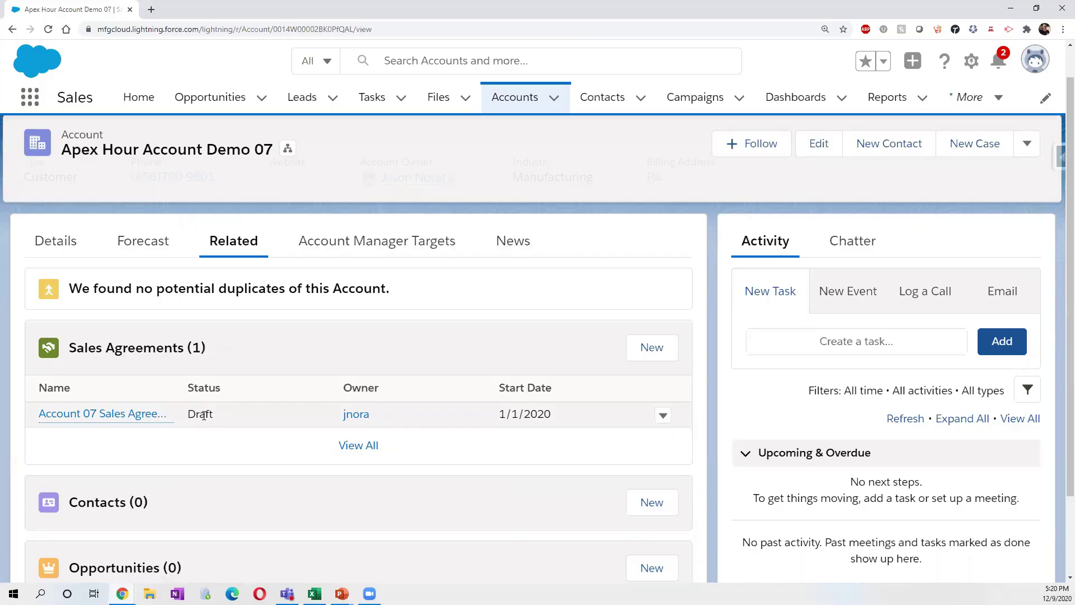
left_click(145, 414)
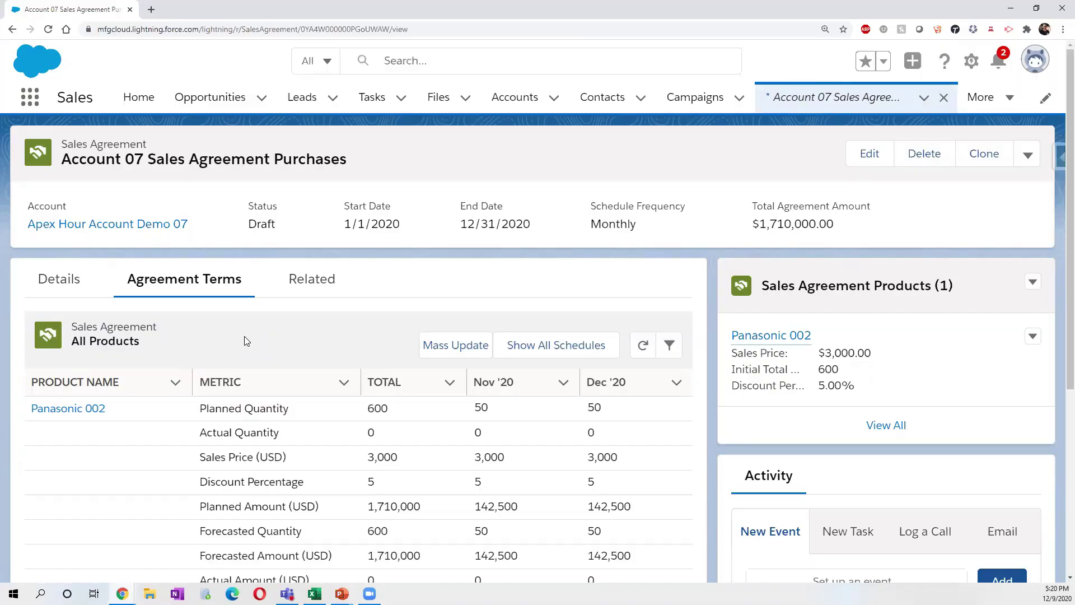
Show all schedules in the agreement terms and review the monthly quantities, prices and amounts.
left_click_drag(61, 143, 149, 144)
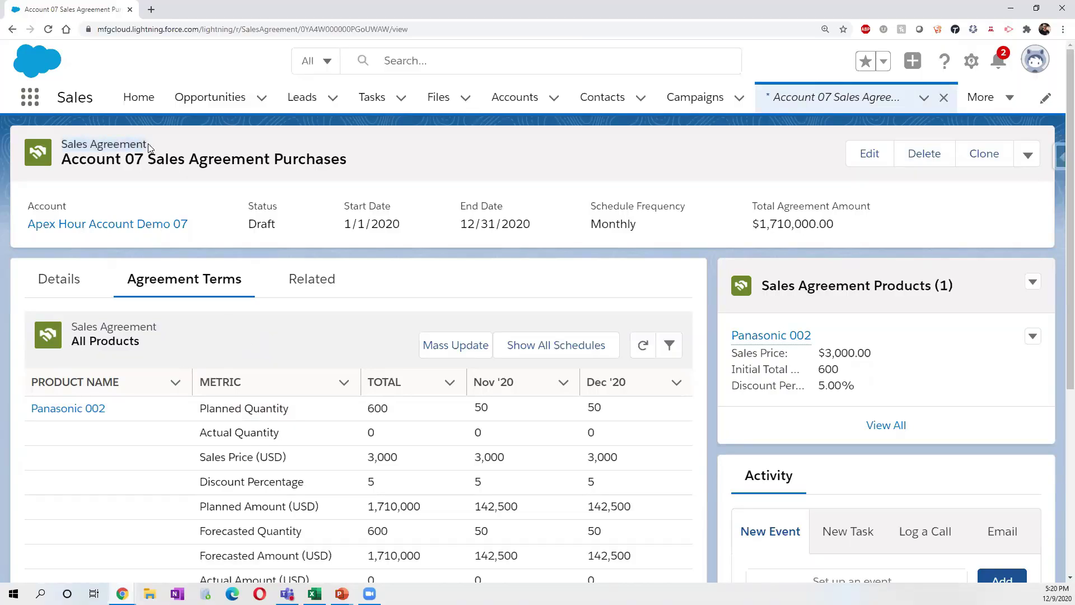
left_click_drag(63, 163, 143, 164)
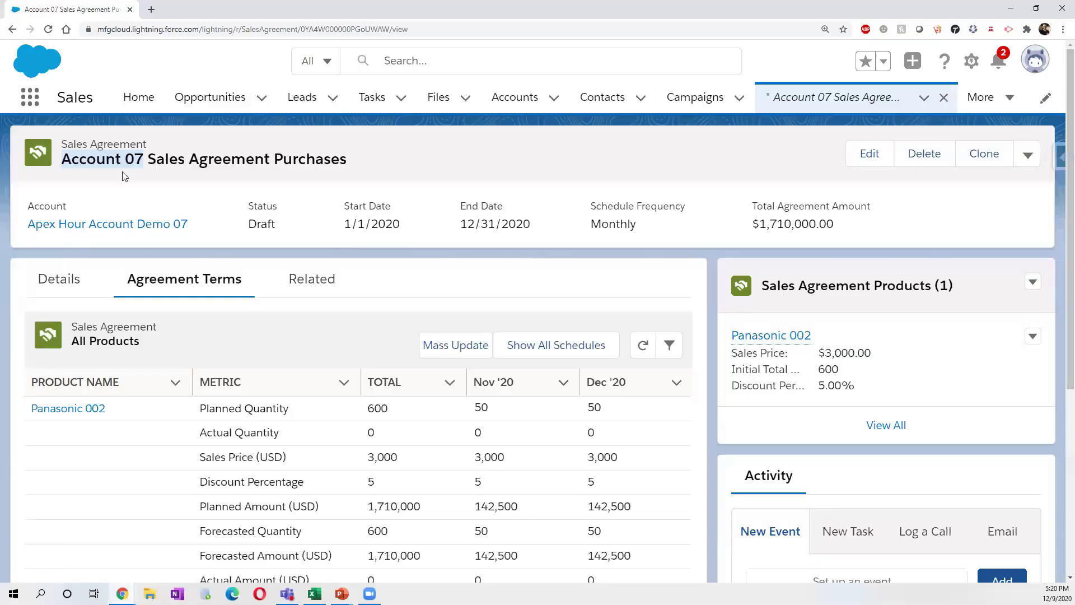
left_click(152, 157)
left_click_drag(79, 159, 305, 163)
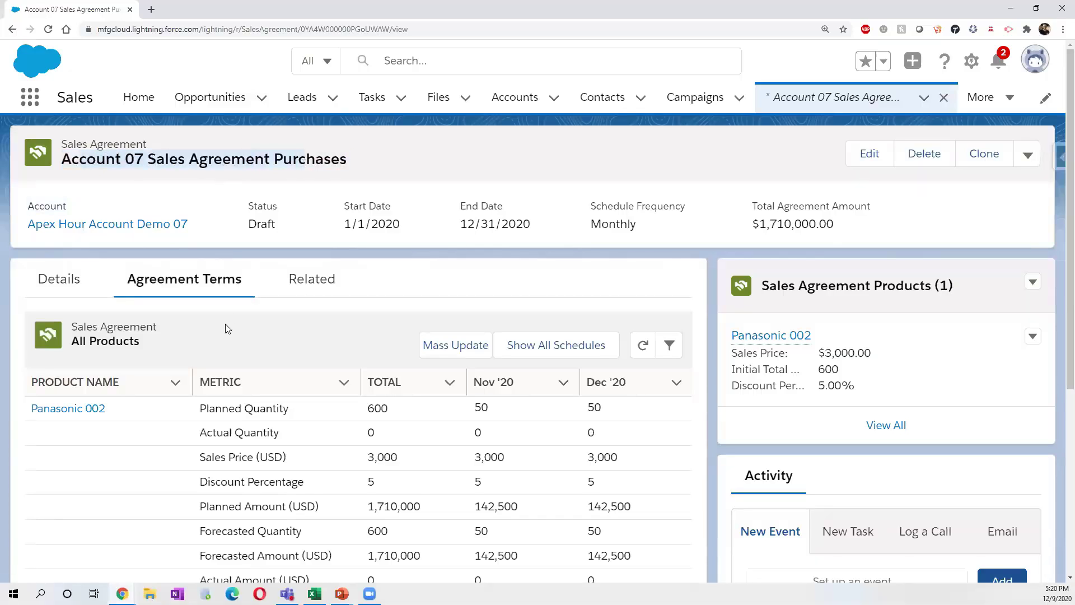
scroll(227, 329, "down", 1)
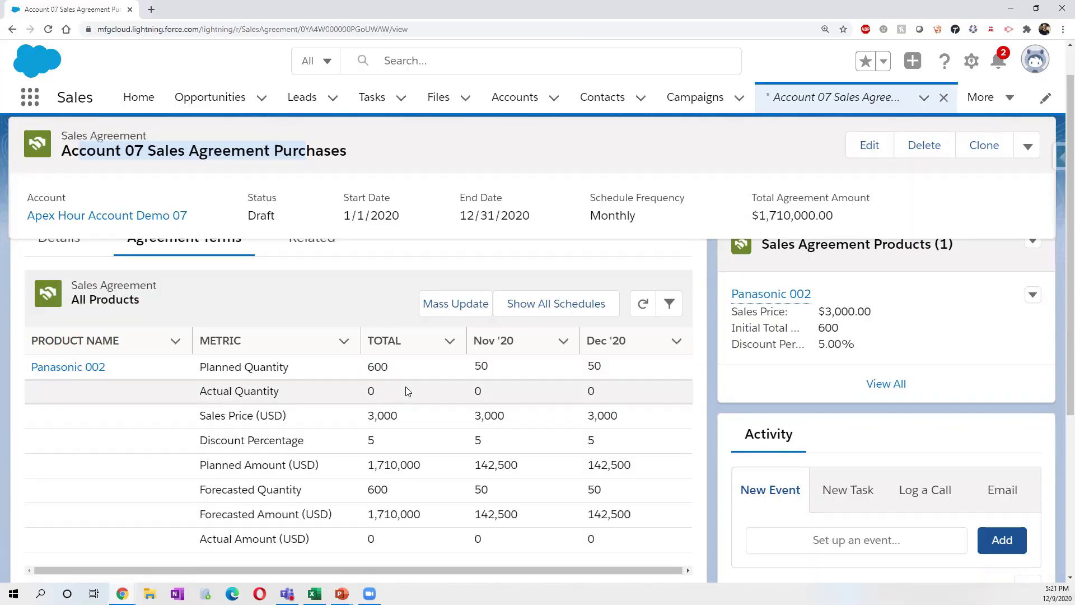
left_click(579, 317)
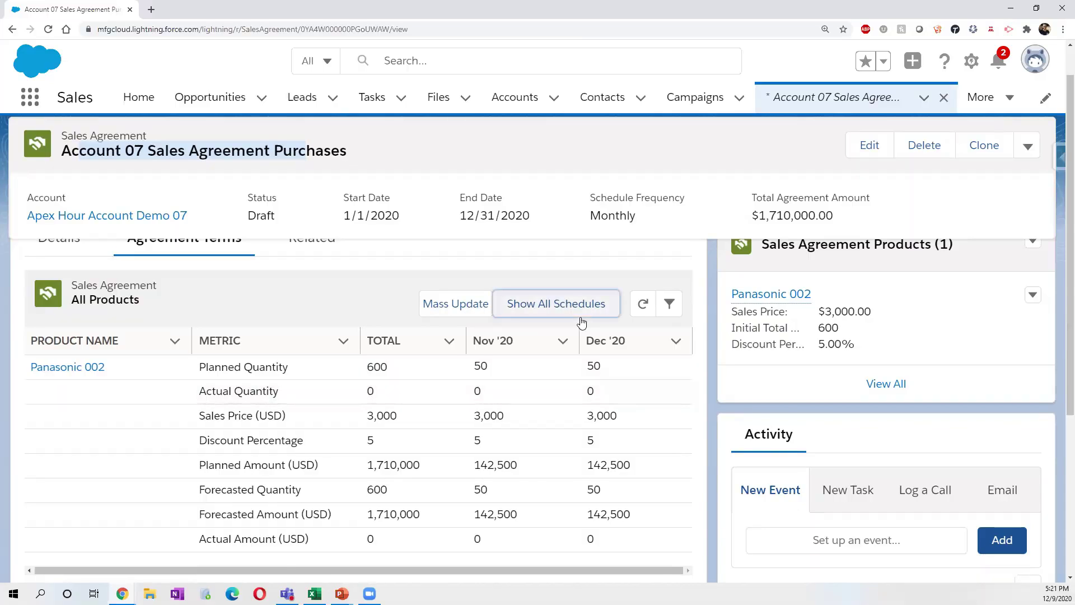
scroll(438, 392, "right", 3)
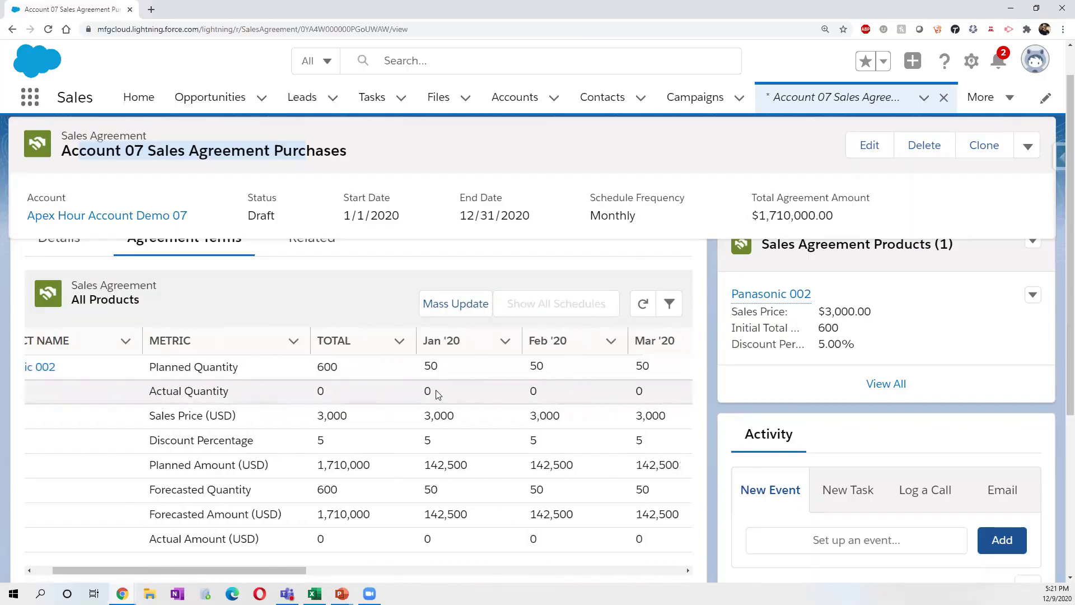
scroll(438, 392, "right", 1)
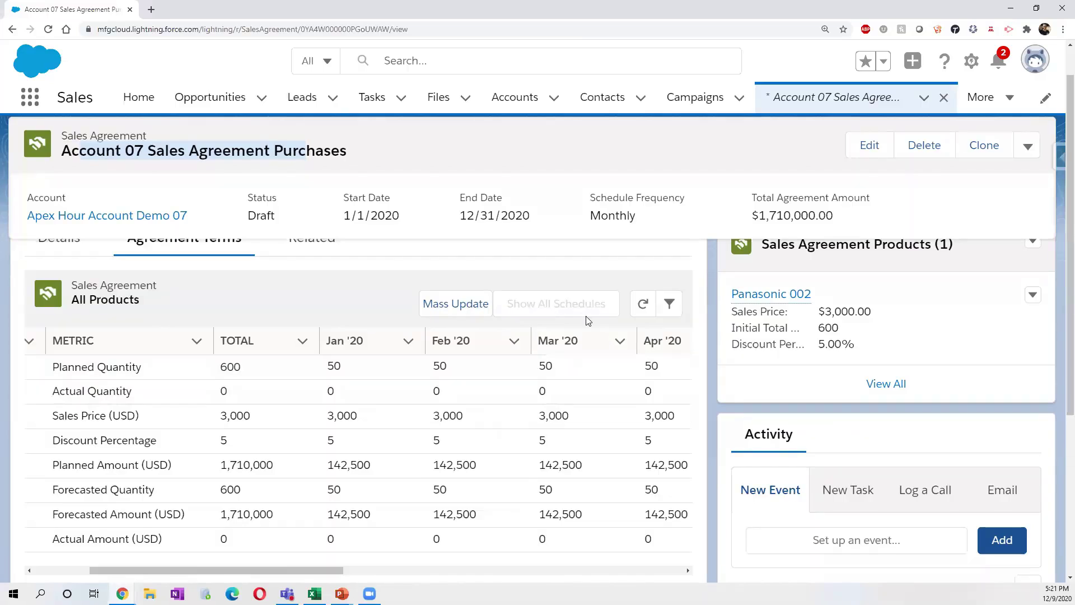
scroll(348, 319, "up", 1)
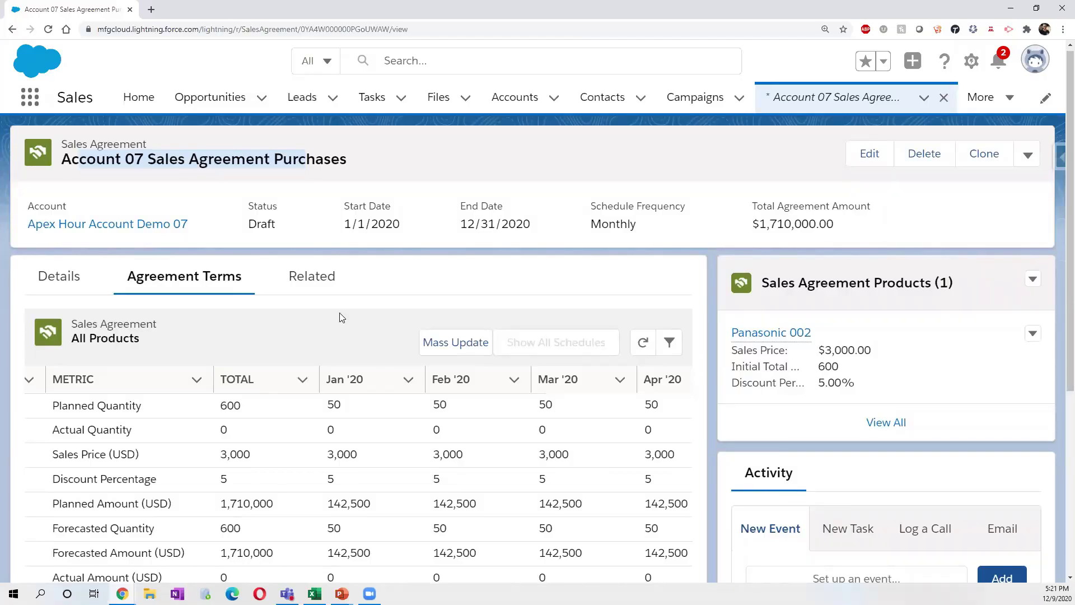
Review the products, orders and contracts related to the sales agreement.
left_click(308, 288)
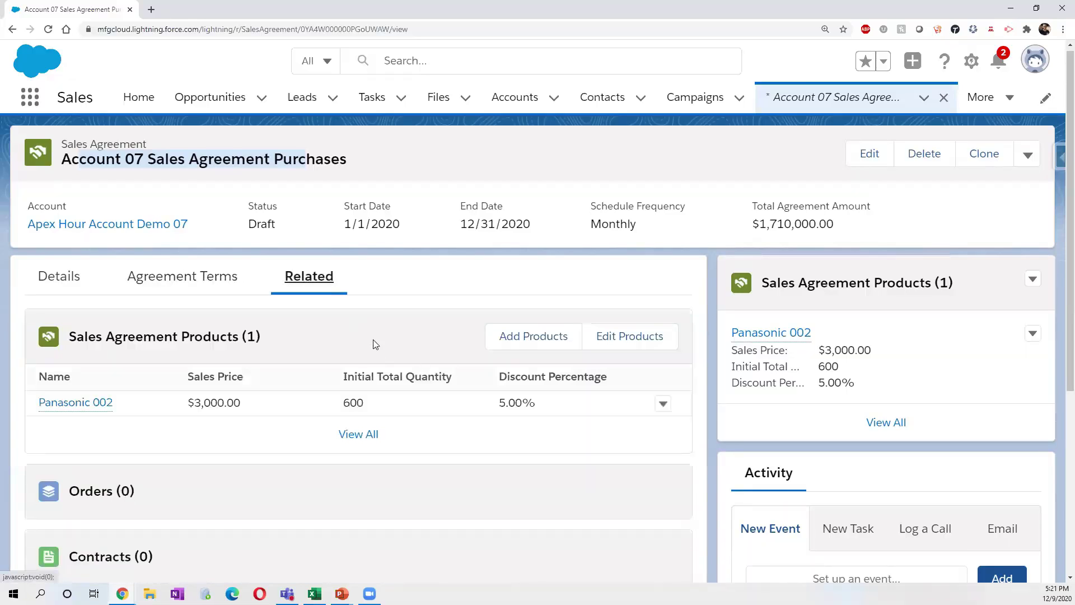
scroll(365, 323, "down", 1)
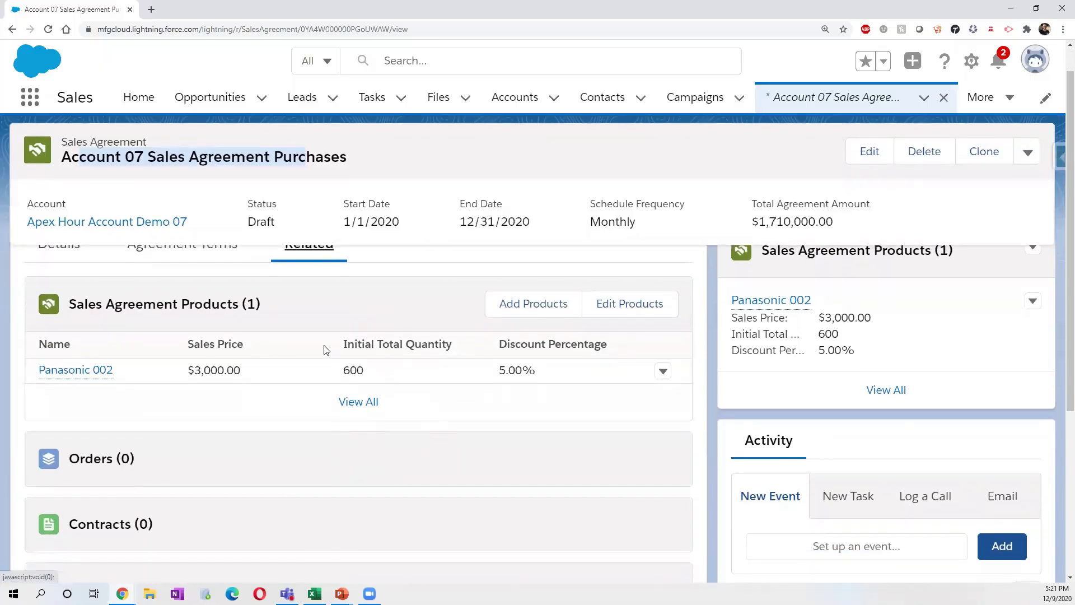
scroll(323, 350, "up", 1)
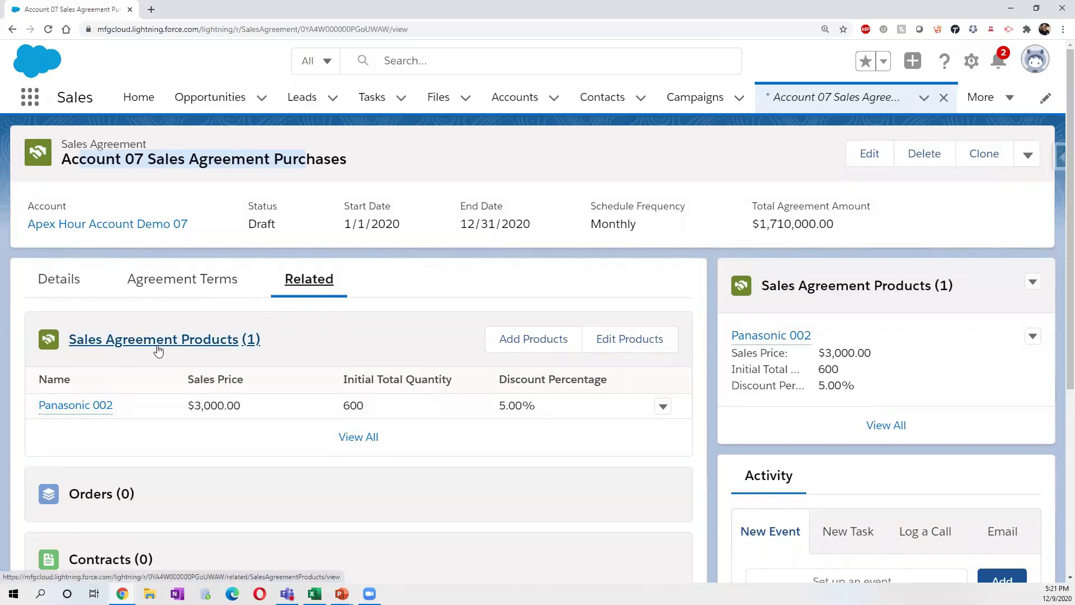
mouse_move(96, 411)
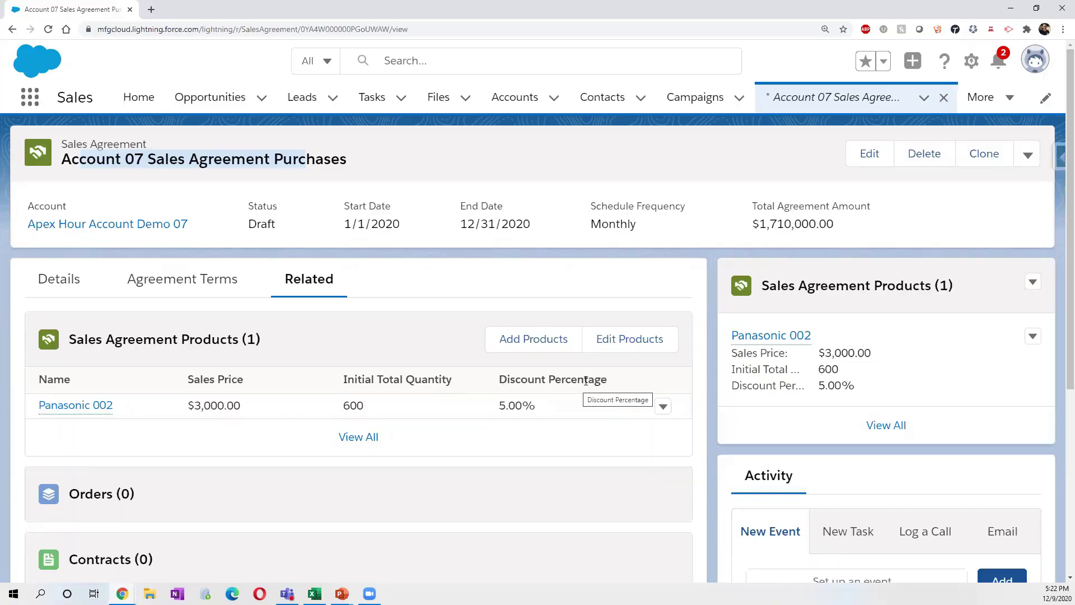
Change the sales agreement's status to Approved in its details and save the record.
left_click(66, 288)
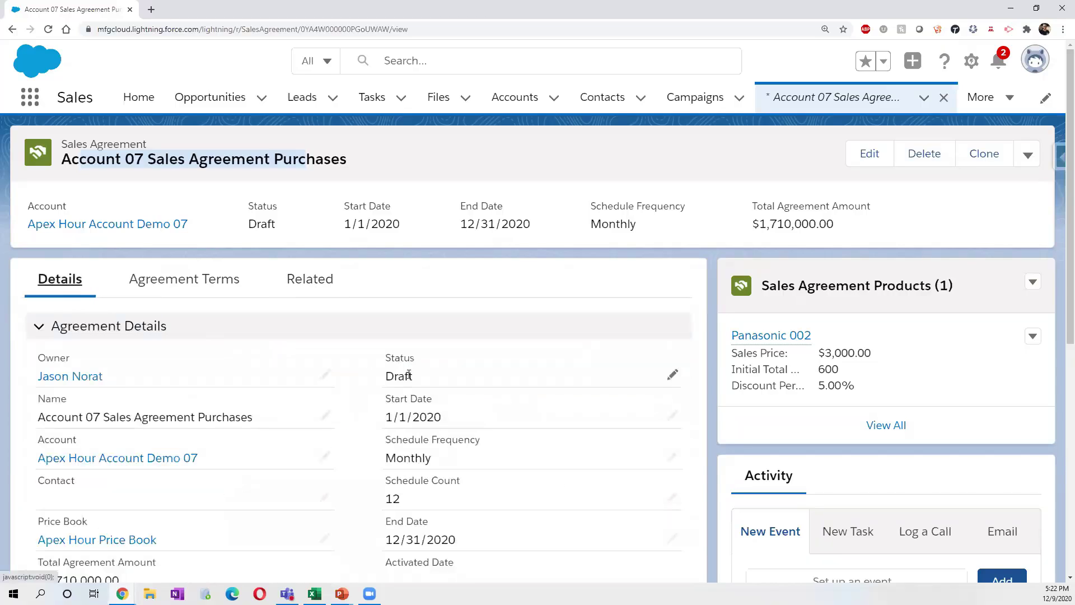
left_click(670, 376)
left_click(612, 381)
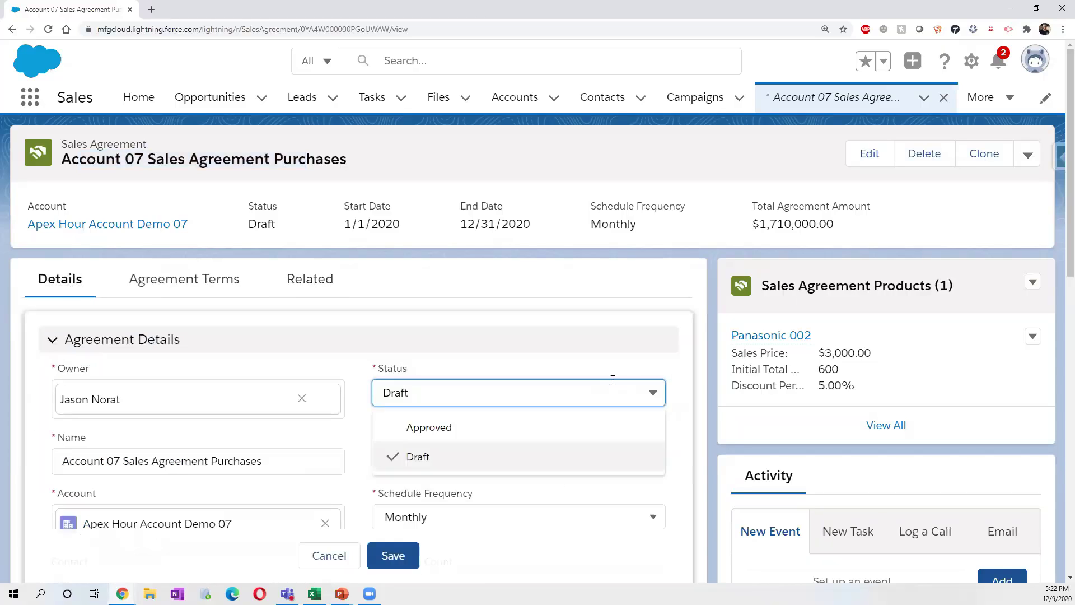
left_click(480, 433)
scroll(476, 428, "down", 1)
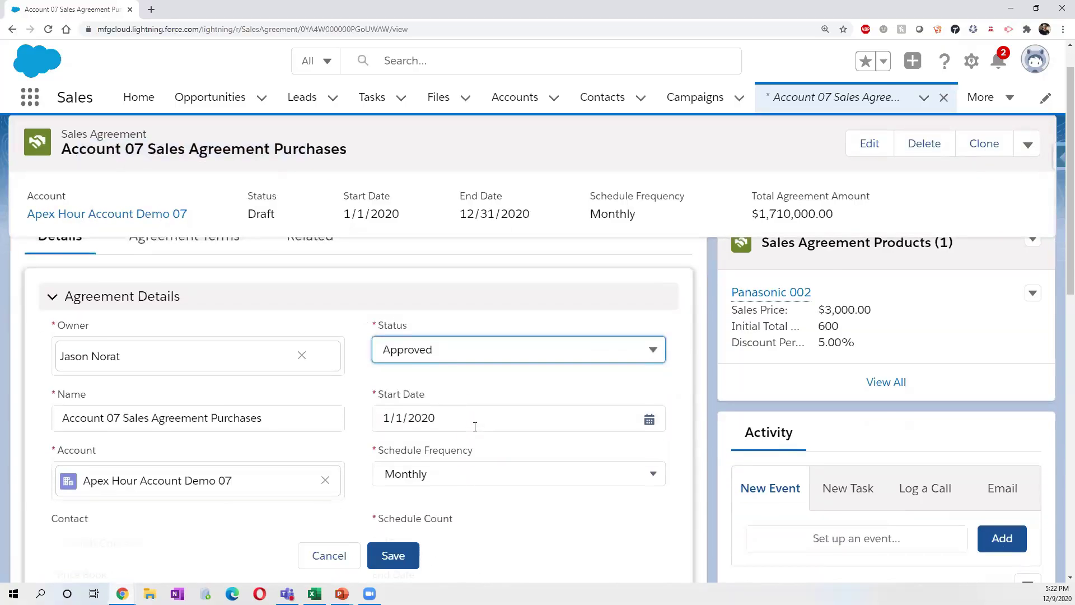
scroll(475, 427, "down", 2)
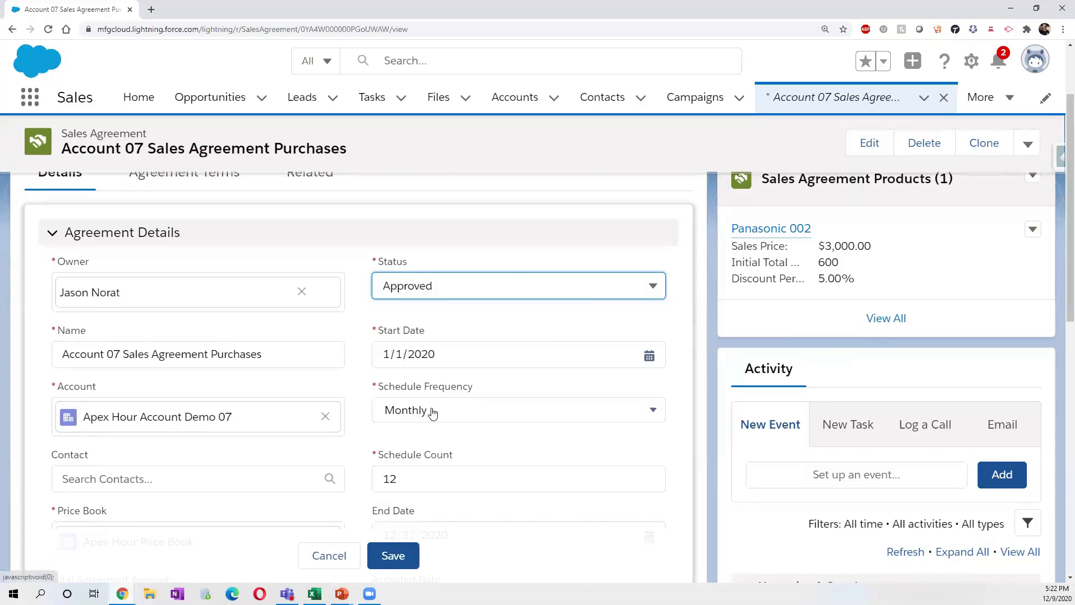
scroll(434, 412, "down", 1)
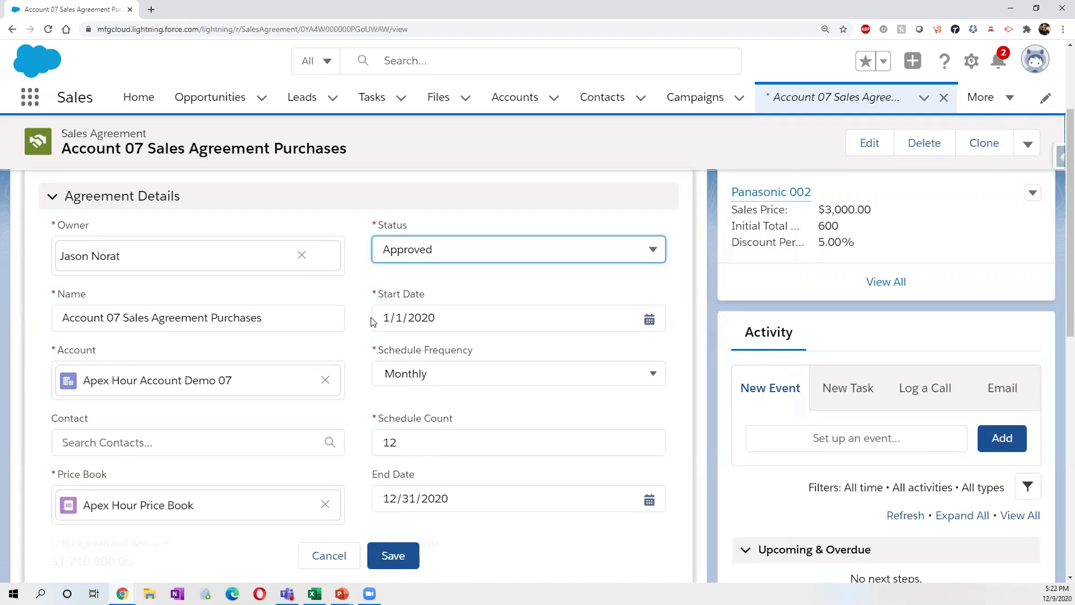
scroll(211, 227, "up", 3)
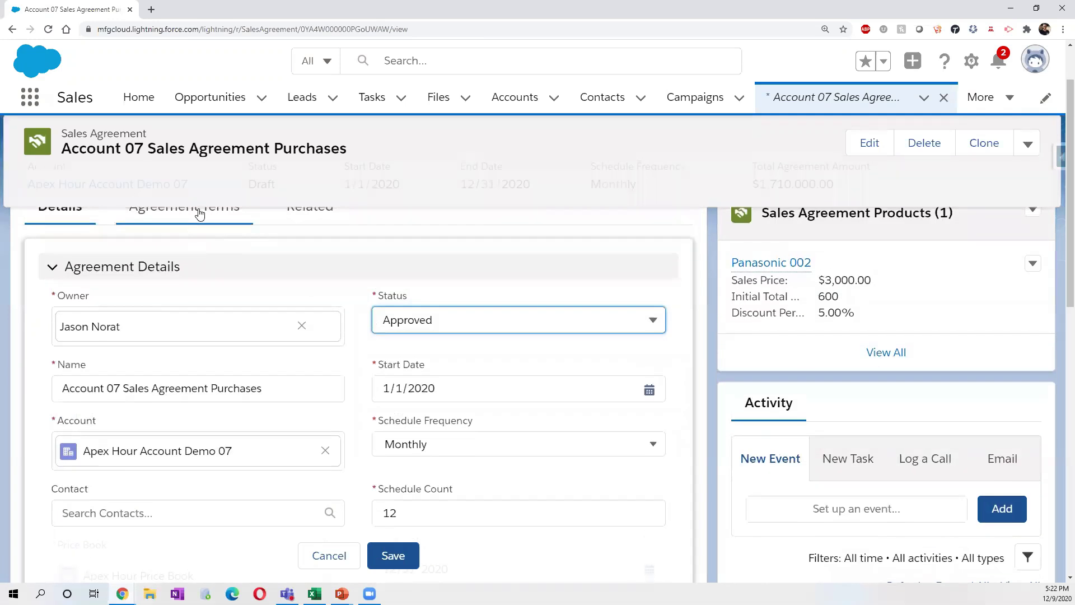
scroll(271, 349, "down", 1)
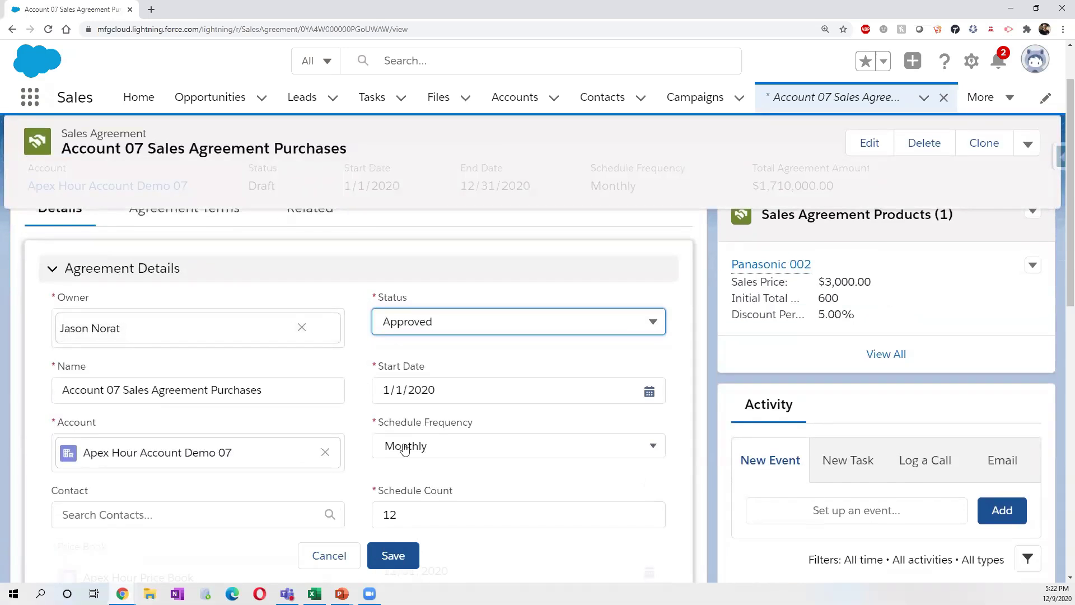
left_click(393, 556)
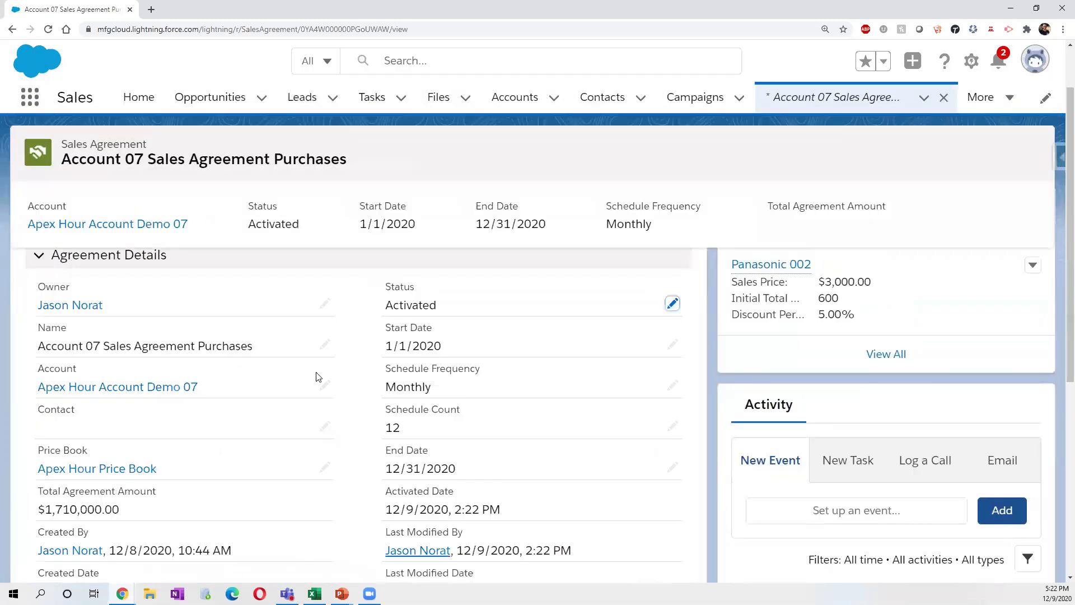
Create a new order from the sales agreement's related orders and set its account to Apex Hour Account Demo 07.
left_click(201, 294)
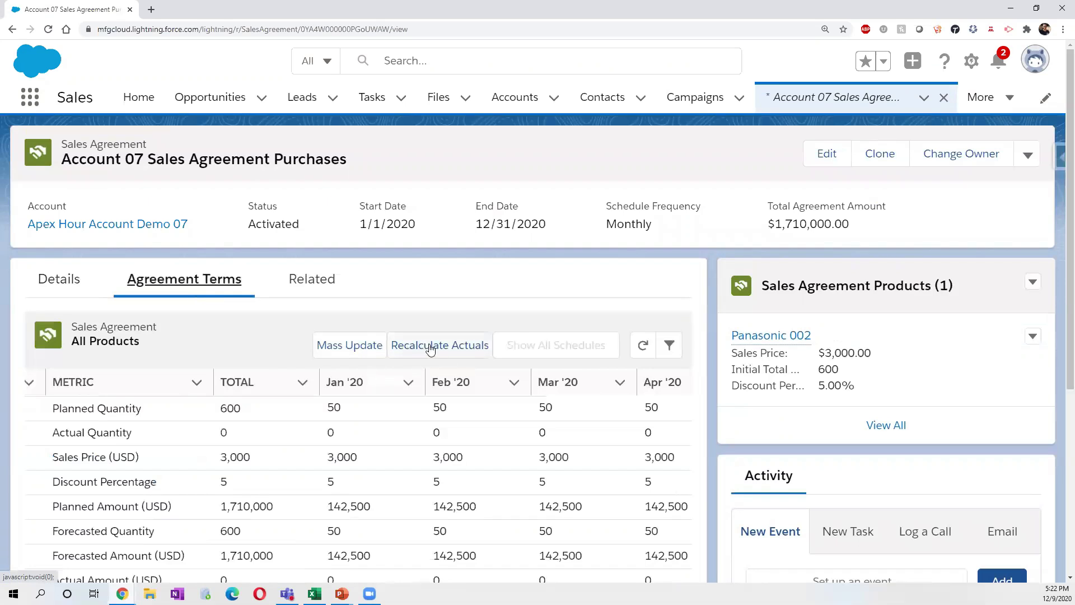
left_click(321, 281)
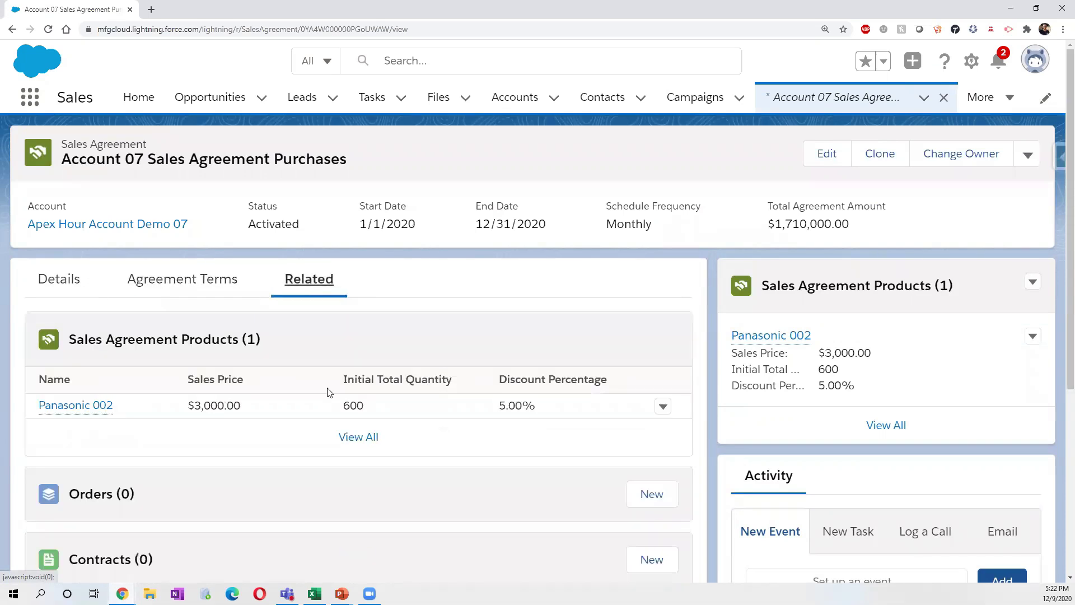
scroll(327, 389, "down", 1)
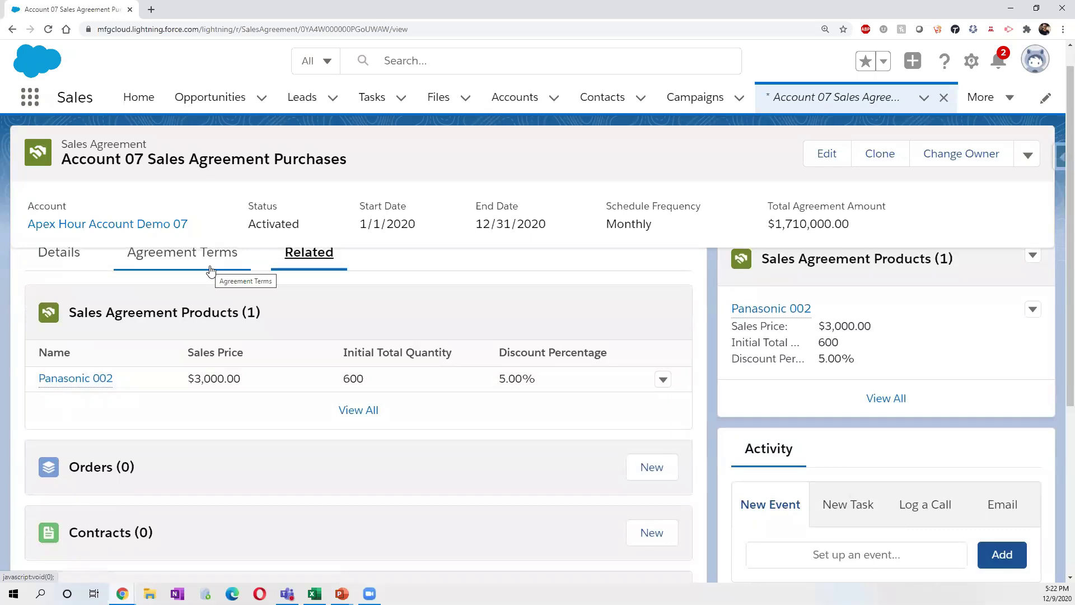
left_click(658, 468)
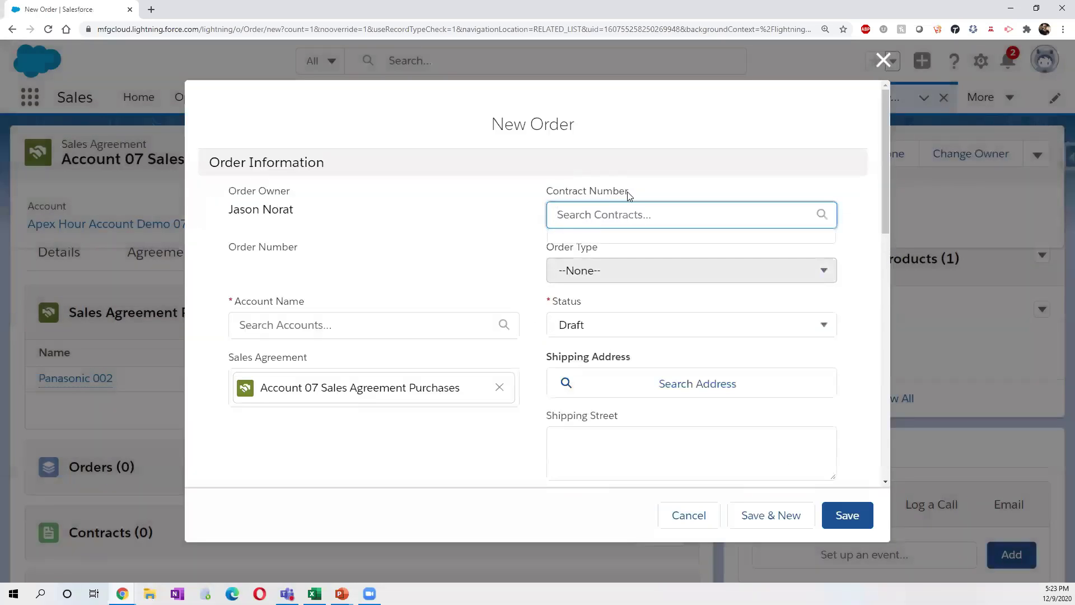
left_click(388, 319)
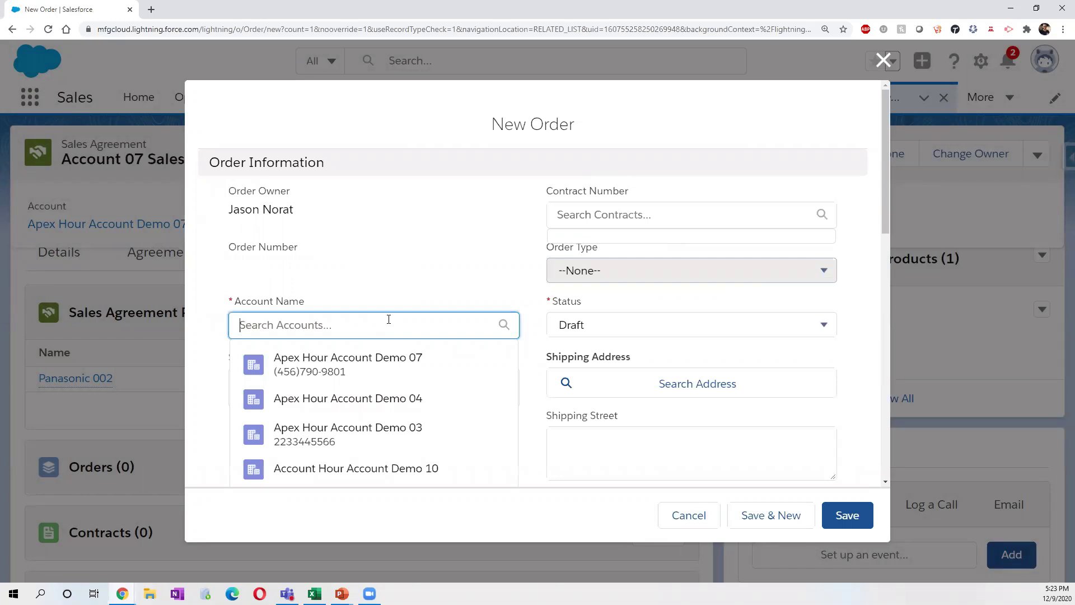
left_click(425, 368)
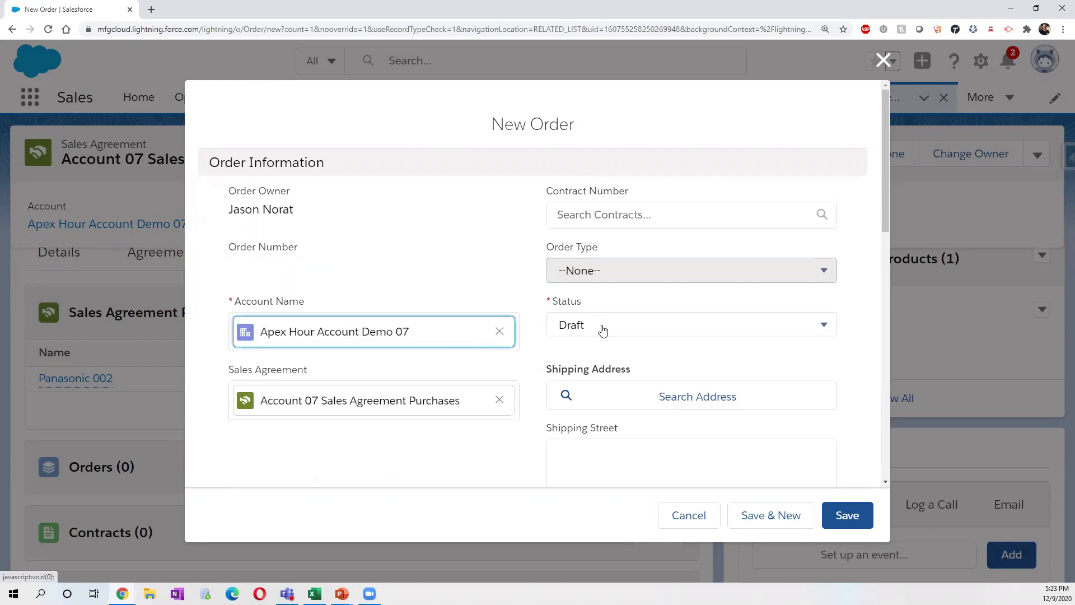
Set the order start date to 11/1/2020 and save the new order with Draft status.
scroll(593, 302, "down", 3)
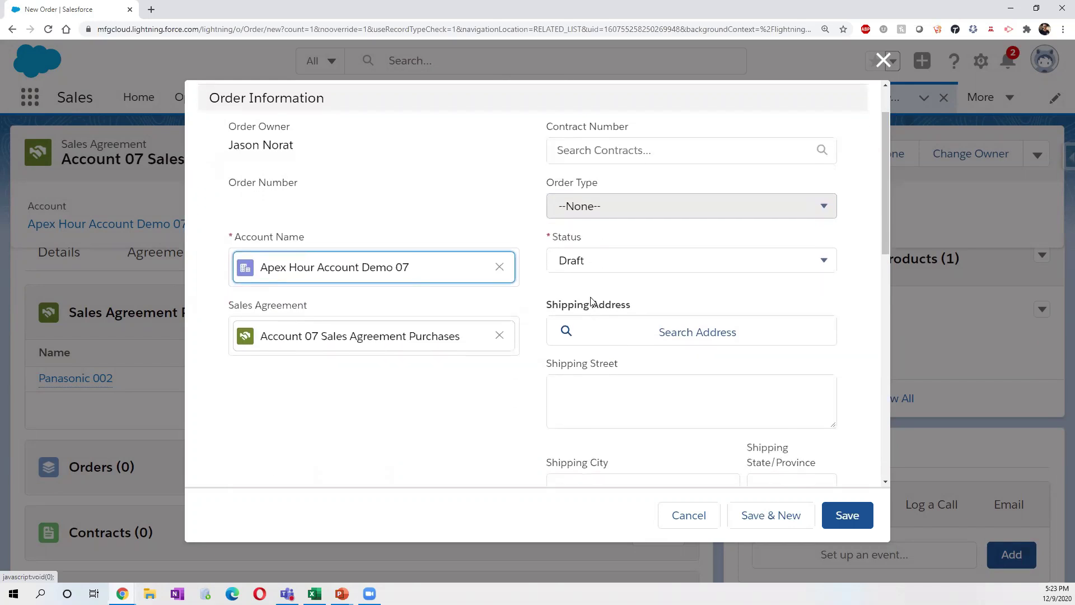
scroll(499, 374, "down", 5)
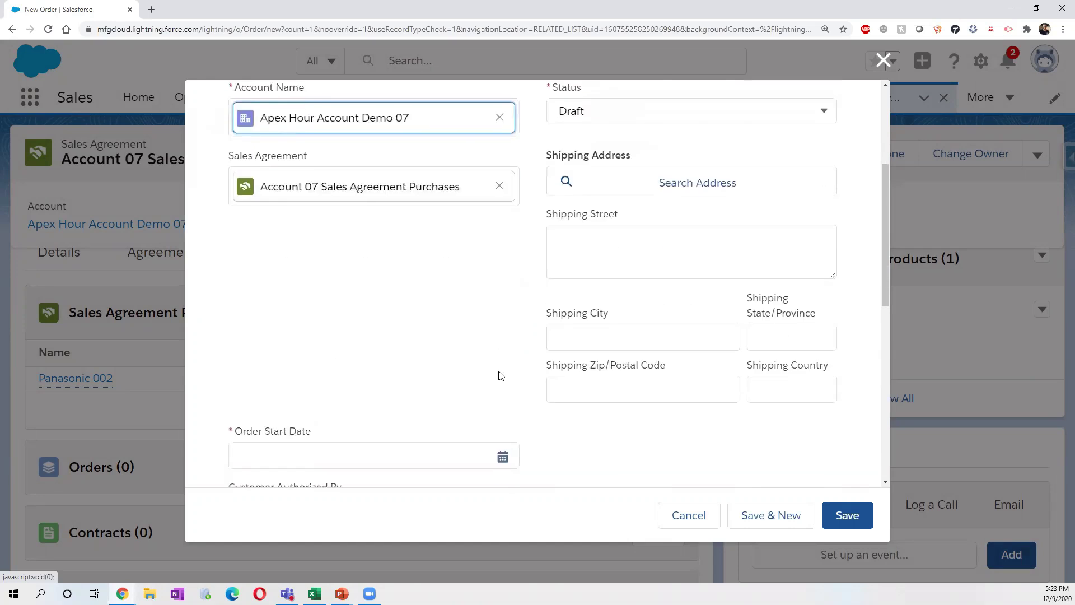
left_click(420, 356)
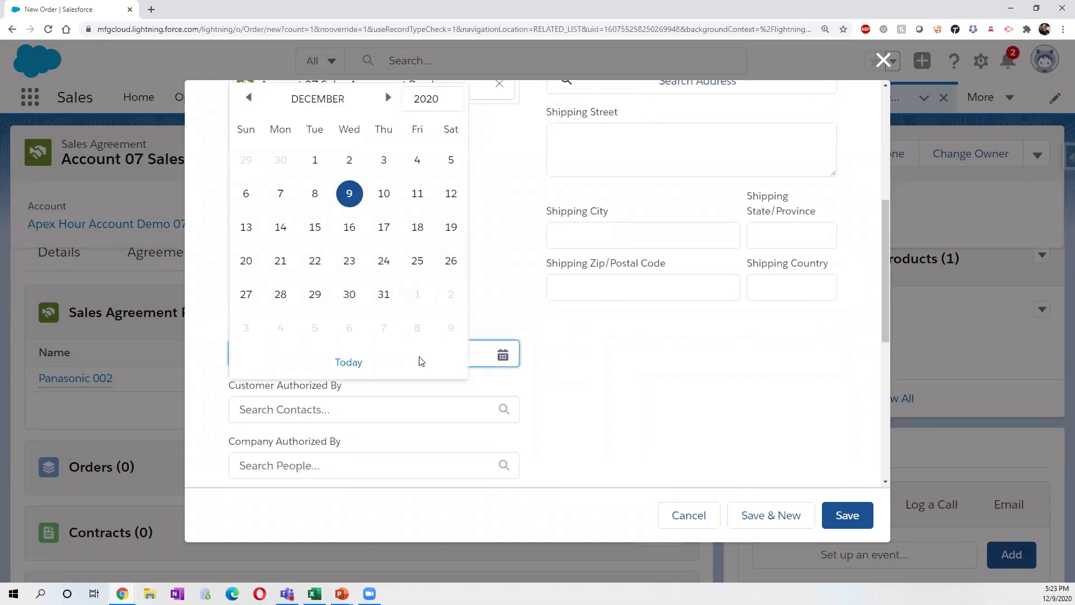
left_click(249, 99)
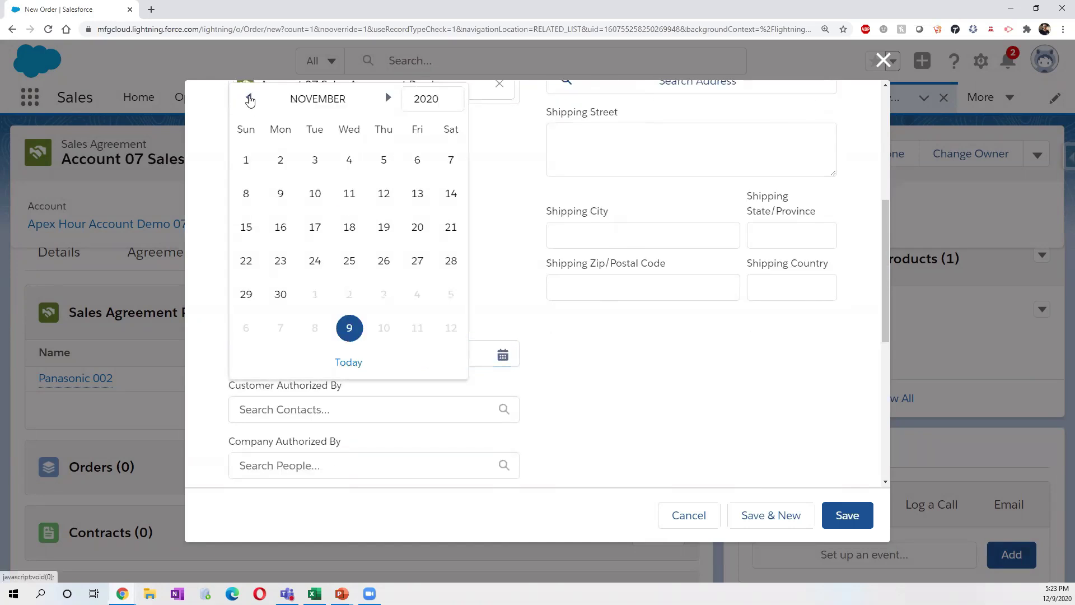
left_click(246, 160)
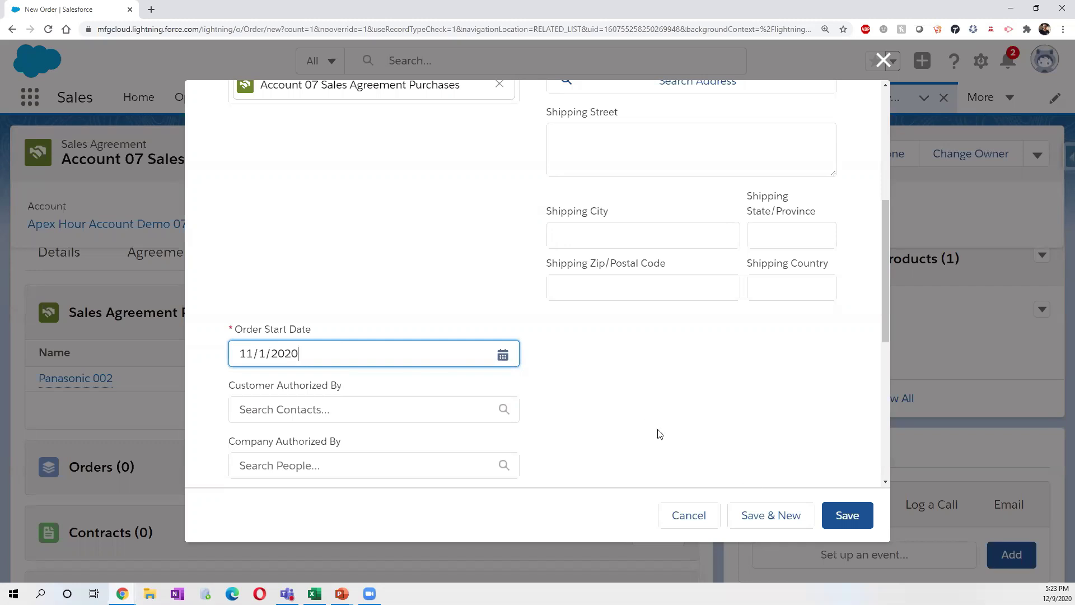
scroll(647, 426, "down", 1)
scroll(645, 424, "up", 6)
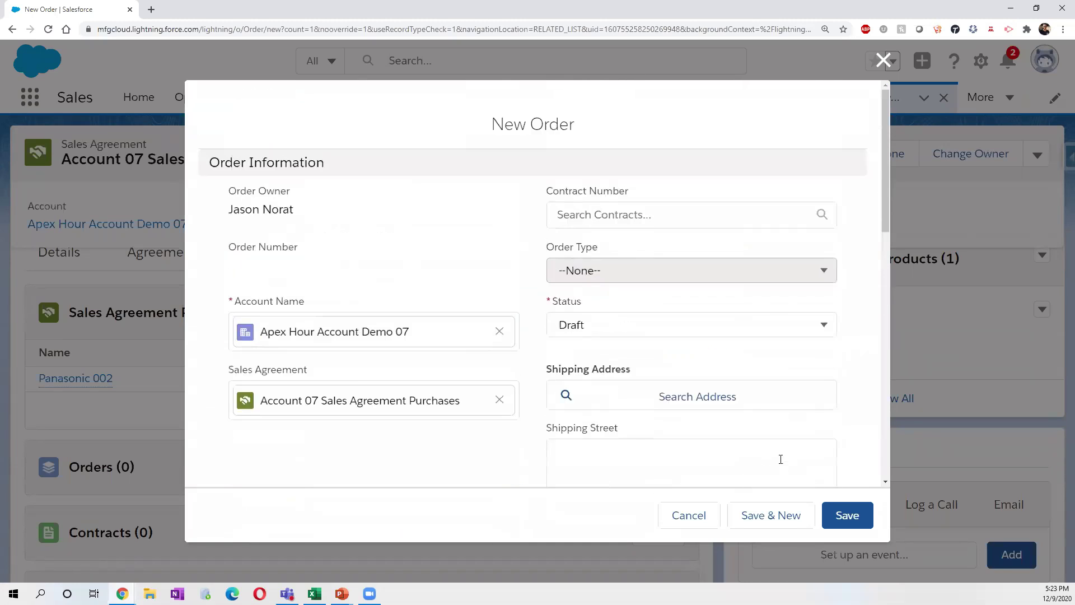
left_click(836, 510)
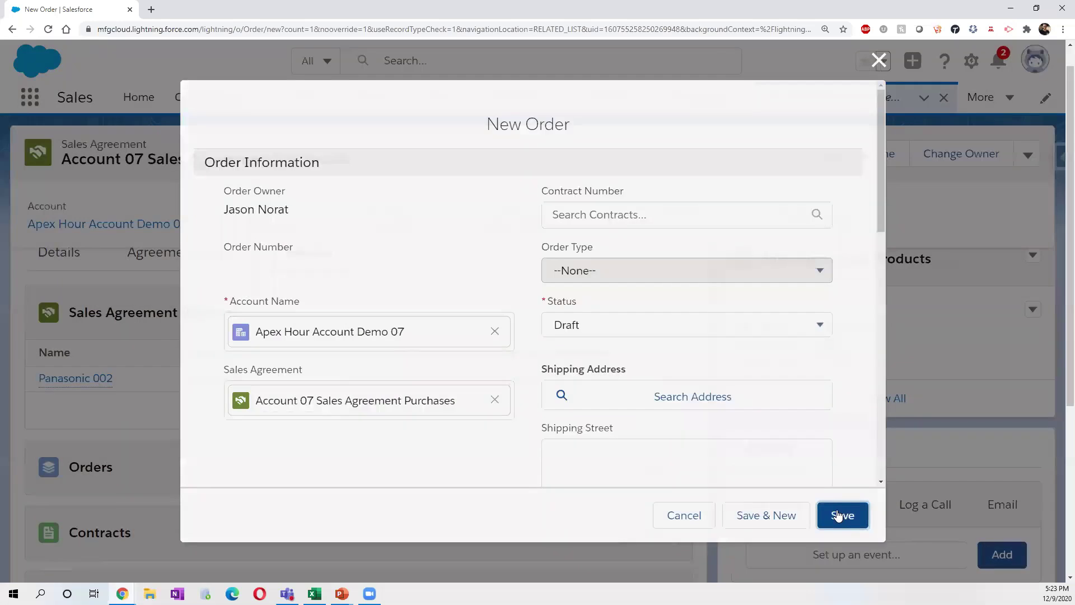
Open the newly created order from the agreement's related orders and review its details.
scroll(348, 355, "down", 1)
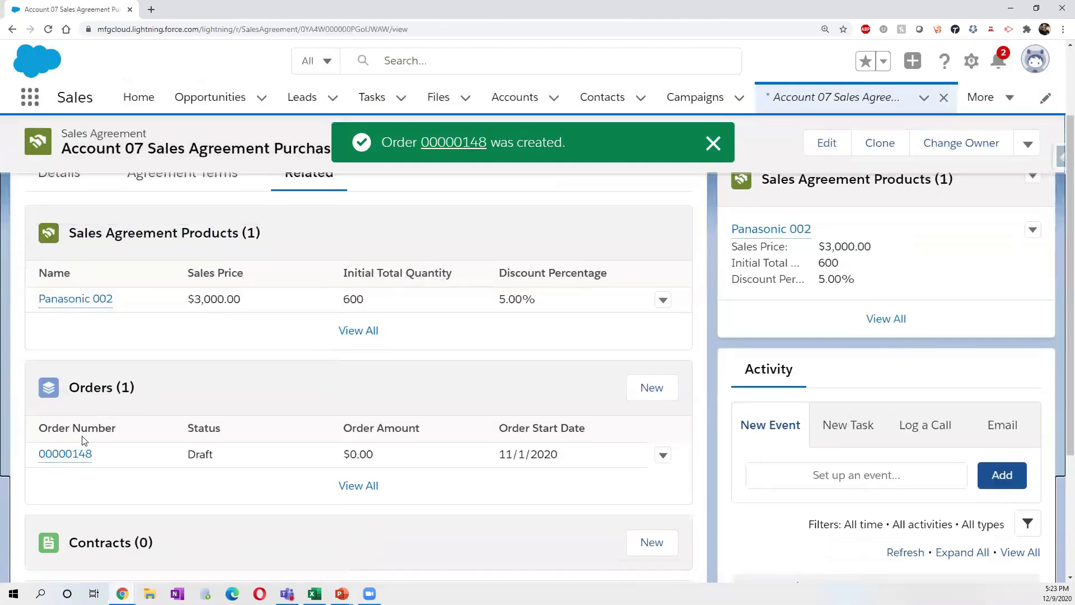
left_click(65, 454)
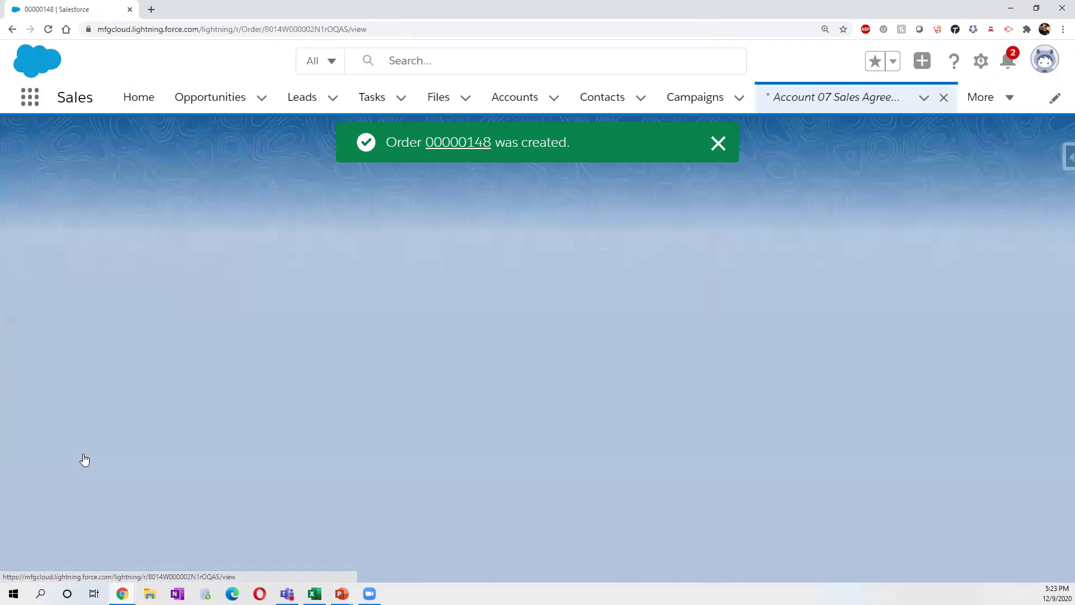
scroll(150, 336, "down", 1)
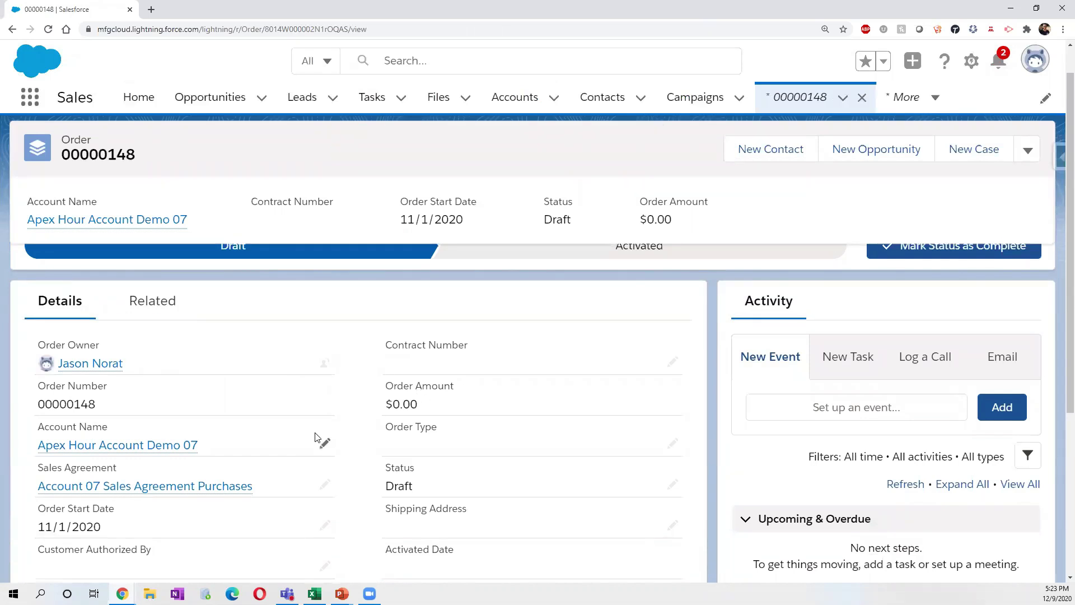
scroll(152, 322, "down", 2)
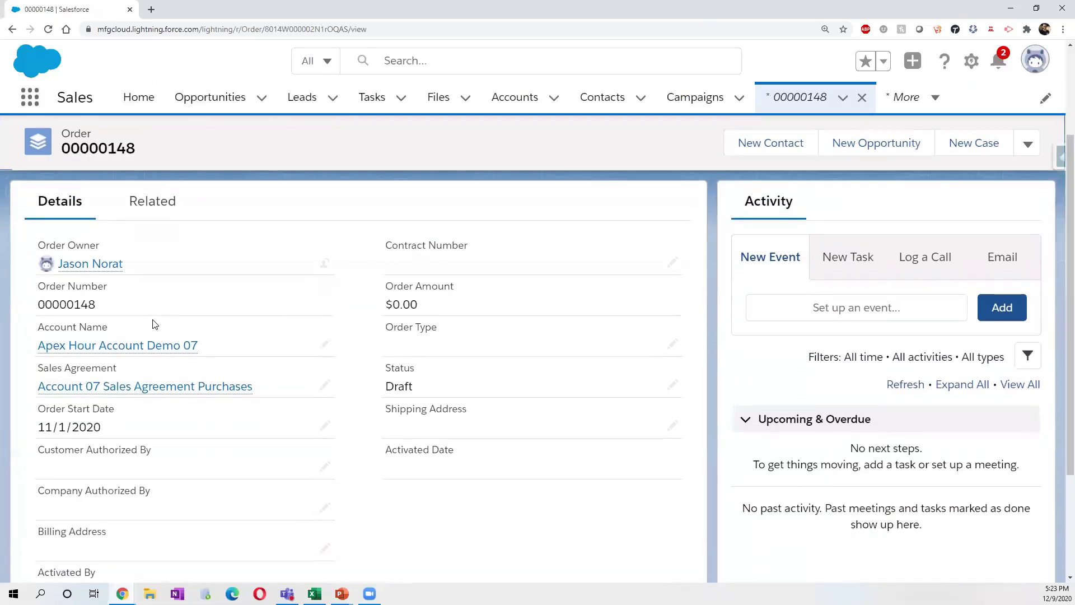
scroll(141, 329, "up", 3)
Add Panasonic 002 to the order's products with a quantity of 50 and save.
left_click(143, 335)
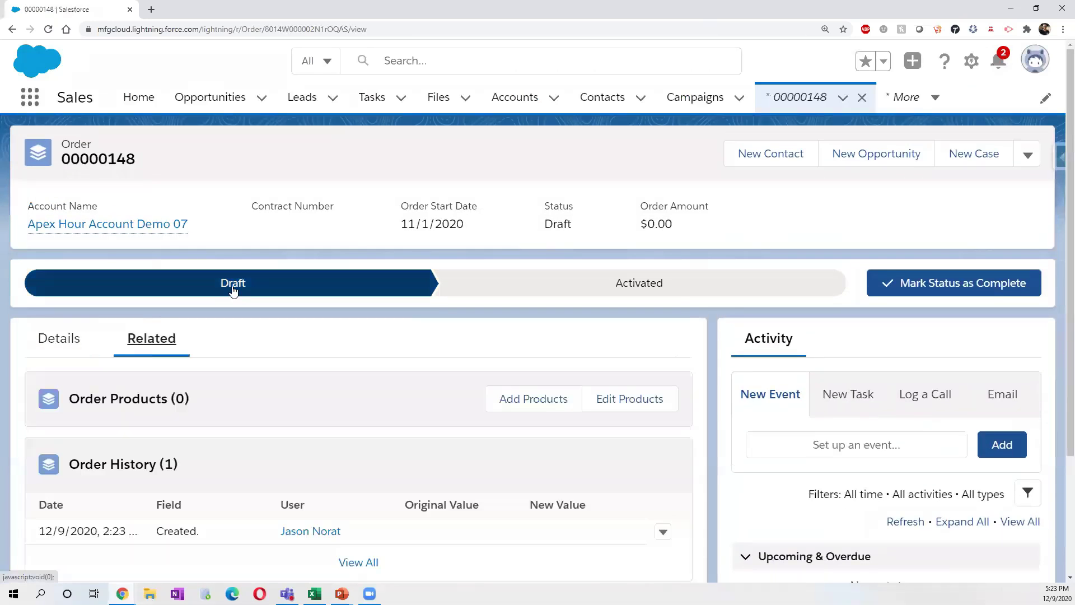
scroll(217, 342, "down", 1)
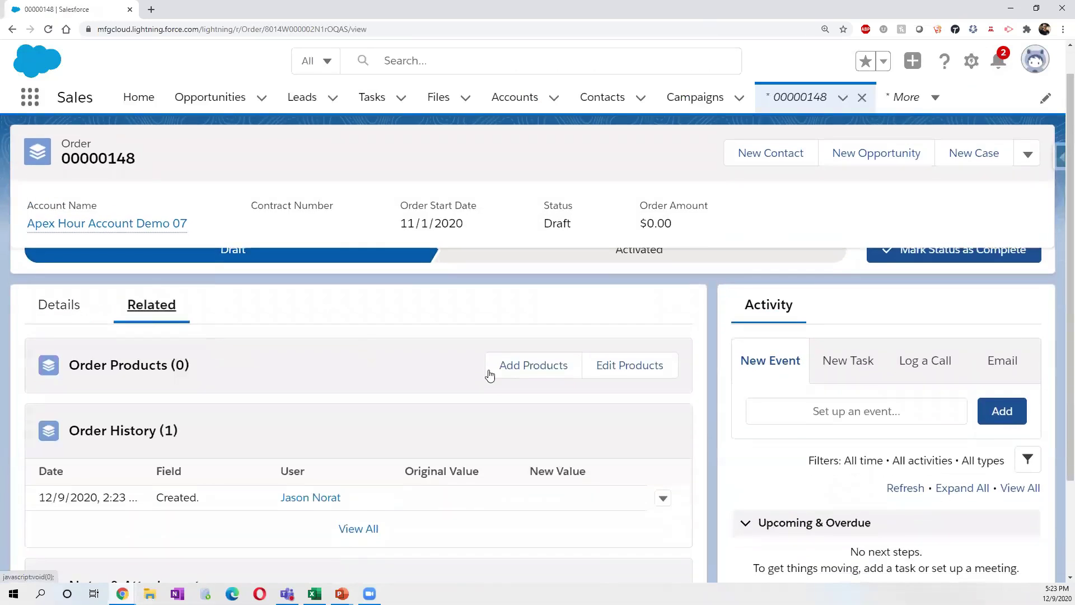
left_click(511, 367)
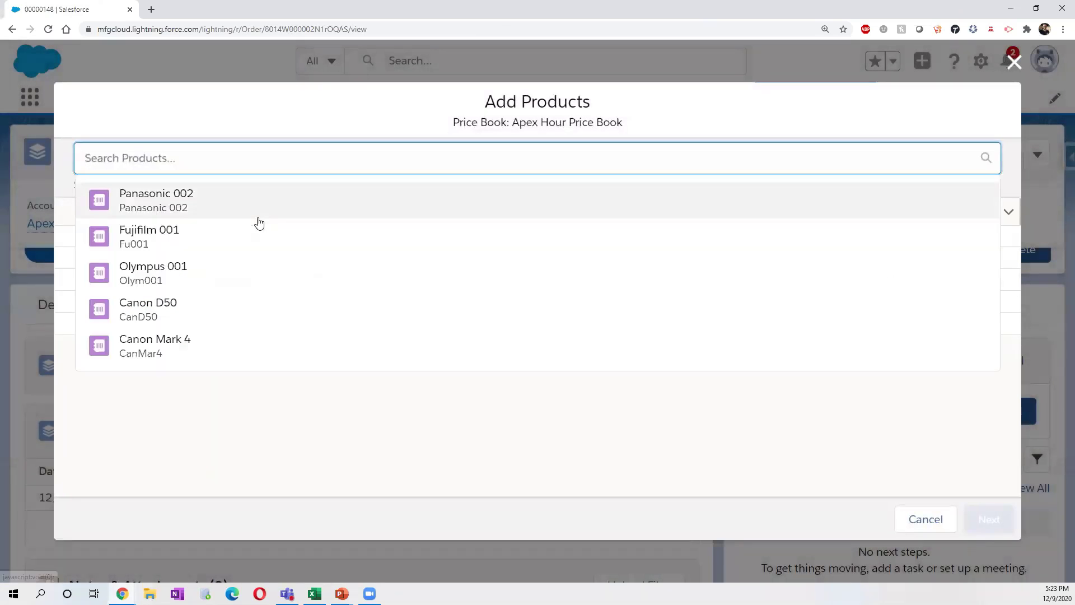
left_click(200, 210)
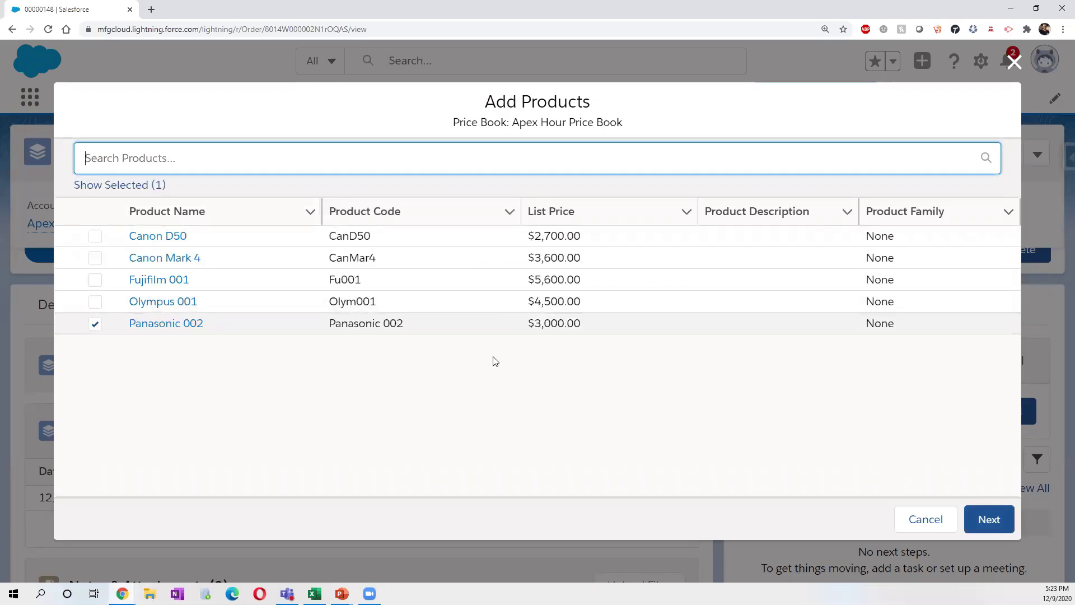
left_click(981, 520)
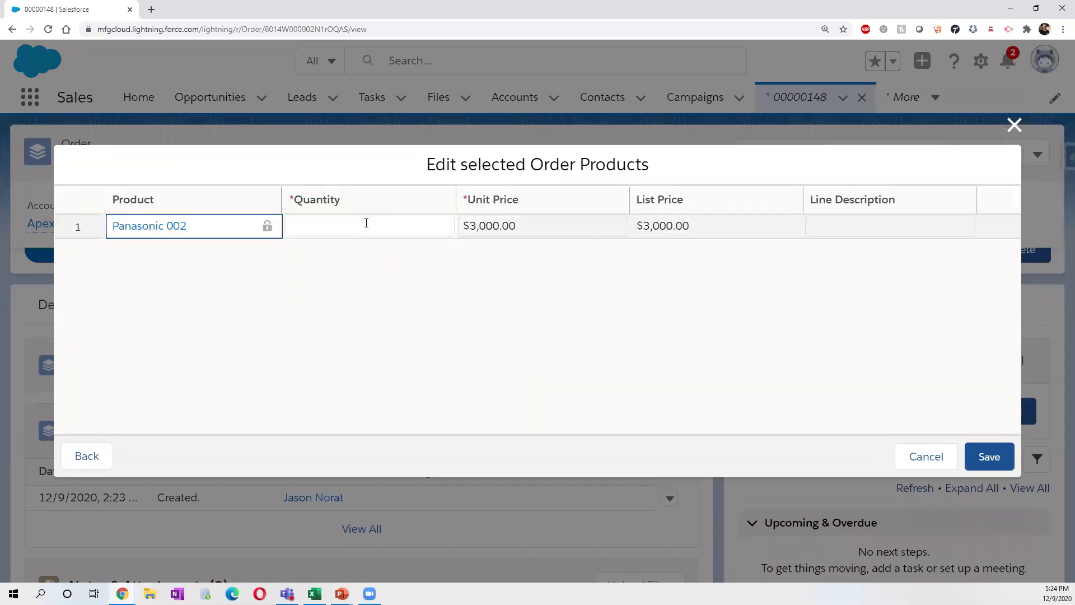
left_click(367, 224)
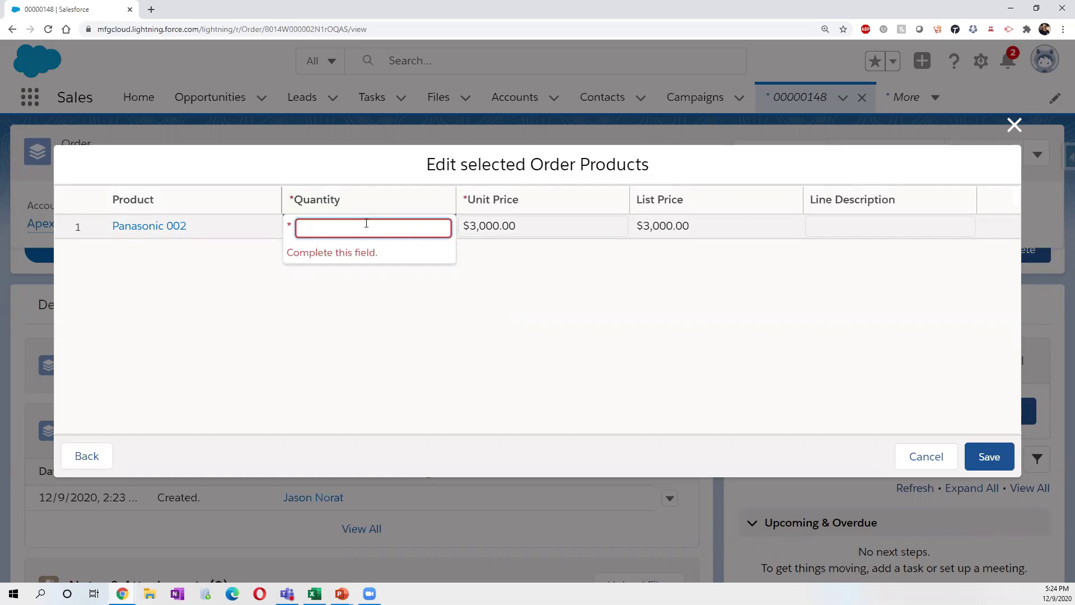
left_click(502, 293)
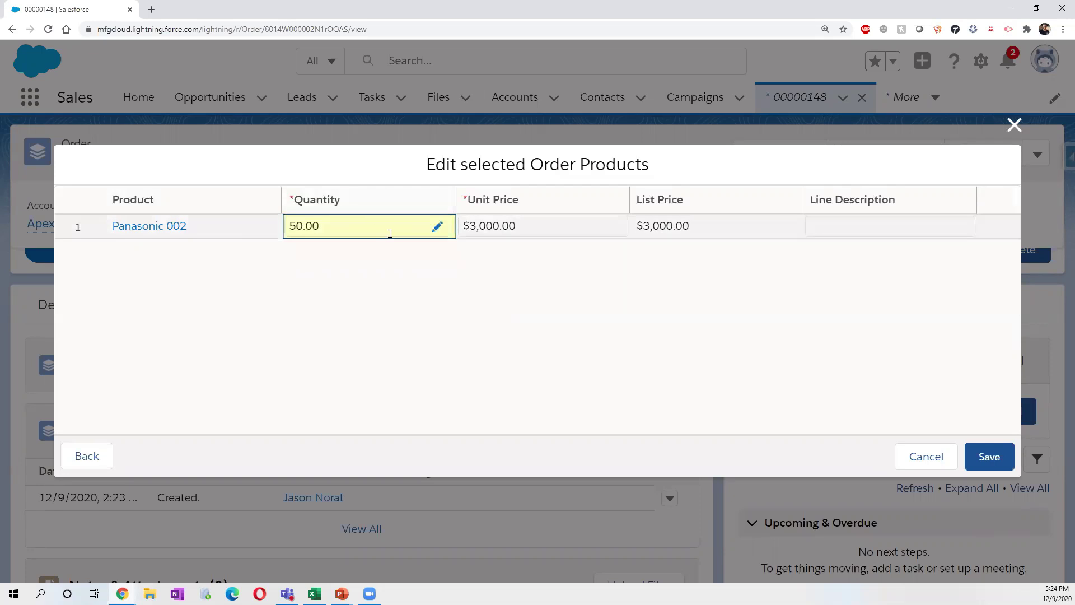
left_click(986, 452)
left_click(987, 452)
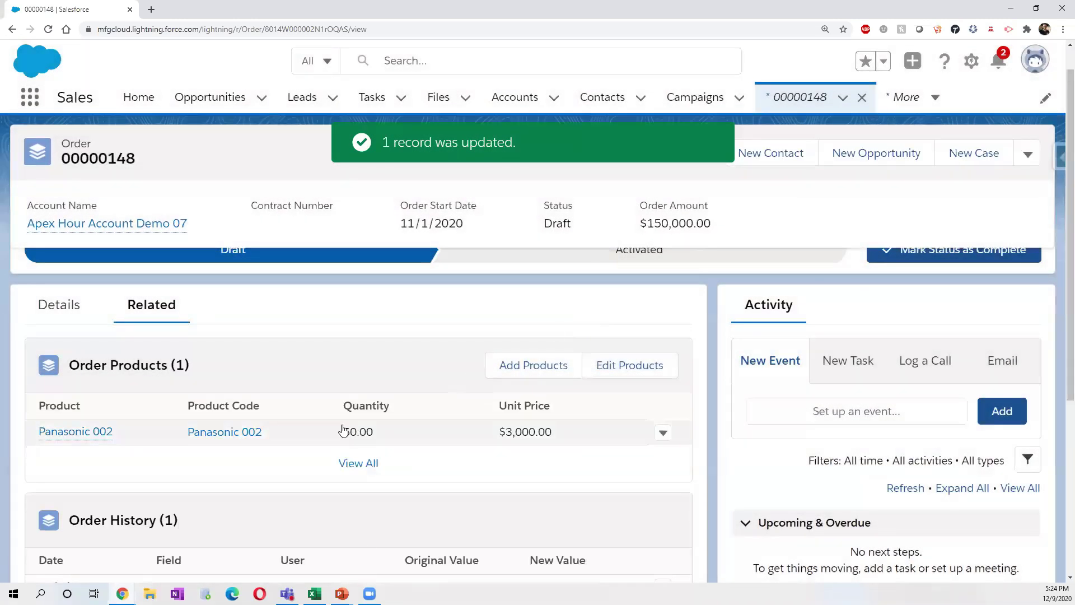
Review the order's product line and advance the order's status from Draft to Activated.
scroll(354, 426, "down", 1)
mouse_move(95, 406)
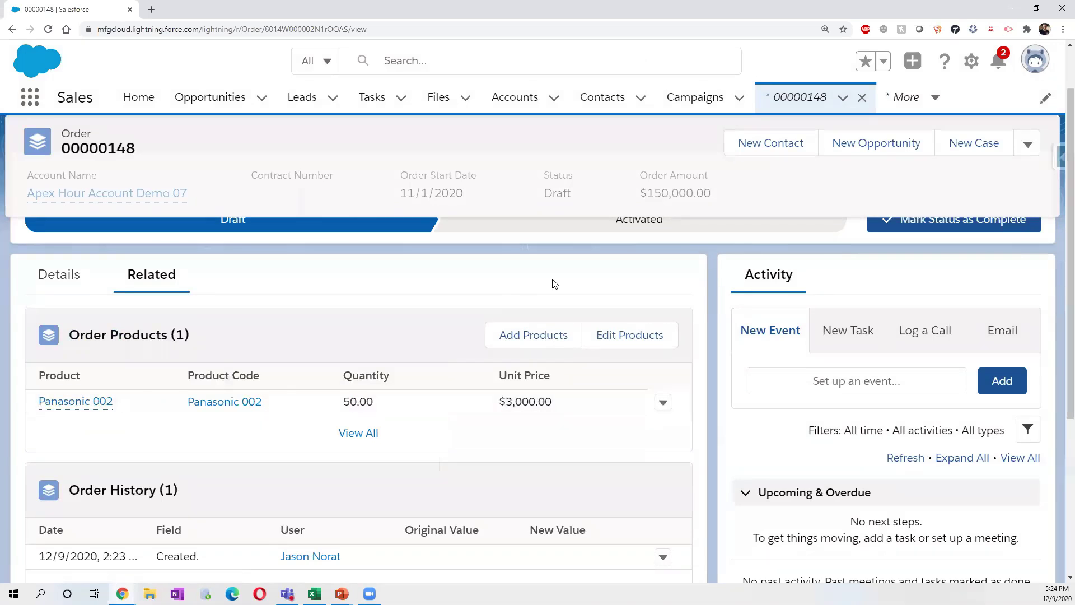
scroll(554, 284, "up", 2)
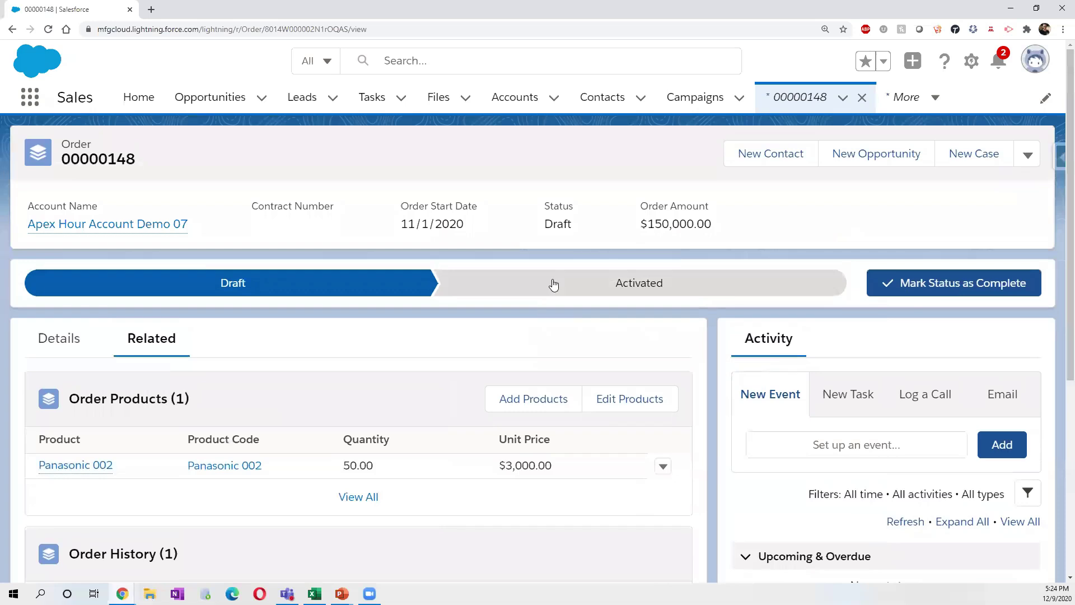
left_click(941, 292)
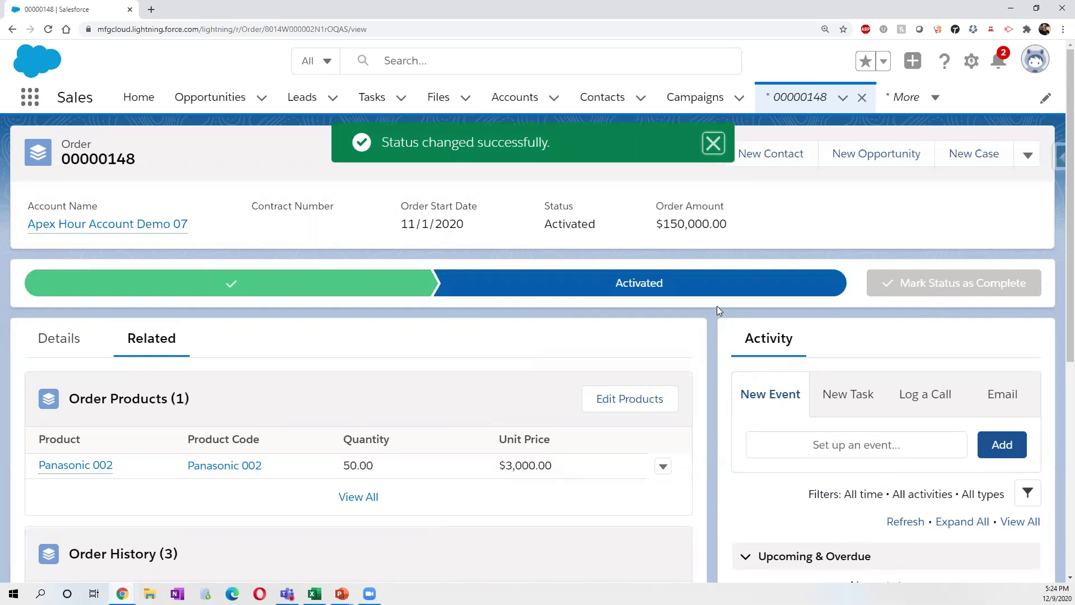
Open Account 07 Sales Agreement Purchases from the order's details and review the planned and actual figures in its agreement terms.
left_click(56, 348)
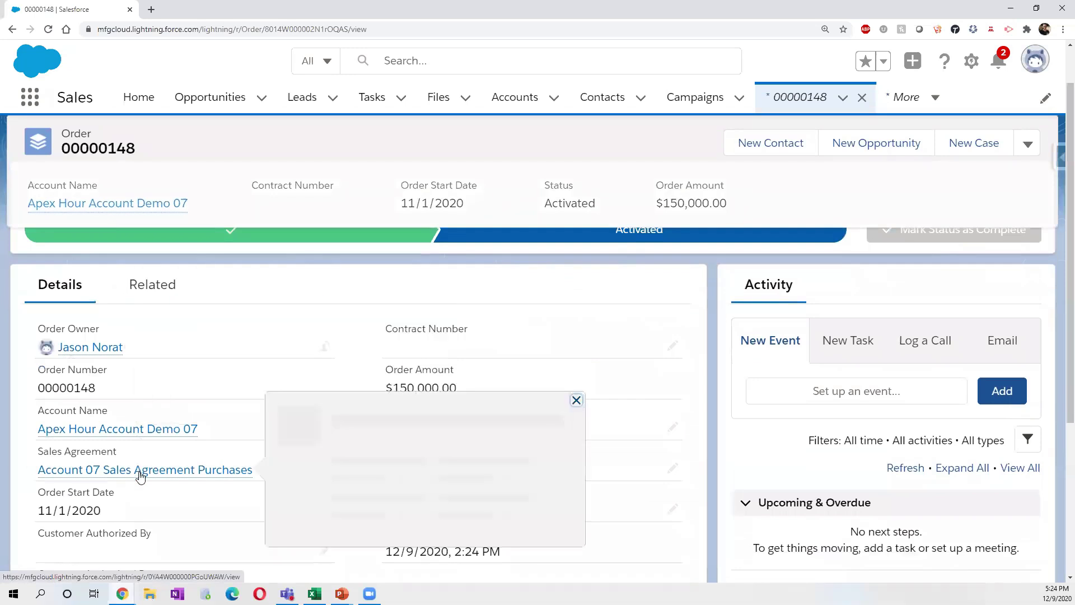
left_click(140, 470)
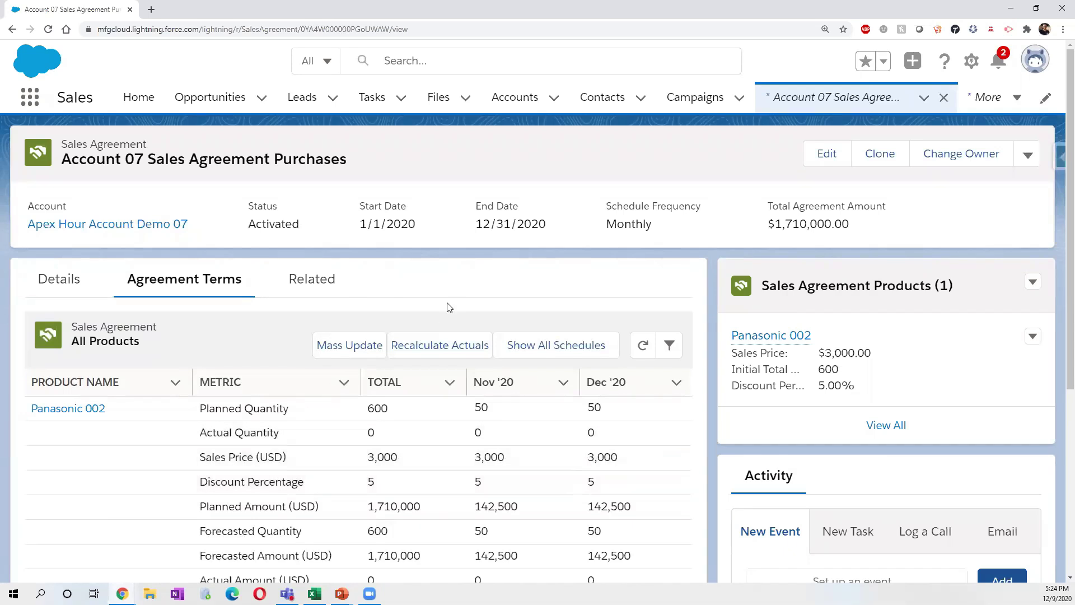
scroll(351, 279, "down", 1)
key("alt+Tab")
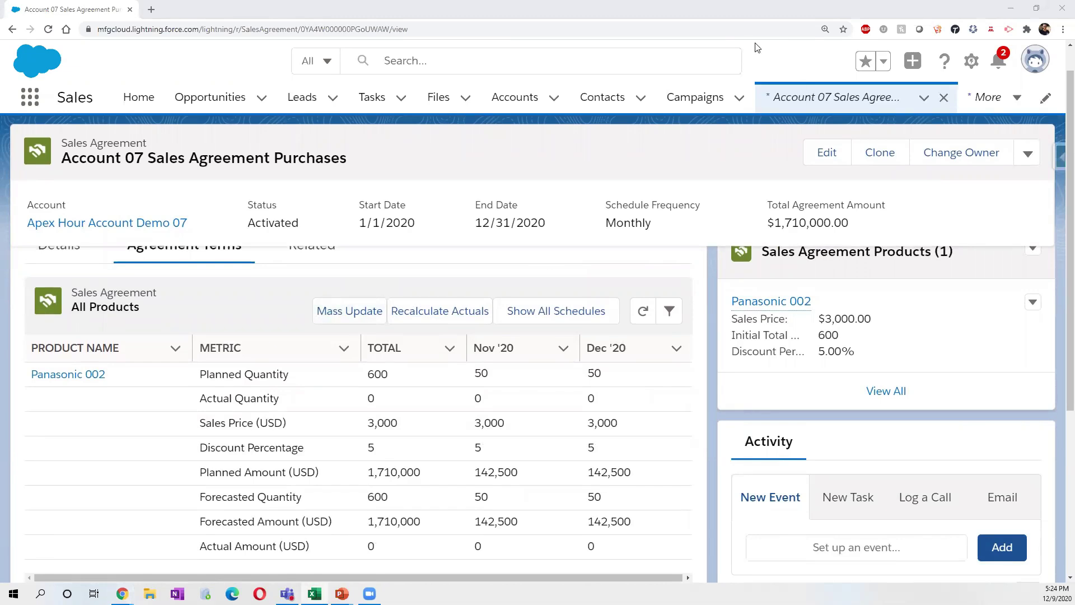
left_click(737, 14)
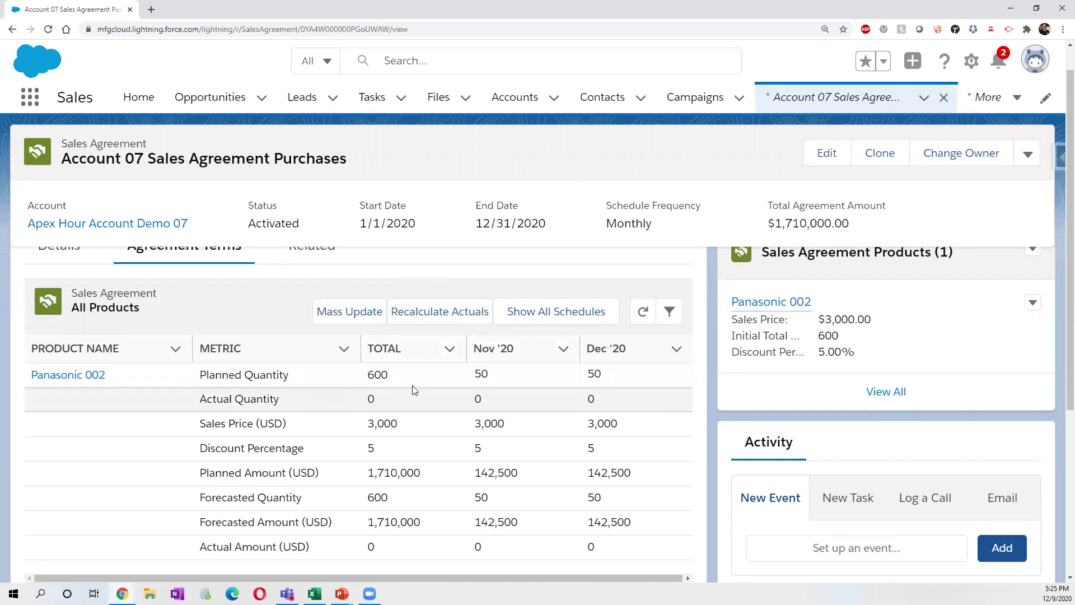
Recalculate the sales agreement's actuals for past and current schedules.
left_click(447, 322)
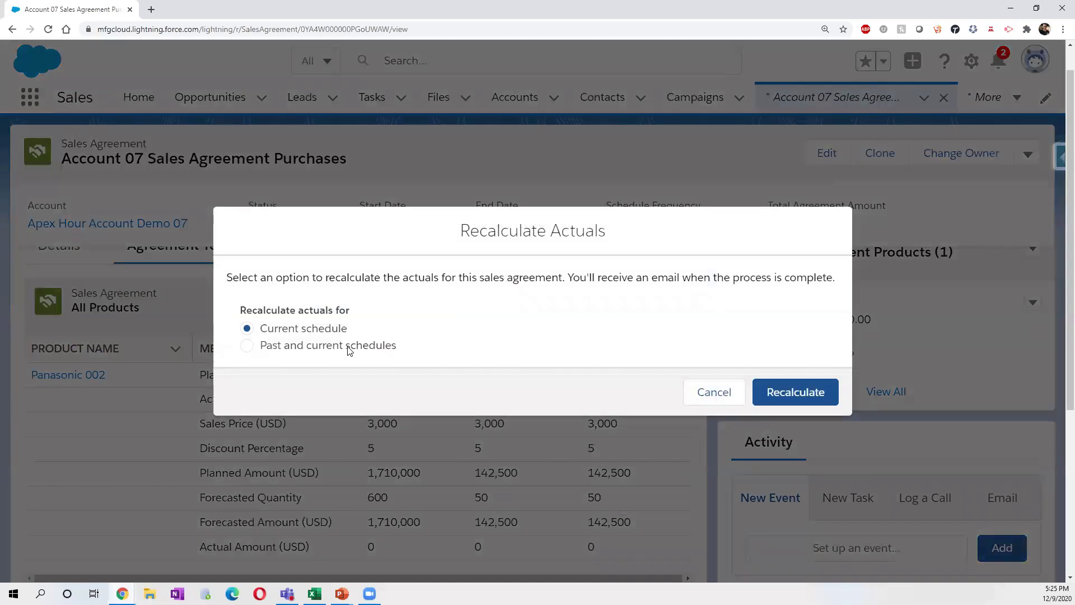
left_click(350, 351)
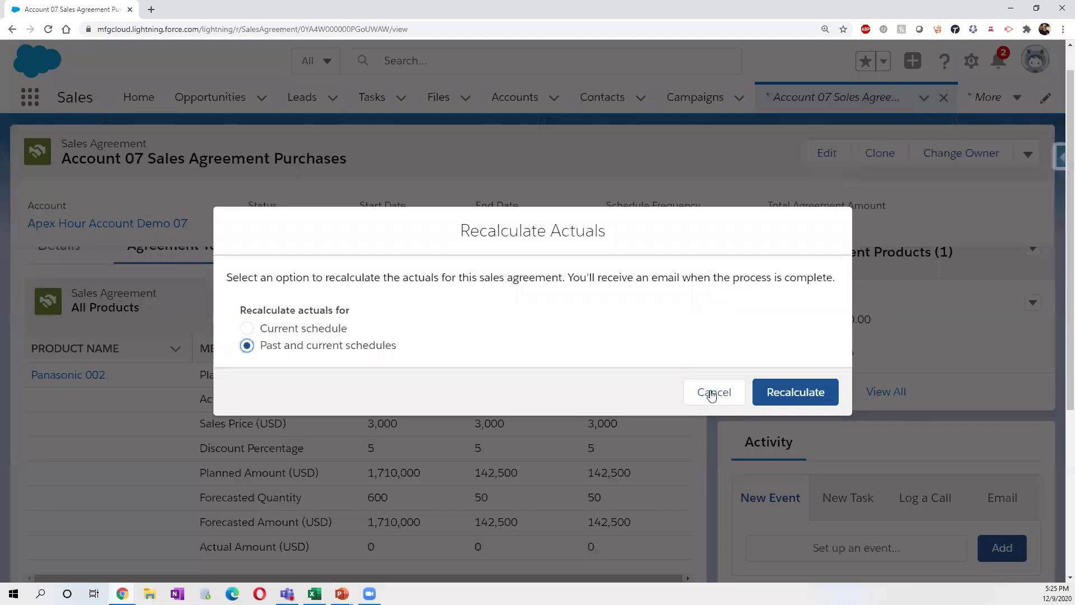
left_click(786, 396)
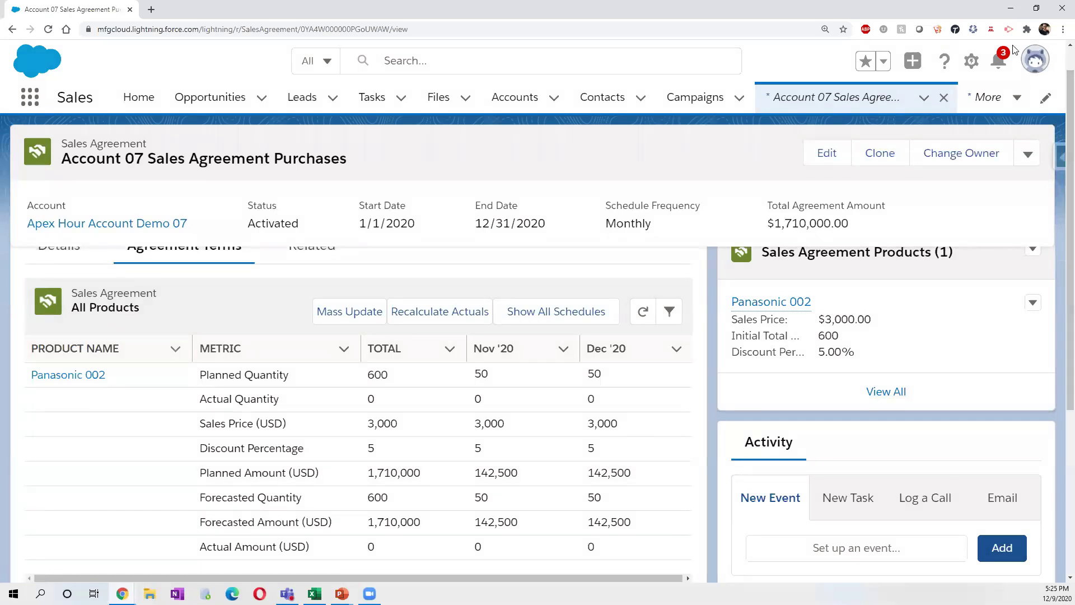
Check the notifications for the actuals calculation process and refresh the sales agreement's terms.
left_click(1000, 62)
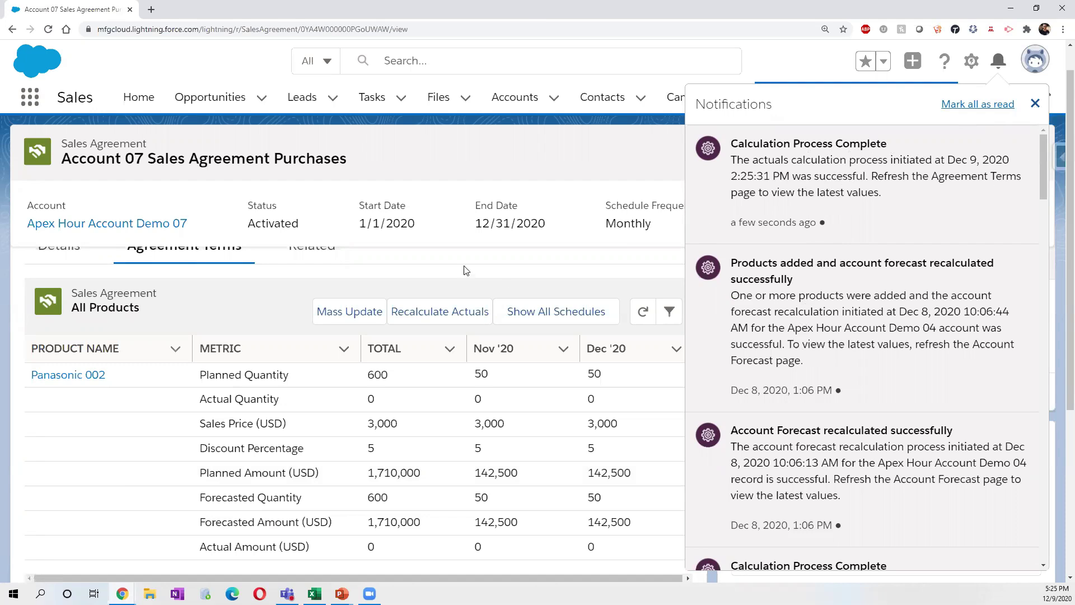
left_click(640, 318)
left_click(642, 313)
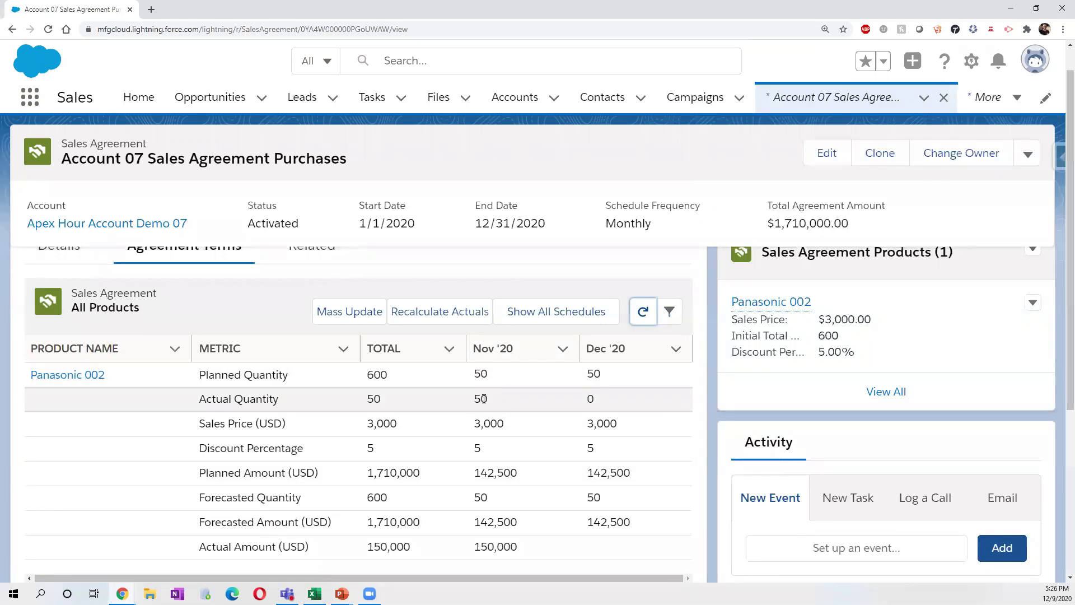
Show all schedules of the agreement terms and examine the planned and actual quantities from January to December 2020.
left_click(580, 312)
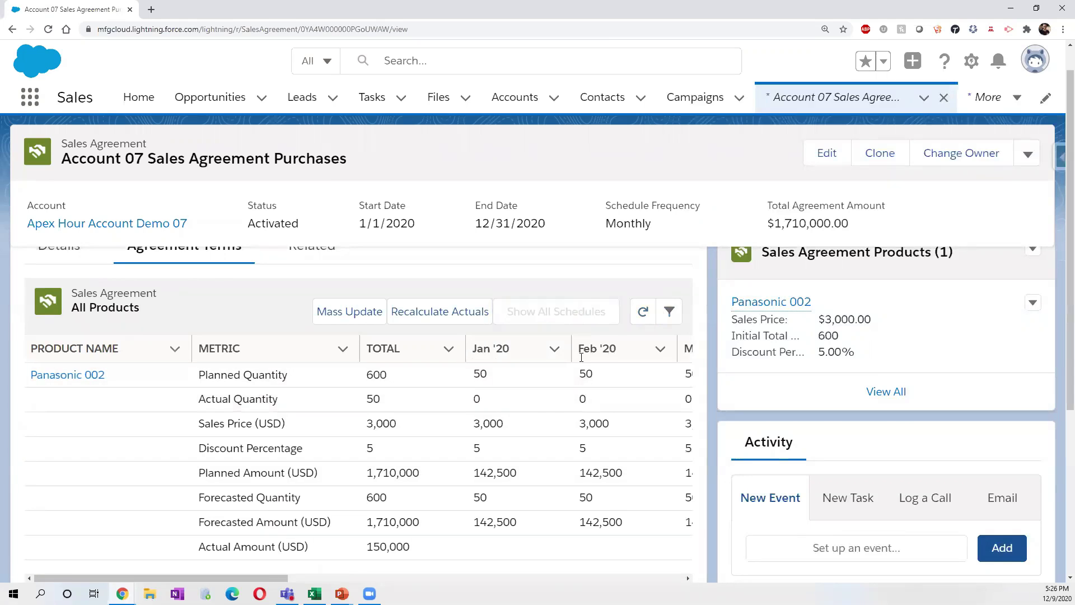
scroll(511, 408, "right", 1)
scroll(511, 407, "right", 5)
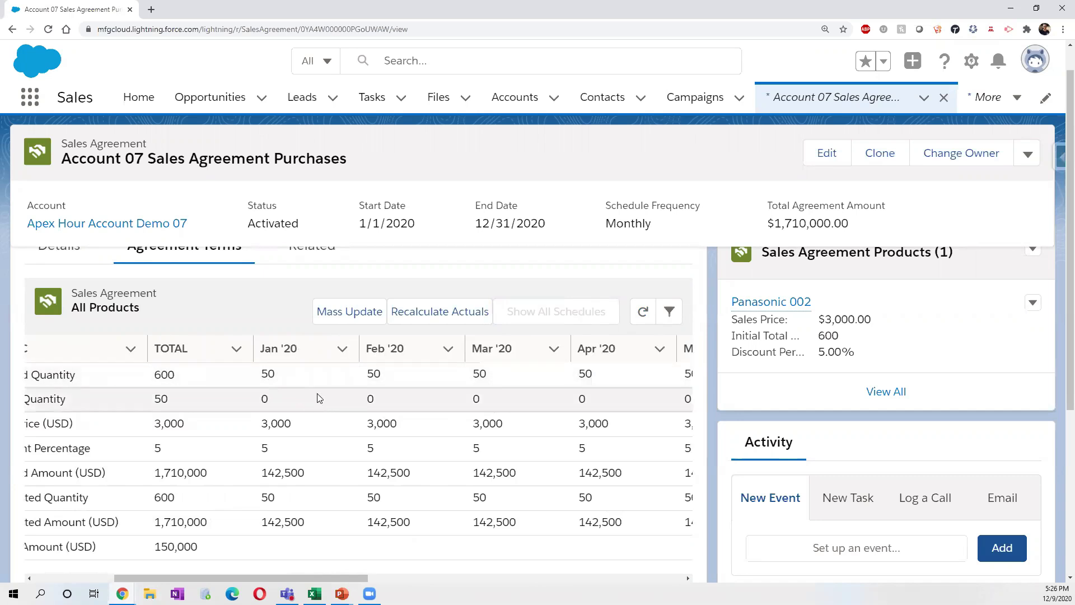
scroll(394, 406, "right", 6)
scroll(394, 407, "right", 12)
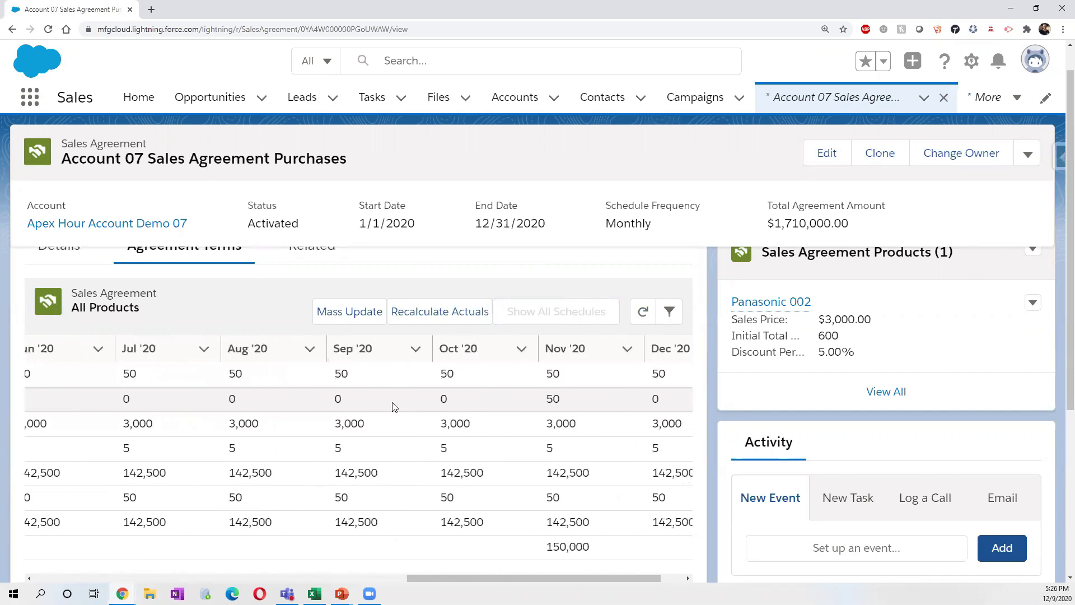
scroll(560, 413, "left", 12)
scroll(560, 413, "left", 10)
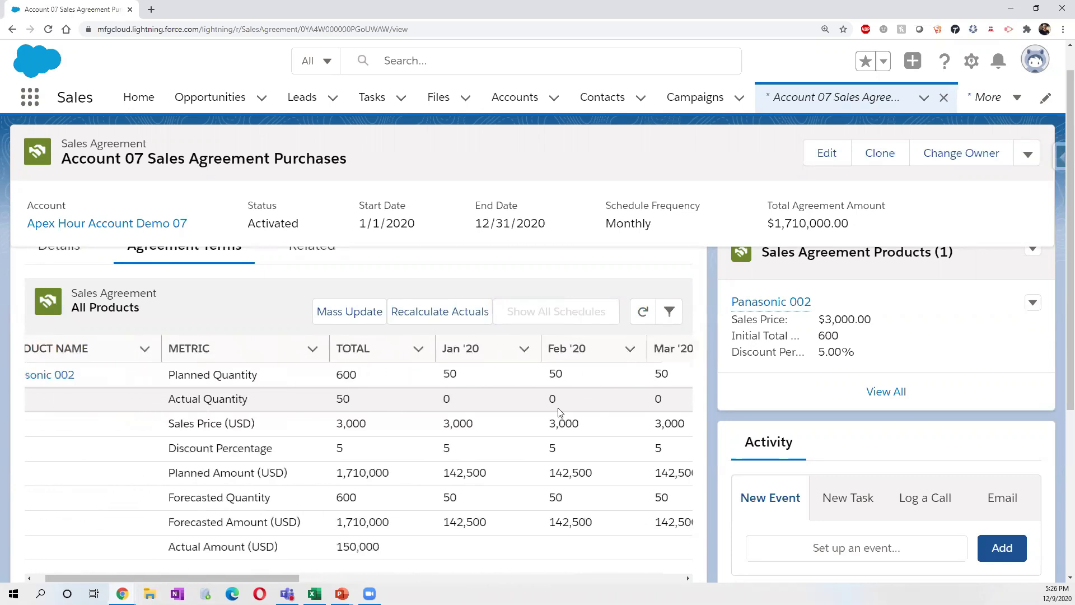
scroll(560, 413, "left", 2)
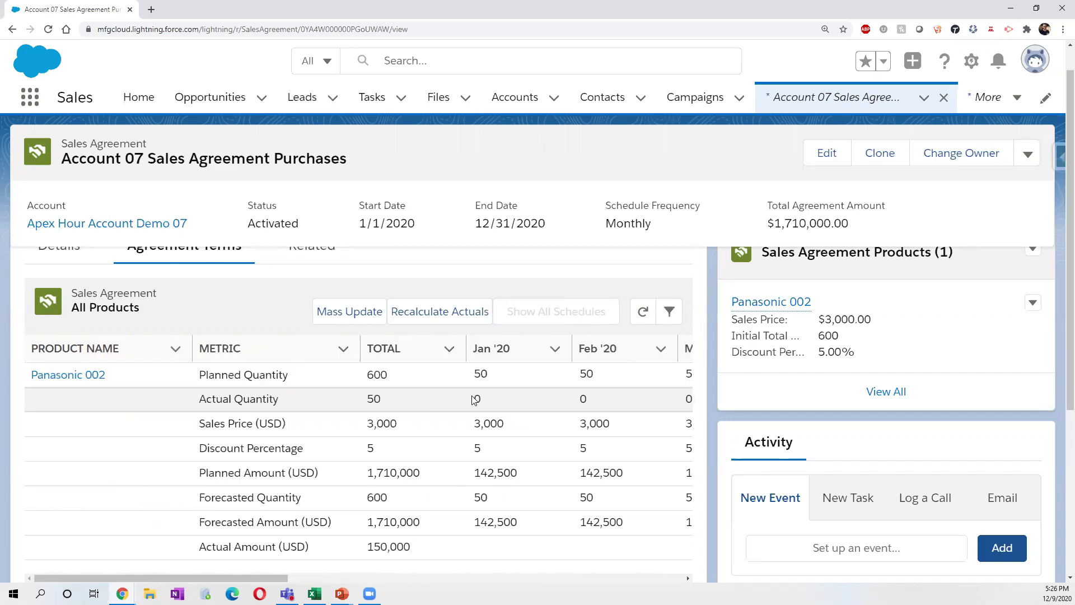
Start a mass update of the agreement terms with Discount Percentage as the metric and Increase By as the action.
scroll(344, 426, "down", 1)
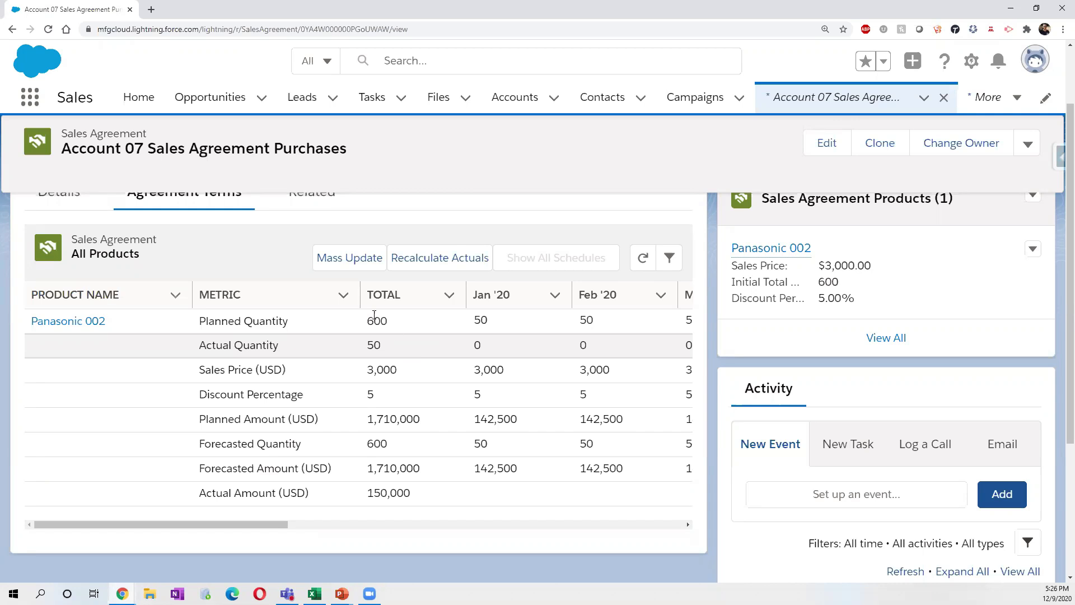
left_click(344, 269)
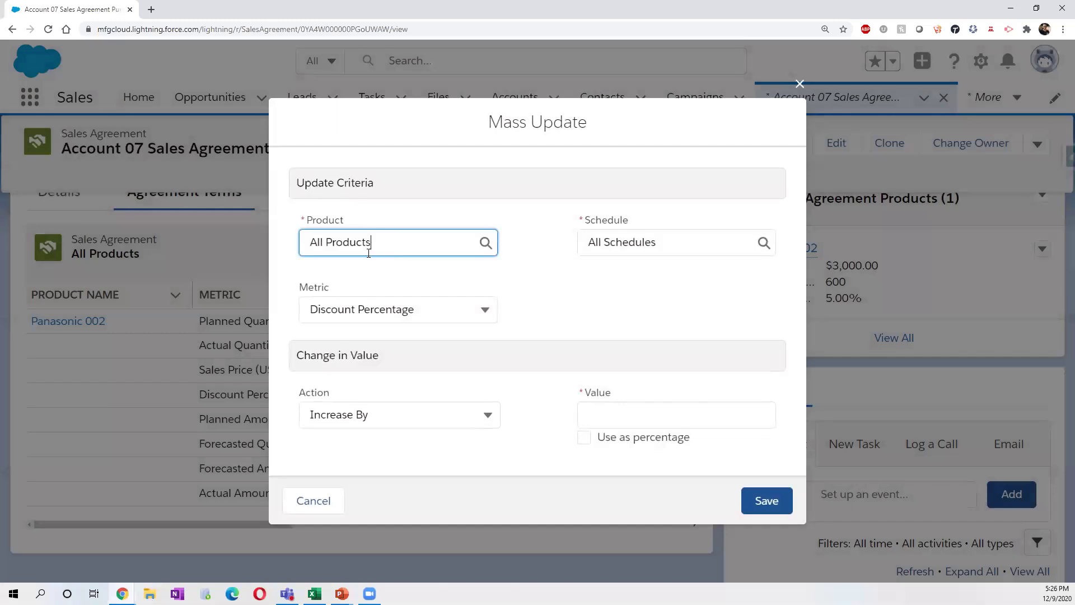
left_click(403, 308)
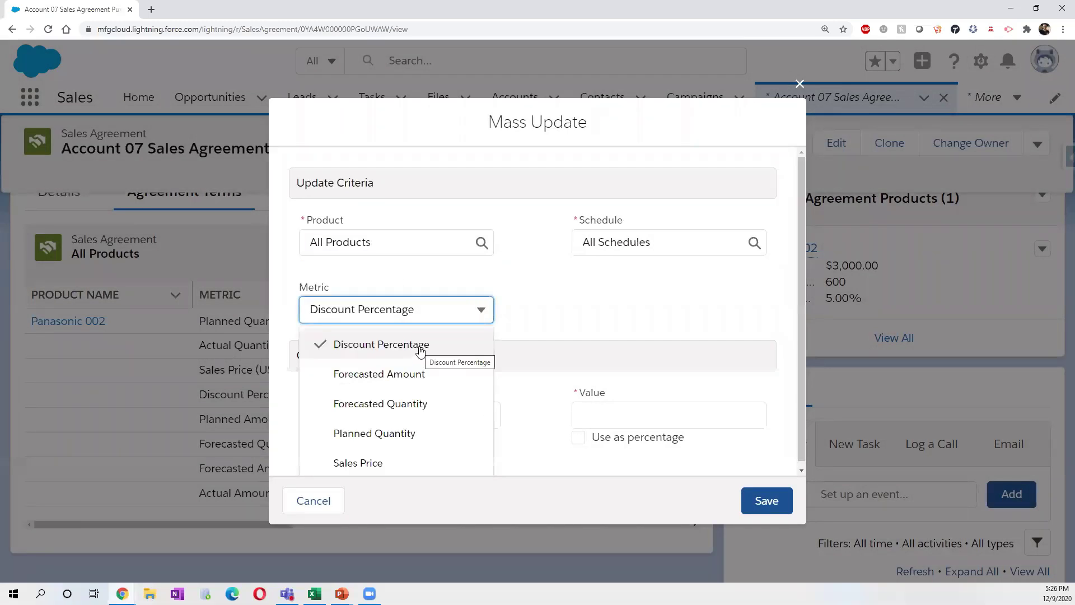
left_click(421, 345)
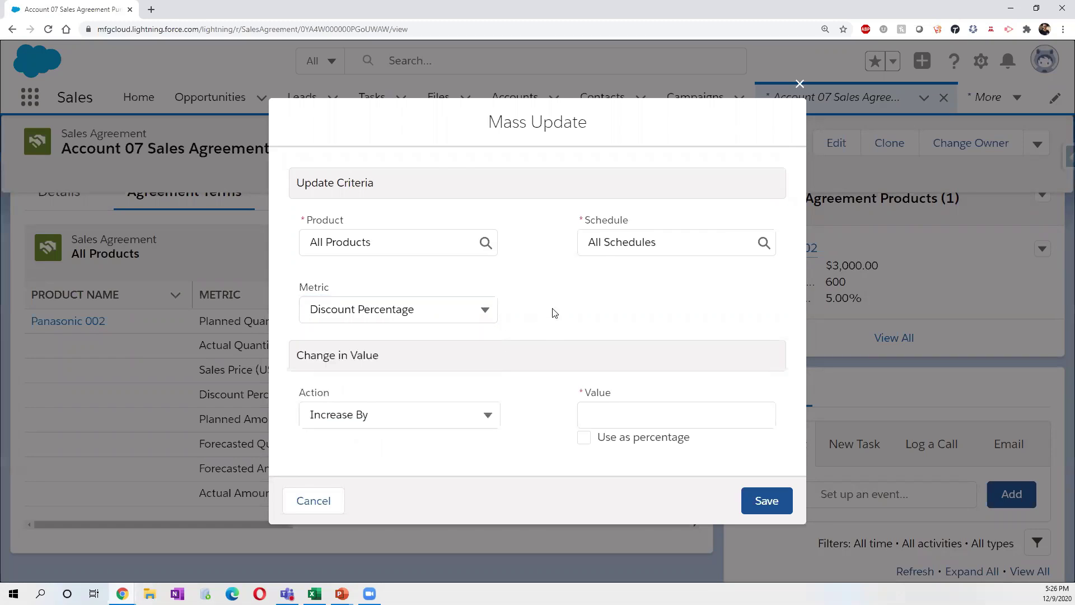
left_click(454, 419)
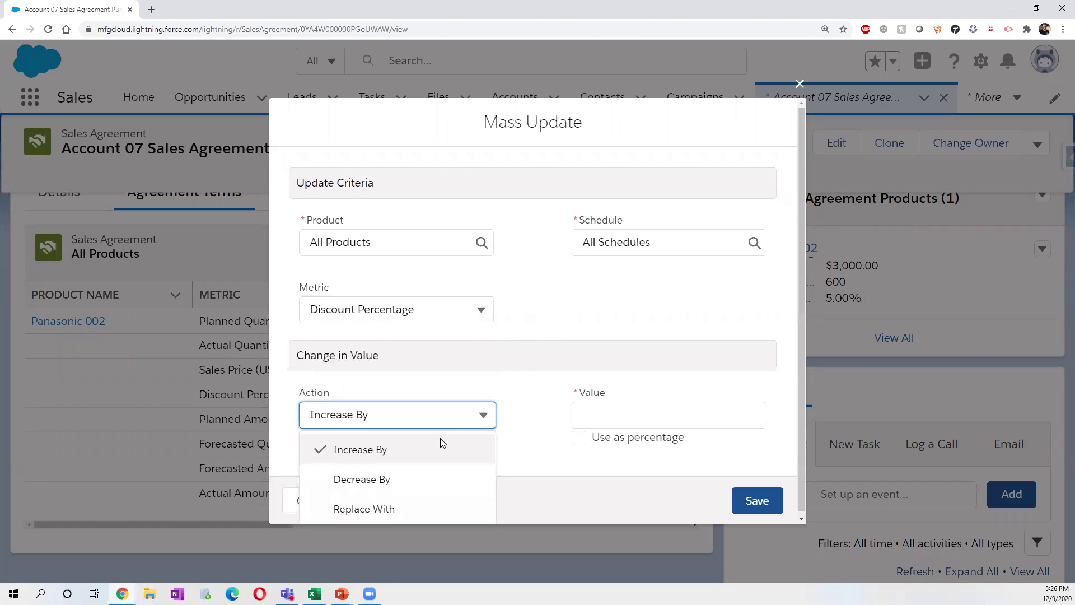
Enter 5 as the mass update's increase value and check the available product choices.
left_click(633, 427)
type("65")
key("BackSpace")
key("BackSpace")
type("5")
left_click(414, 255)
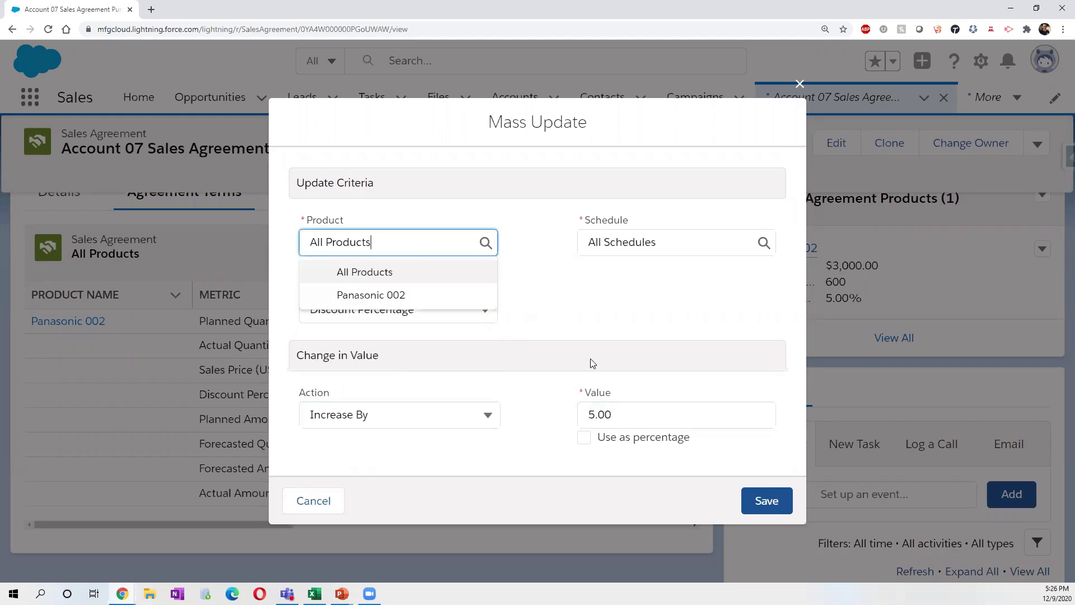
Set the increase value to 10, limit the update to Panasonic 002, apply the value as a percentage and save.
left_click(616, 414)
type("10")
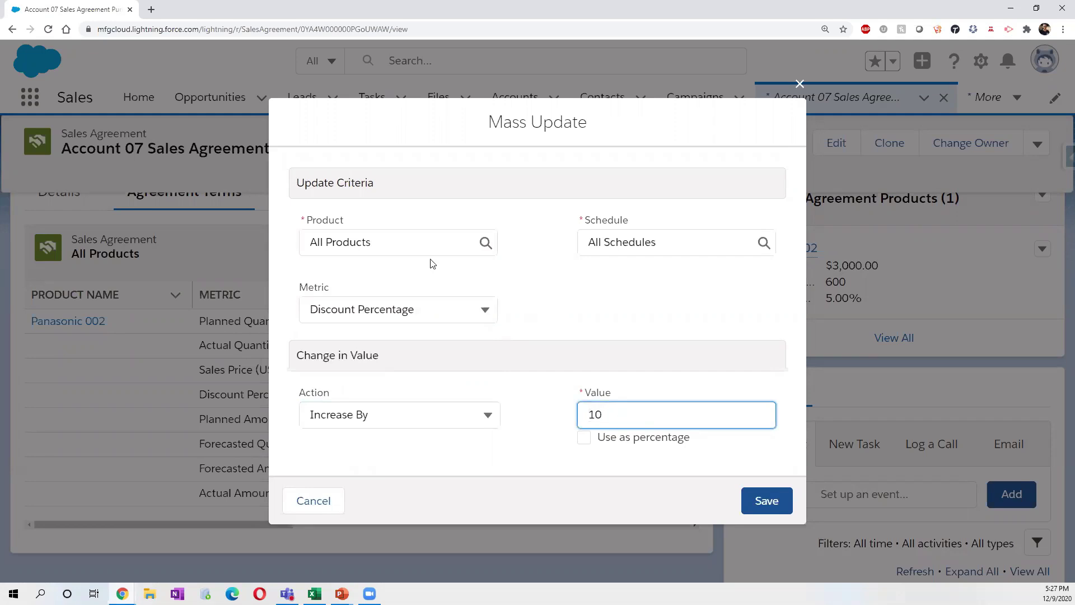
left_click(392, 243)
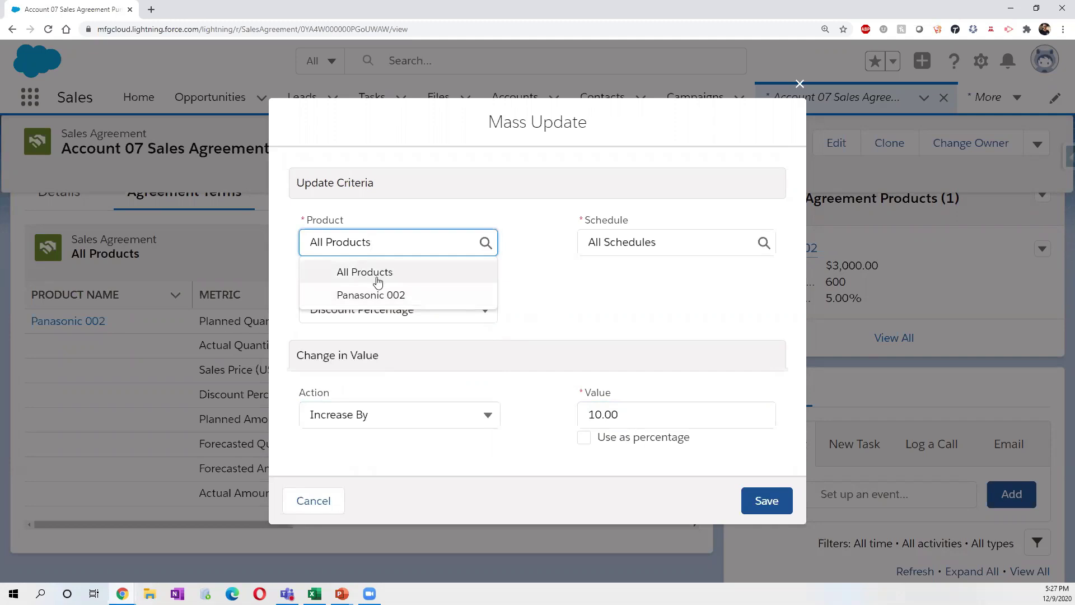
left_click(408, 297)
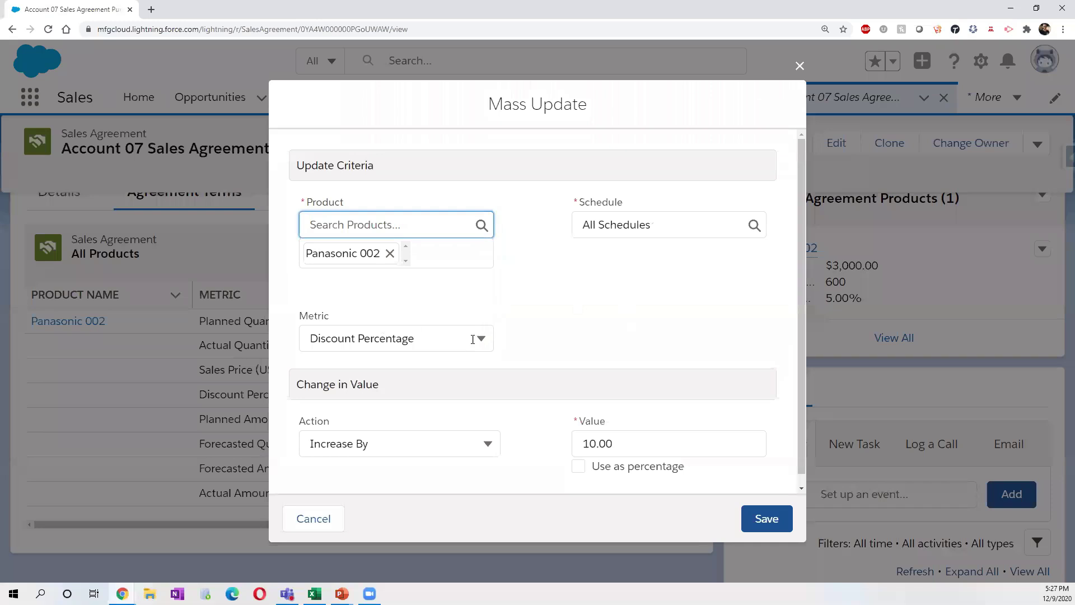
scroll(579, 350, "down", 1)
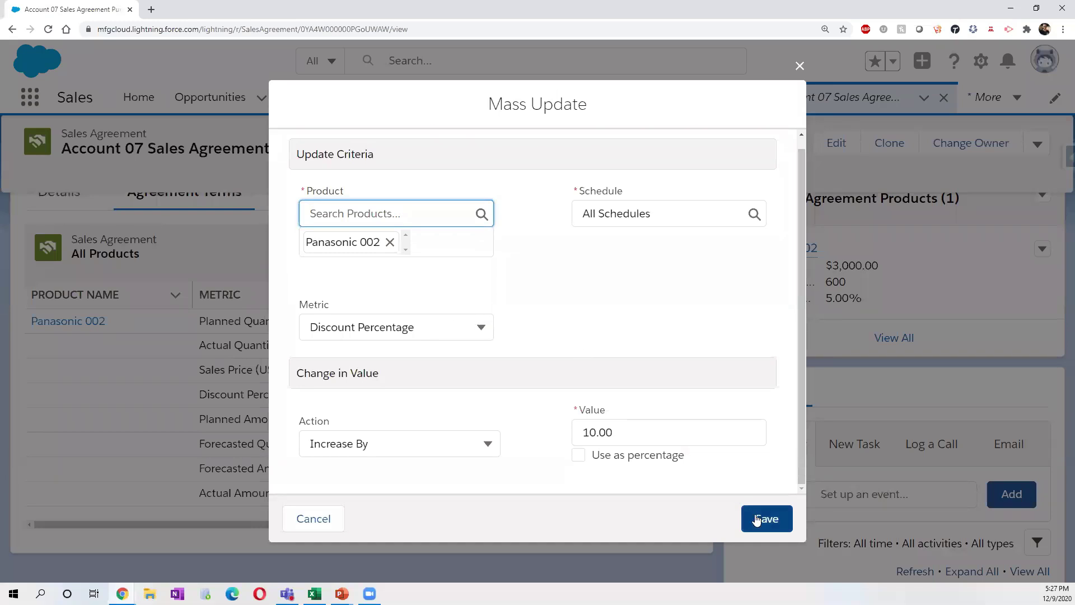
left_click(617, 459)
left_click(777, 516)
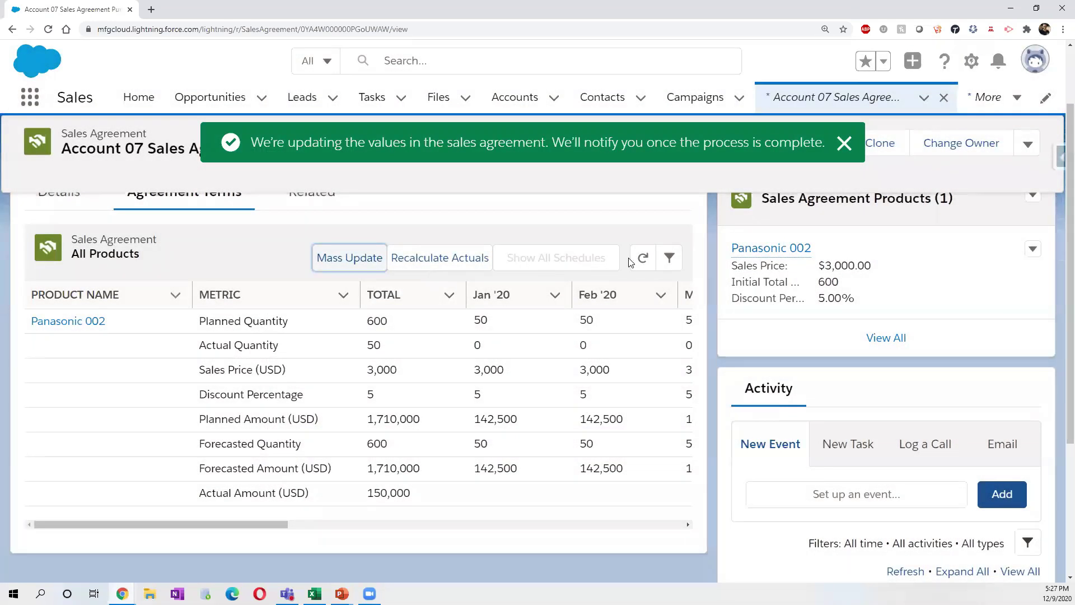
Refresh the agreement terms and review the planned and actual figures for Panasonic 002.
left_click(638, 263)
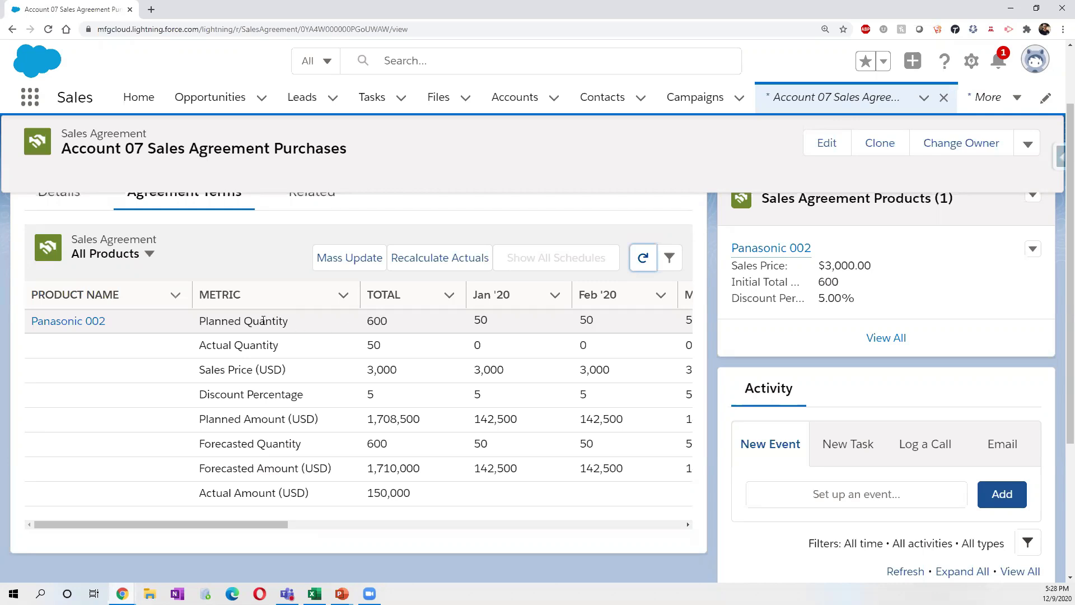
left_click_drag(200, 345, 281, 347)
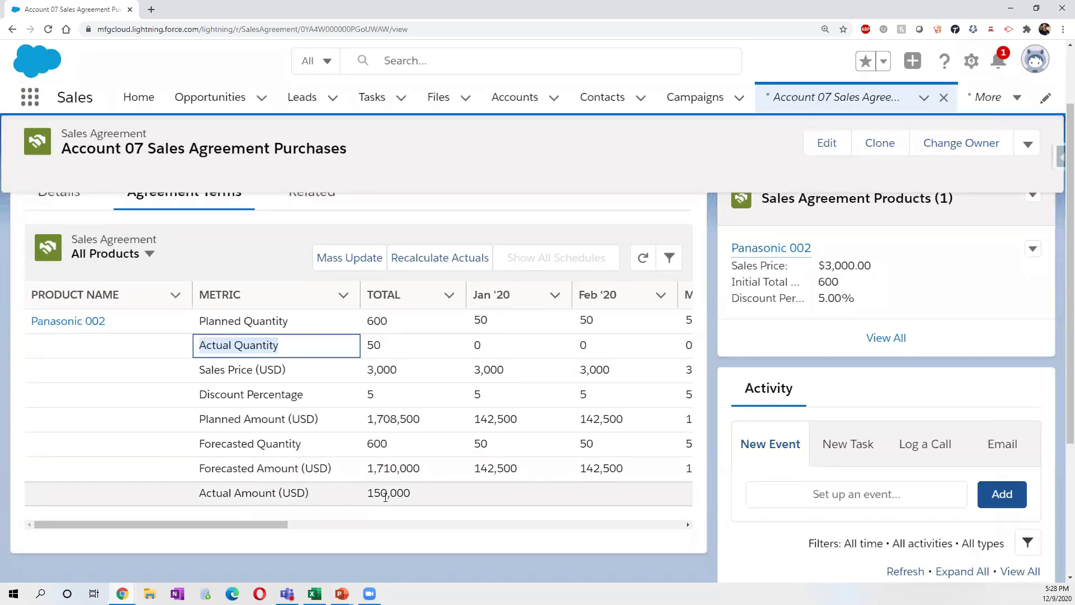
Open Apex Hour Account Demo 07 from the sales agreement and show its forecast.
scroll(485, 315, "up", 2)
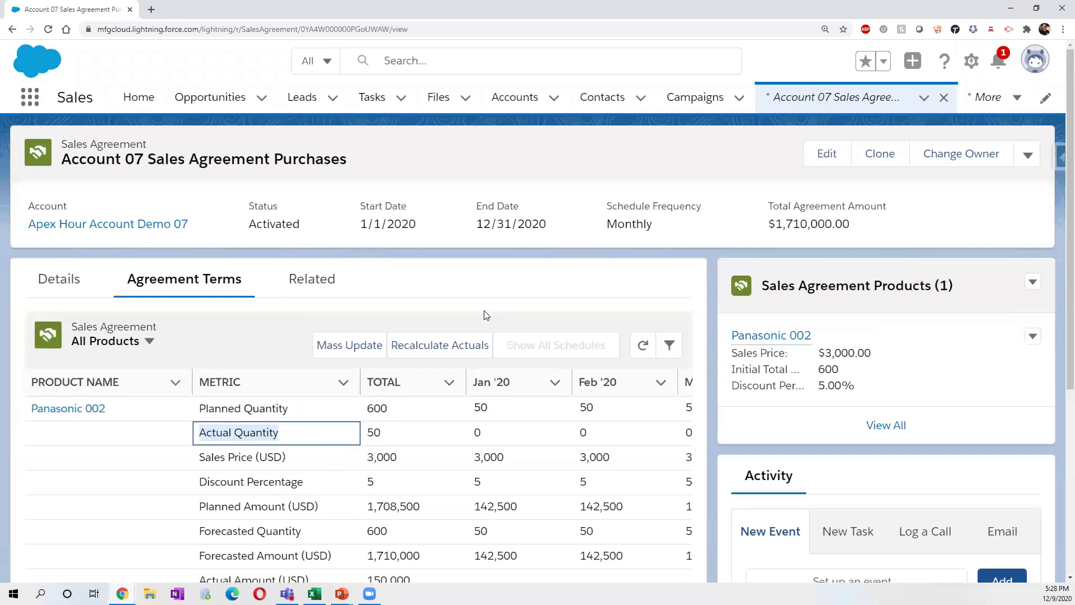
left_click(142, 230)
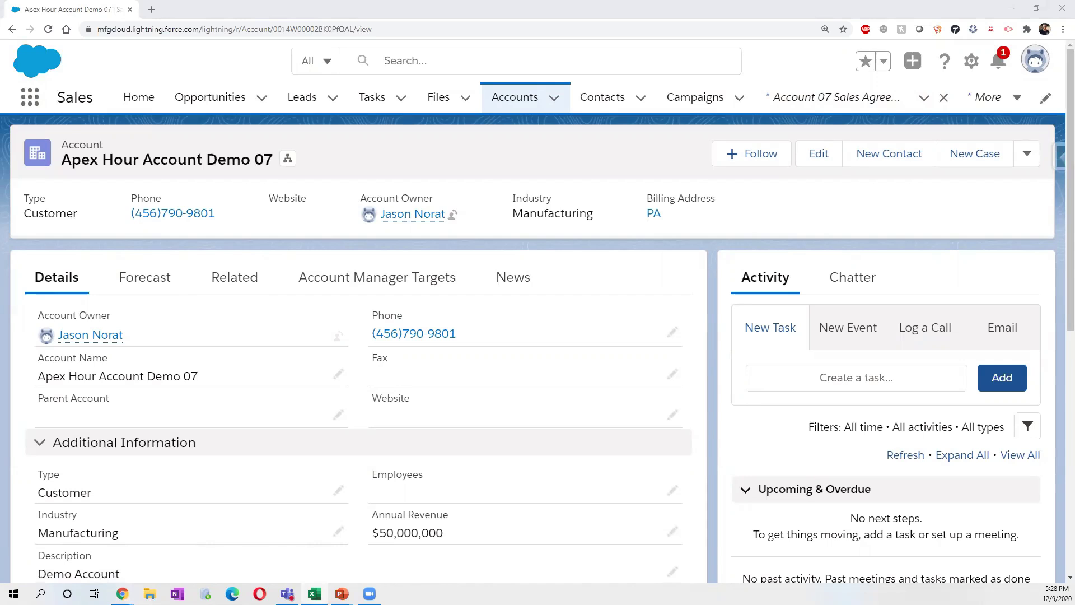
left_click(157, 287)
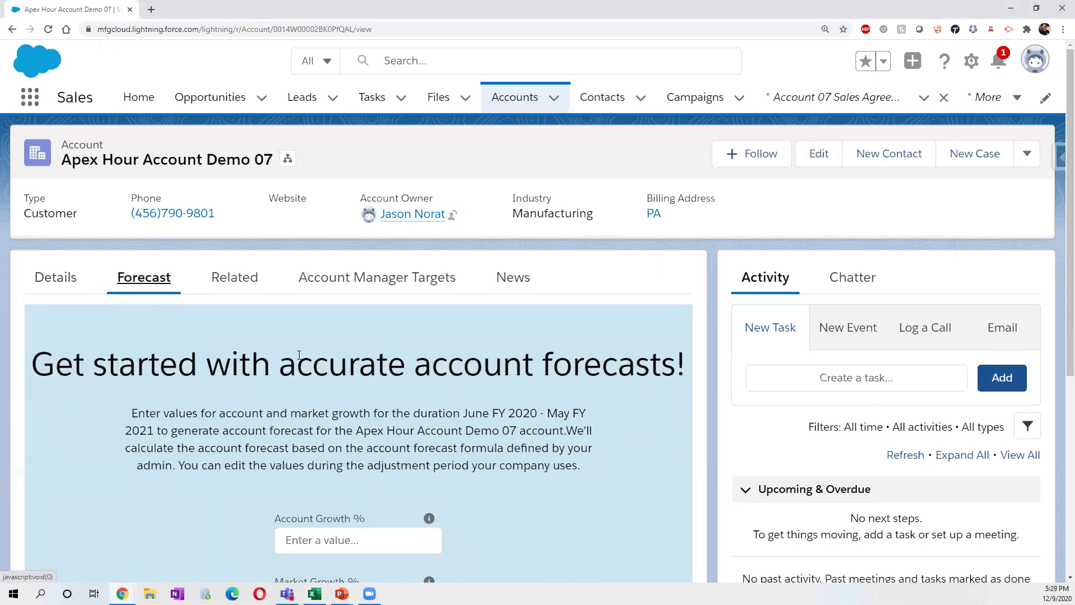
Generate the account forecast with 10% account growth and 10% market growth, and refresh it to load the calculated figures.
scroll(299, 356, "down", 3)
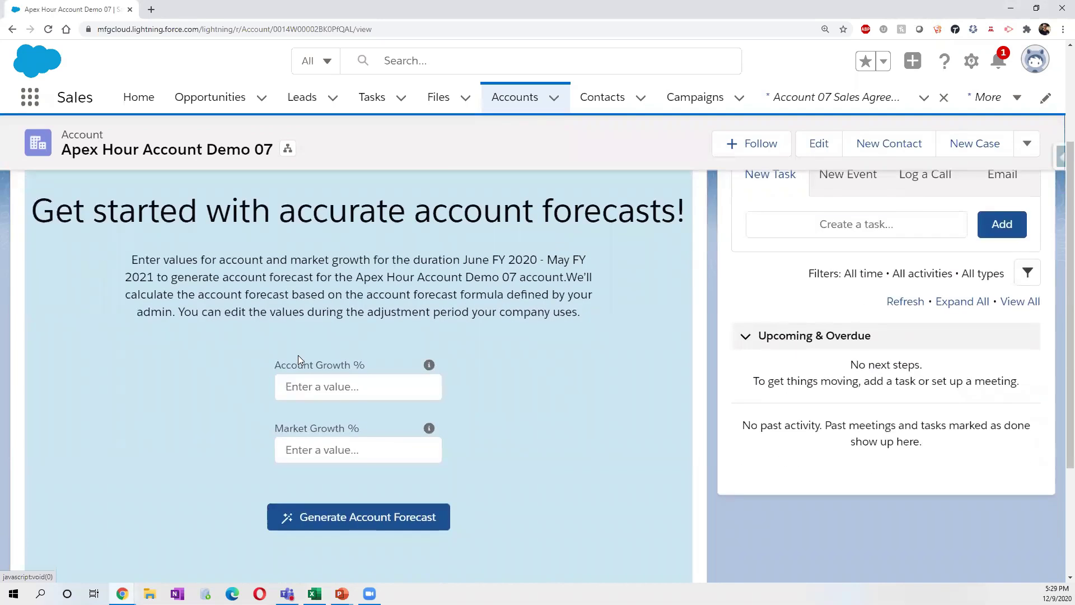
left_click(328, 385)
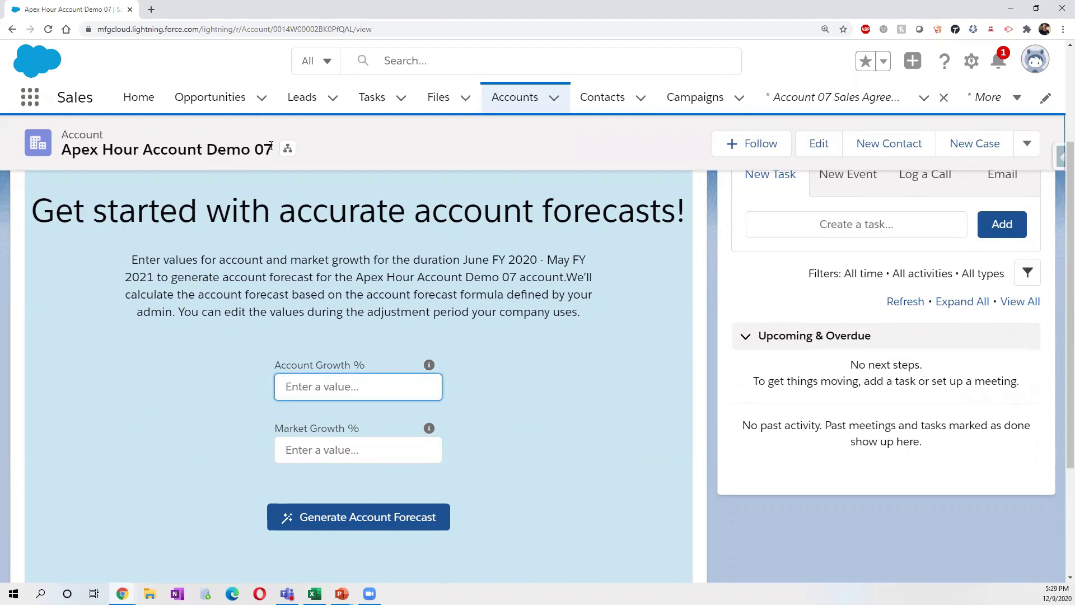
type("10")
left_click(344, 452)
type("10")
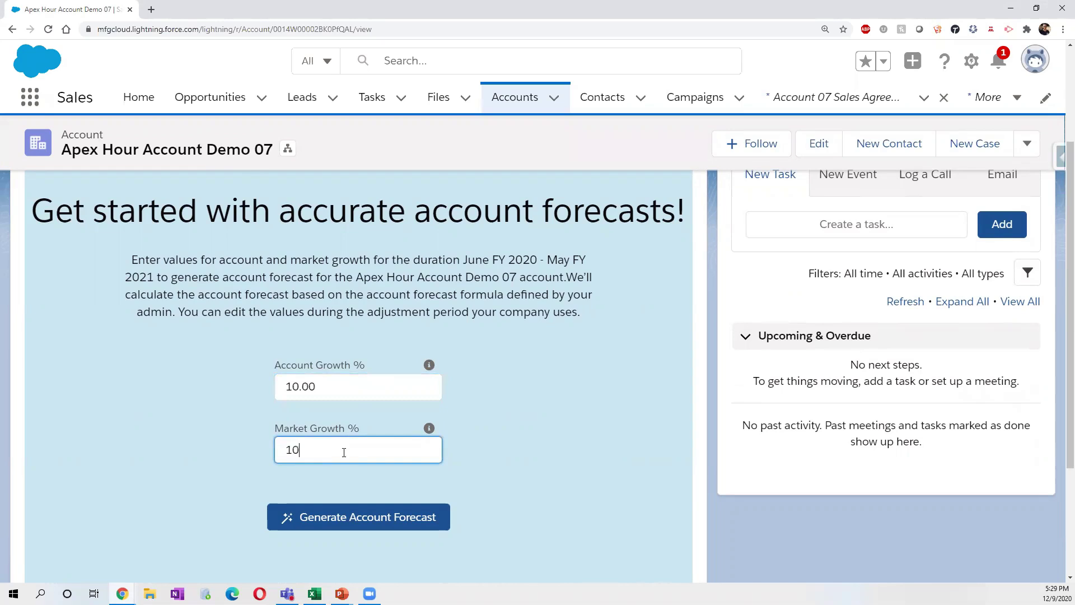
mouse_move(429, 431)
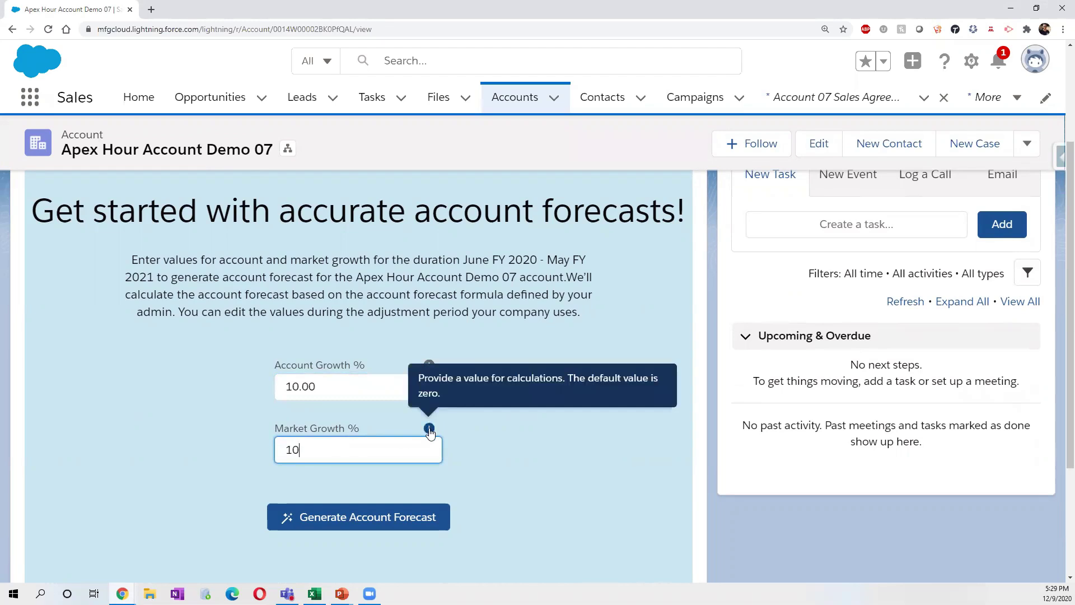
mouse_move(430, 368)
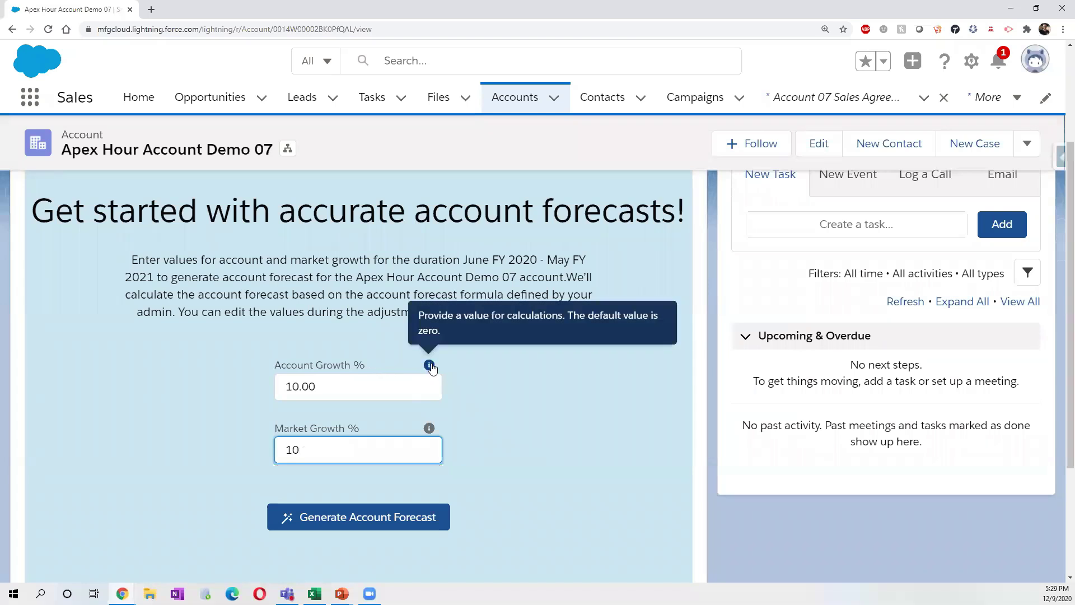
left_click(347, 527)
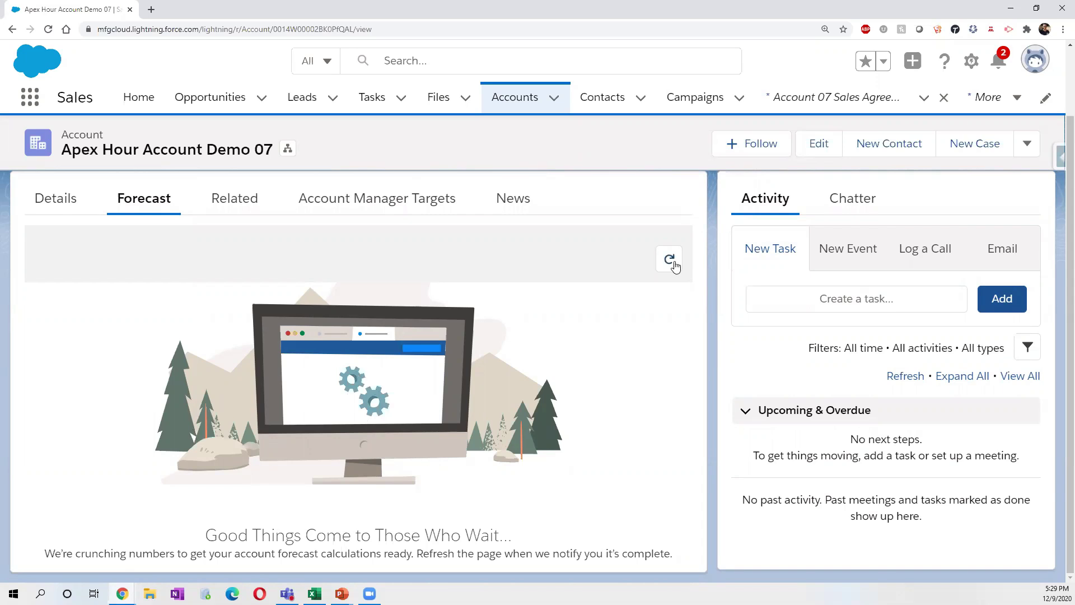
left_click(669, 260)
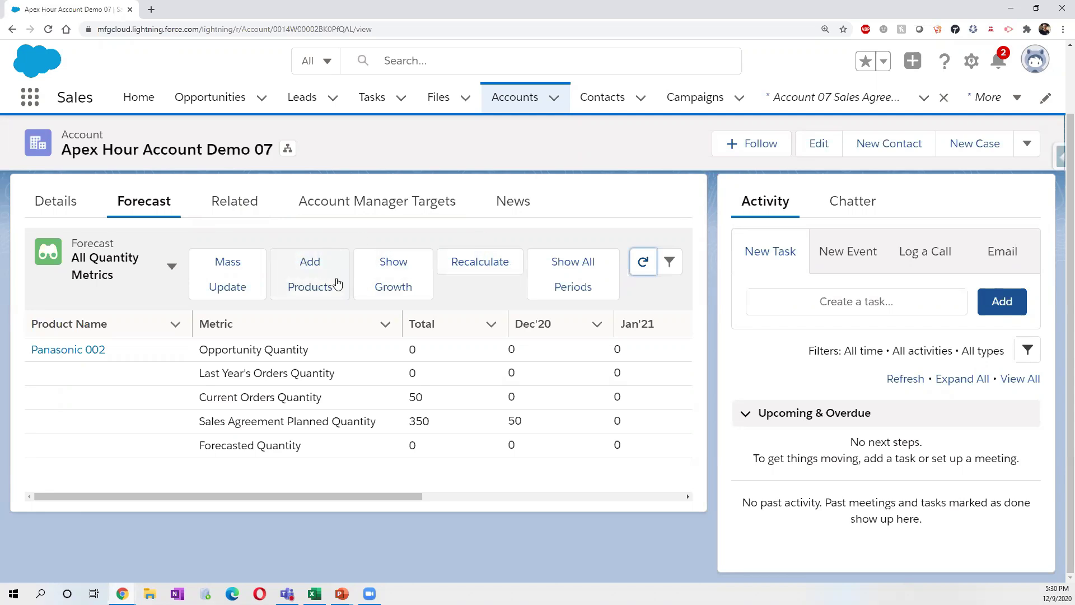
Set the forecast's account growth and market growth to 15% each and apply the changes.
left_click(405, 278)
left_click(690, 277)
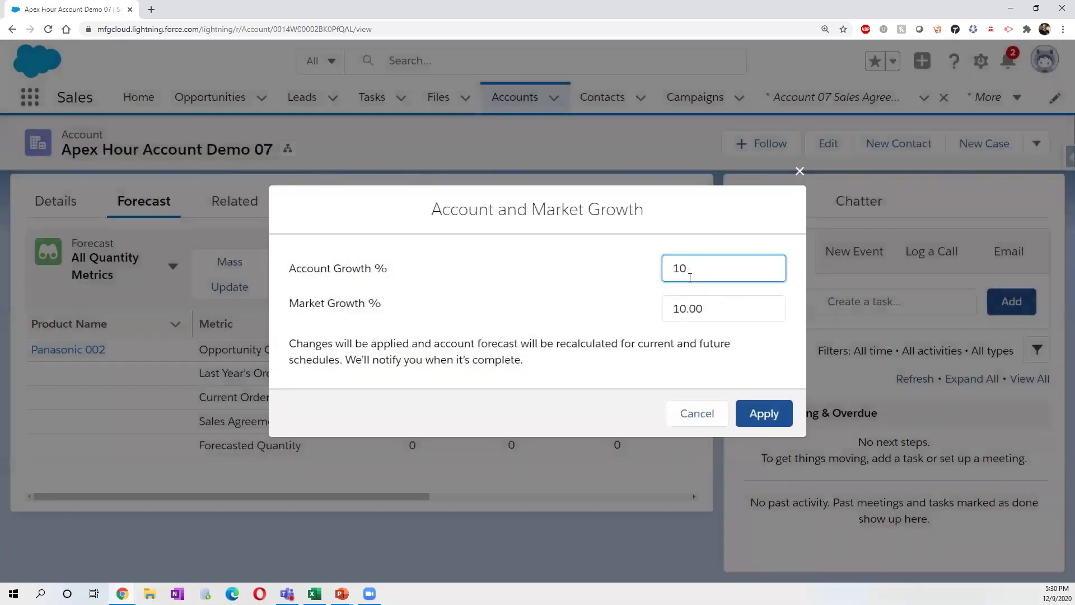
double_click(690, 273)
type("15")
double_click(707, 305)
type("15")
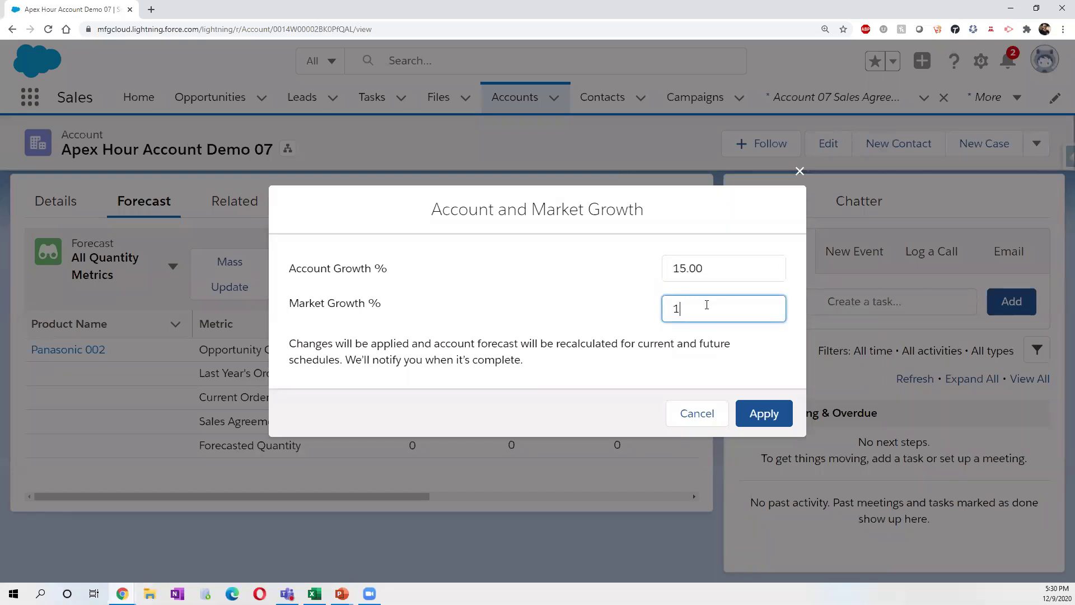
left_click(761, 417)
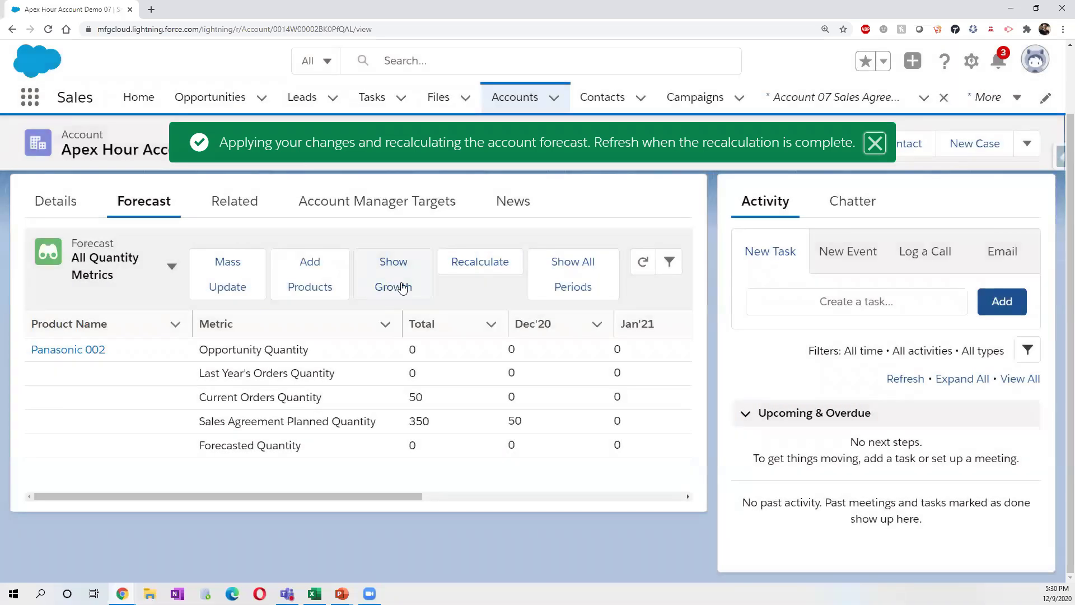
left_click(244, 260)
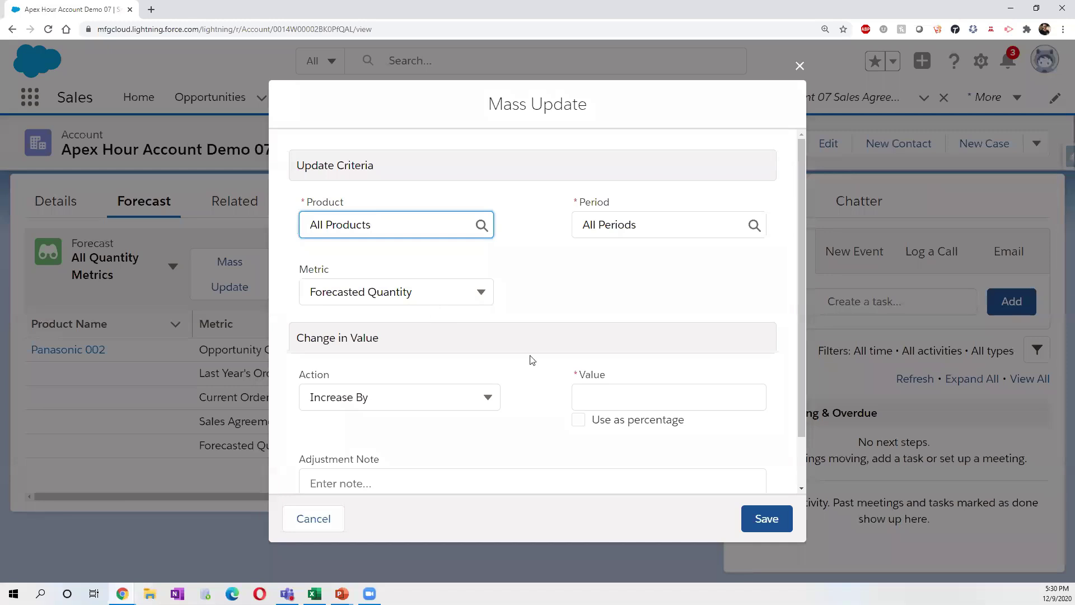
left_click(390, 383)
left_click(393, 396)
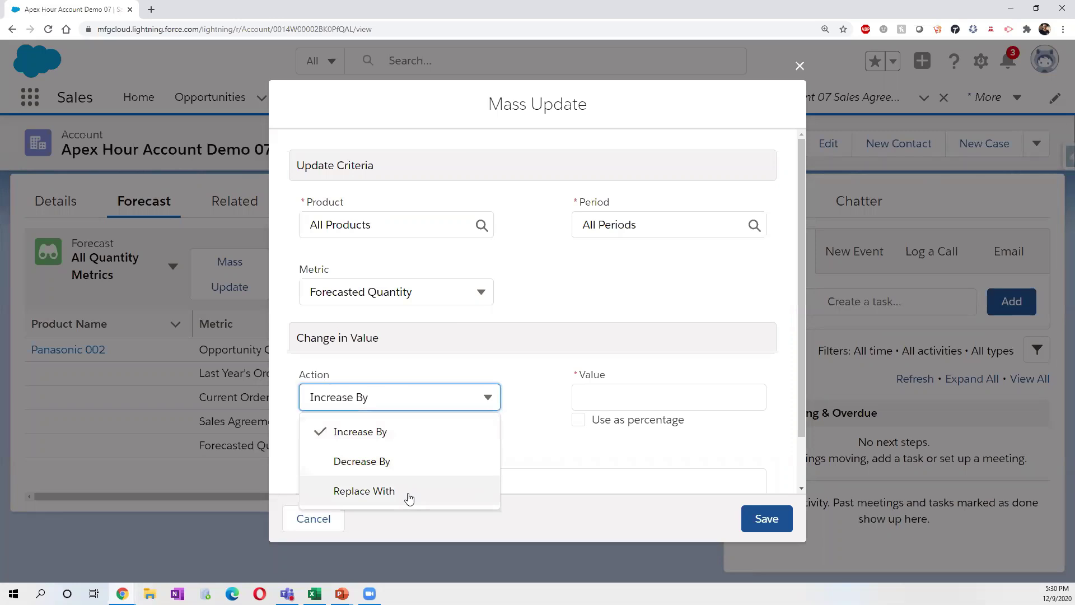
left_click(408, 496)
left_click(592, 392)
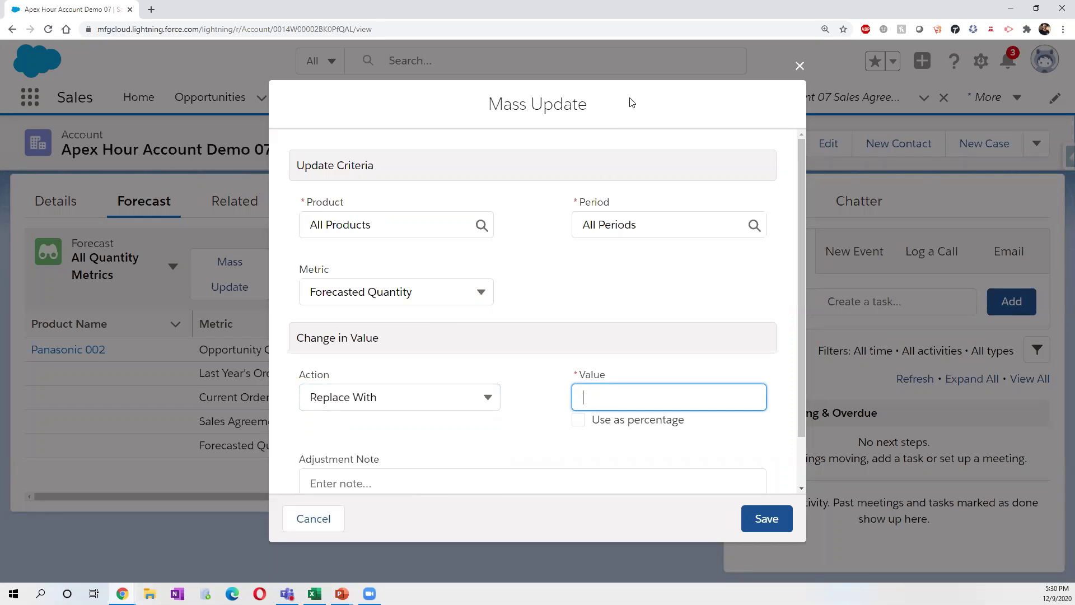
left_click(799, 66)
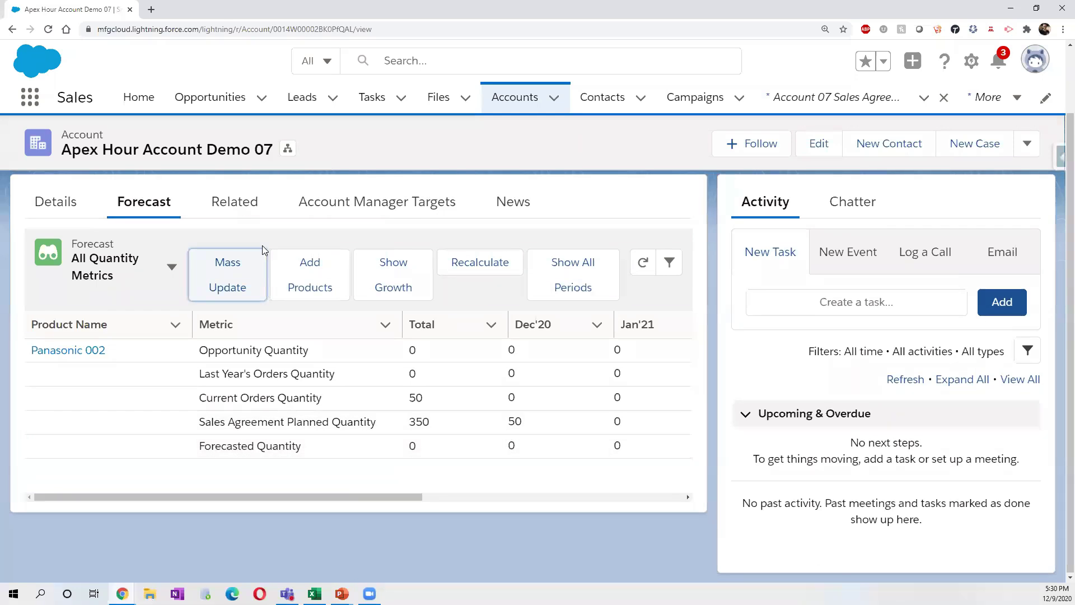
Mass update the forecasted quantity of Panasonic 002 for all periods, replacing it with 700, and save.
left_click(228, 283)
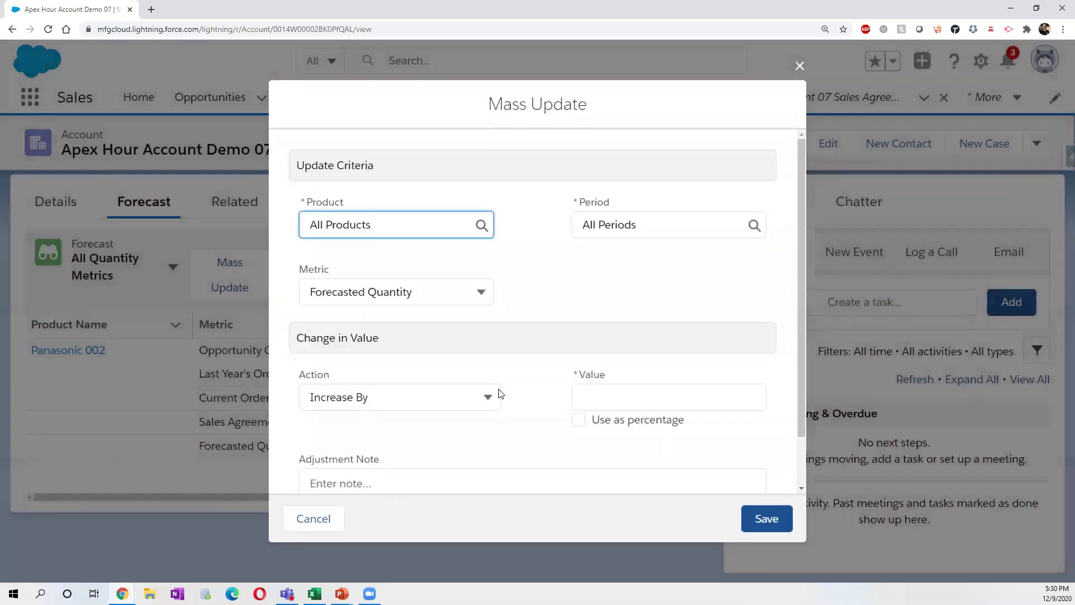
left_click(465, 398)
left_click(394, 488)
left_click(605, 397)
type("700")
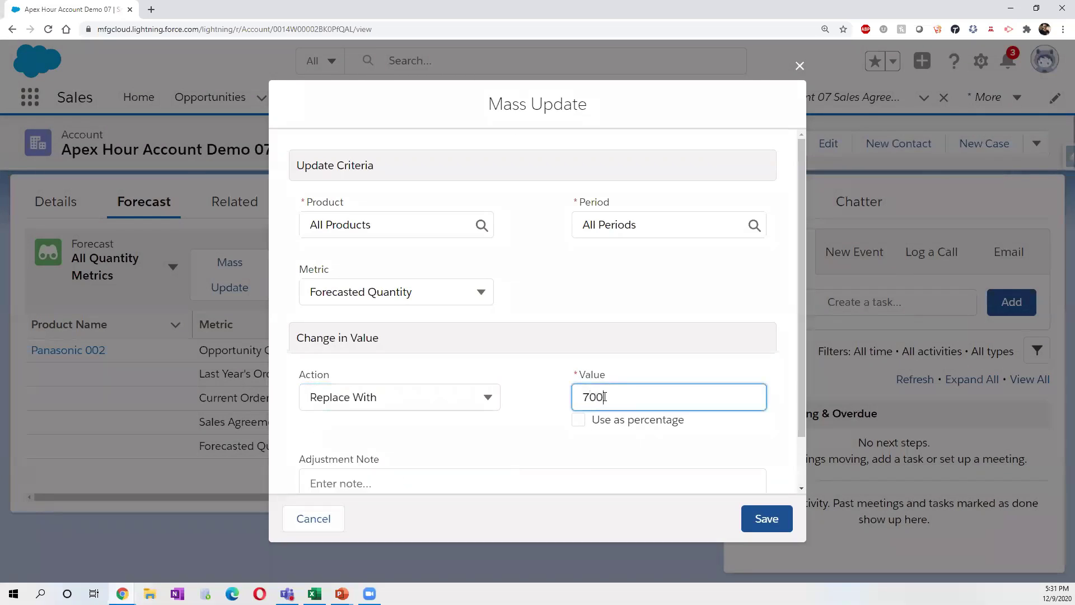
left_click(434, 222)
left_click(424, 277)
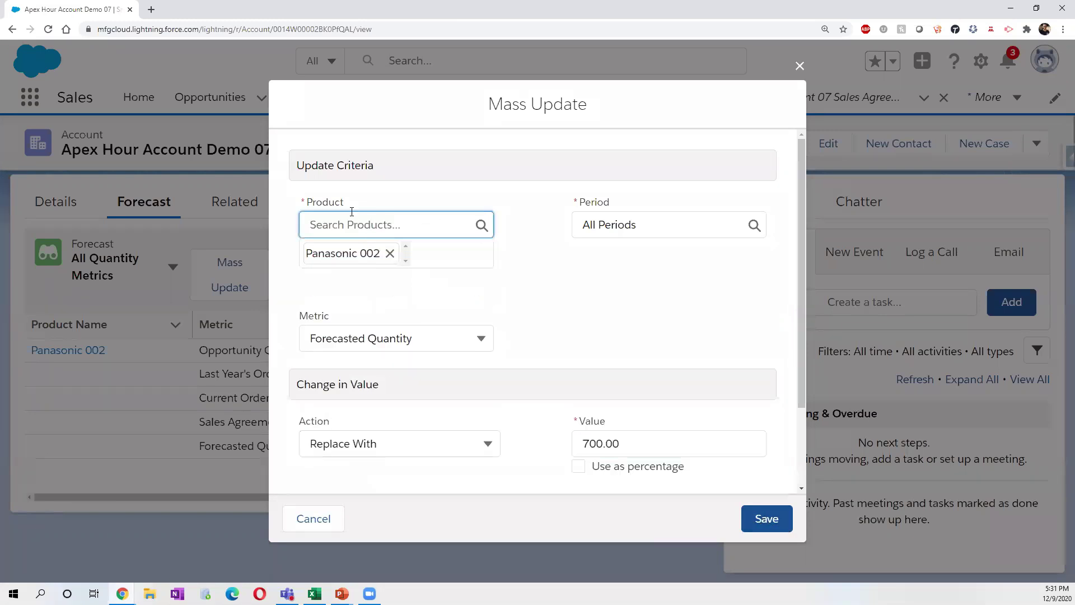
left_click(776, 521)
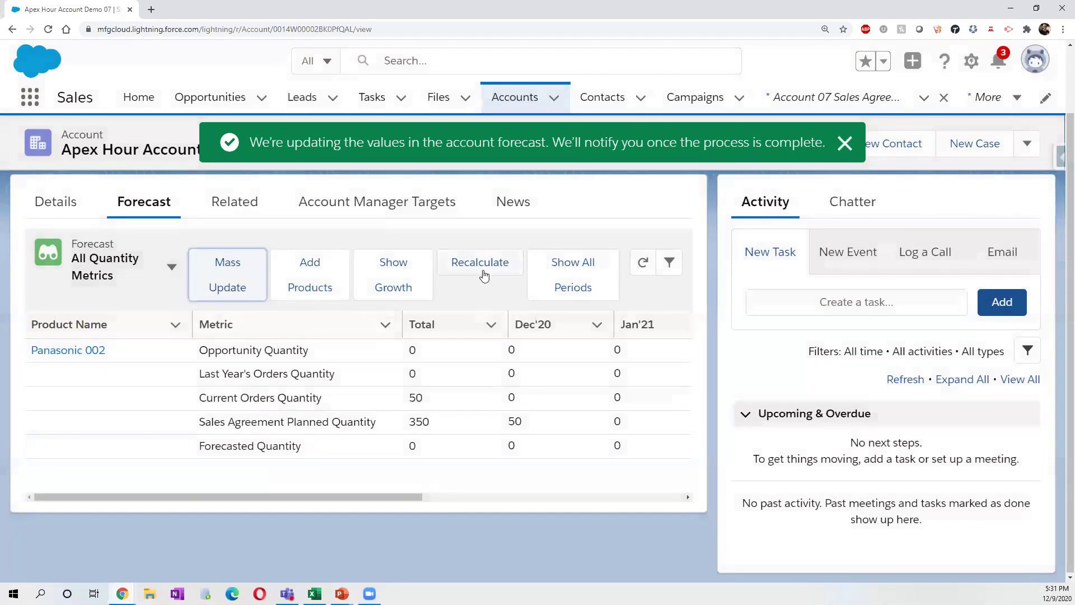
Recalculate the account forecast, check the notifications for completion, and refresh the forecast to review the monthly forecasted quantities.
left_click(482, 270)
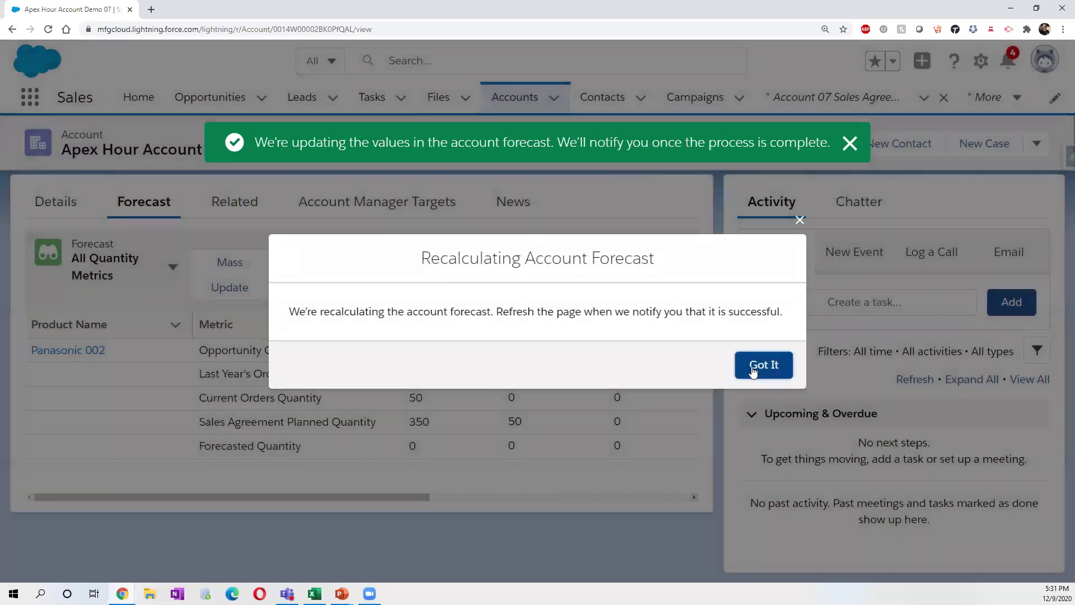
left_click(757, 365)
left_click(1003, 67)
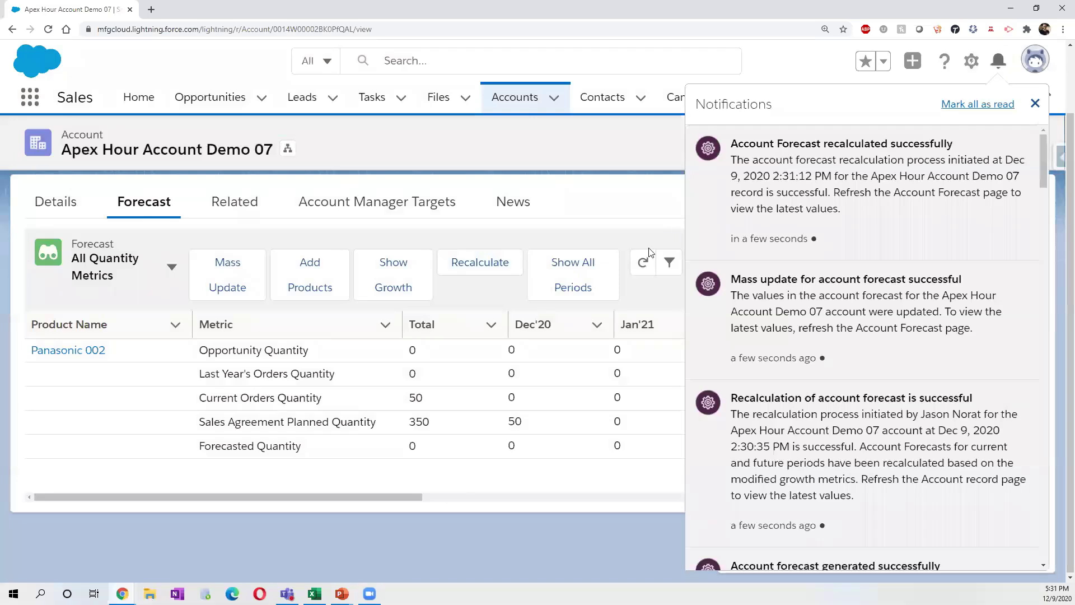
left_click(644, 262)
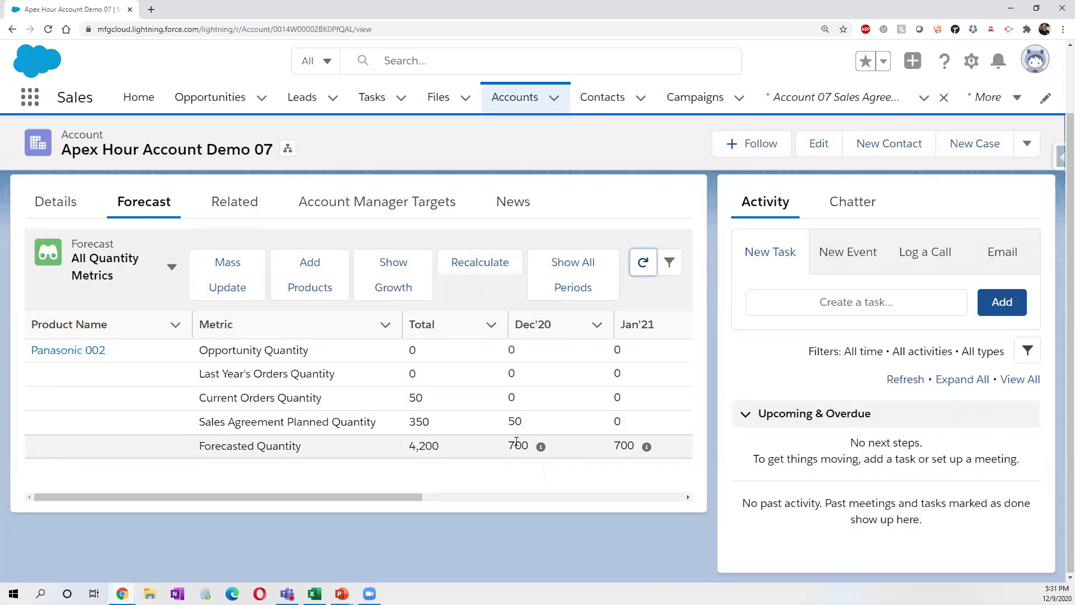
scroll(569, 455, "right", 2)
scroll(569, 454, "right", 2)
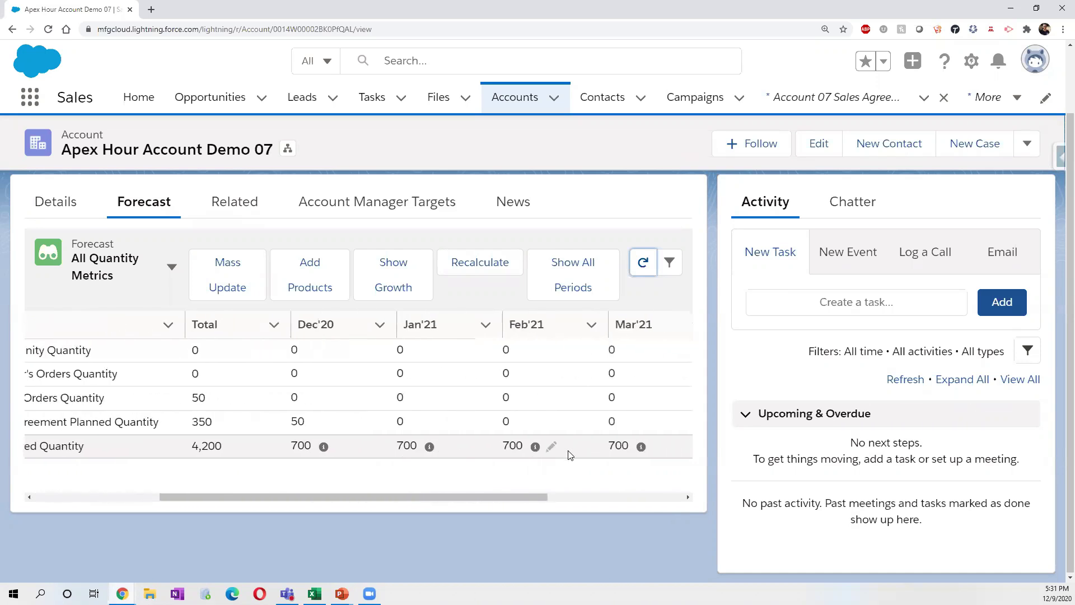
scroll(570, 454, "left", 3)
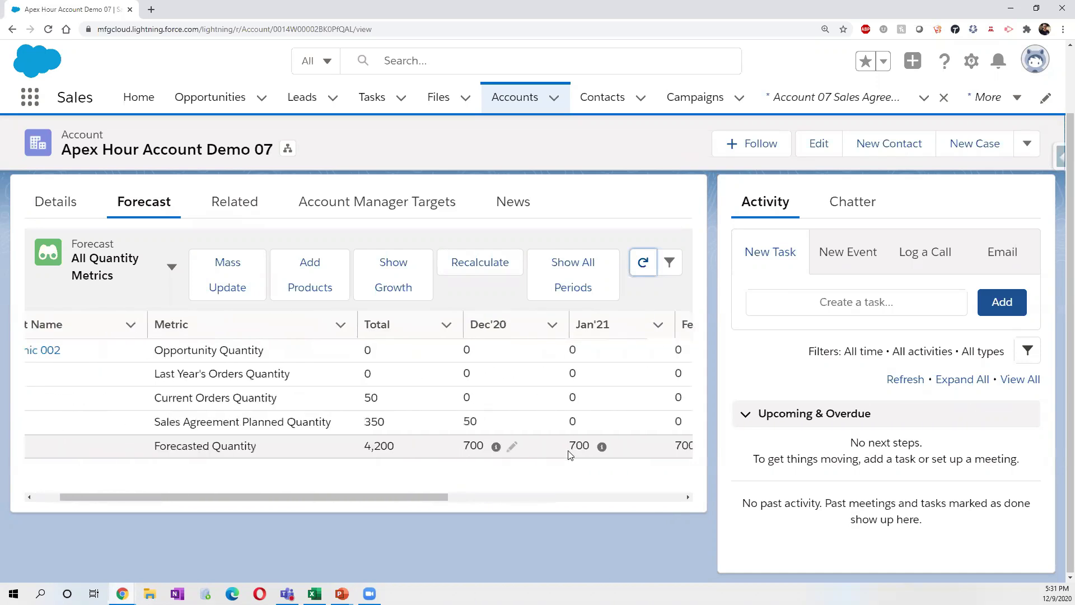
Reset the Dec'20 forecasted quantity to its auto-calculated value and confirm the reset.
left_click(496, 447)
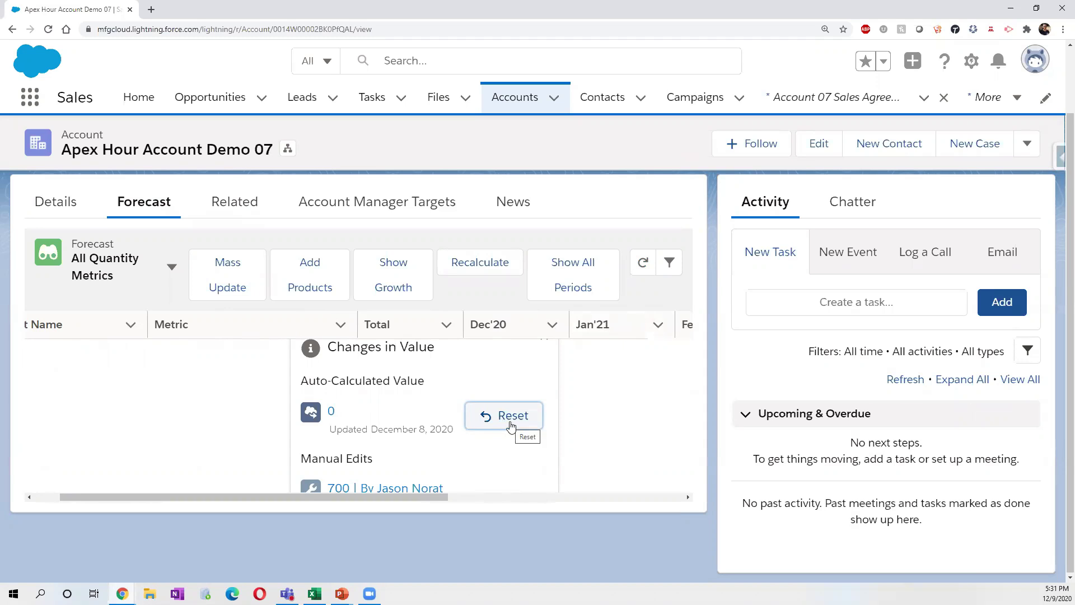
left_click(511, 426)
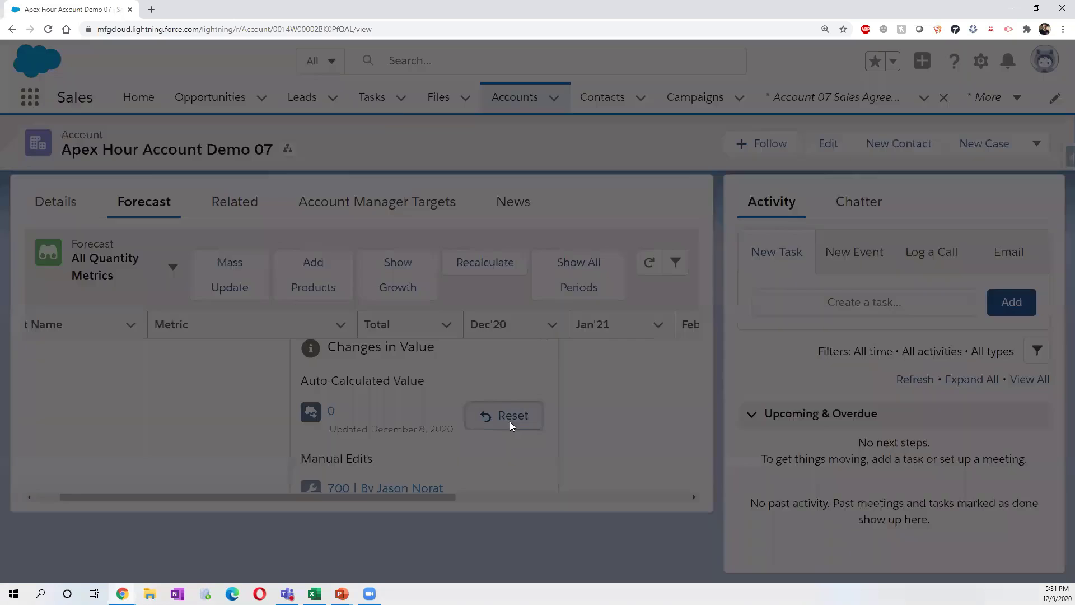
left_click(769, 356)
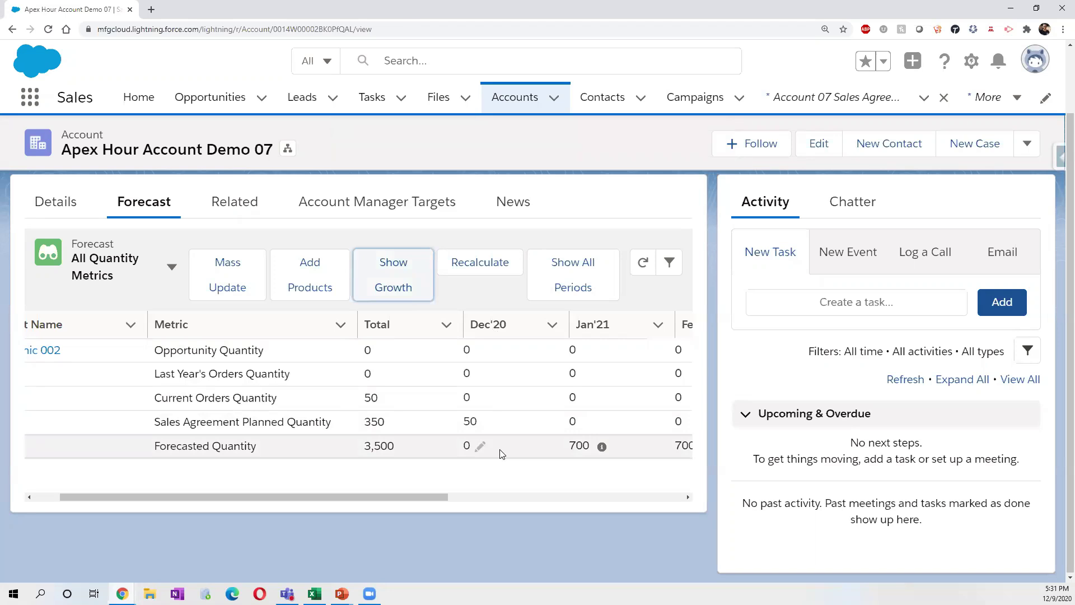
left_click_drag(419, 500, 348, 473)
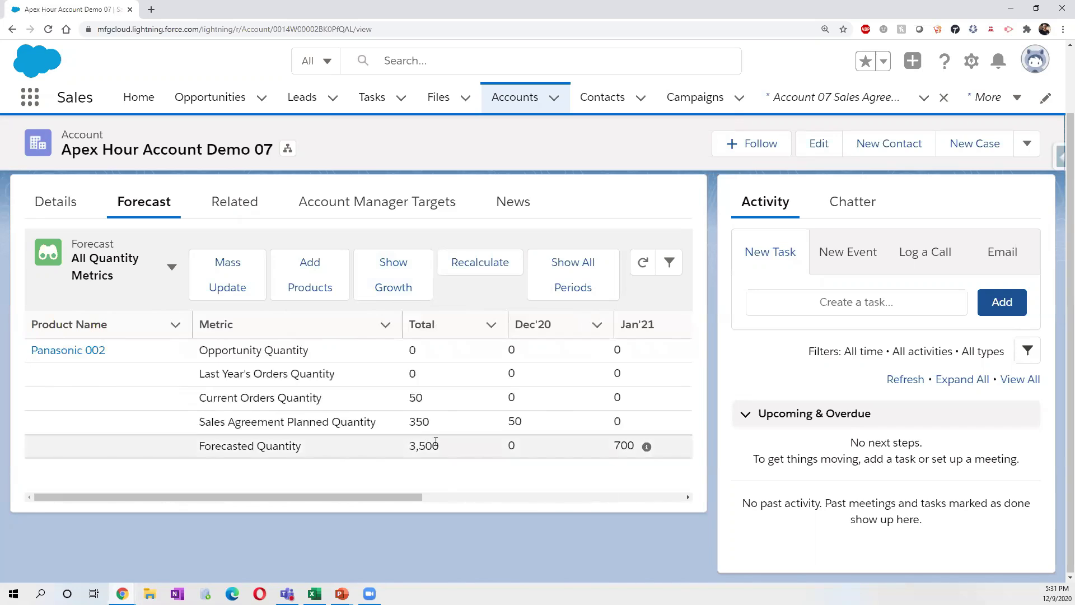
Start a new sales agreement from the account's related records and check the available status options, keeping Draft.
left_click(244, 206)
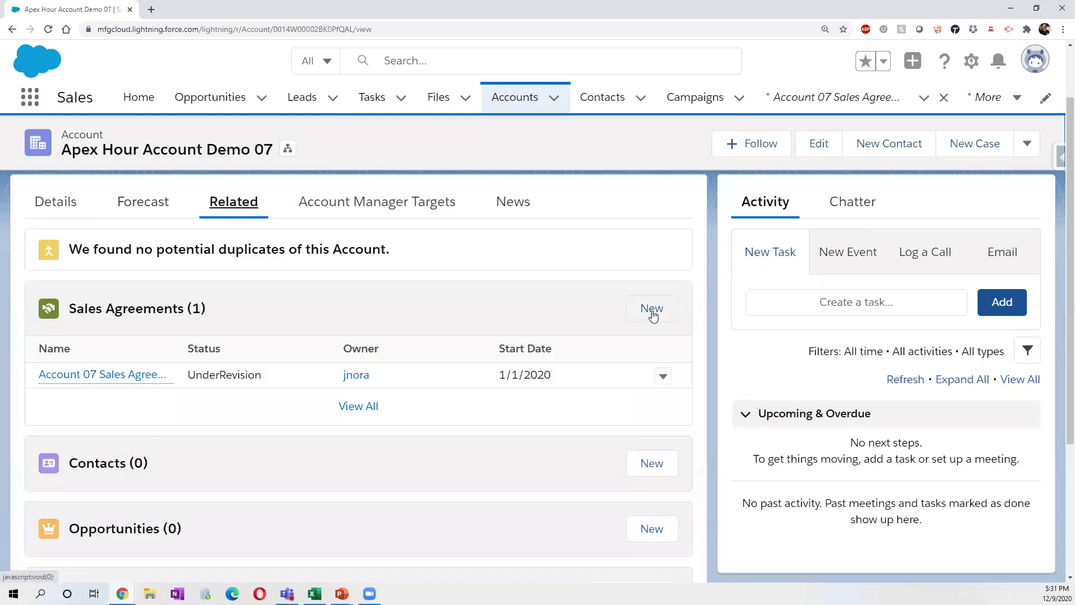
left_click(652, 310)
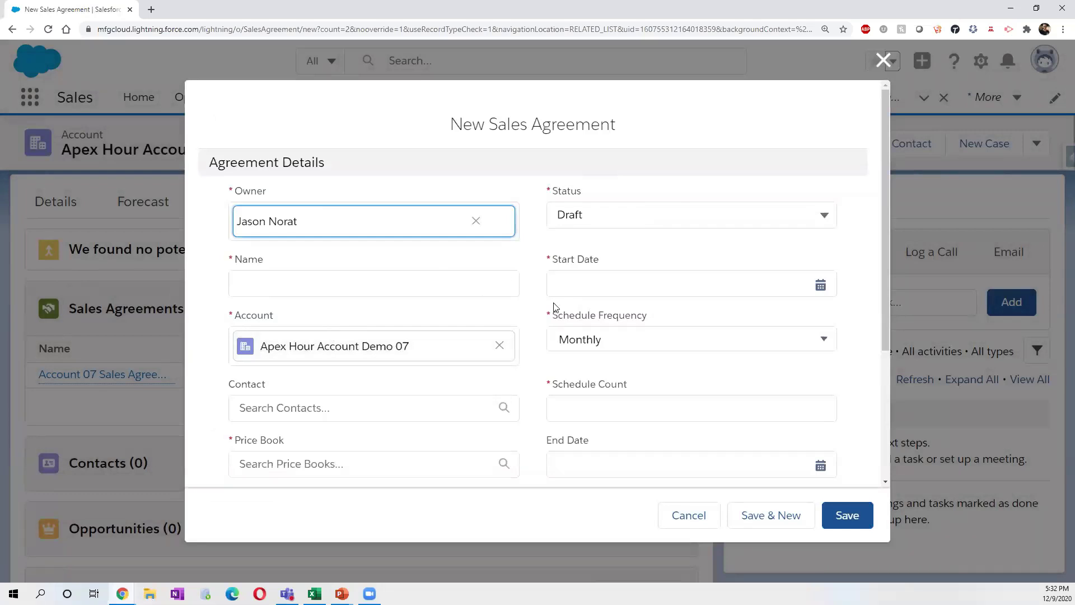
left_click(653, 211)
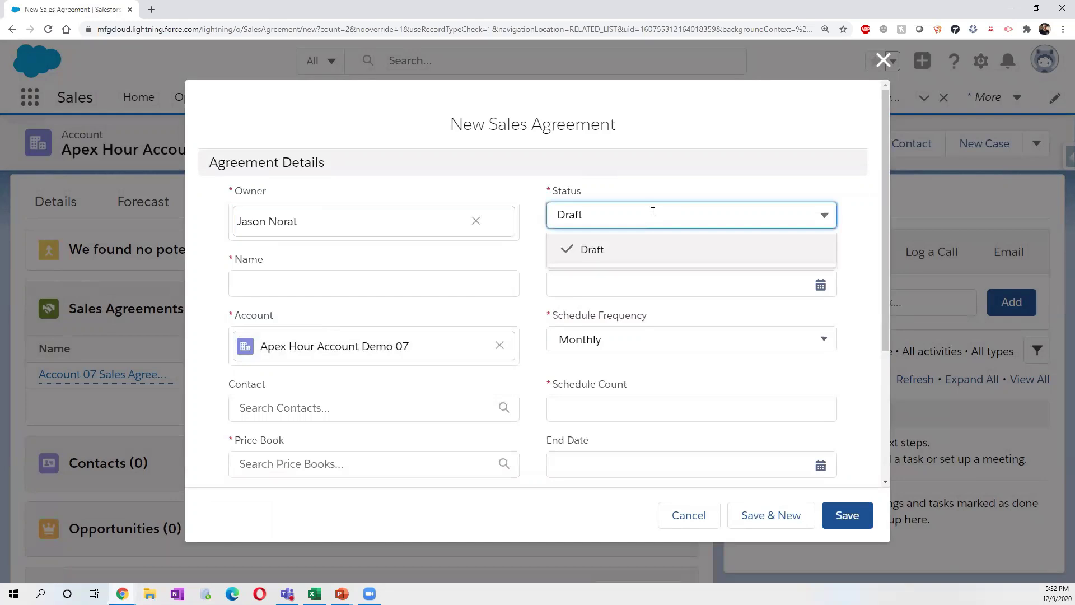
left_click(583, 180)
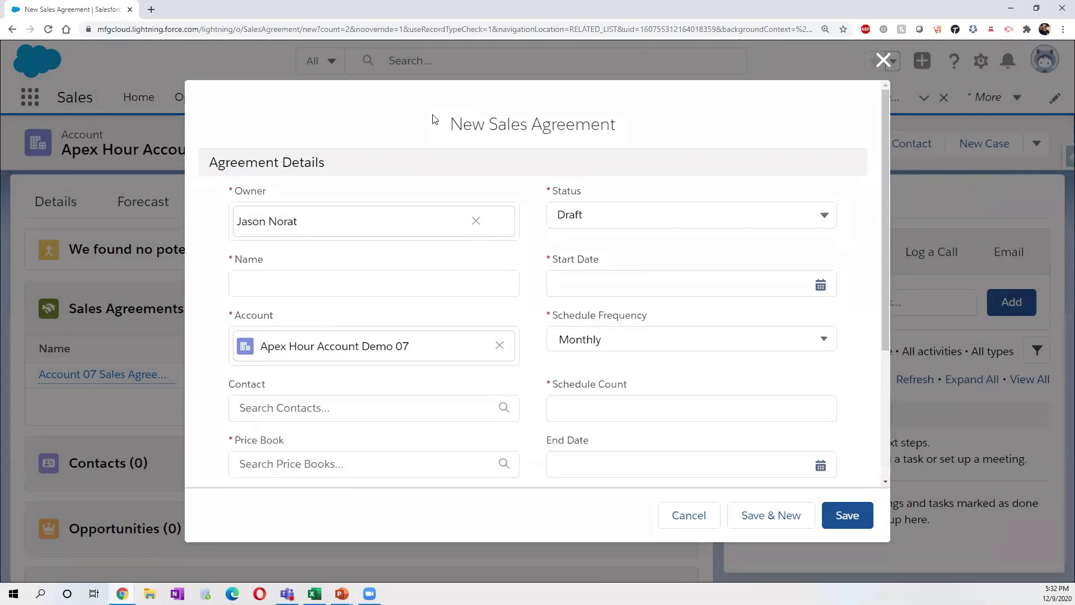
Name the new sales agreement "Sales Agreement Demo 15 Purchases".
left_click(347, 285)
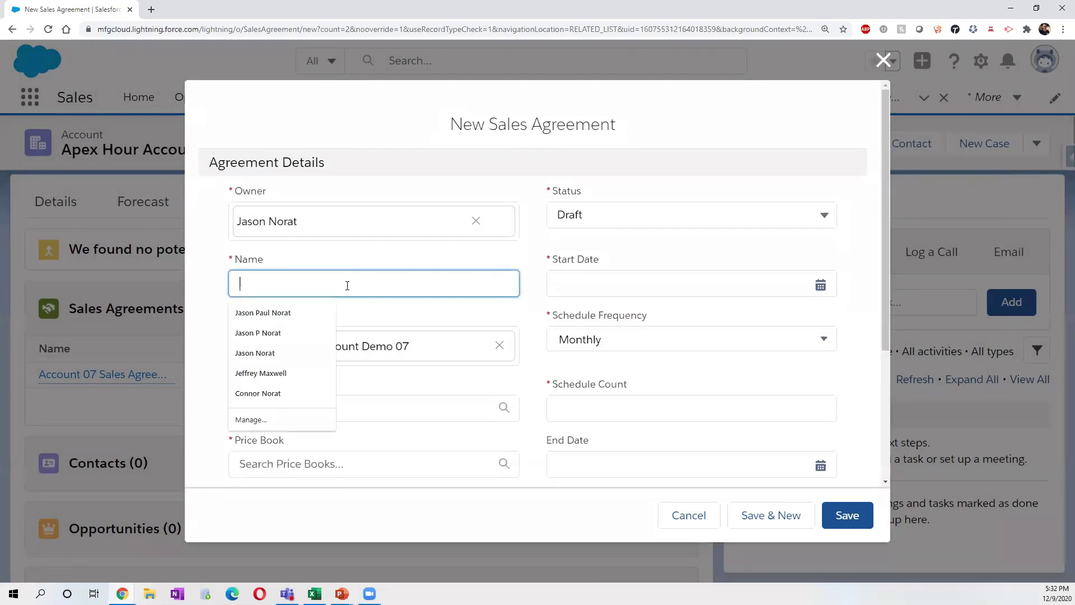
type("S")
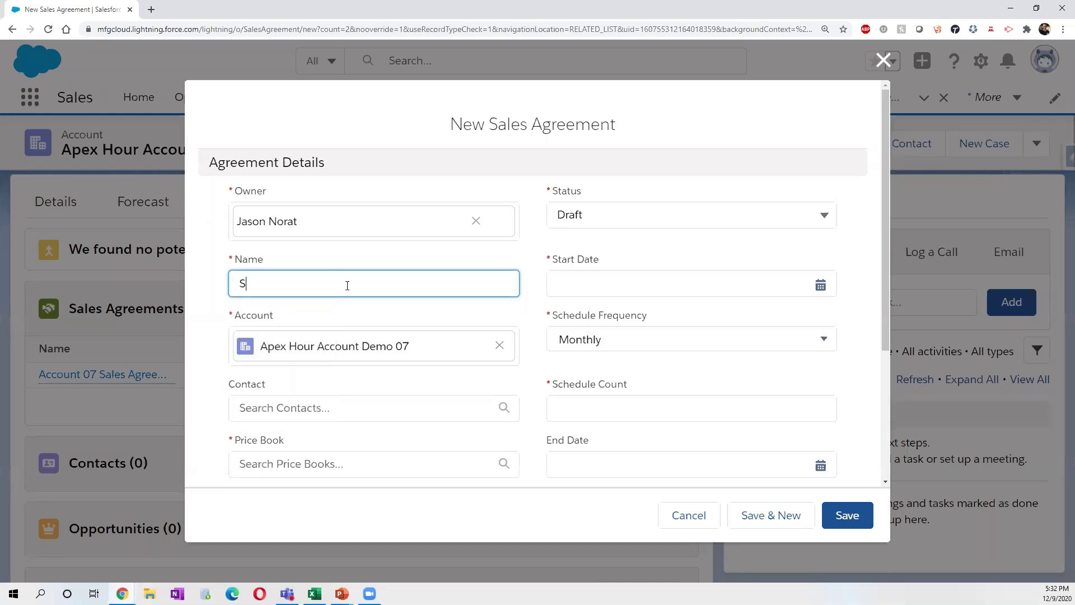
type("ales Agreemen")
key("BackSpace")
type("t Demo 15")
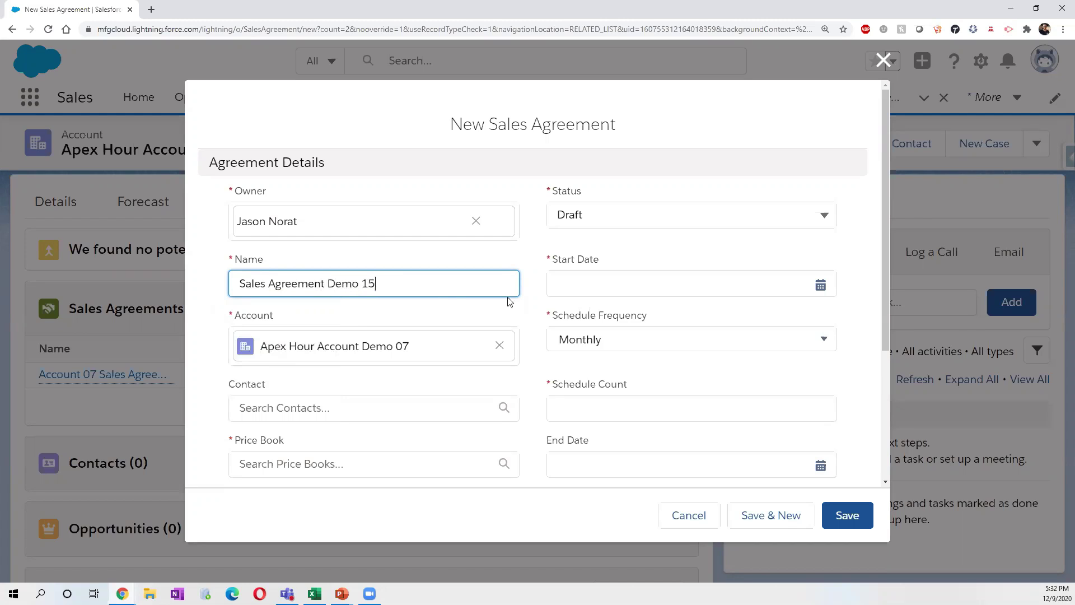
left_click(659, 283)
left_click(432, 285)
type("chases")
Set the new agreement's start date to 5/1/2018.
left_click(819, 287)
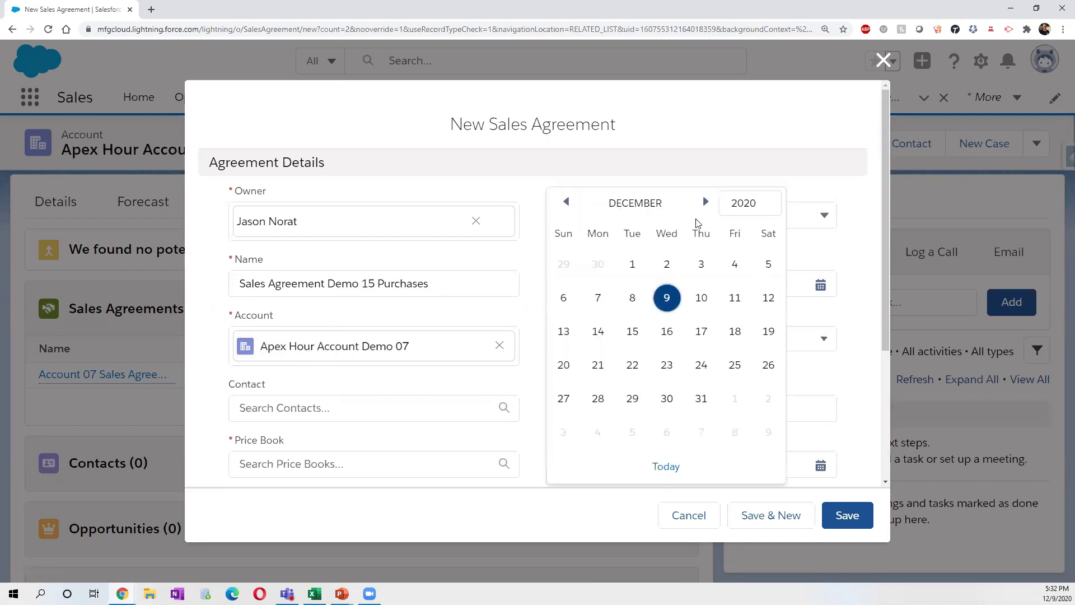
left_click(568, 204)
left_click(568, 204)
left_click(568, 204)
left_click(568, 204)
left_click(568, 204)
left_click(568, 204)
left_click(568, 204)
left_click(568, 204)
double_click(568, 203)
double_click(568, 203)
double_click(568, 203)
double_click(568, 203)
double_click(568, 203)
double_click(568, 203)
left_click(568, 203)
left_click(568, 203)
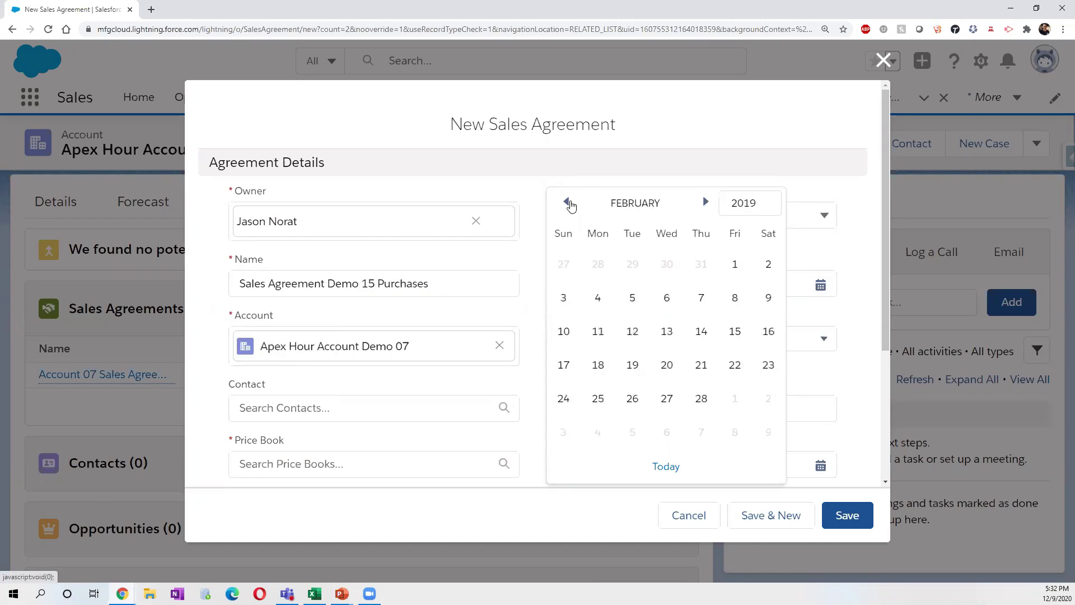
left_click(568, 203)
left_click(568, 203)
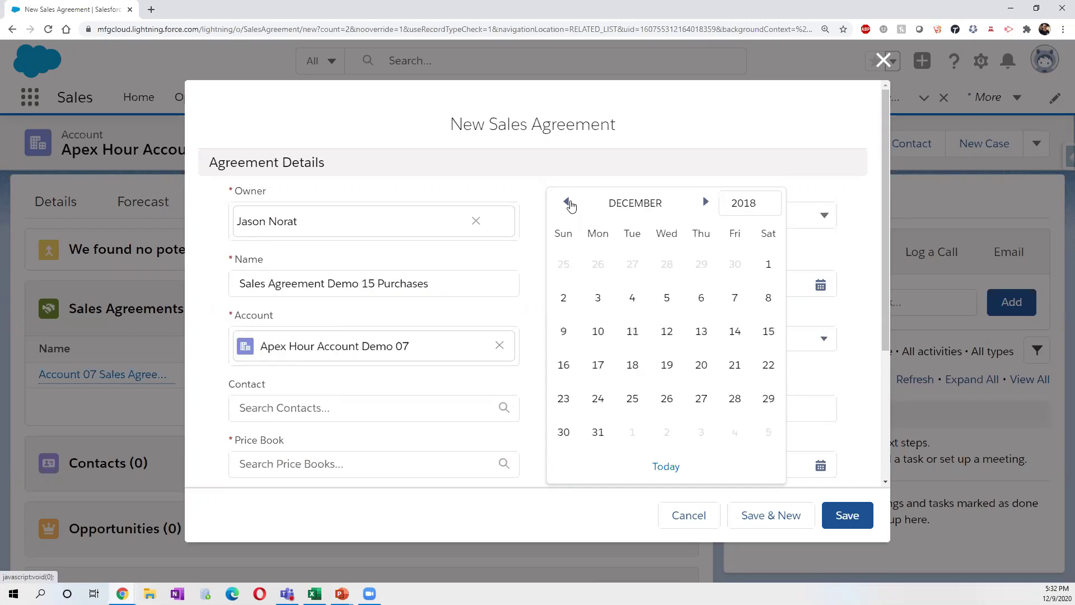
left_click(568, 203)
double_click(568, 202)
left_click(568, 203)
left_click(568, 203)
left_click(568, 203)
left_click(568, 203)
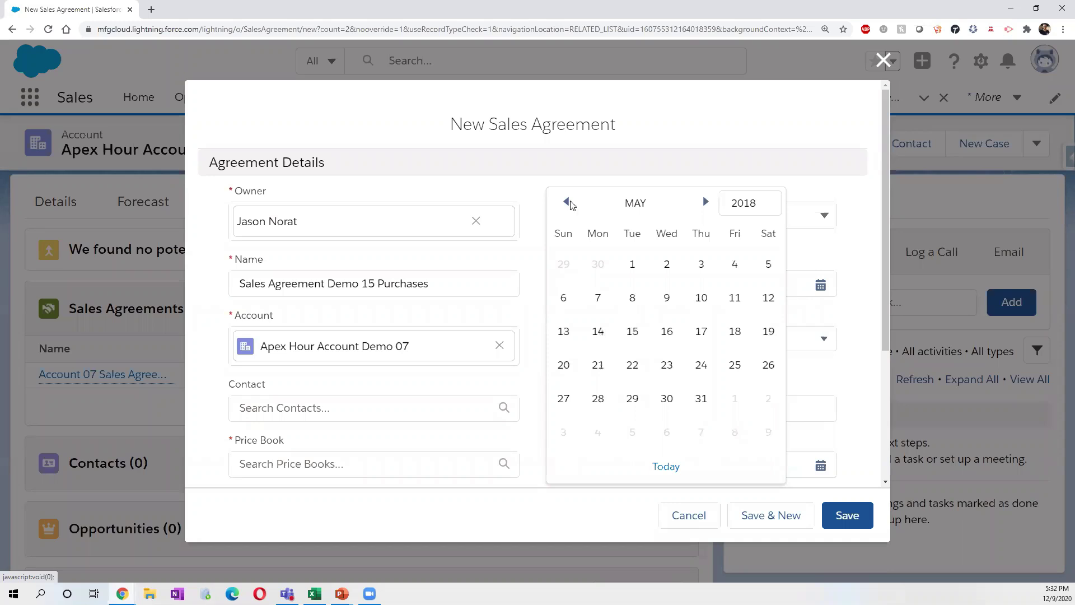
left_click(633, 265)
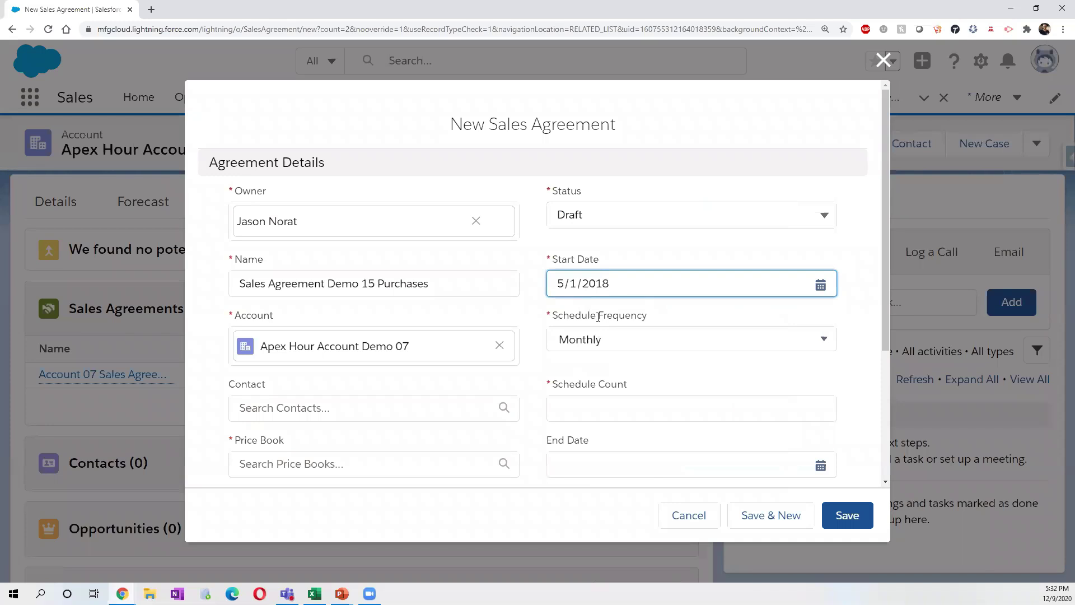
Set the agreement's schedule count to 6, keeping the monthly frequency and the chosen start date.
left_click(607, 400)
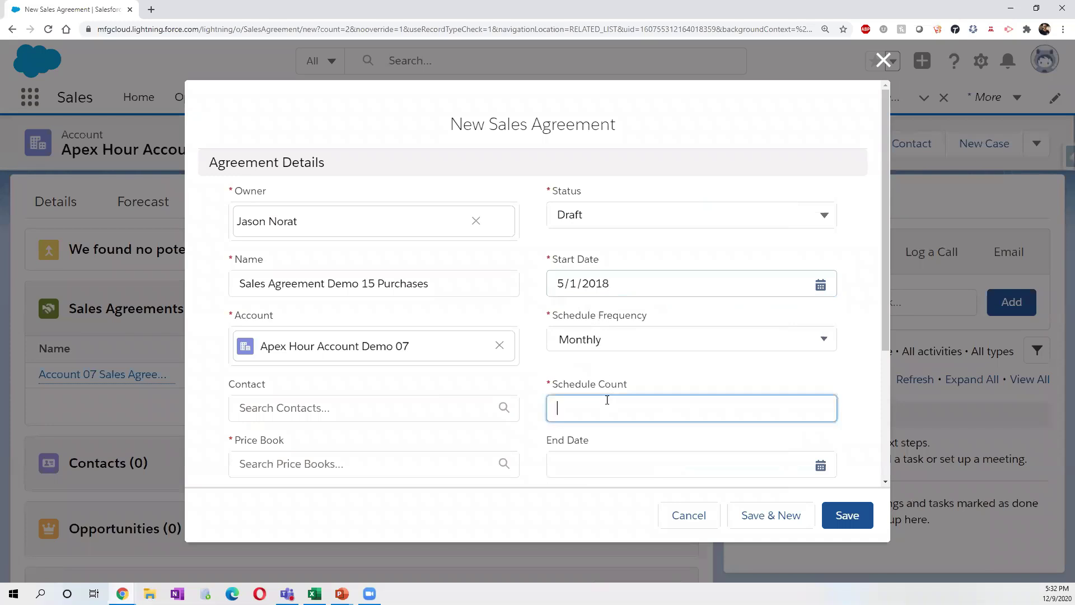
left_click(649, 380)
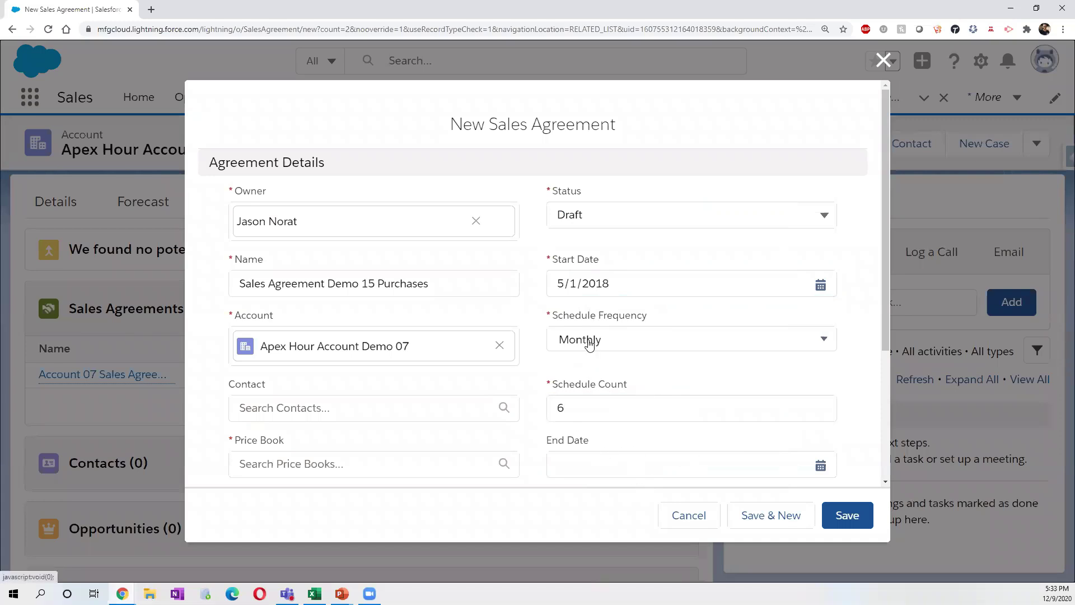
left_click(578, 407)
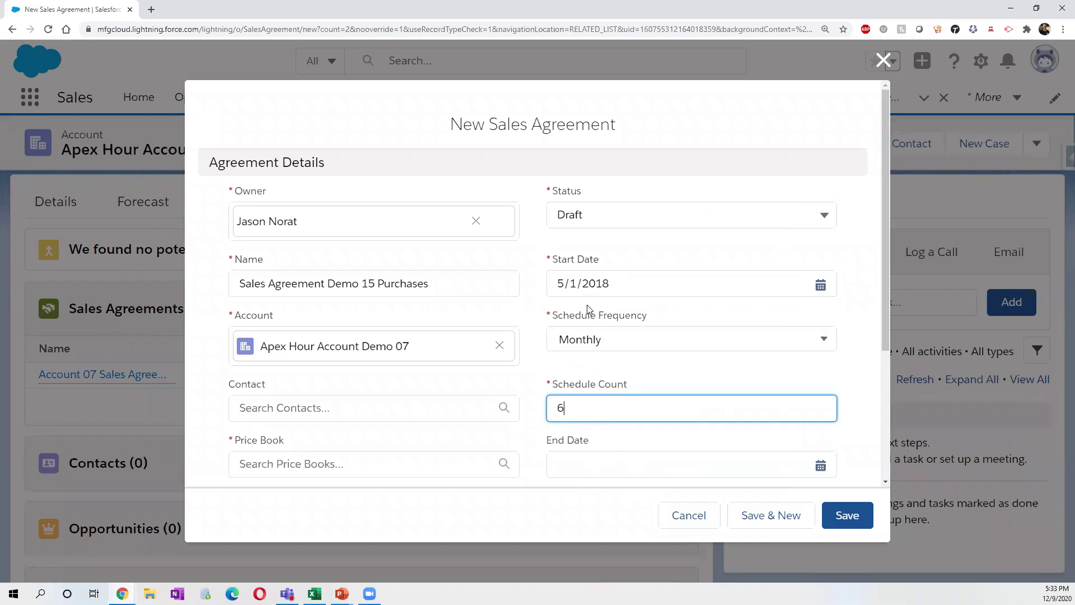
left_click(569, 283)
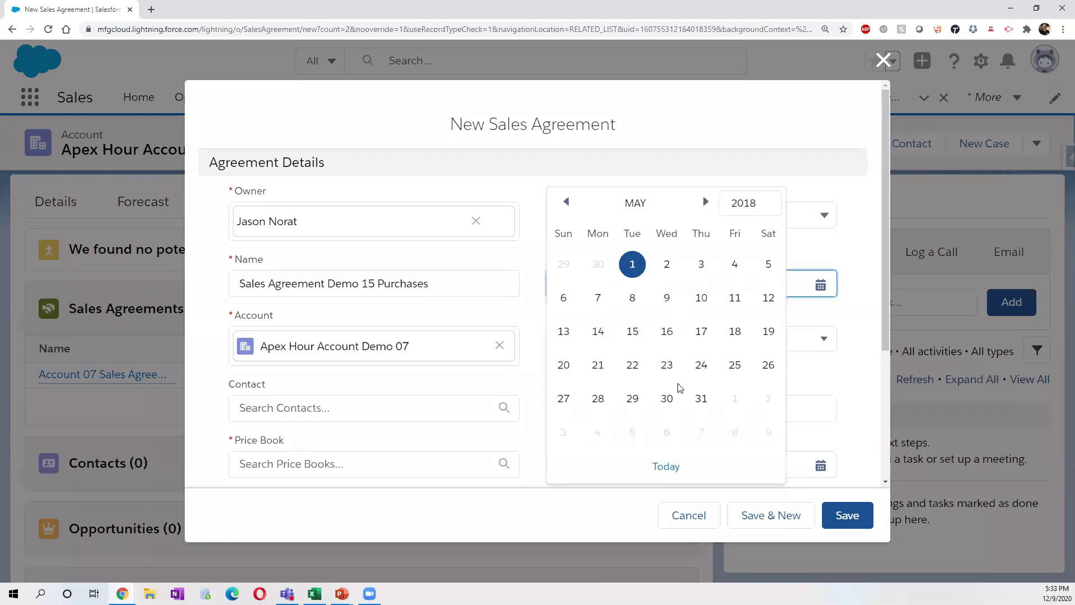
left_click(821, 371)
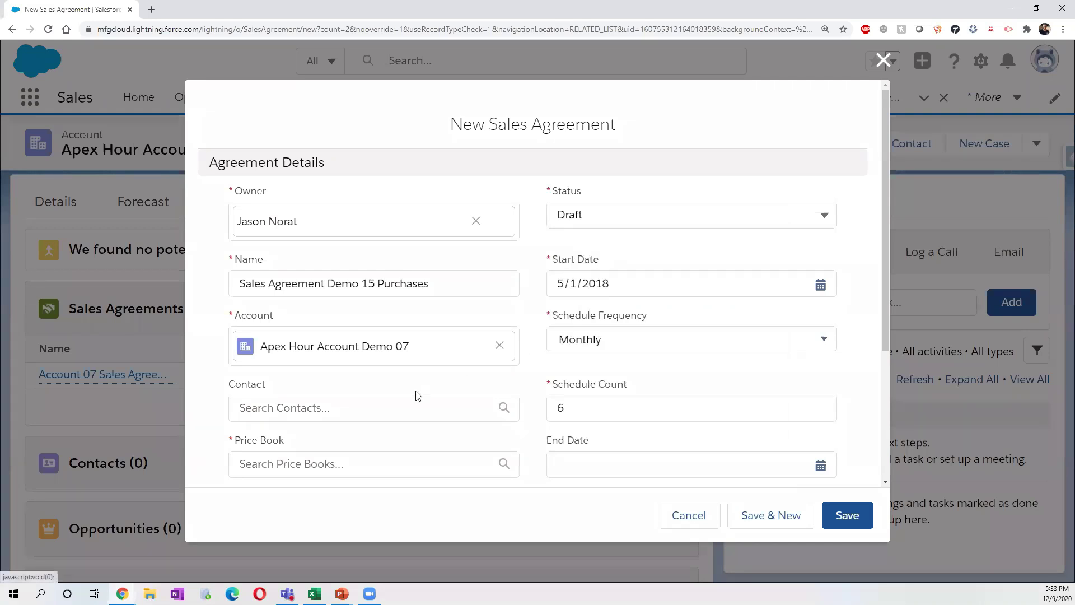
Assign Apex Hour Price Book to the new sales agreement and save the agreement.
left_click(375, 456)
type("apex")
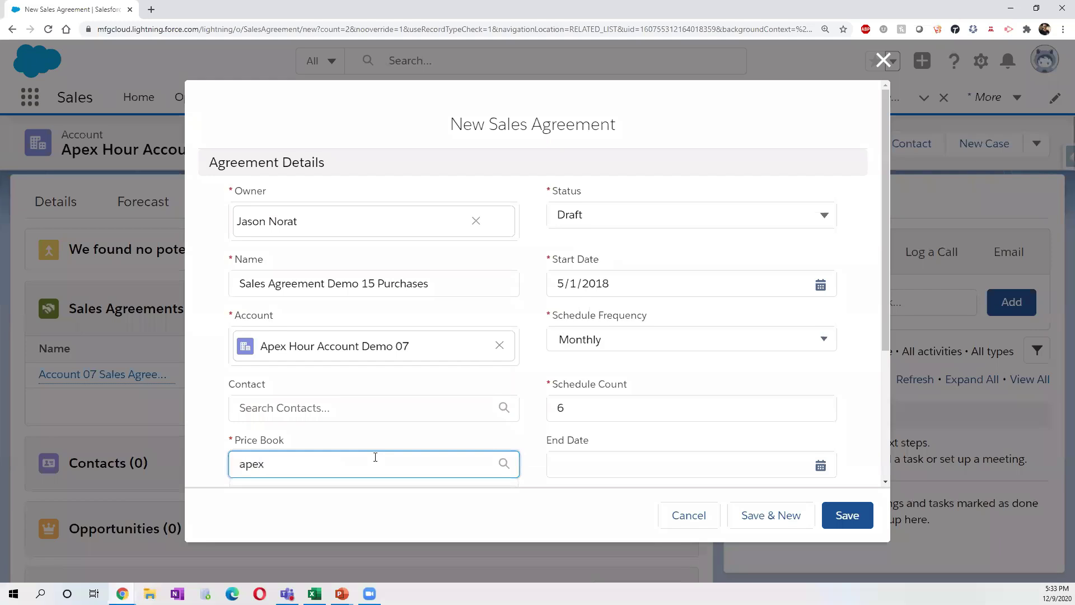
scroll(375, 457, "down", 1)
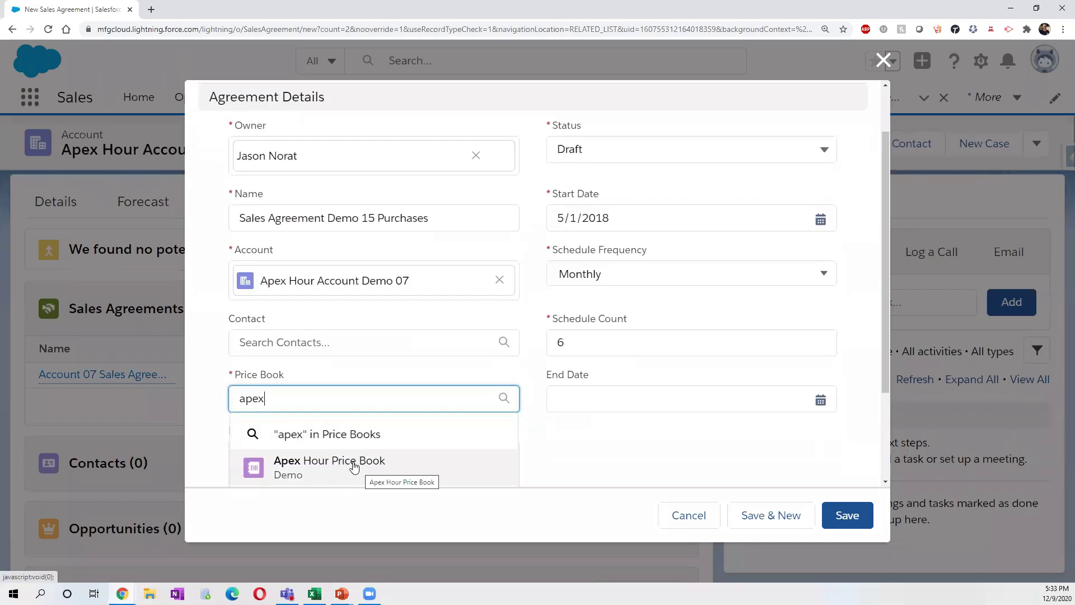
left_click(363, 473)
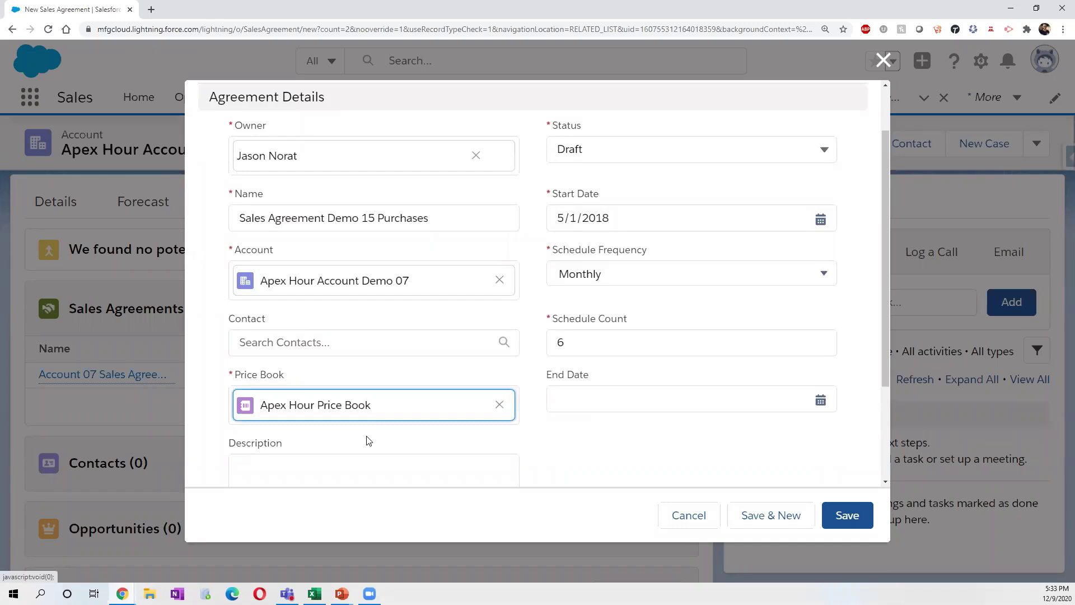
scroll(369, 441, "down", 2)
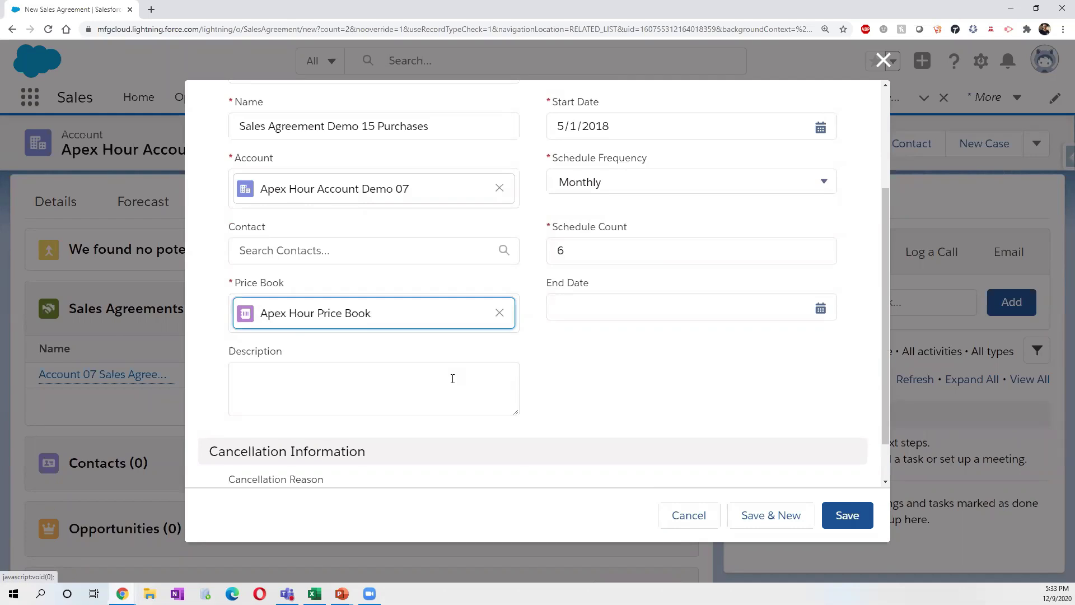
scroll(609, 349, "up", 3)
scroll(609, 349, "down", 4)
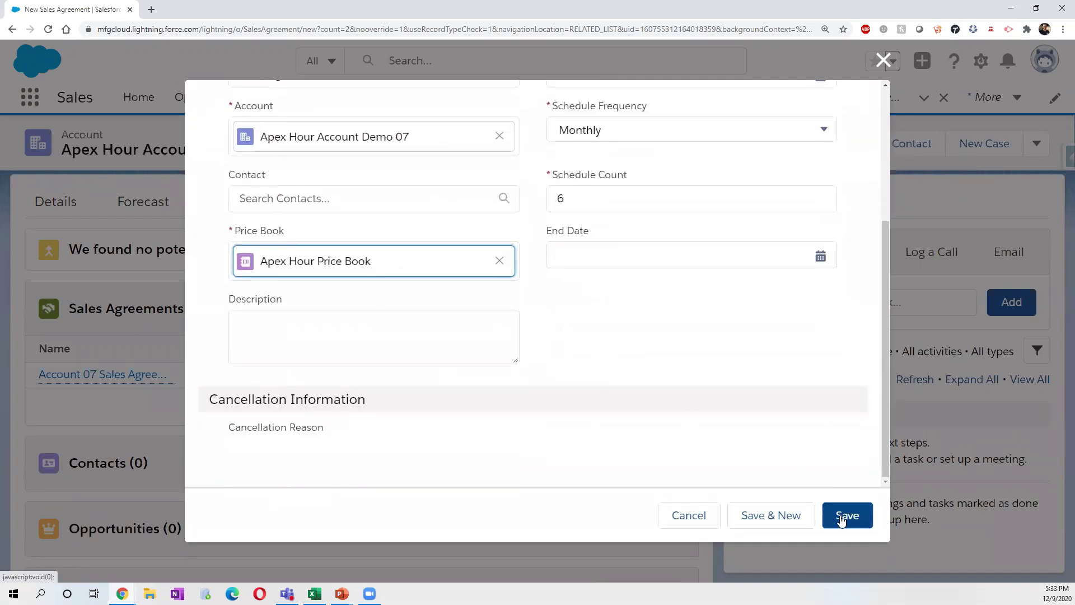
left_click(842, 517)
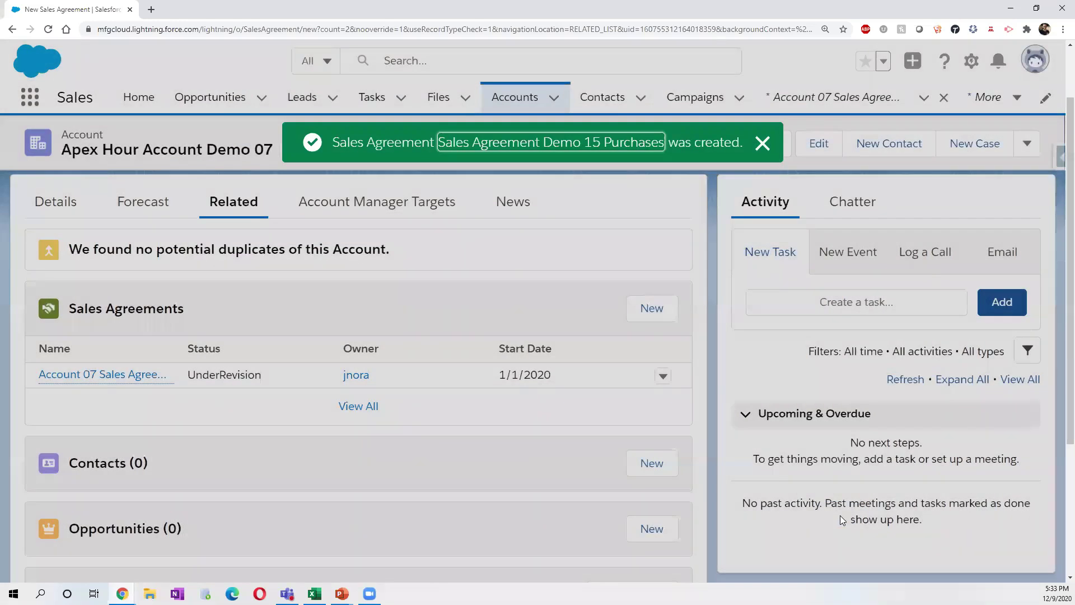
Open Sales Agreement Demo 15 Purchases and select Canon D50 as the product to add from its price book.
mouse_move(100, 409)
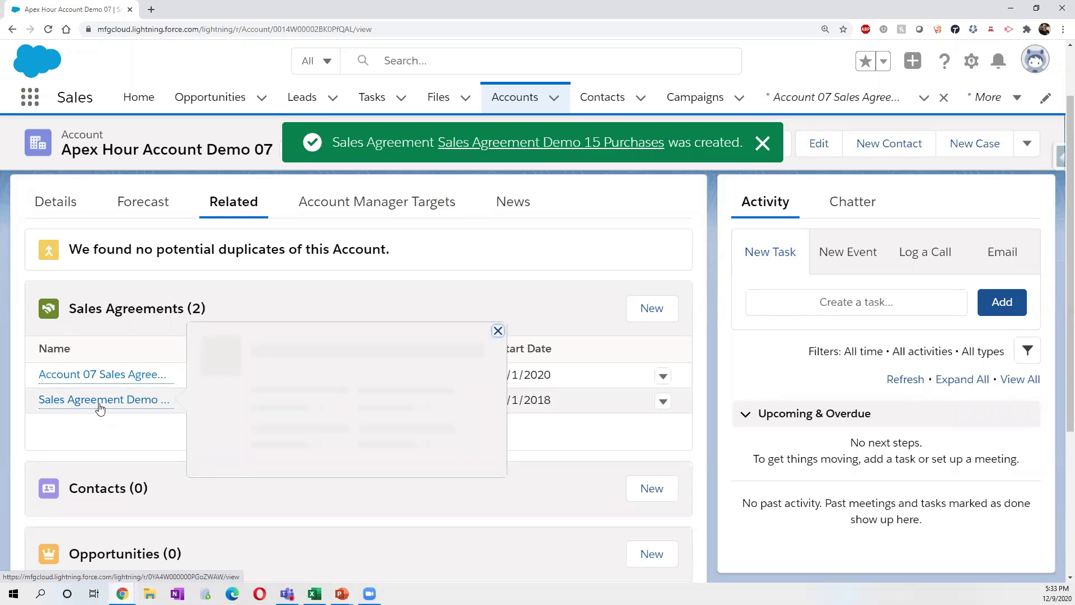
left_click(99, 408)
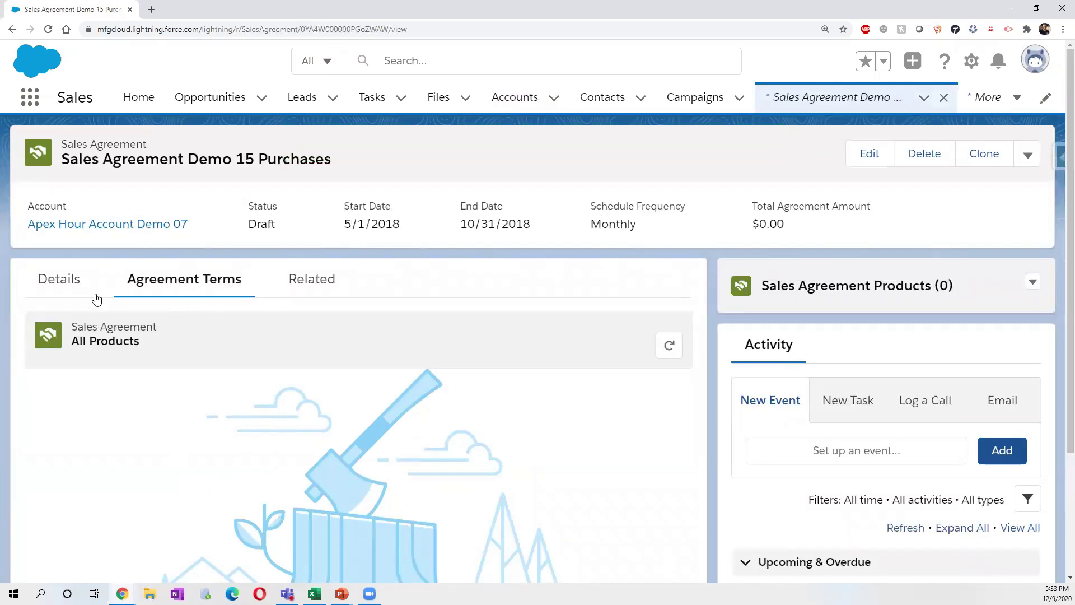
left_click(316, 288)
left_click(638, 346)
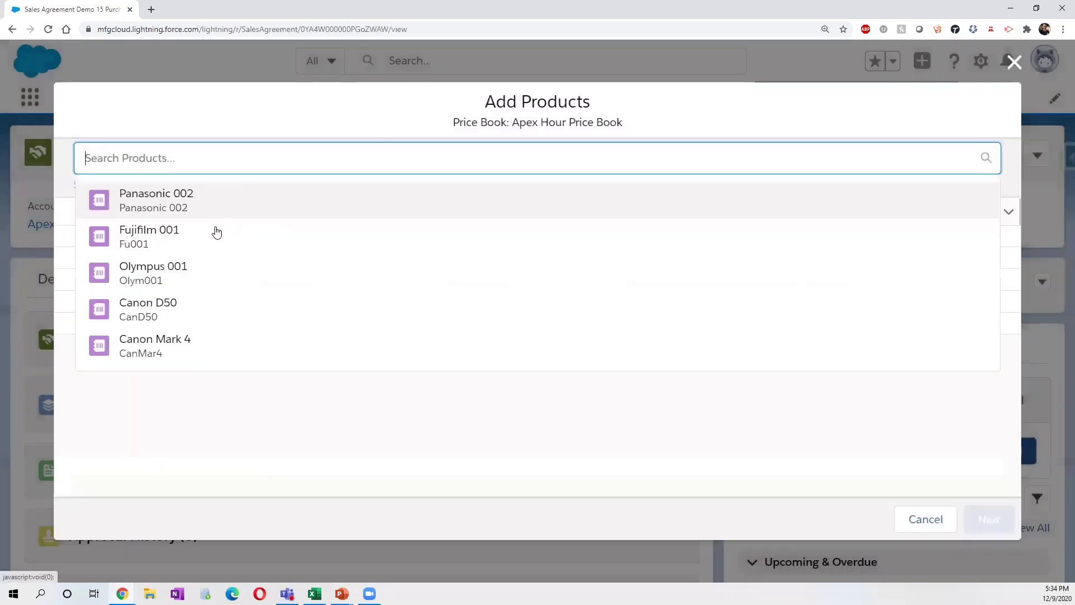
left_click(179, 455)
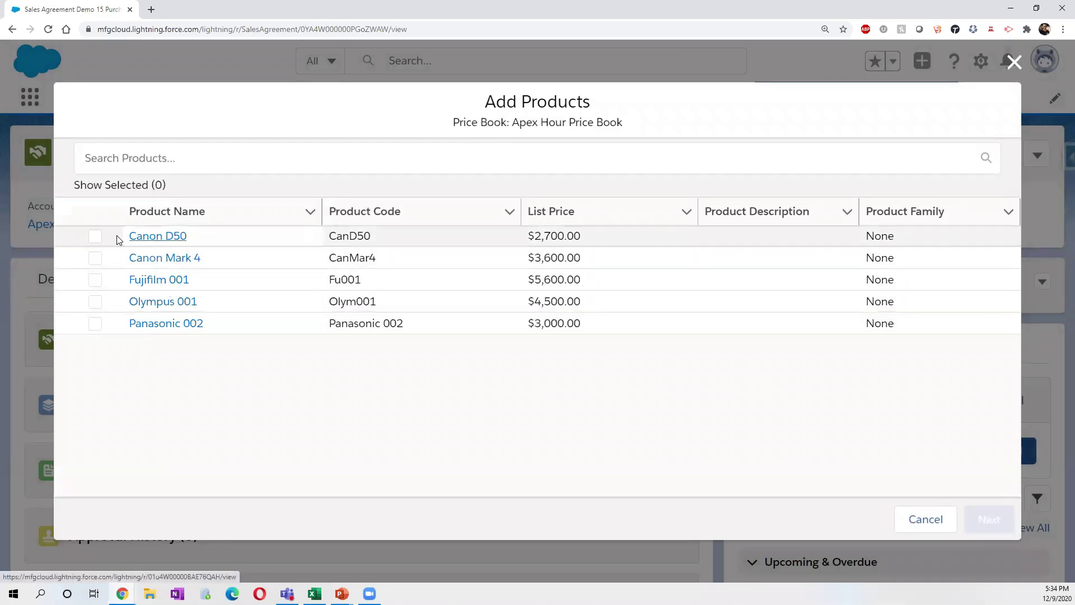
left_click(96, 237)
left_click(975, 510)
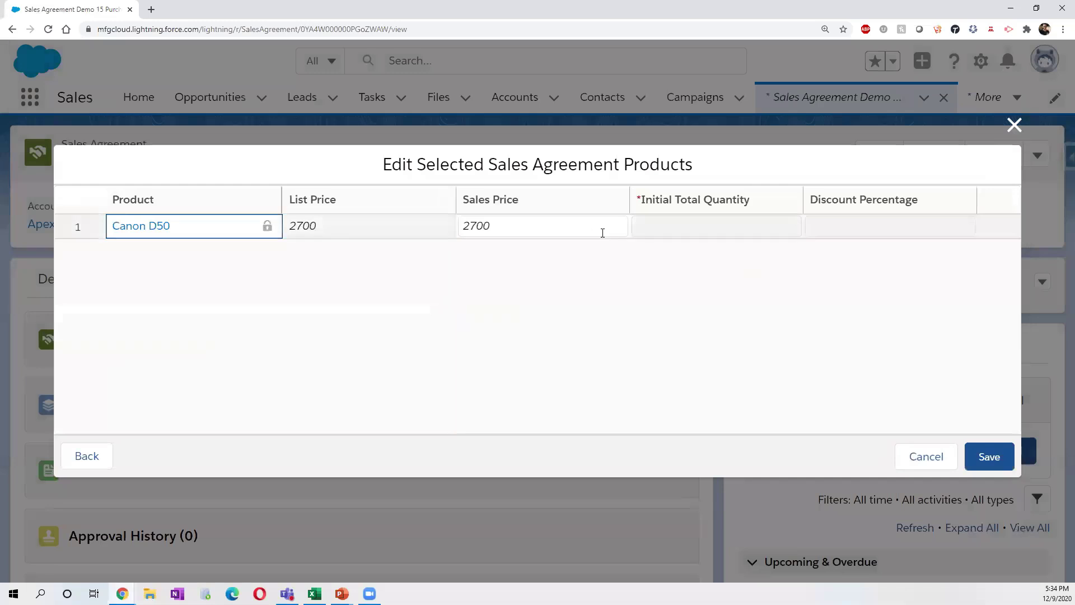
Give Canon D50 an initial total quantity of 800 and a 4% discount, and save the agreement product.
left_click(691, 231)
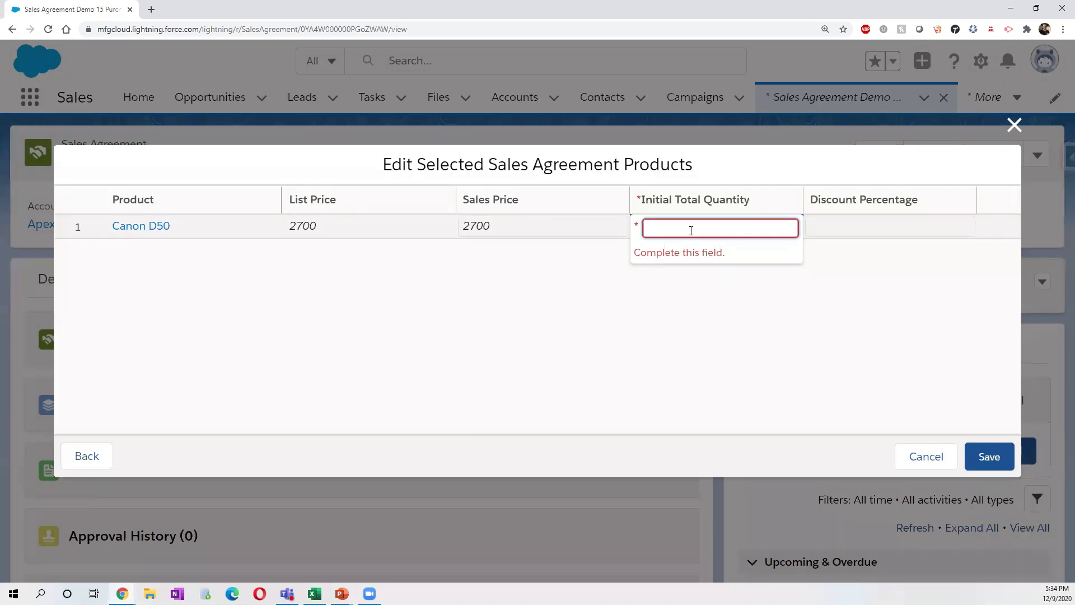
type("800")
left_click(872, 293)
left_click(852, 224)
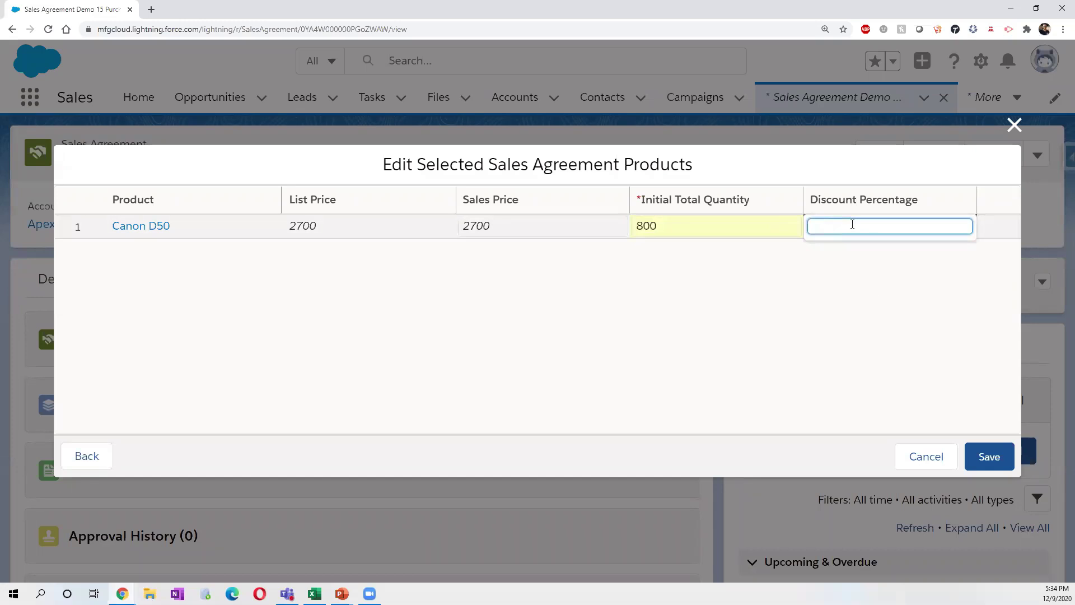
left_click(941, 344)
left_click(986, 457)
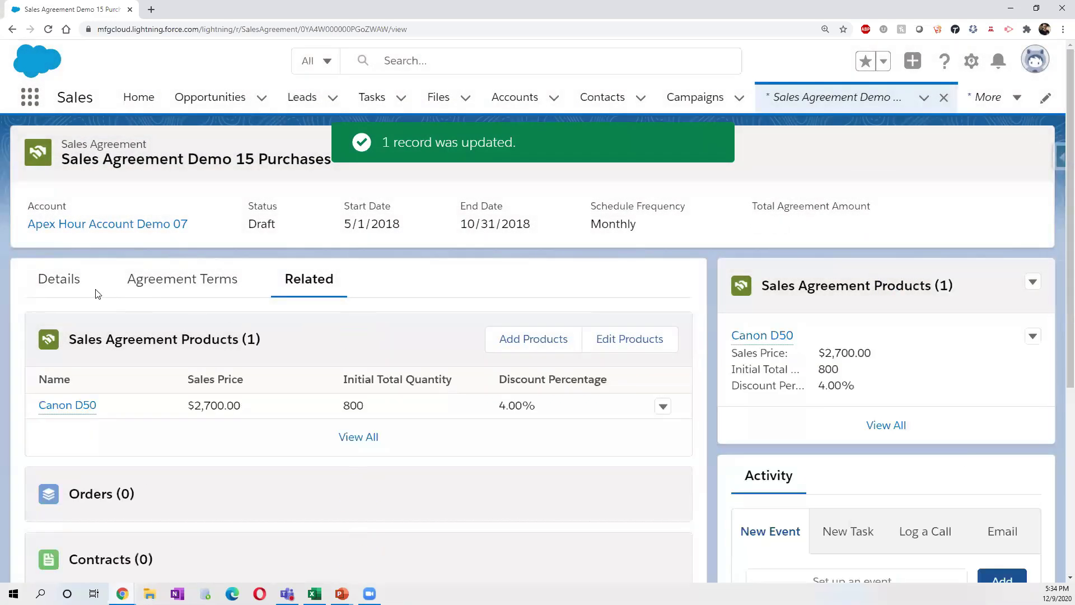
Change the sales agreement's status to Activated, save it and view its agreement terms.
left_click(62, 283)
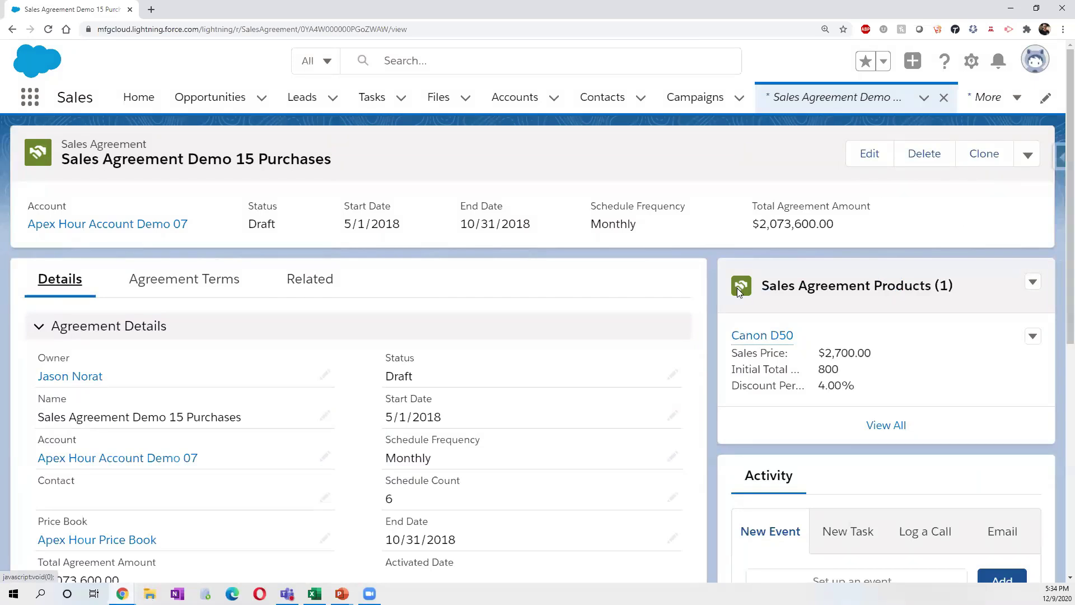
left_click(673, 374)
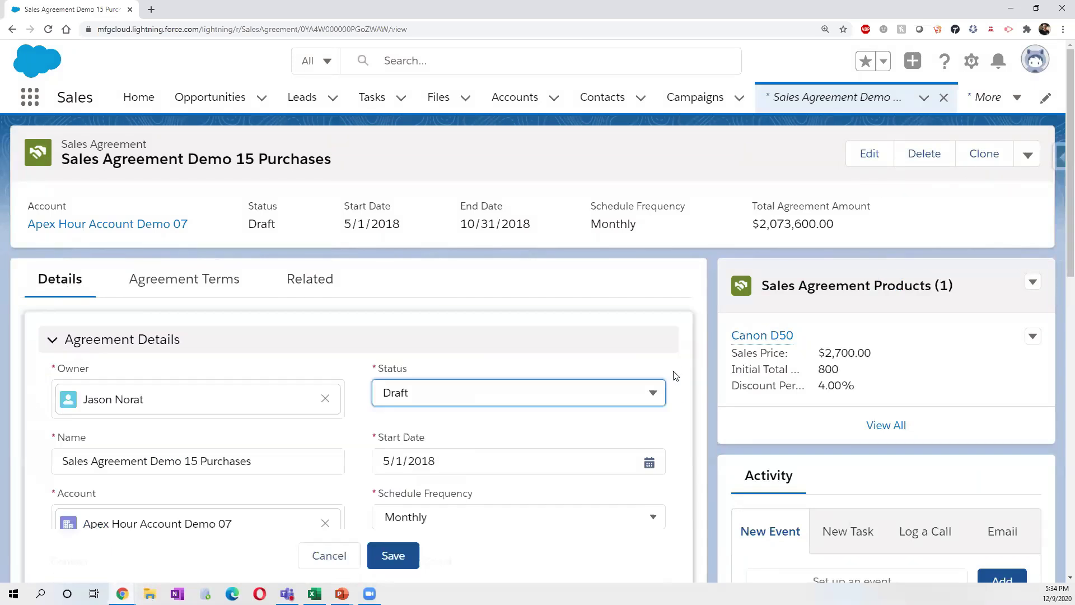
left_click(579, 392)
left_click(481, 428)
left_click(393, 555)
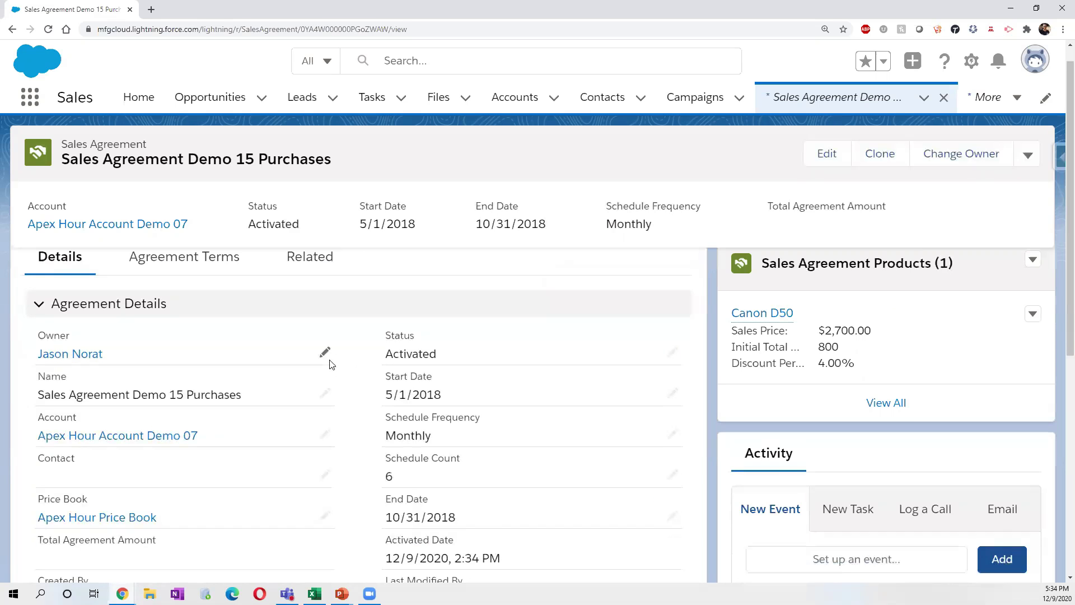
left_click(202, 274)
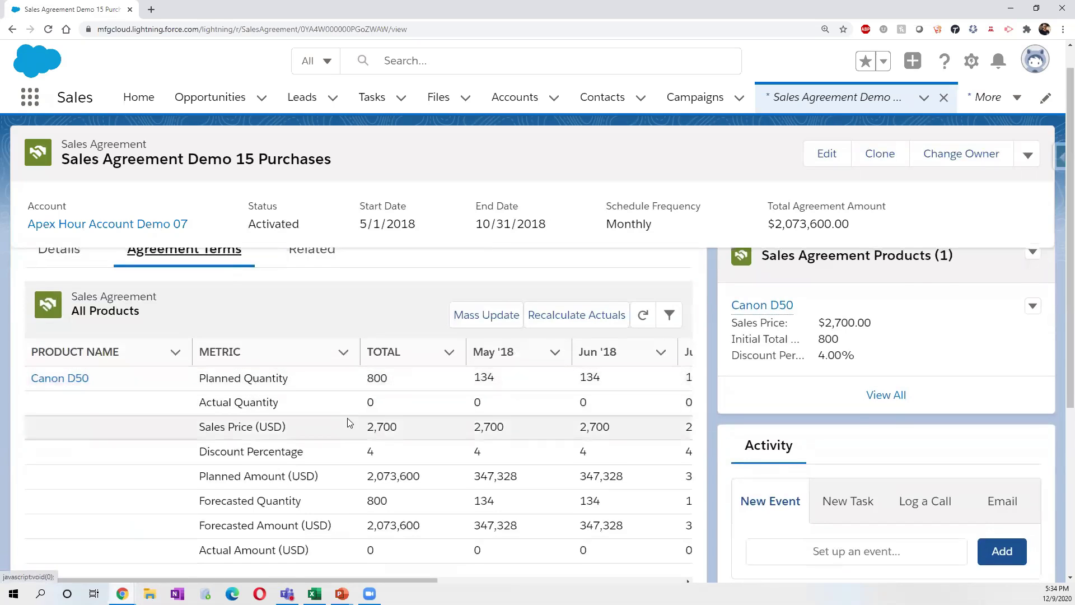
Start a new order from the agreement's related records and set its account to Apex Hour Account Demo 07.
left_click(312, 281)
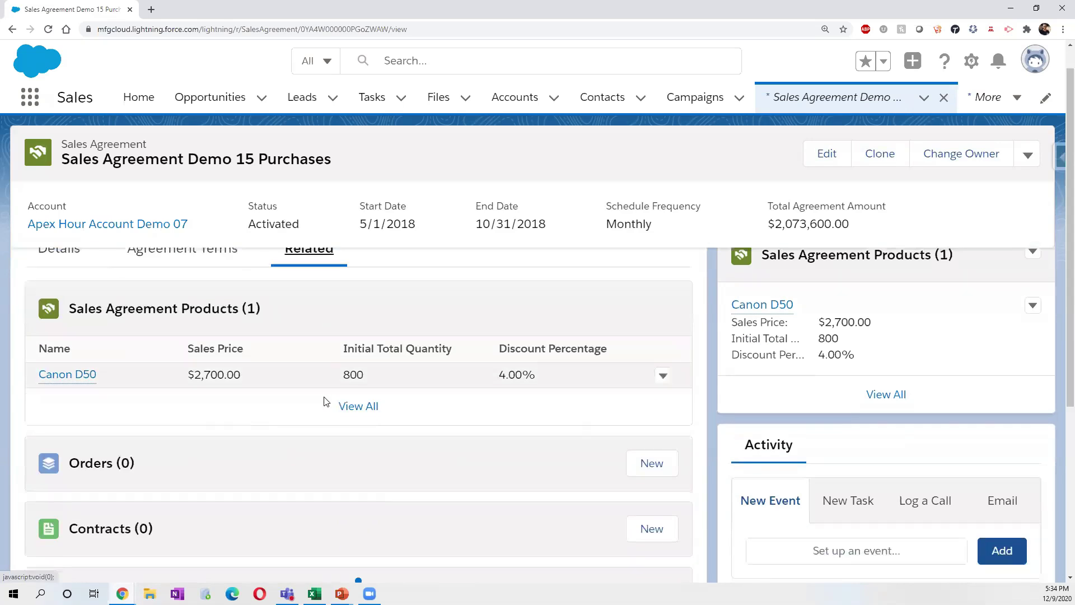
scroll(326, 402, "down", 1)
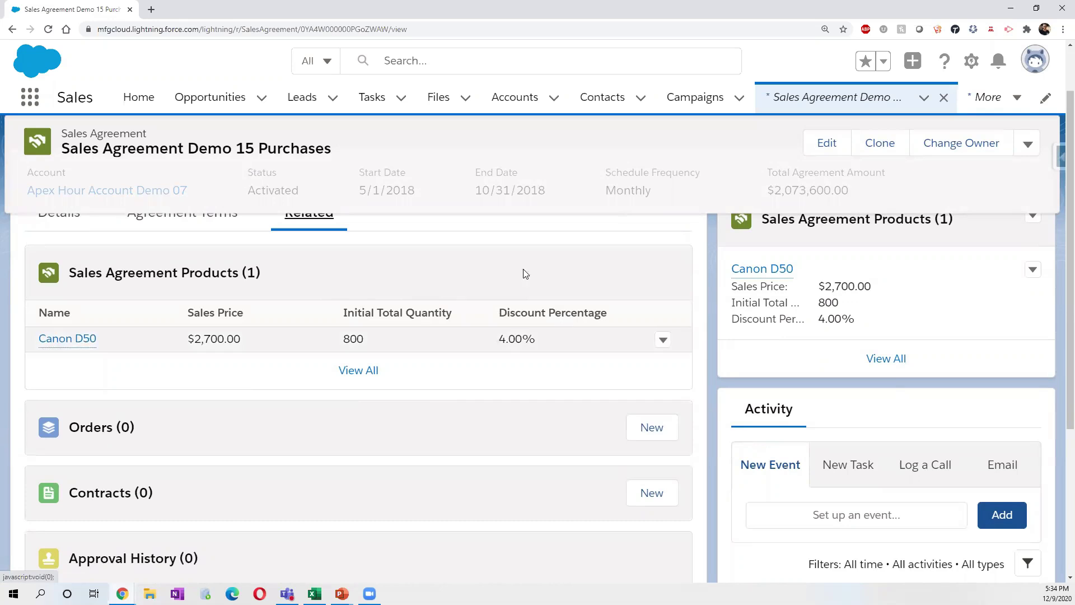
left_click(649, 427)
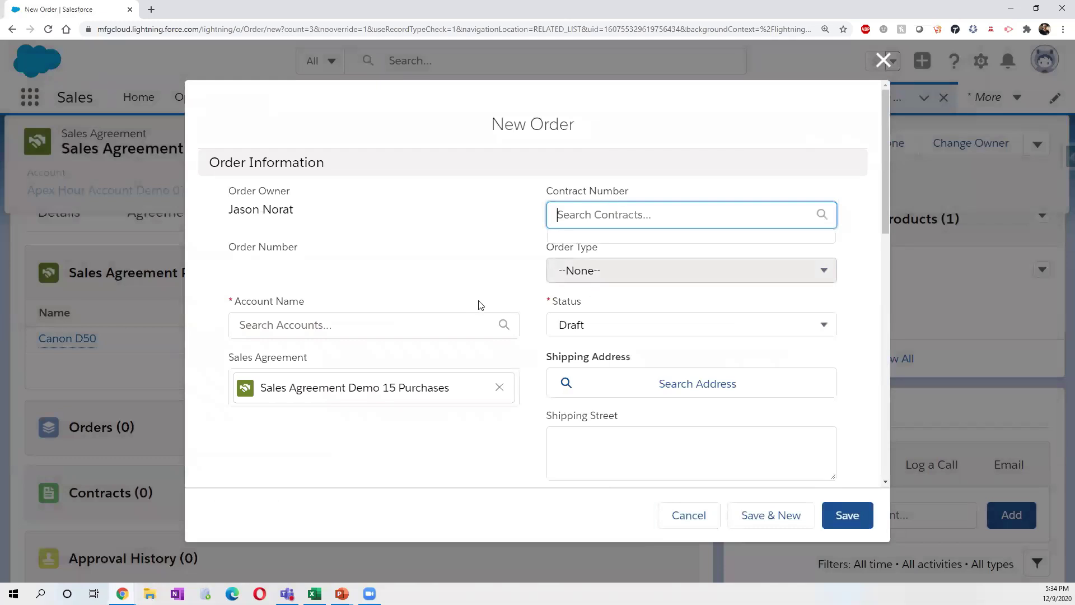
left_click(439, 333)
type("acc")
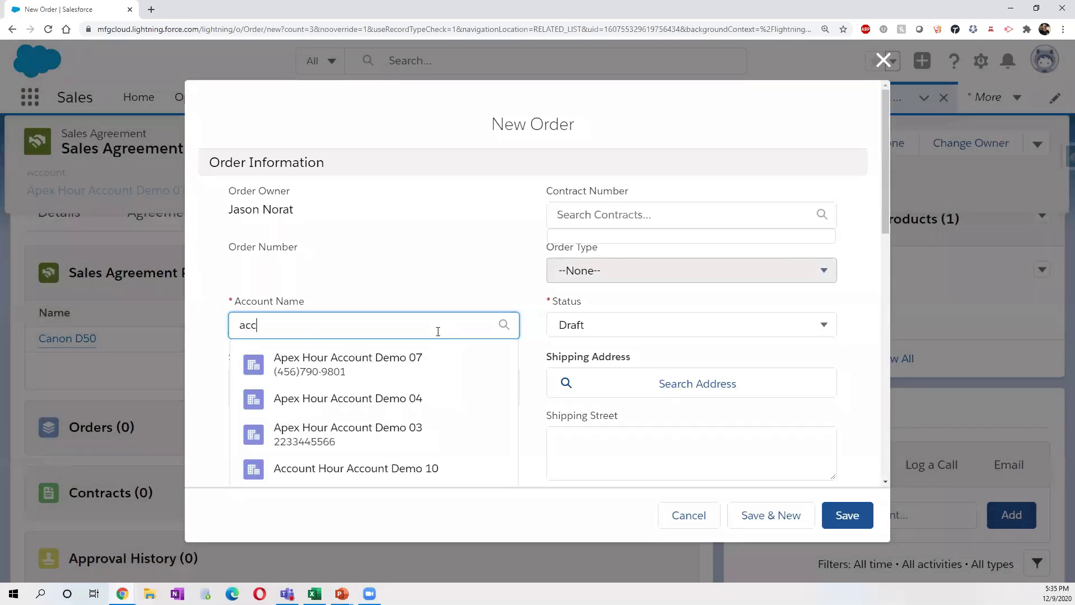
left_click(435, 394)
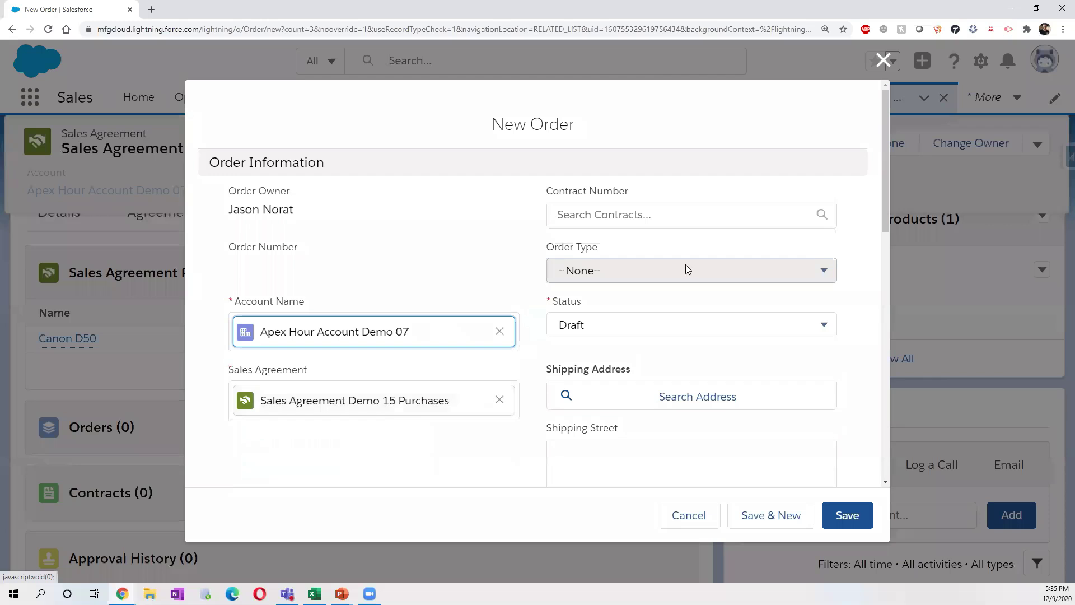
left_click(642, 214)
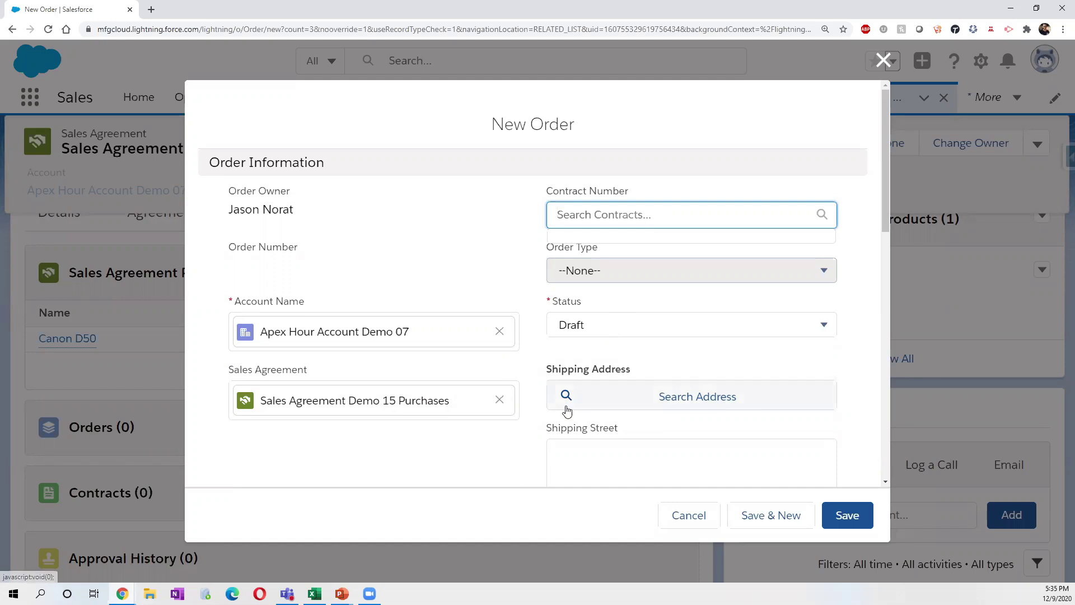
Set the order start date to 9/1/2018 and save the new order.
scroll(572, 363, "down", 5)
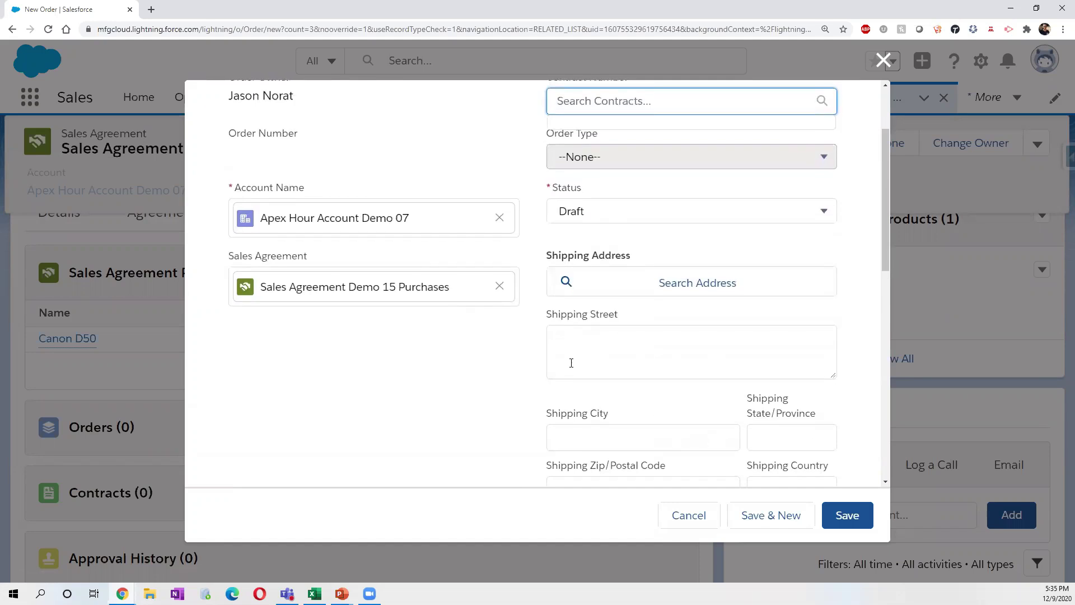
left_click(432, 360)
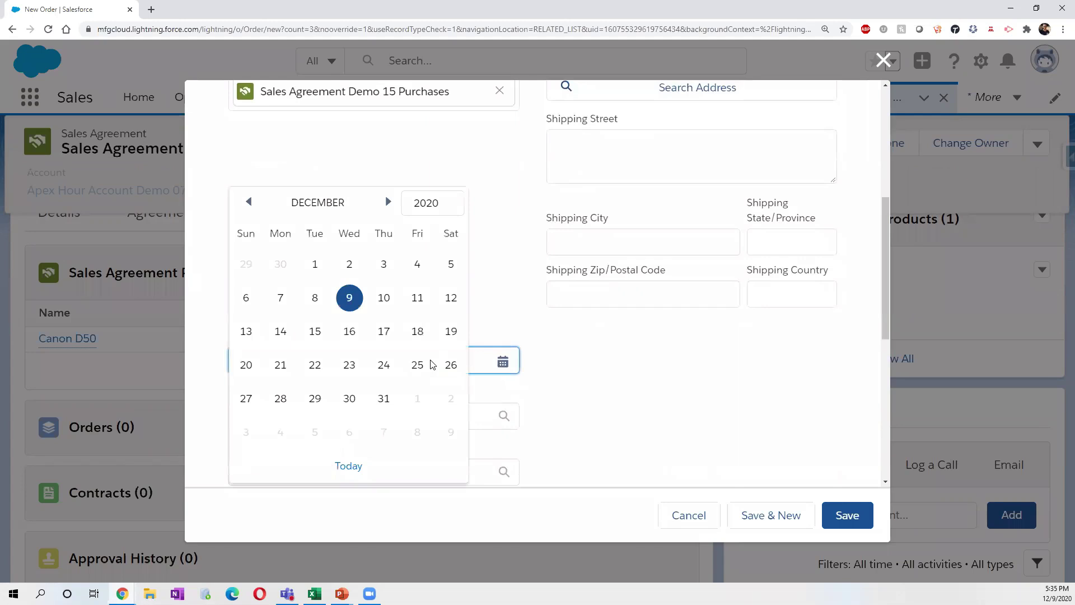
left_click(249, 202)
left_click(249, 202)
left_click(250, 202)
left_click(250, 202)
left_click(249, 203)
left_click(249, 203)
left_click(249, 203)
left_click(250, 203)
left_click(249, 203)
left_click(249, 203)
left_click(249, 203)
left_click(250, 203)
double_click(250, 203)
double_click(249, 202)
double_click(249, 203)
left_click(250, 203)
left_click(249, 202)
left_click(250, 202)
left_click(249, 202)
left_click(250, 203)
left_click(249, 202)
left_click(249, 203)
left_click(249, 202)
left_click(249, 203)
left_click(250, 203)
left_click(389, 204)
left_click(451, 271)
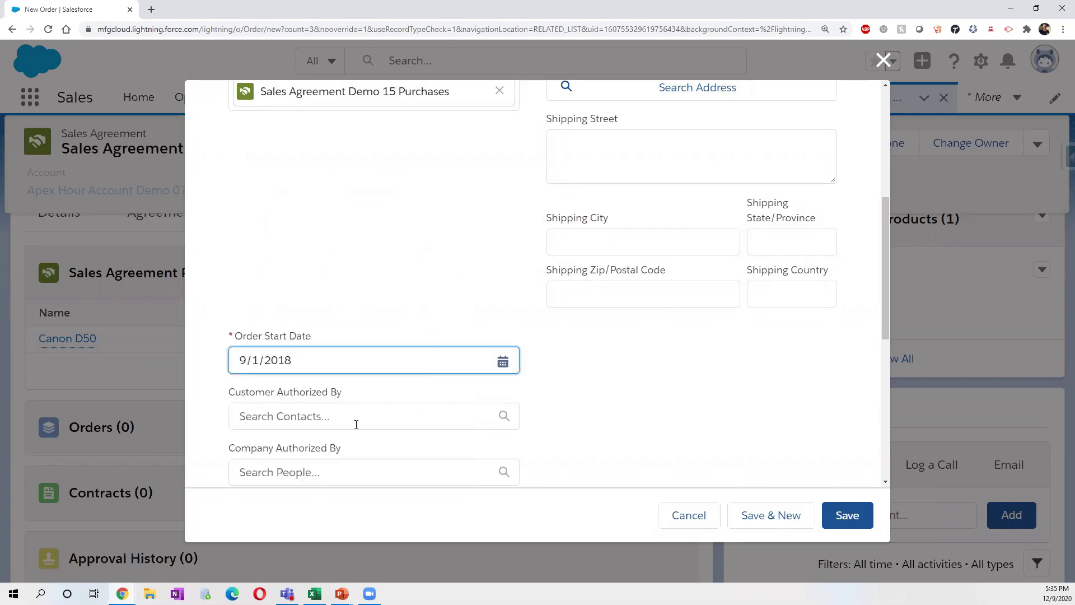
left_click(845, 516)
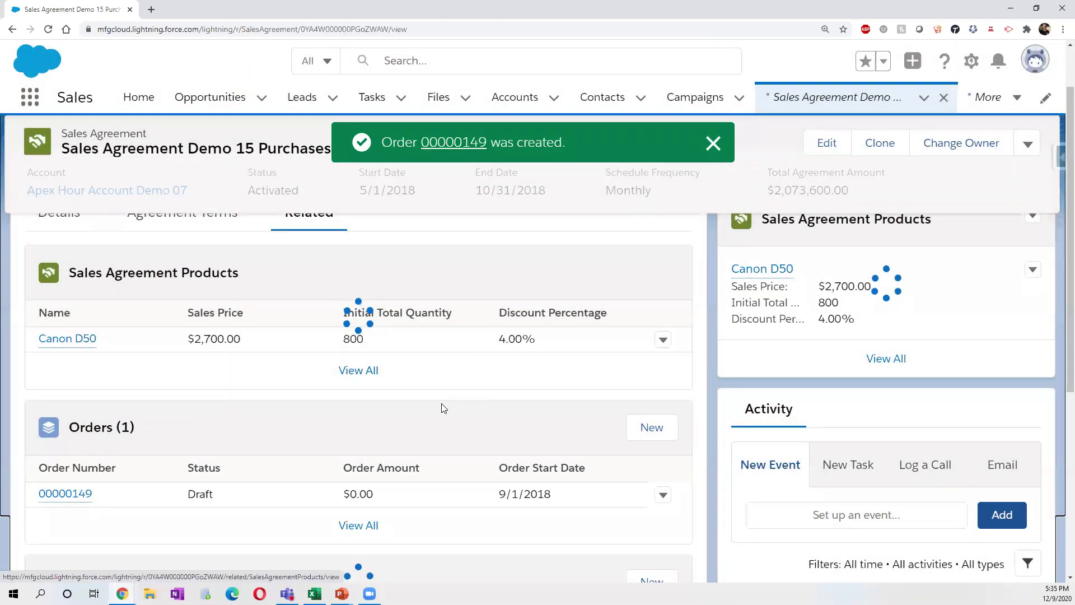
Open the newly created order from the agreement's related orders and choose Canon D50 as the product to add.
scroll(441, 404, "down", 1)
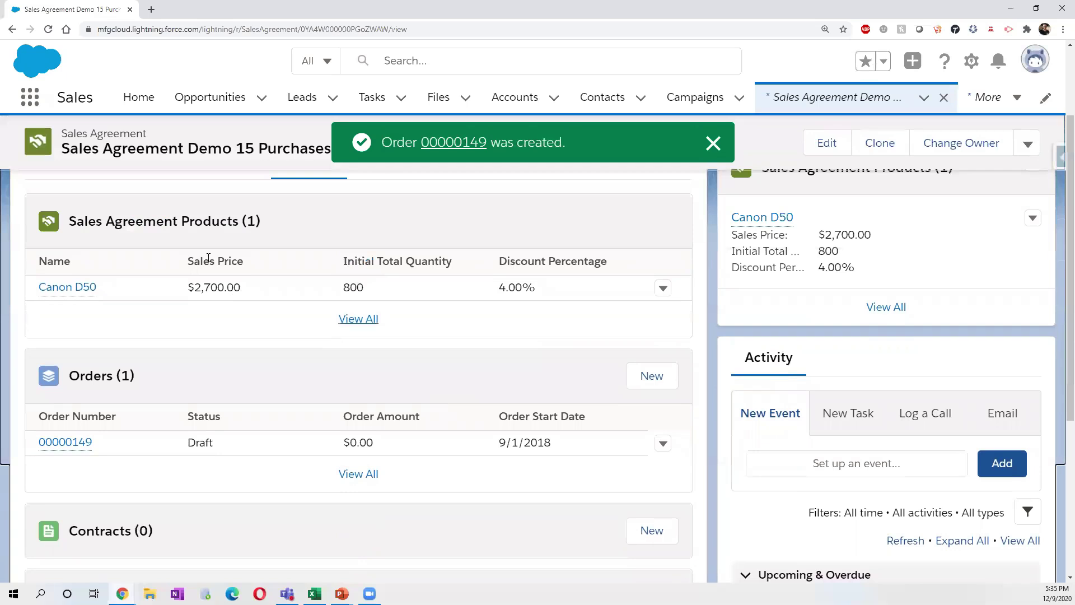
left_click(52, 442)
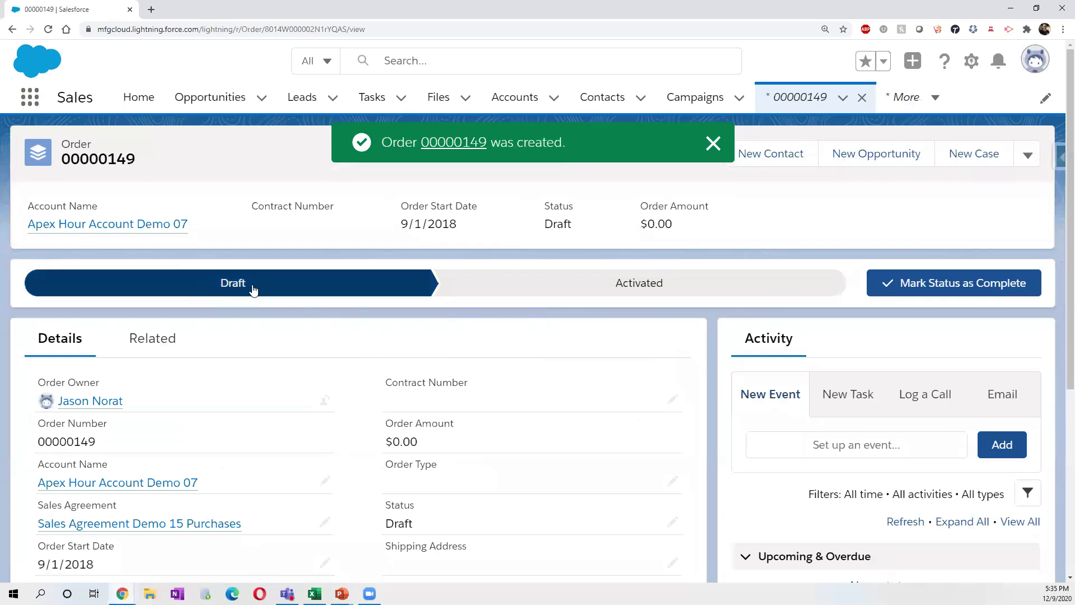
left_click(149, 339)
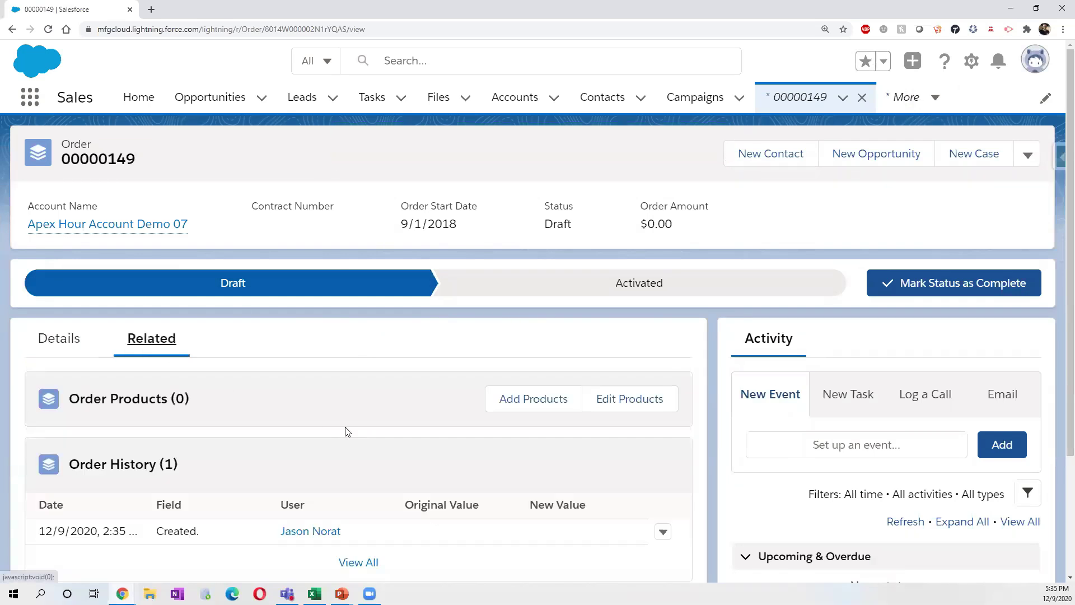
scroll(346, 431, "down", 2)
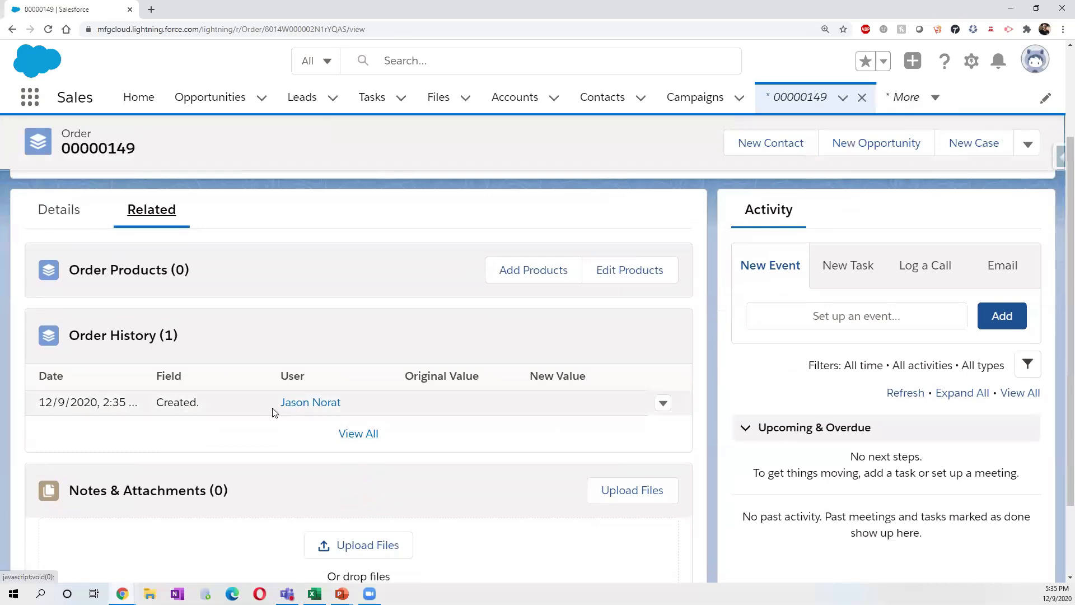
left_click(534, 275)
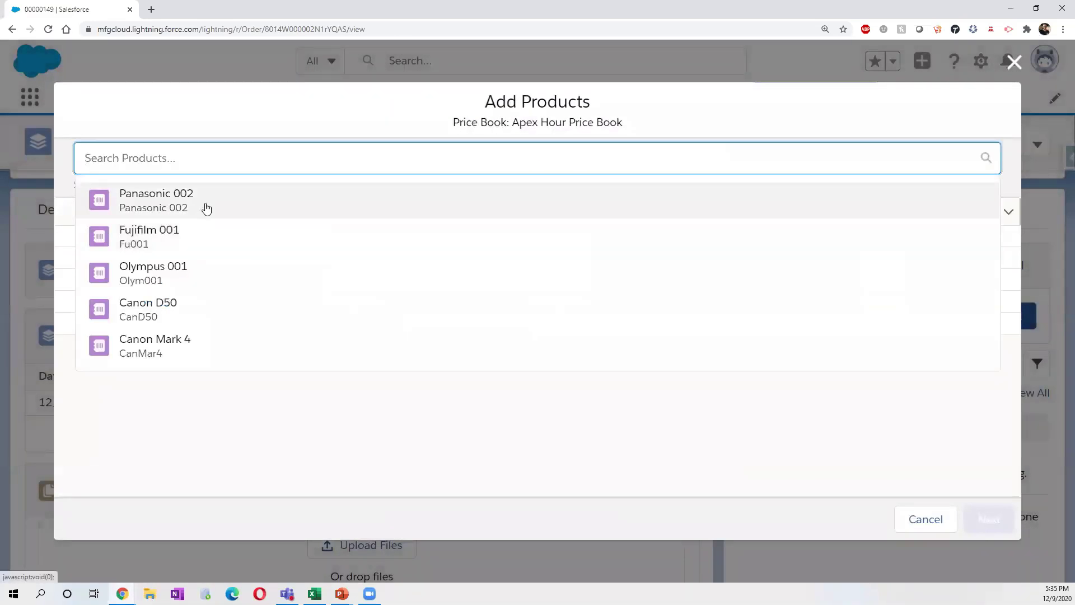
left_click(150, 305)
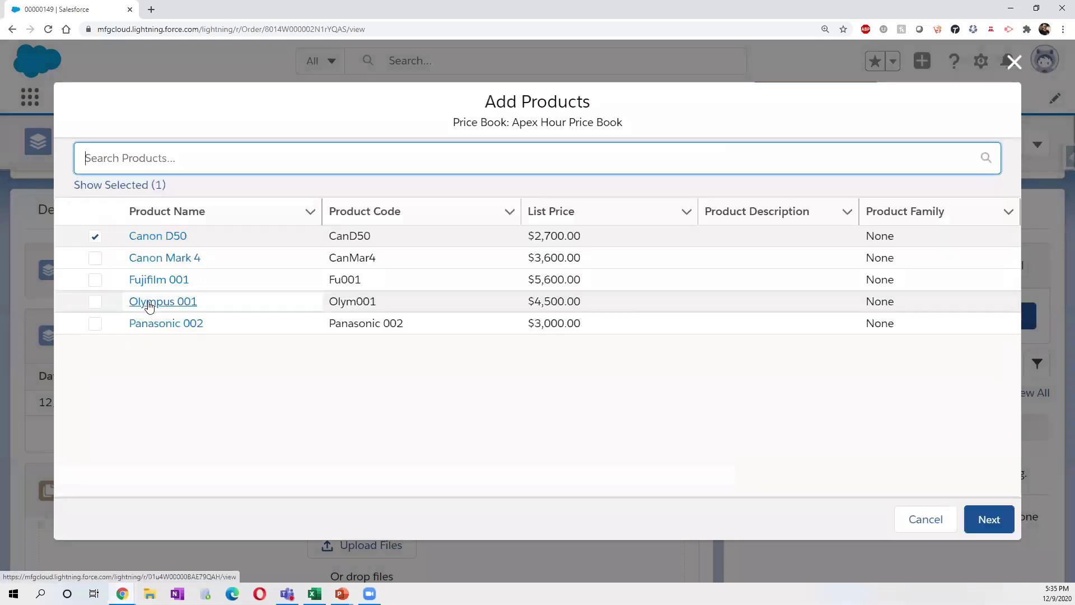
left_click(986, 518)
Set the Canon D50 order quantity to 200 and save the order product.
left_click(857, 227)
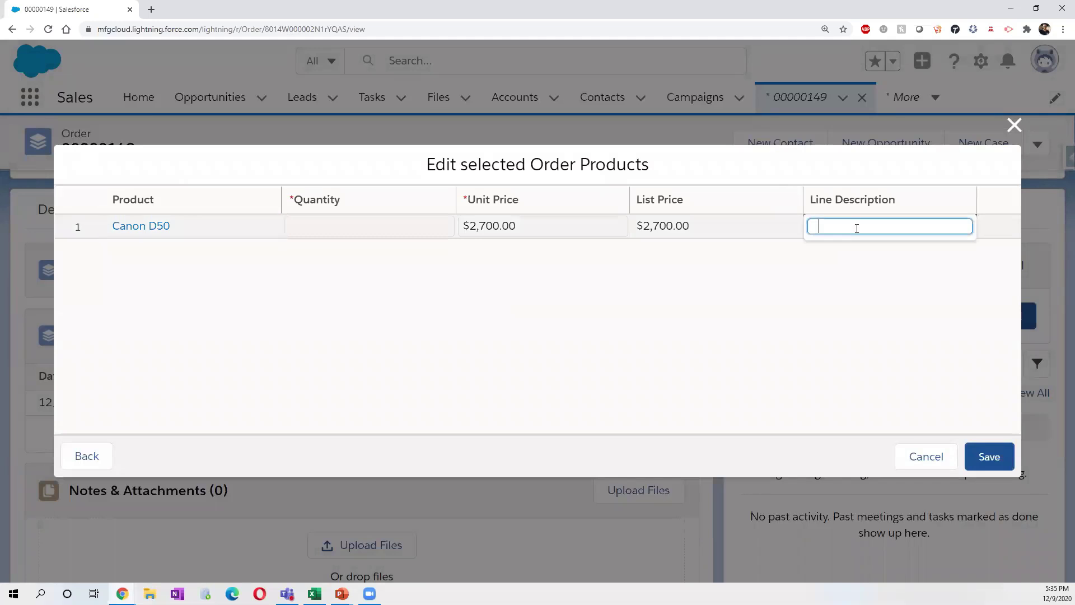
left_click(418, 220)
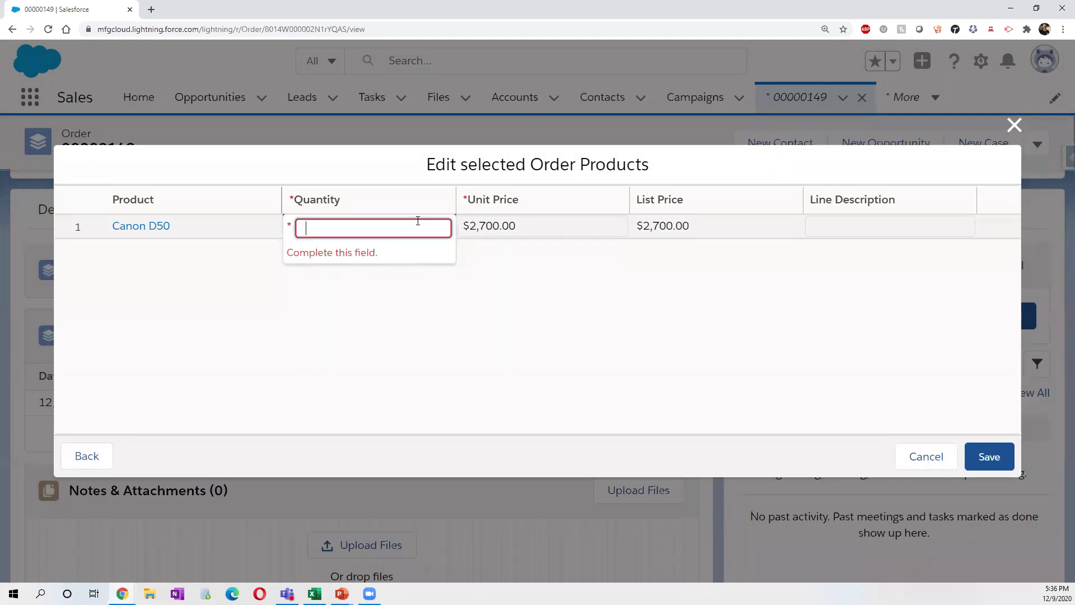
type("200")
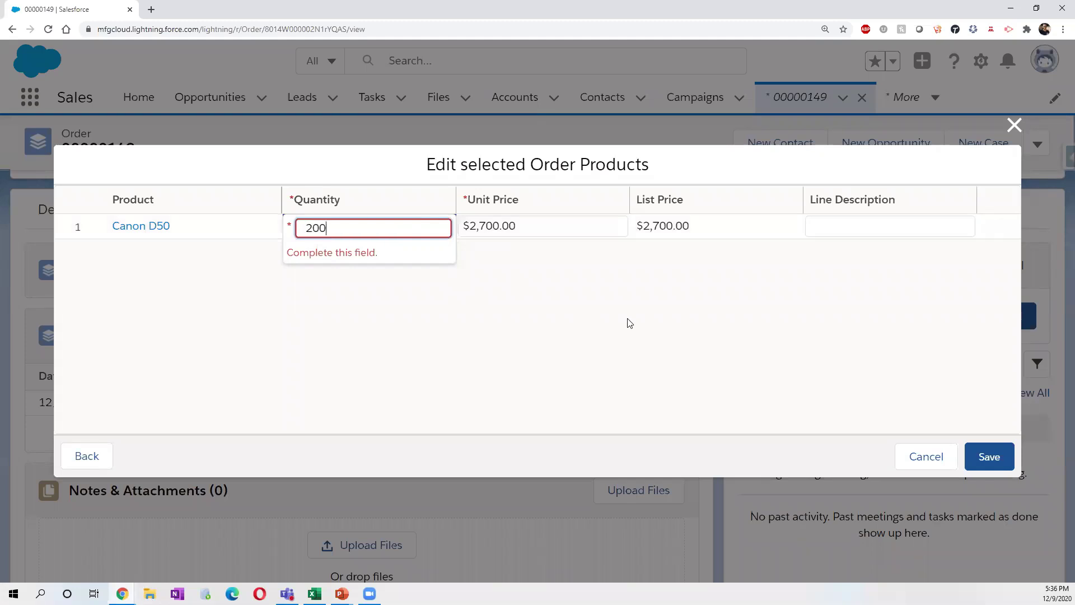
left_click(631, 321)
left_click(991, 457)
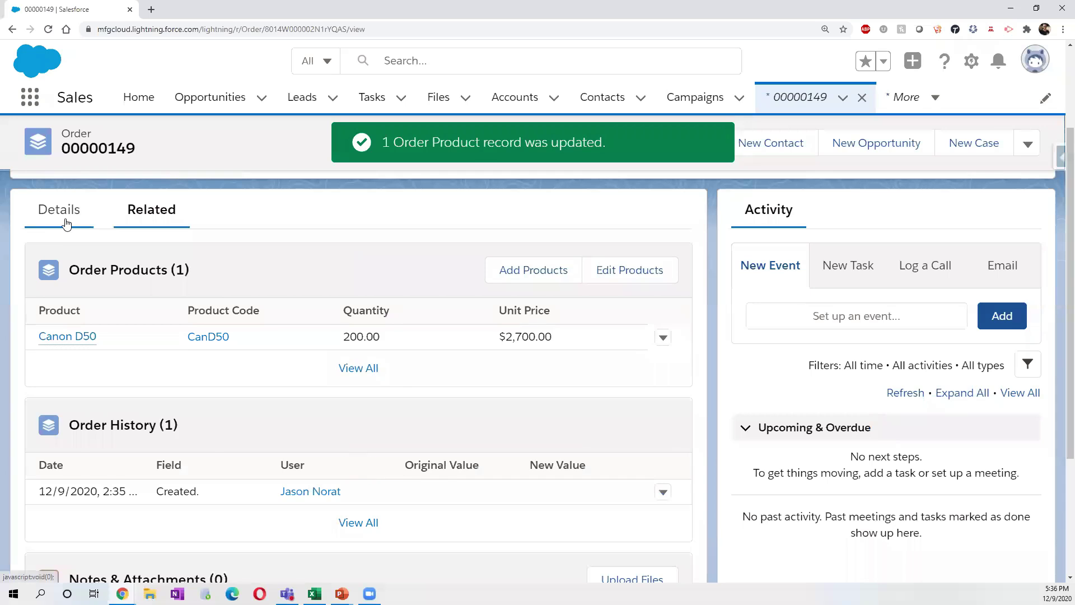
Advance the order's status from Draft to Activated and open its linked sales agreement, Sales Agreement Demo 15 Purchases.
left_click(67, 225)
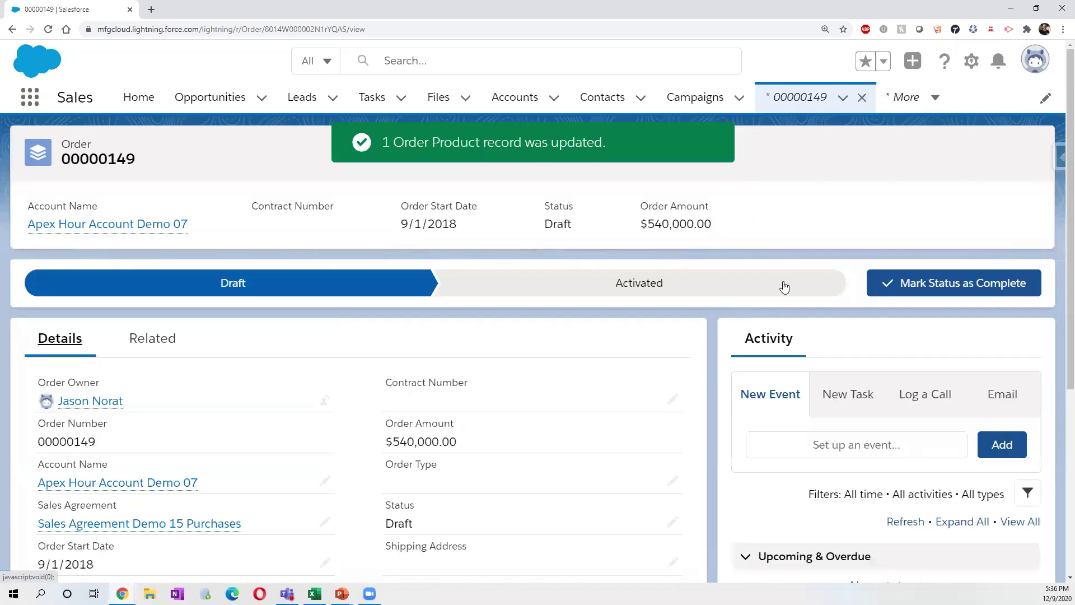
left_click(942, 286)
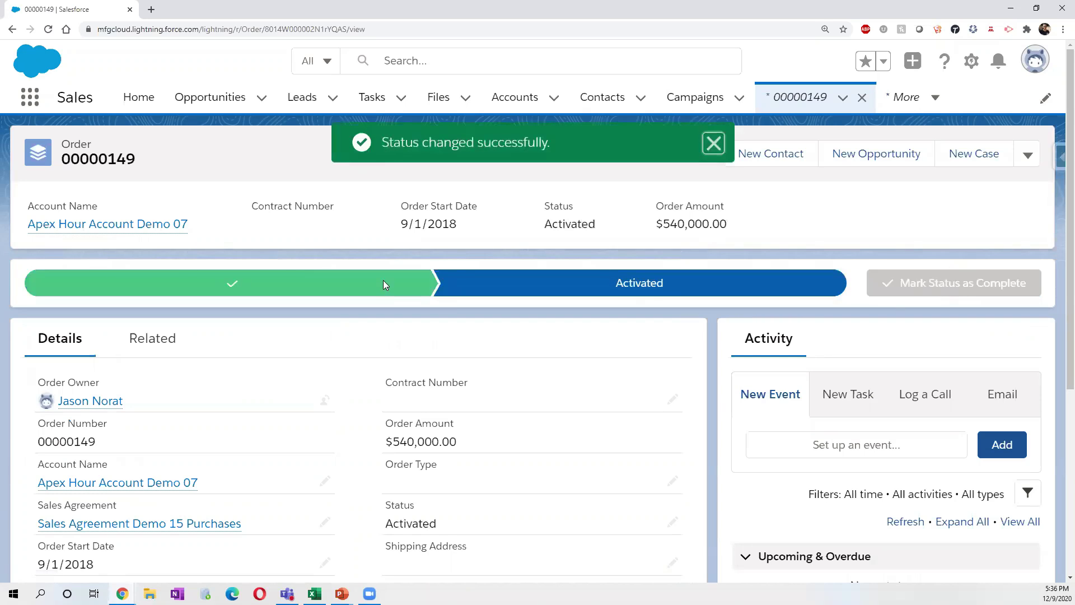
scroll(322, 415, "down", 1)
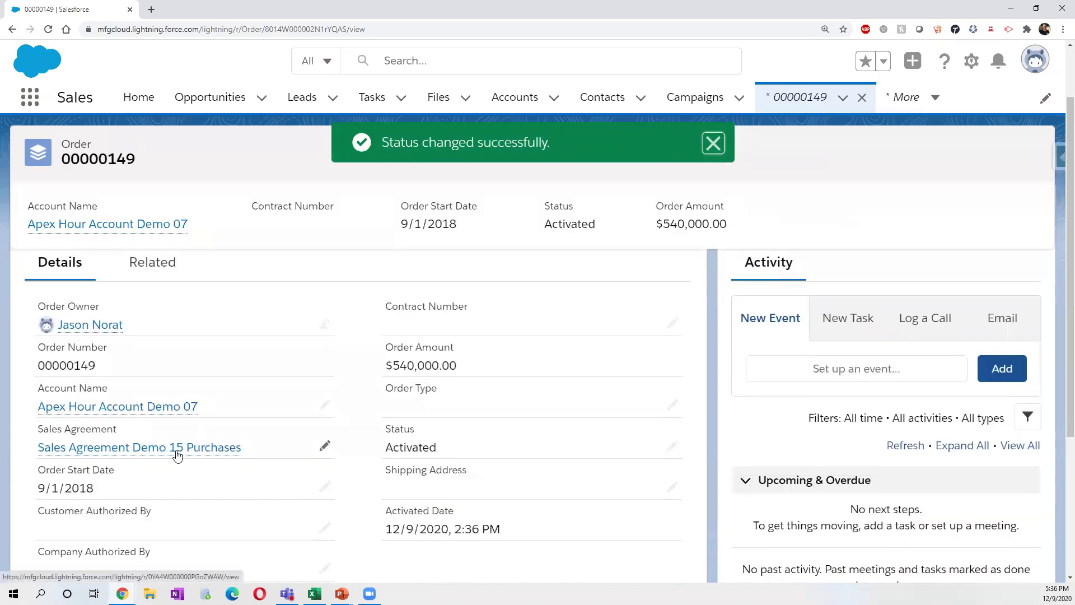
left_click(177, 455)
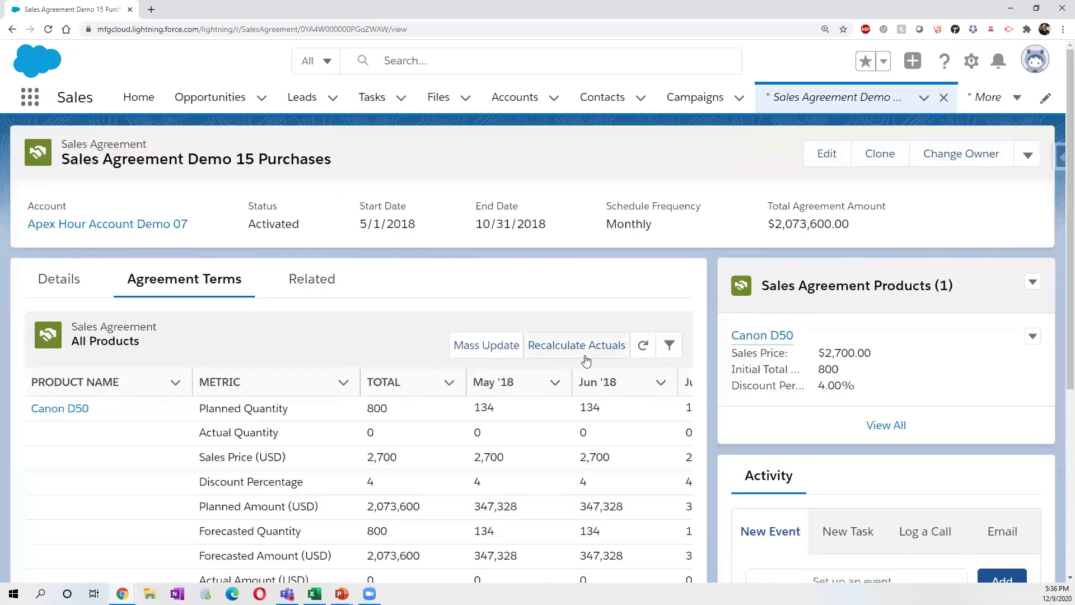
Recalculate the sales agreement's actuals for past and current schedules and refresh the agreement terms.
left_click(586, 359)
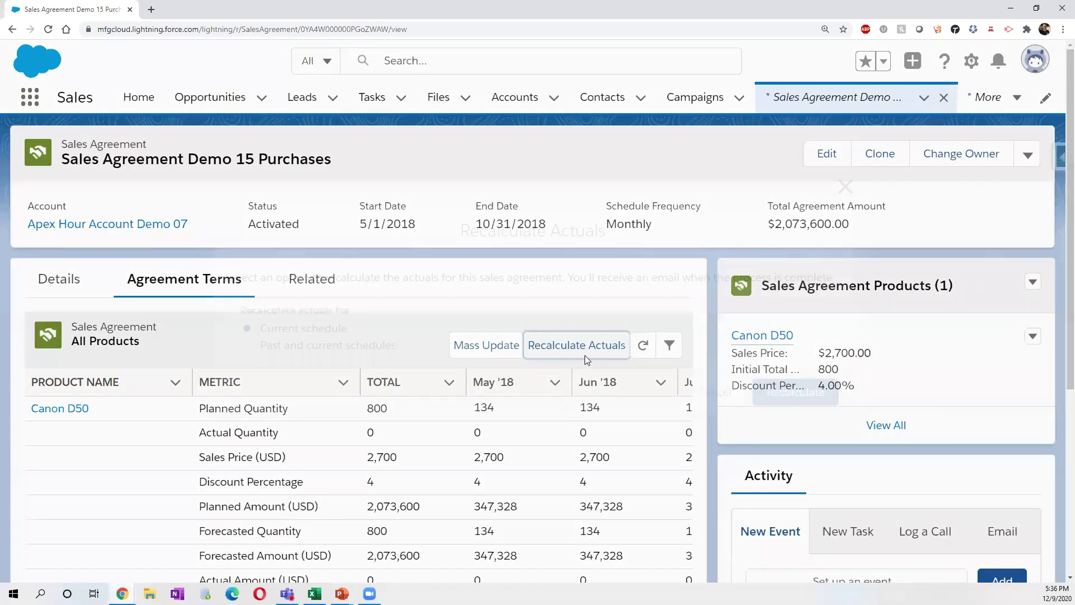
left_click(364, 347)
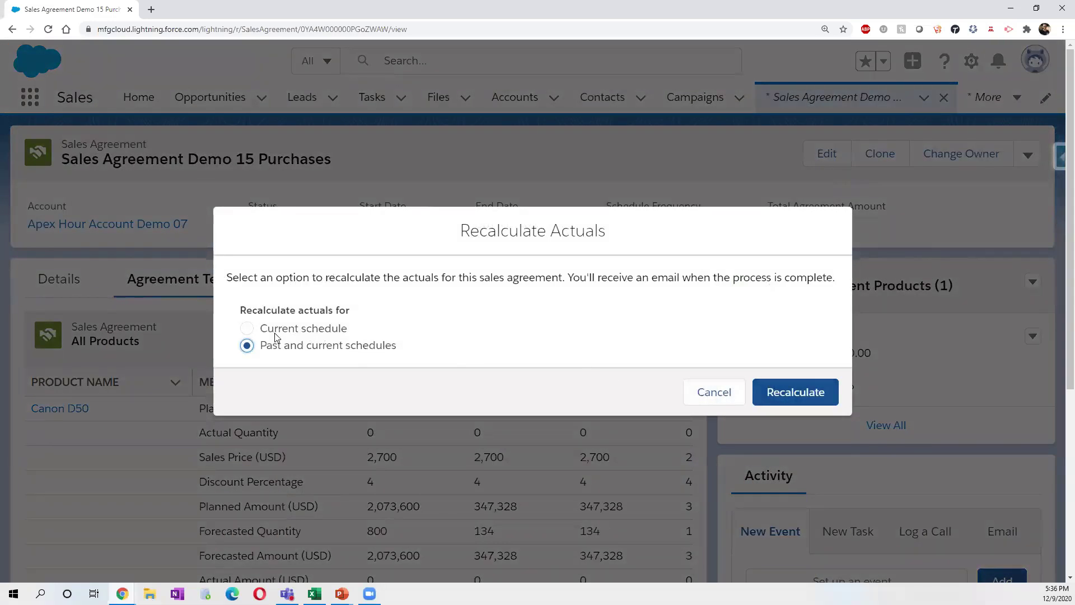
left_click(756, 401)
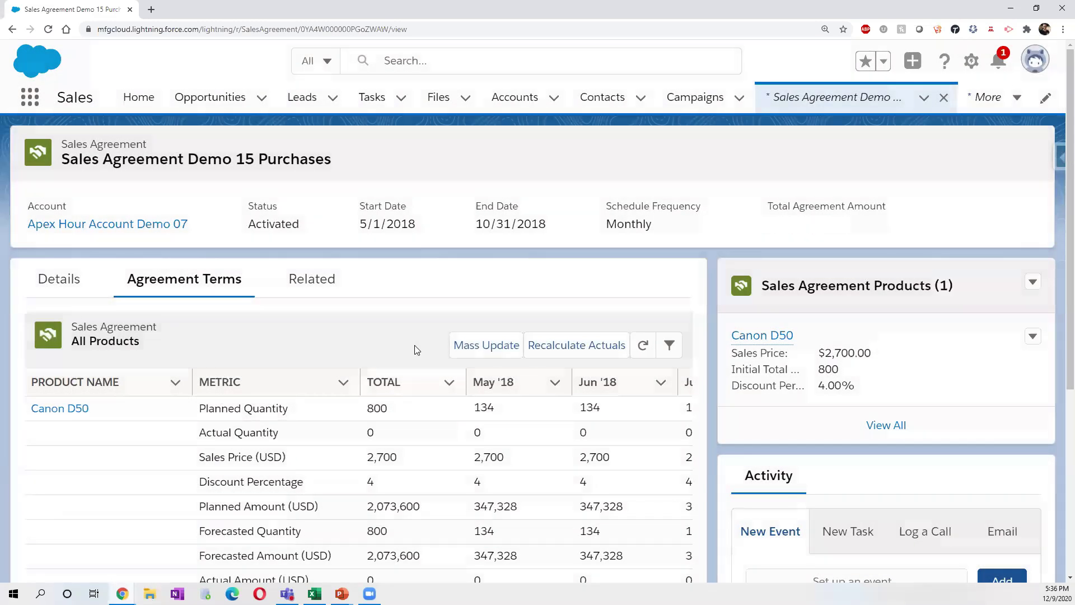
scroll(413, 348, "down", 2)
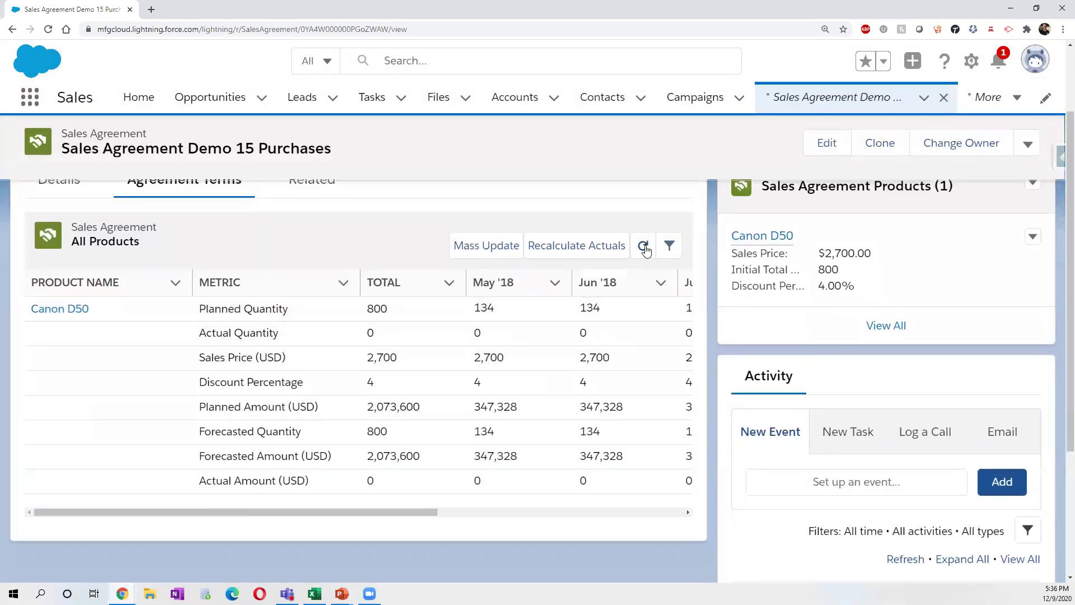
left_click(644, 248)
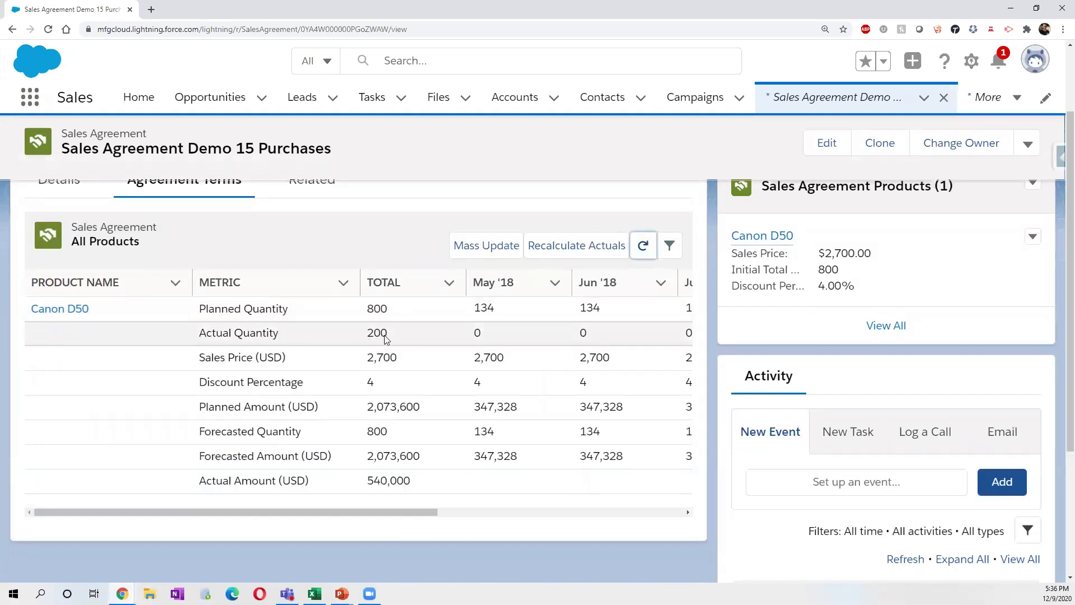
Examine the monthly actual quantities and amounts for Canon D50, and look at the agreement's related records and details.
scroll(598, 339, "right", 6)
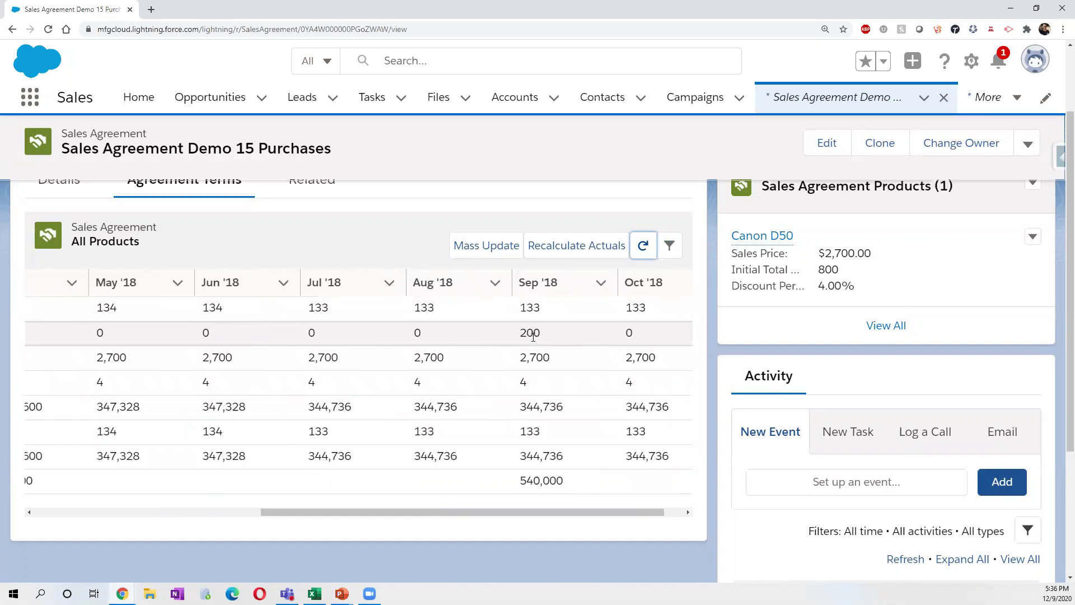
scroll(529, 335, "left", 4)
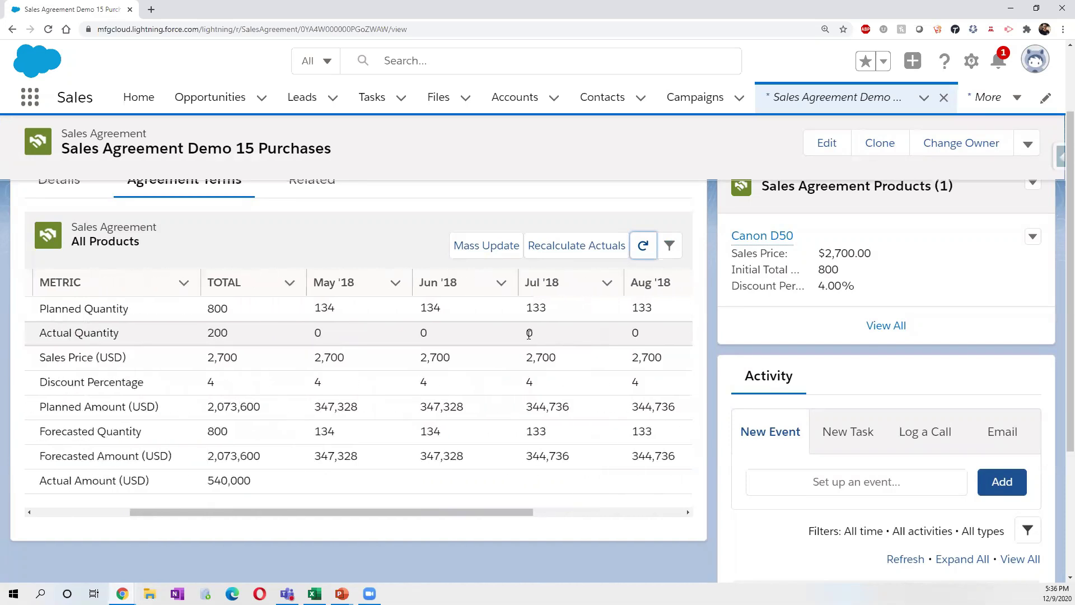
scroll(529, 335, "left", 3)
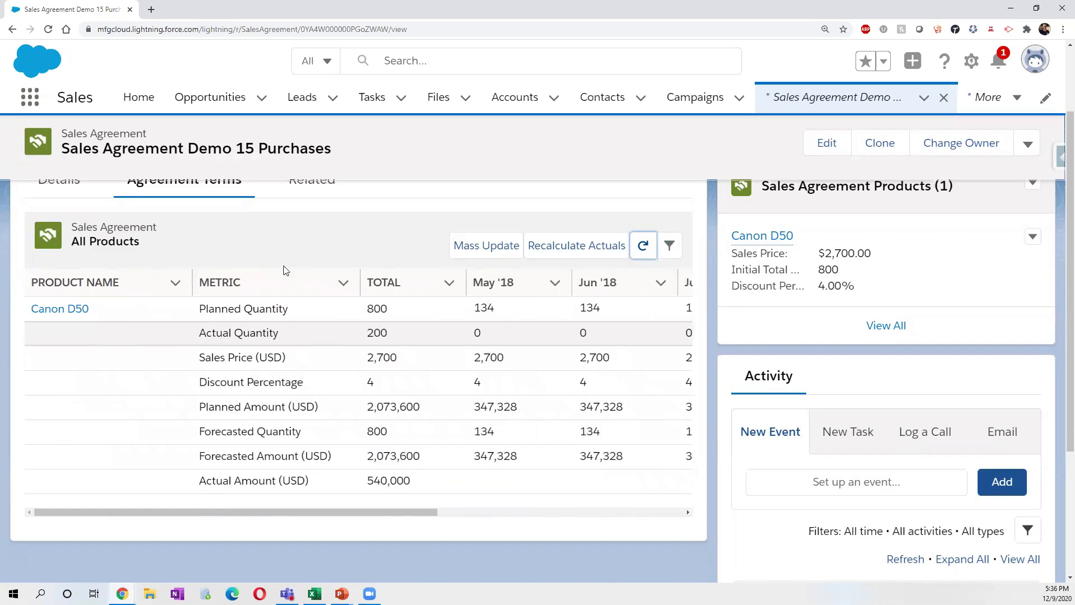
scroll(249, 255, "up", 1)
scroll(250, 256, "up", 1)
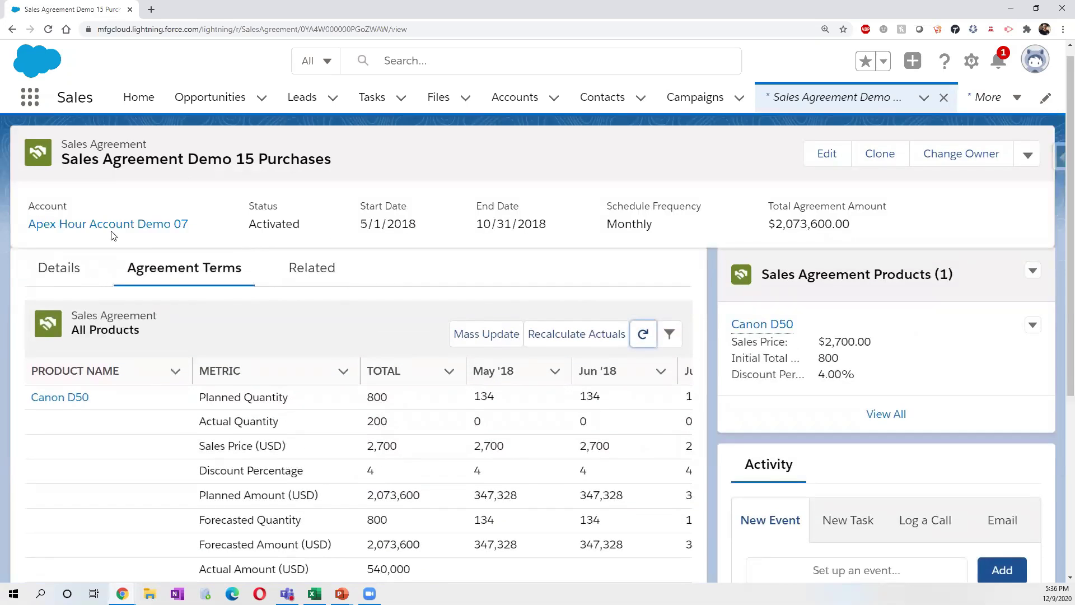
left_click(295, 269)
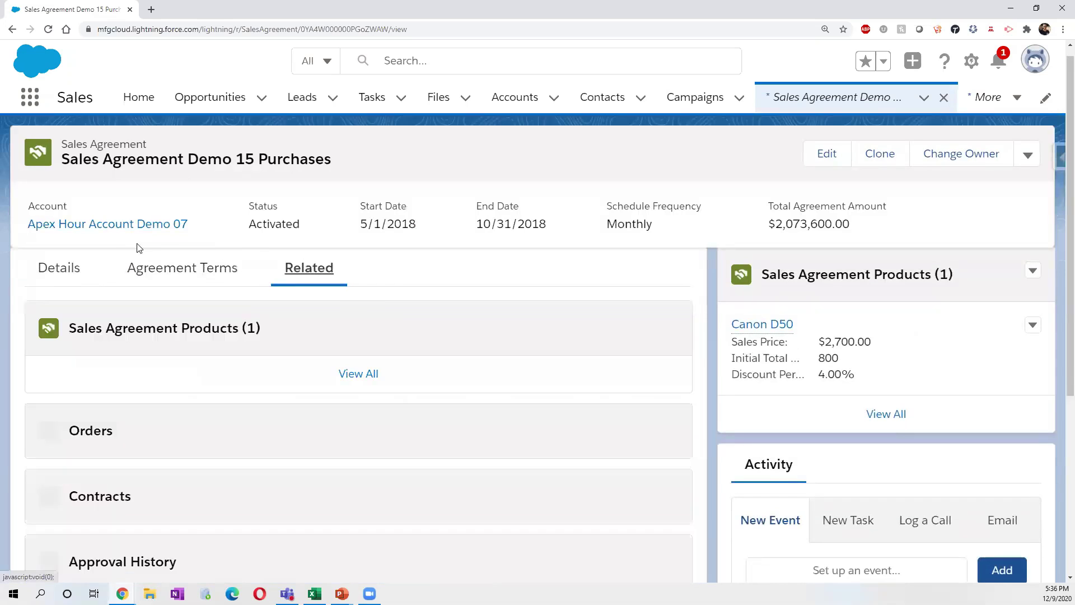
left_click(48, 280)
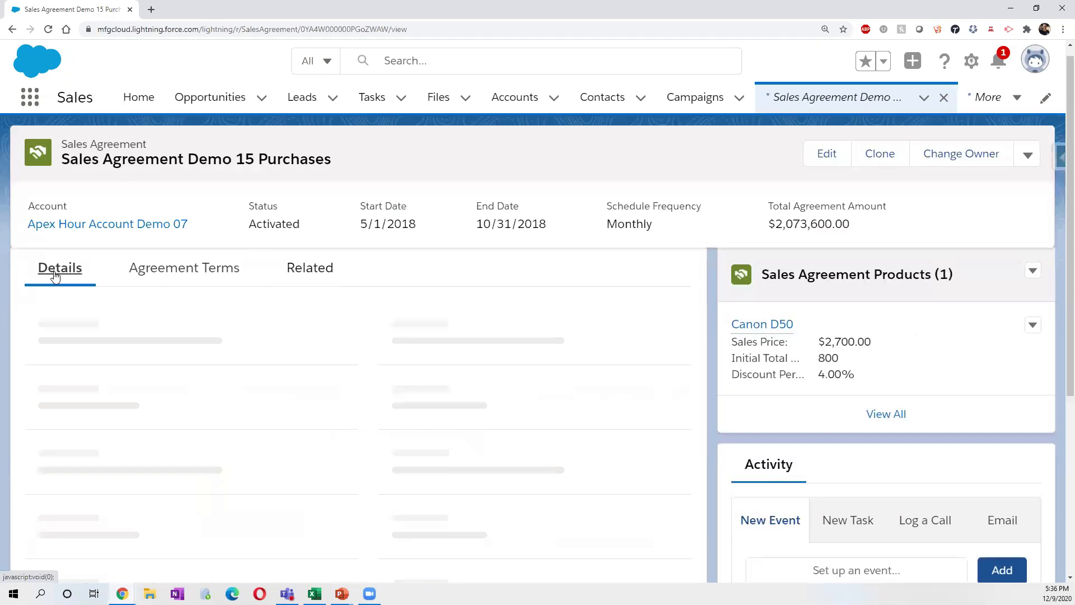
Open Apex Hour Account Demo 07 and review its sales agreements, quantity forecast and the products available to add to the forecast.
left_click(118, 225)
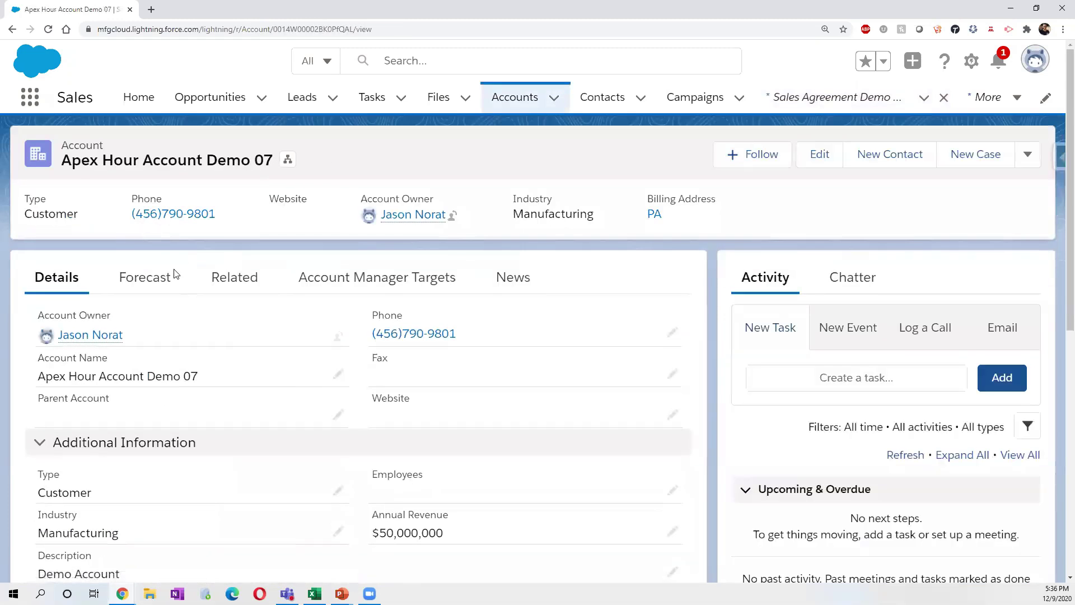
left_click(233, 282)
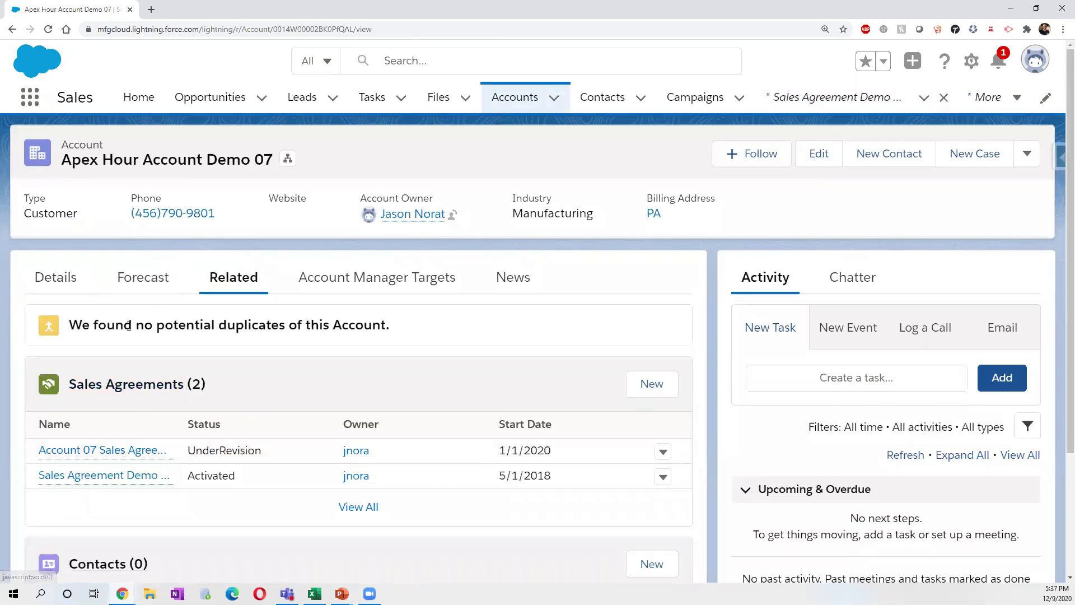
left_click(150, 276)
scroll(203, 303, "down", 2)
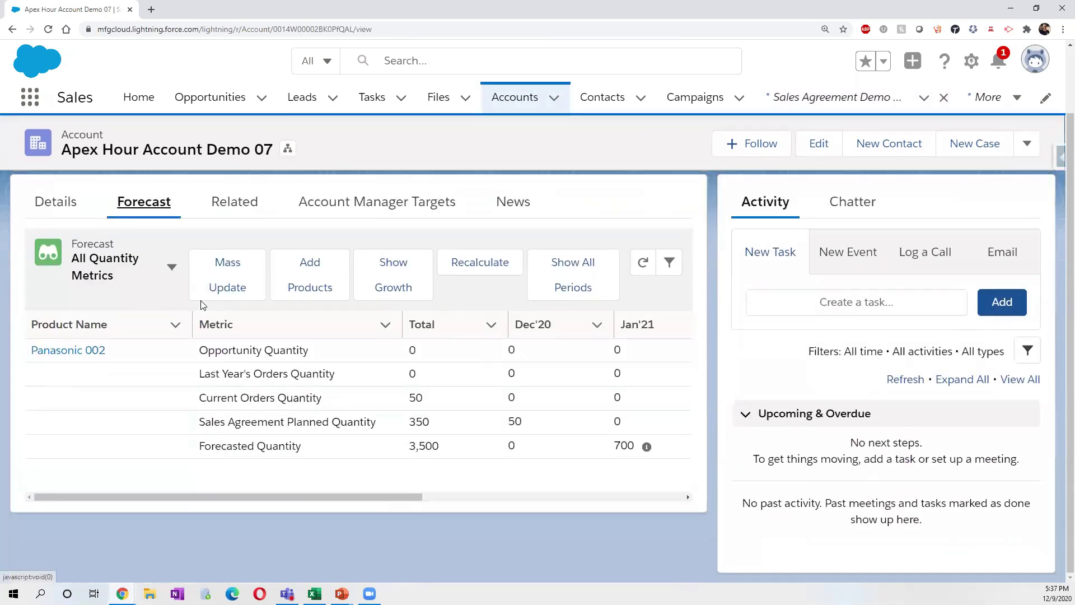
left_click(329, 276)
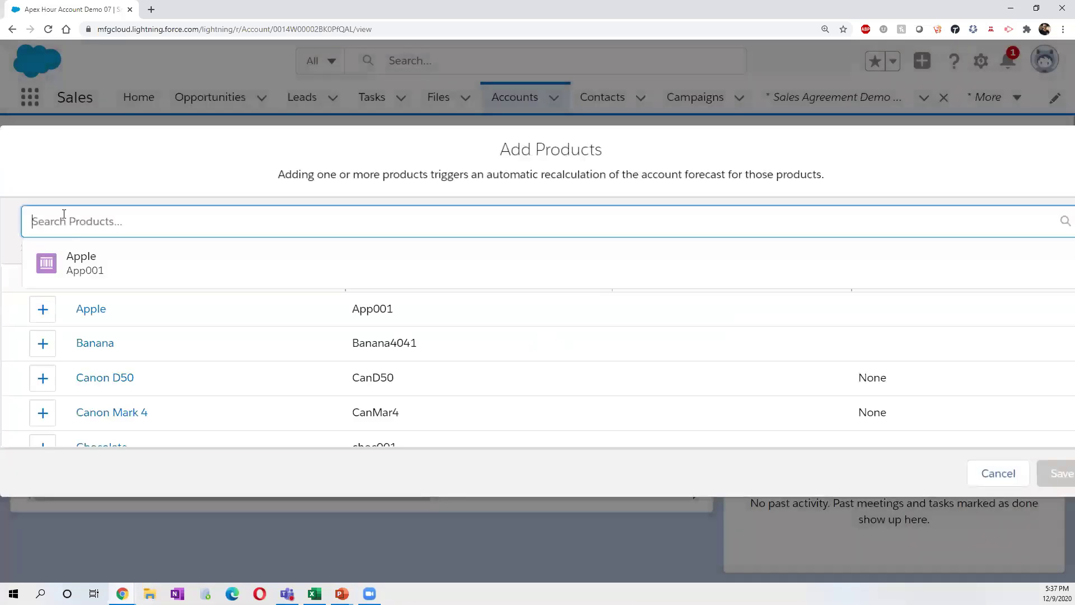
left_click(977, 473)
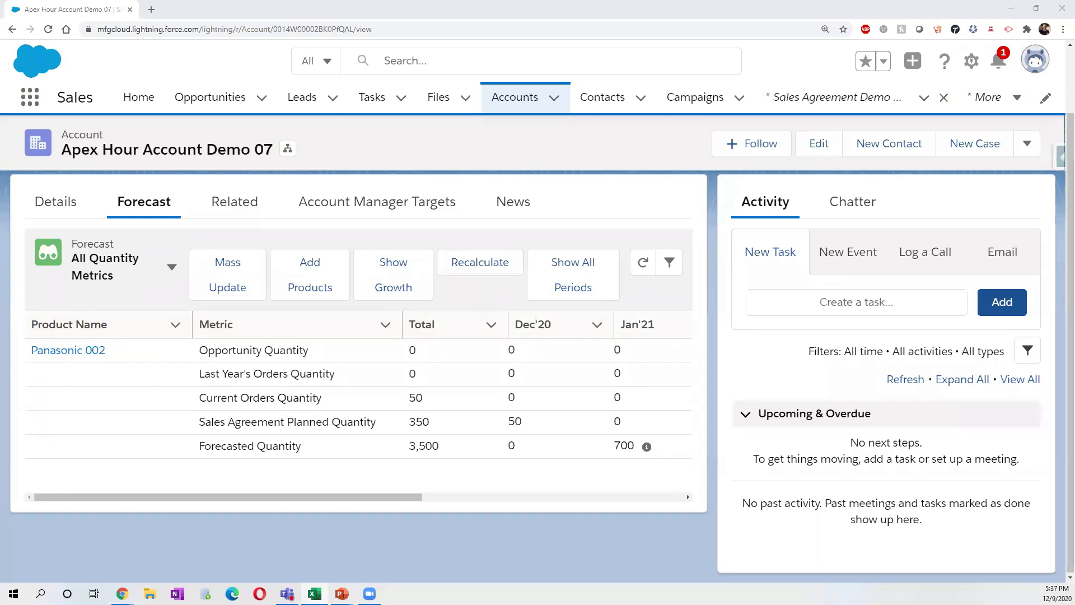
left_click(55, 202)
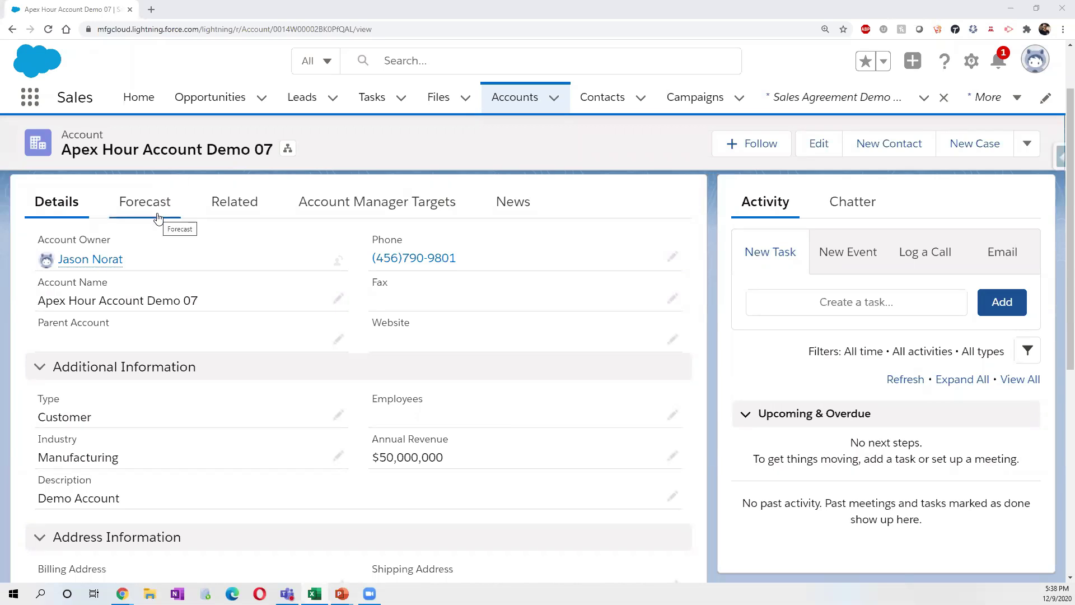
Open Apex Hour Account Demo 03 from the accounts list and check its forecast and related sales agreements.
left_click(523, 99)
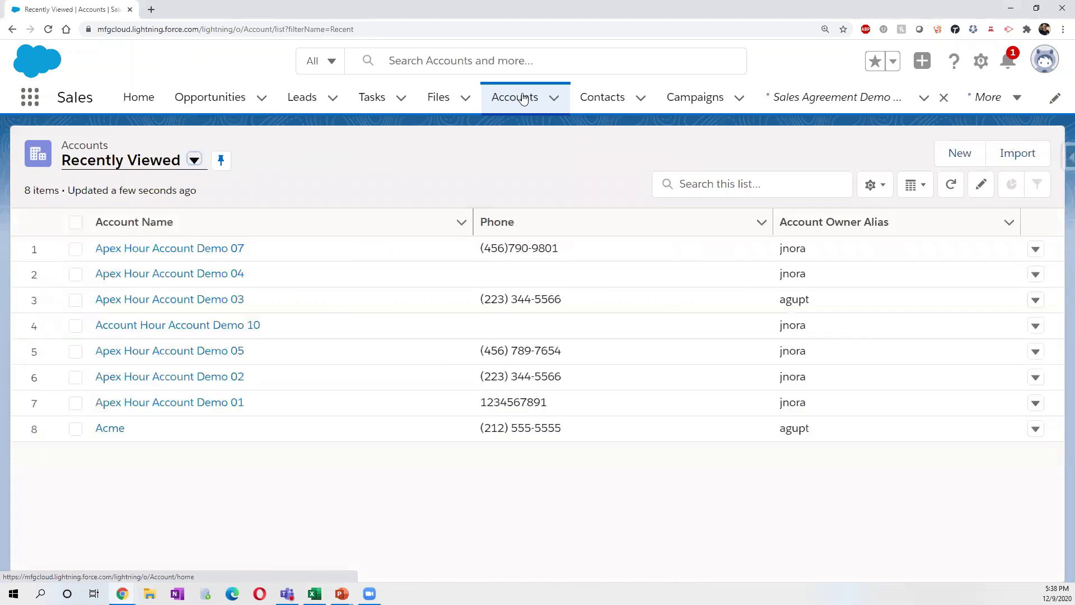
left_click(234, 302)
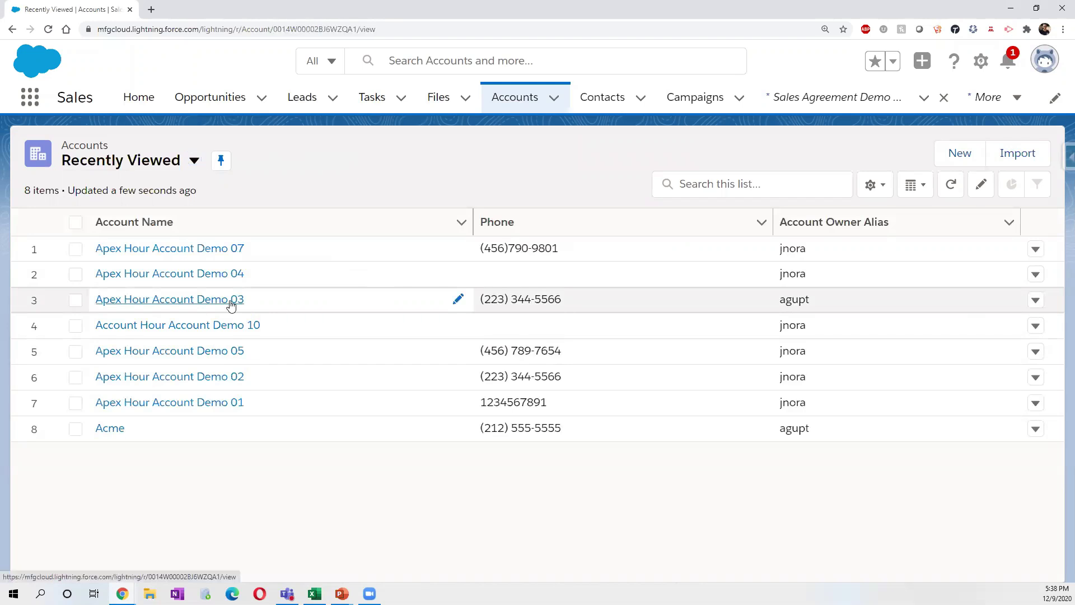
left_click(152, 316)
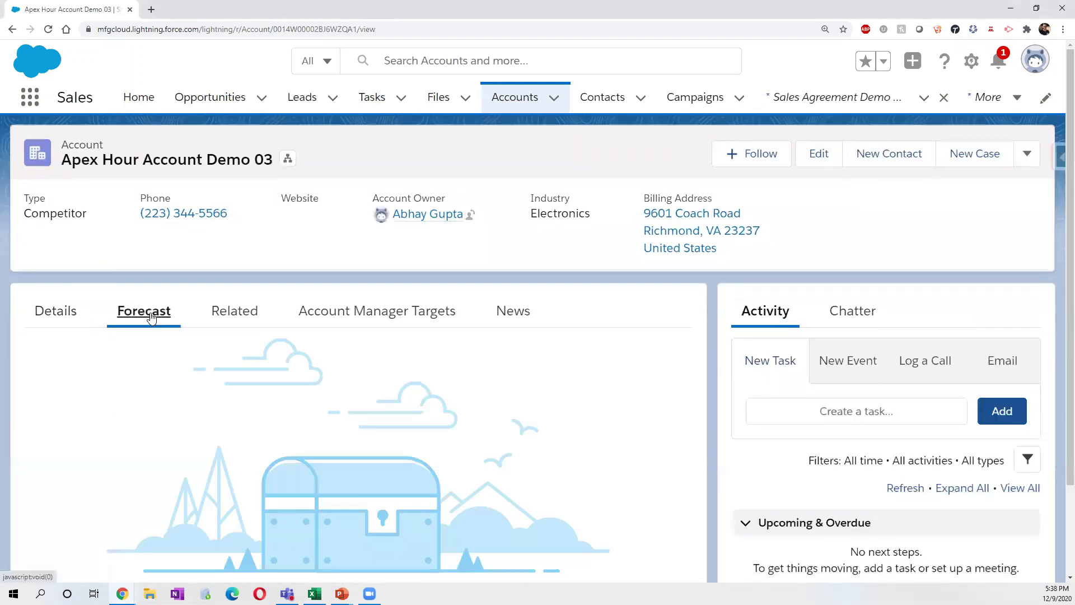
left_click(259, 312)
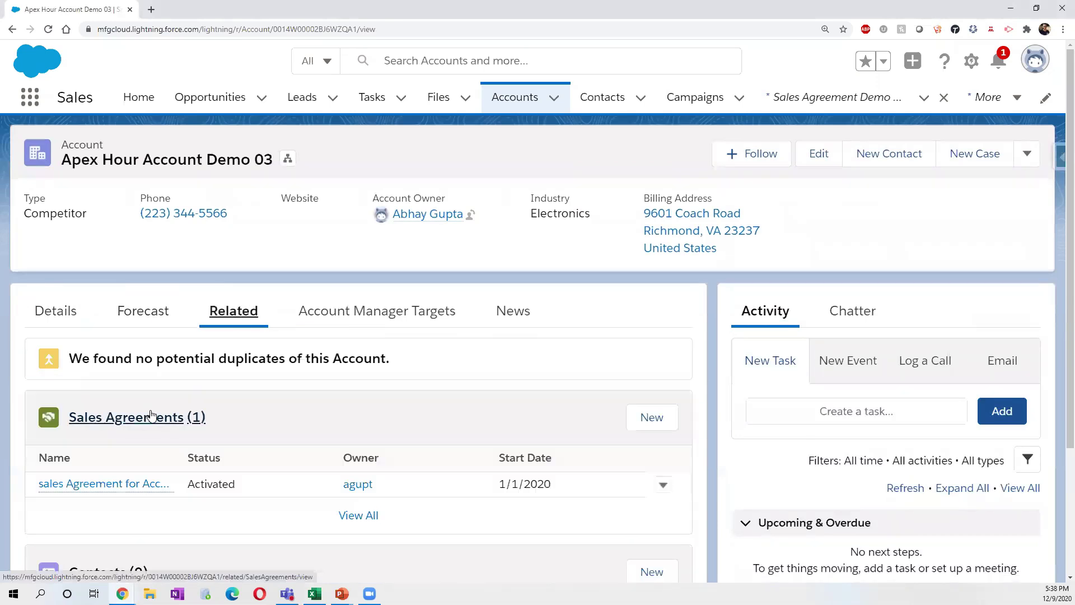
Open the sales agreement for Account Demo 03 and show all its schedules to check Canon D50's total actual quantity.
left_click(138, 486)
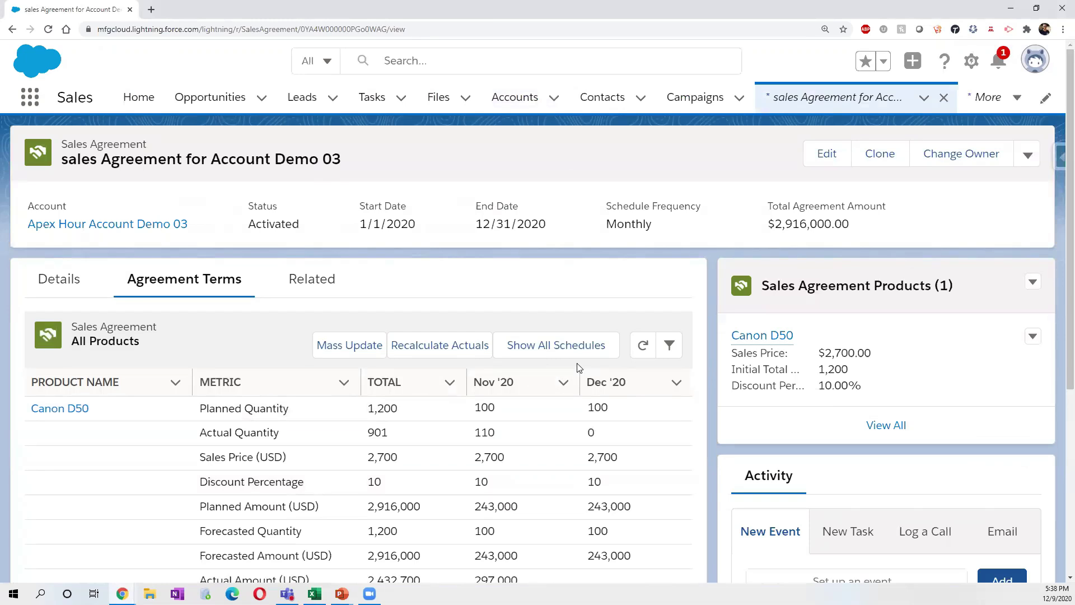
scroll(578, 368, "down", 1)
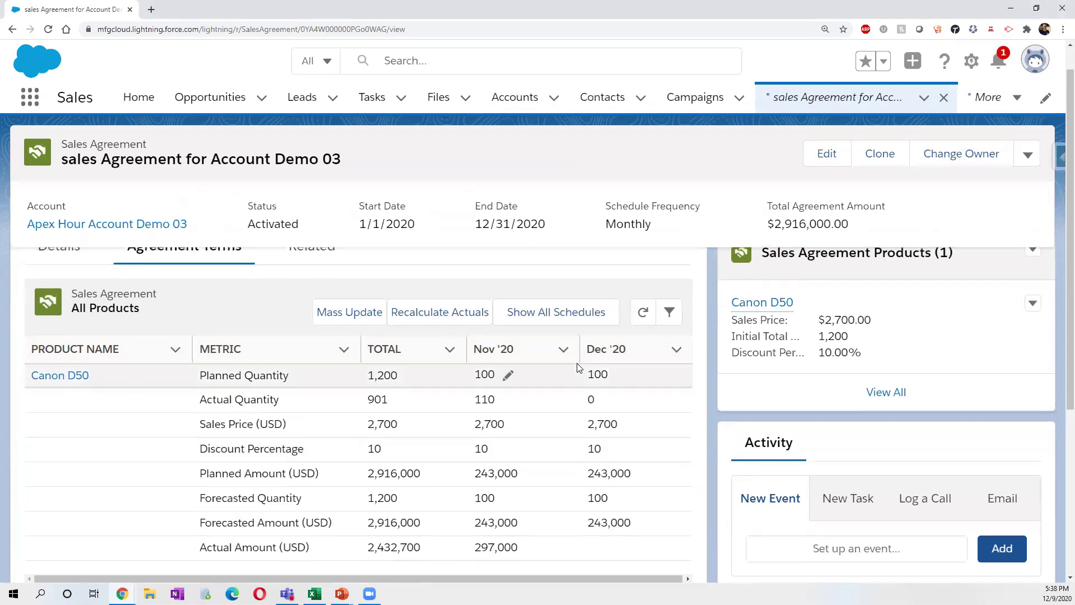
left_click(594, 323)
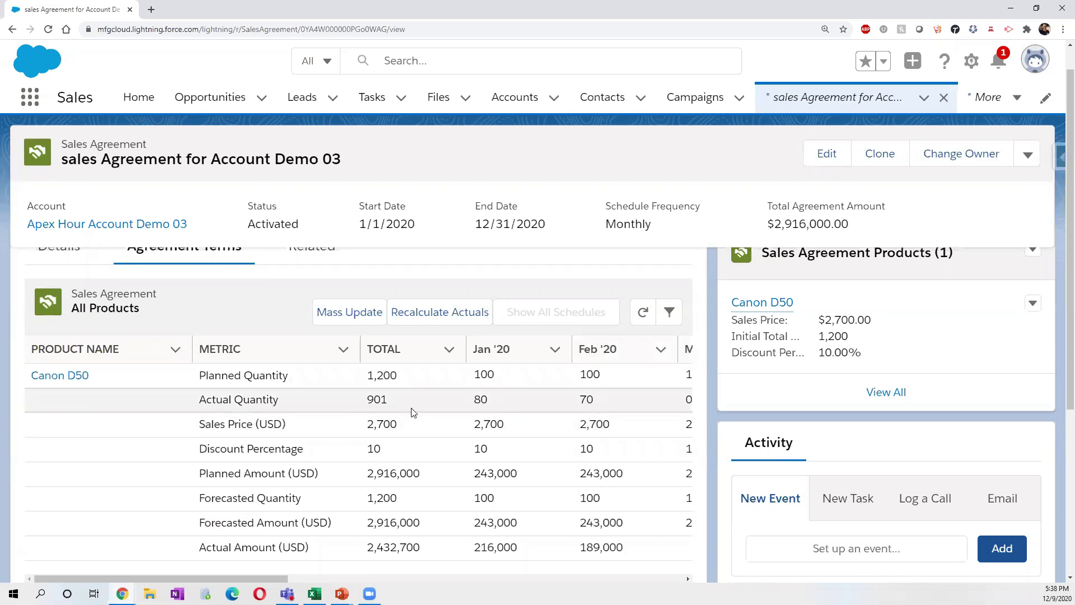
left_click(377, 402)
Check the agreement's details, then compare Canon D50's monthly planned and actual quantities in the agreement terms.
left_click(87, 259)
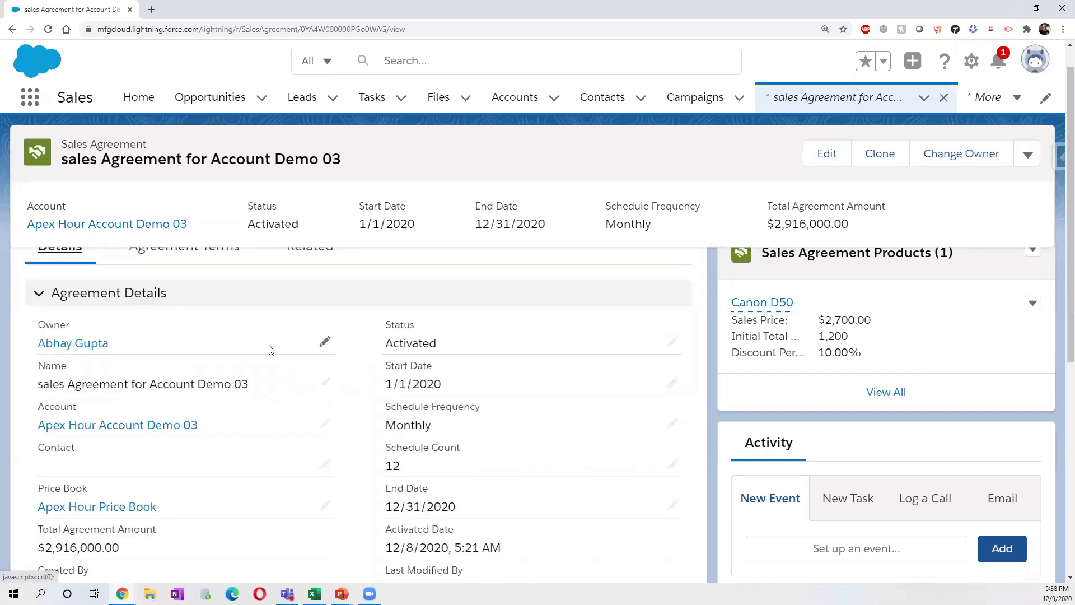
scroll(206, 301, "up", 1)
left_click(168, 275)
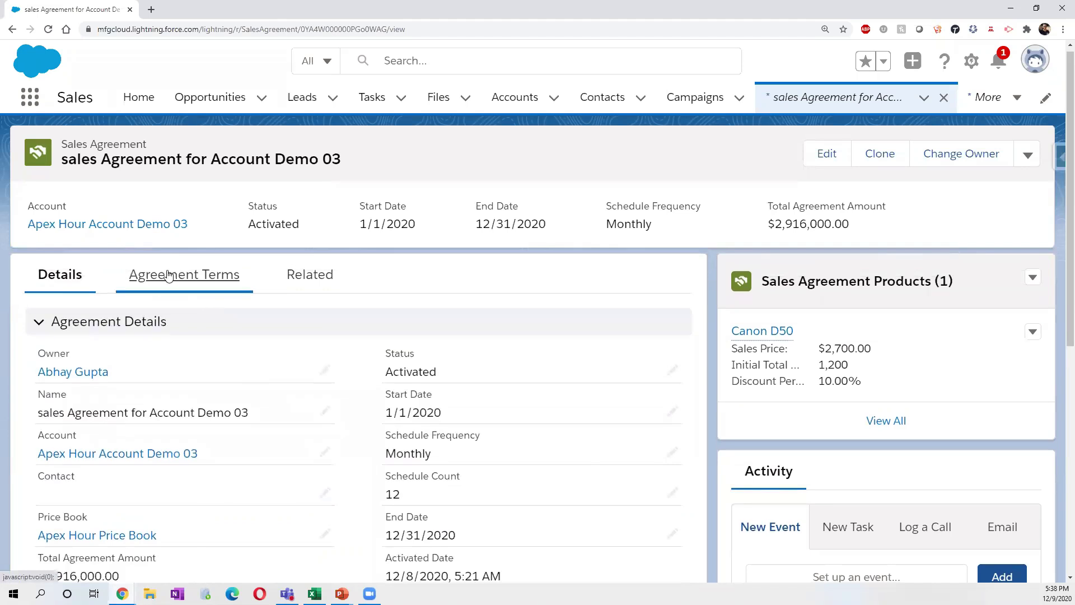
scroll(490, 437, "right", 1)
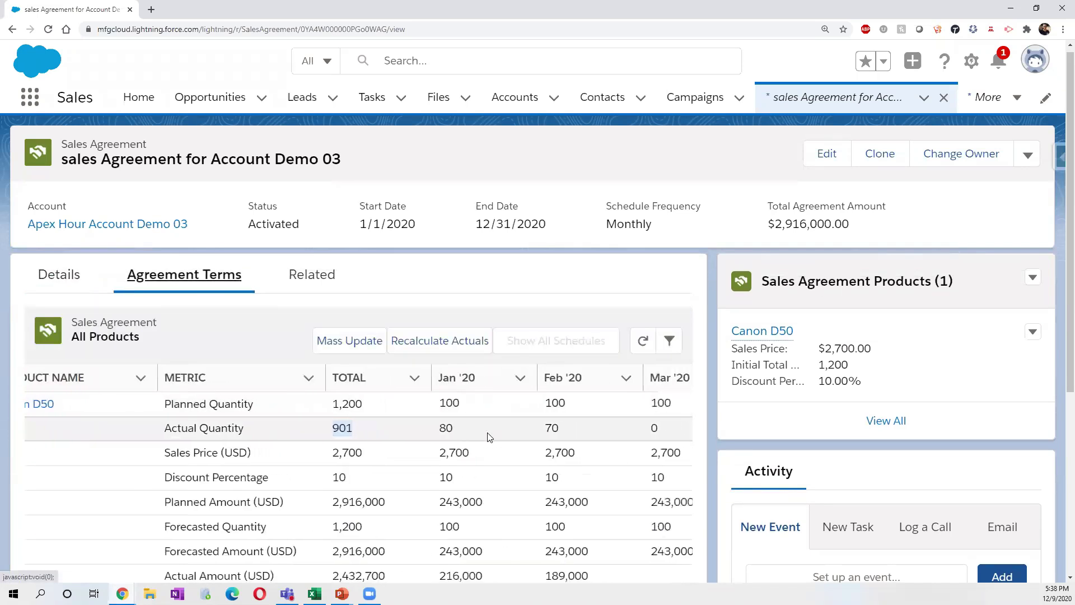
scroll(488, 437, "right", 1)
scroll(431, 436, "right", 7)
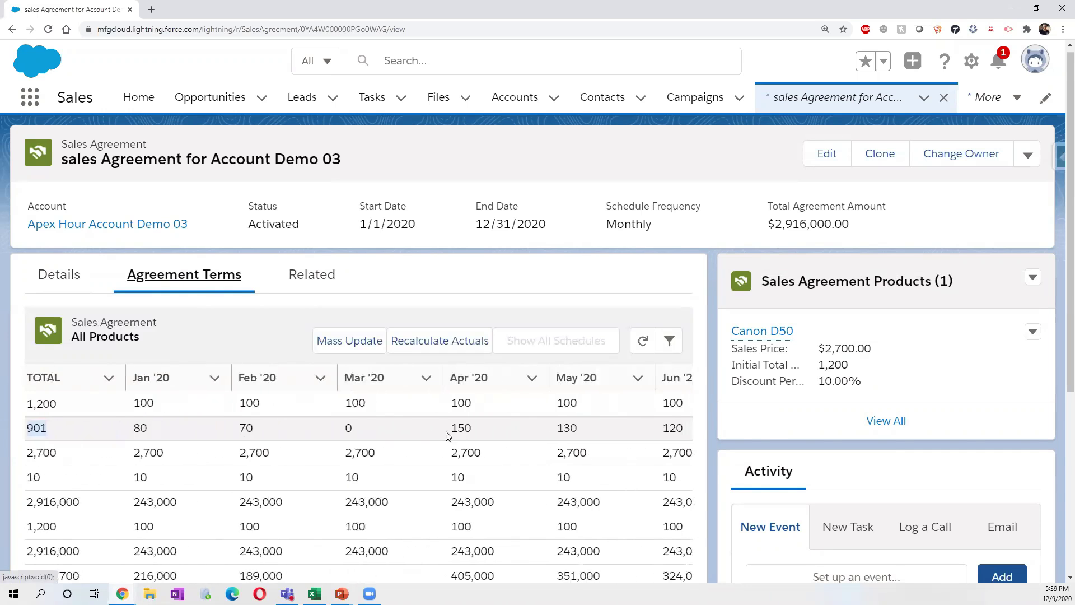
scroll(520, 437, "left", 4)
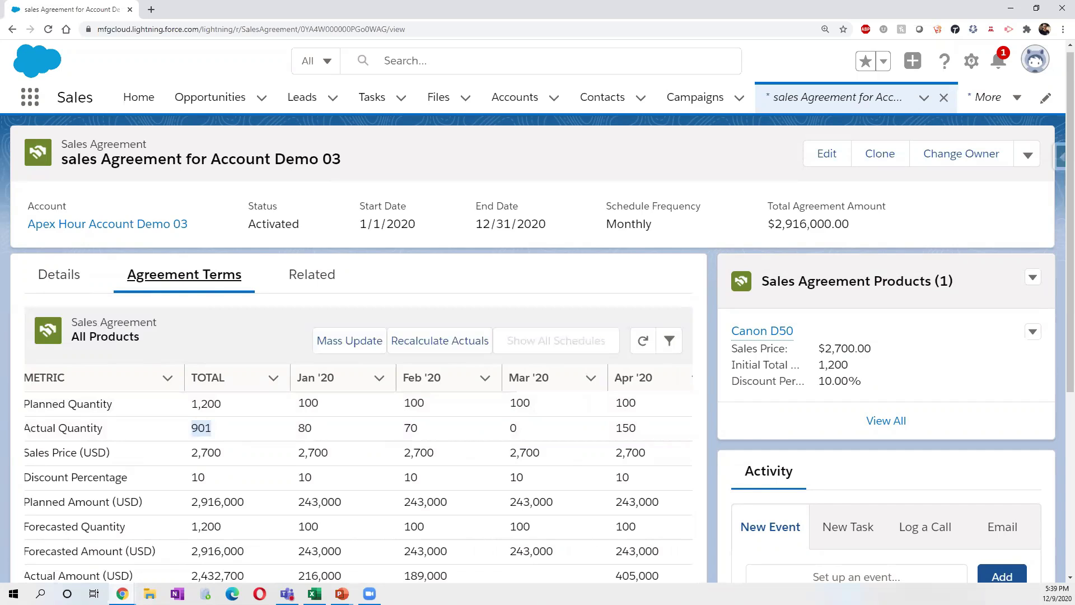
key("alt+Tab")
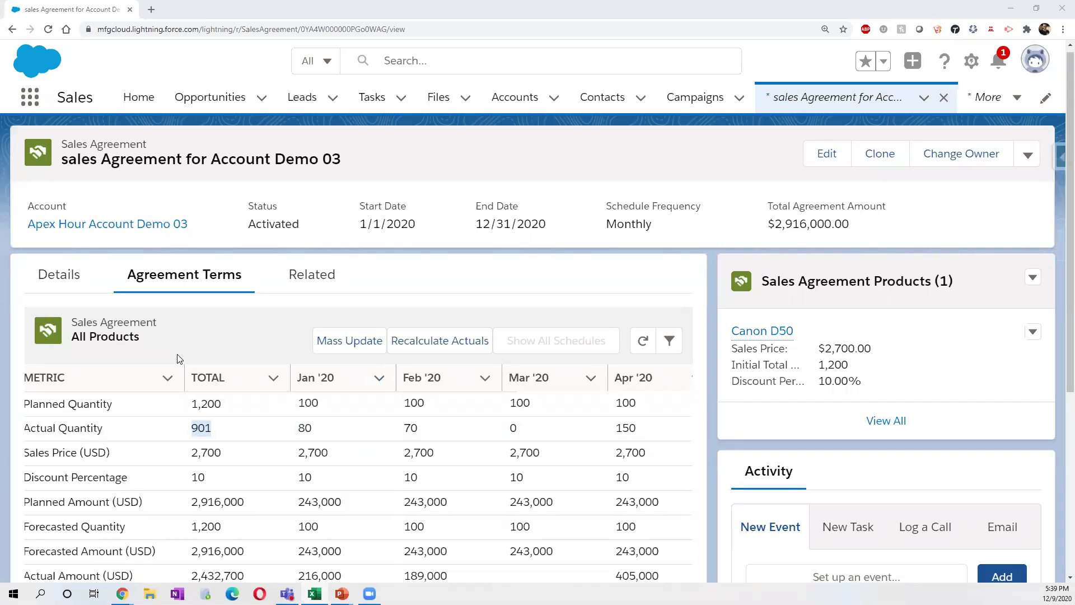
Return to the accounts list, open Apex Hour Account Demo 02 and review its additional actions and related sales agreements.
left_click(11, 30)
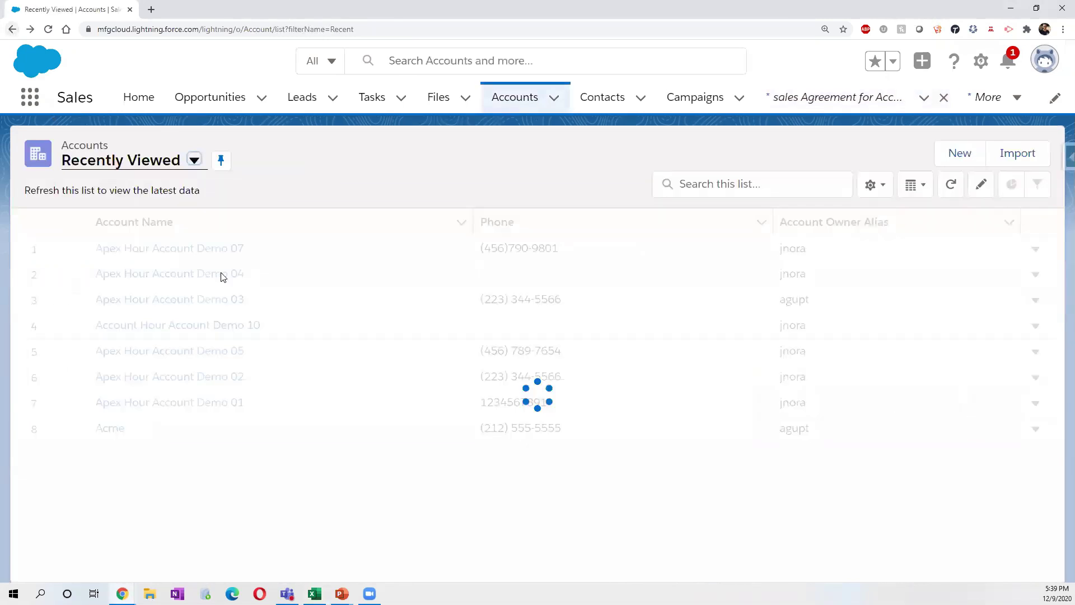
left_click(220, 377)
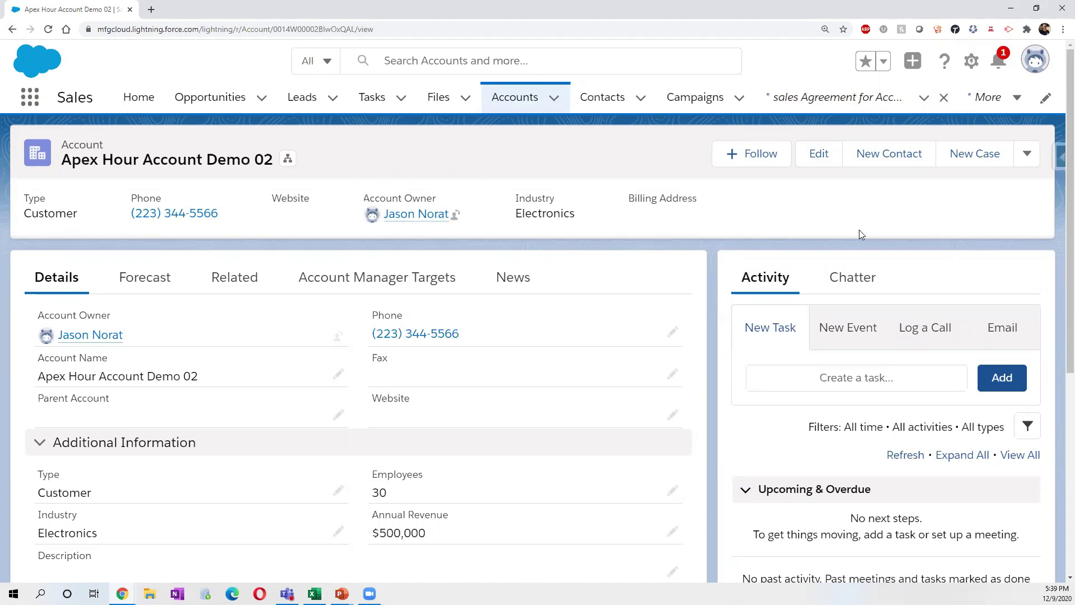
left_click(1026, 162)
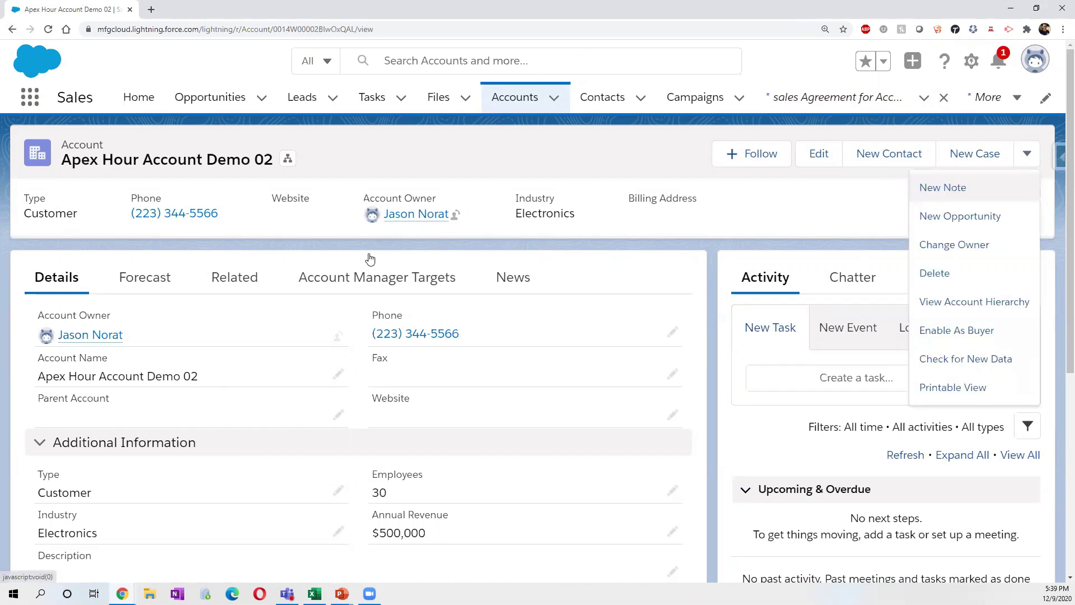
left_click(226, 280)
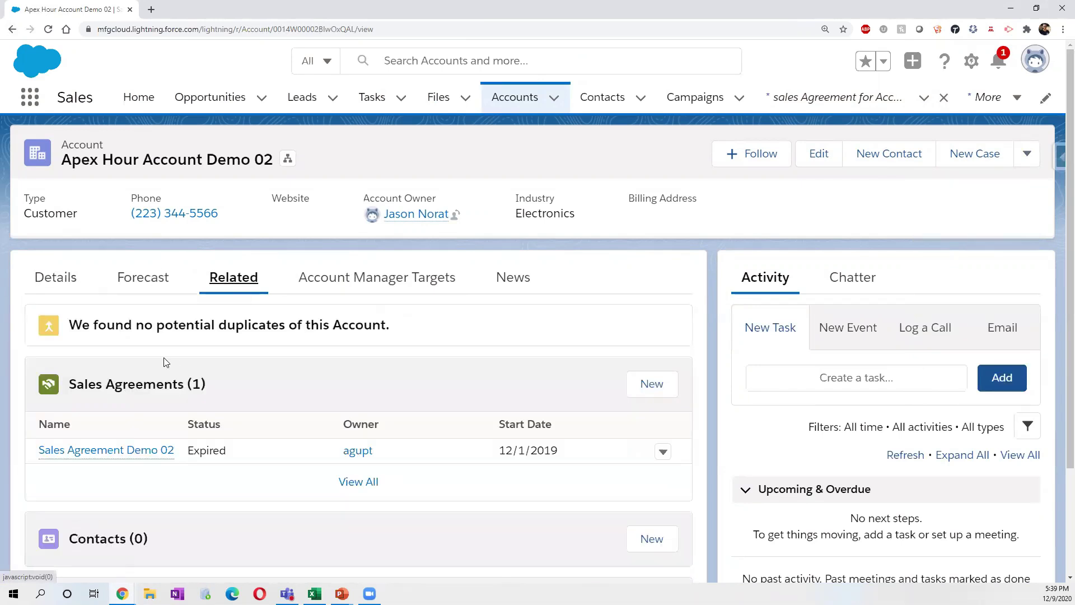
Open the expired Sales Agreement Demo 02 and check the additional actions available for it, without renewing it.
left_click(129, 454)
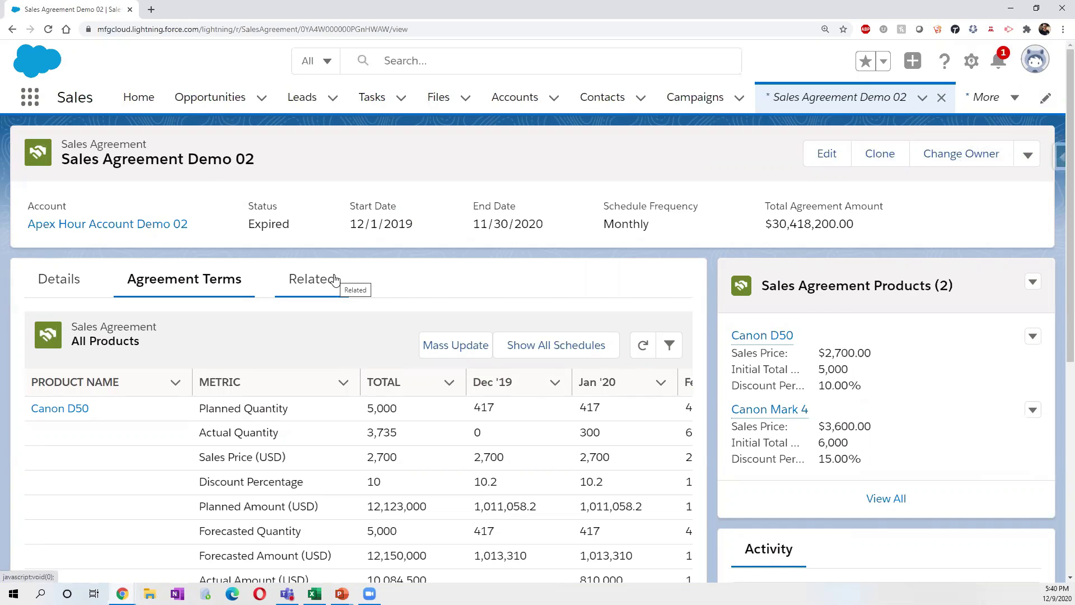
left_click(1031, 159)
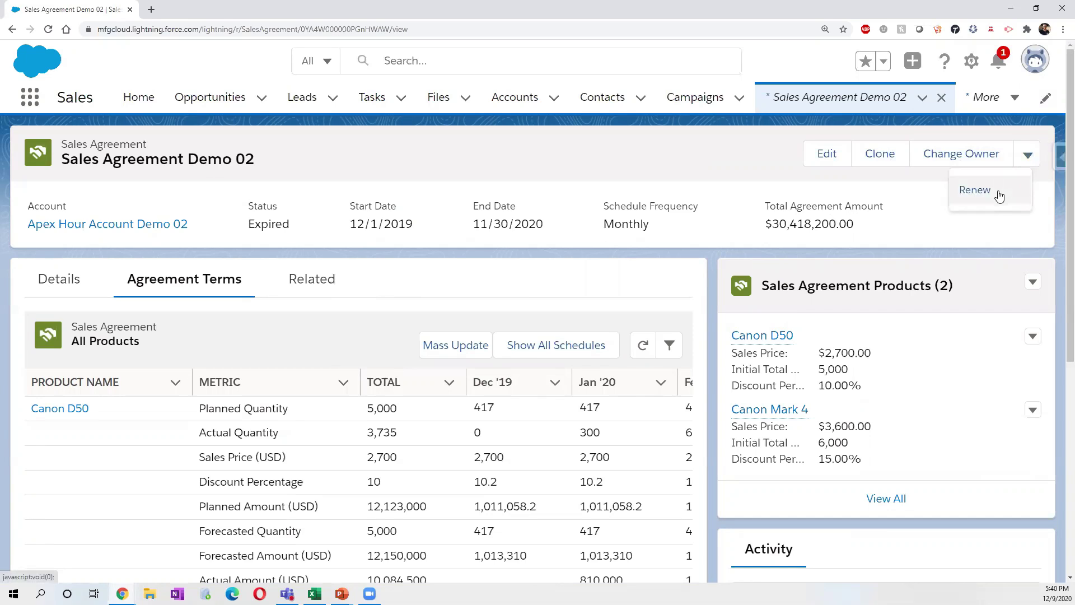
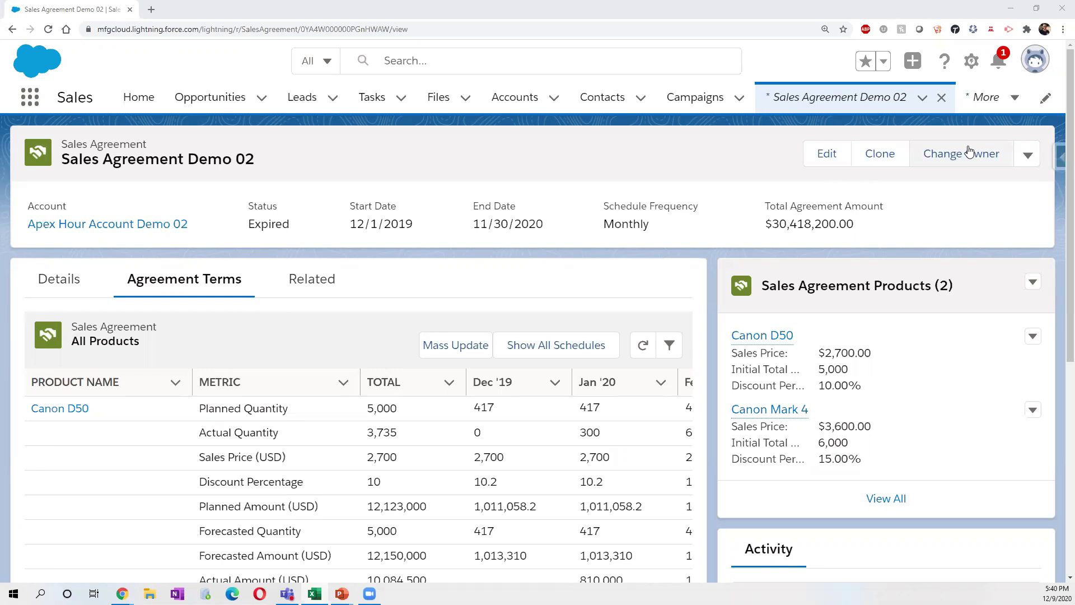
left_click(1025, 158)
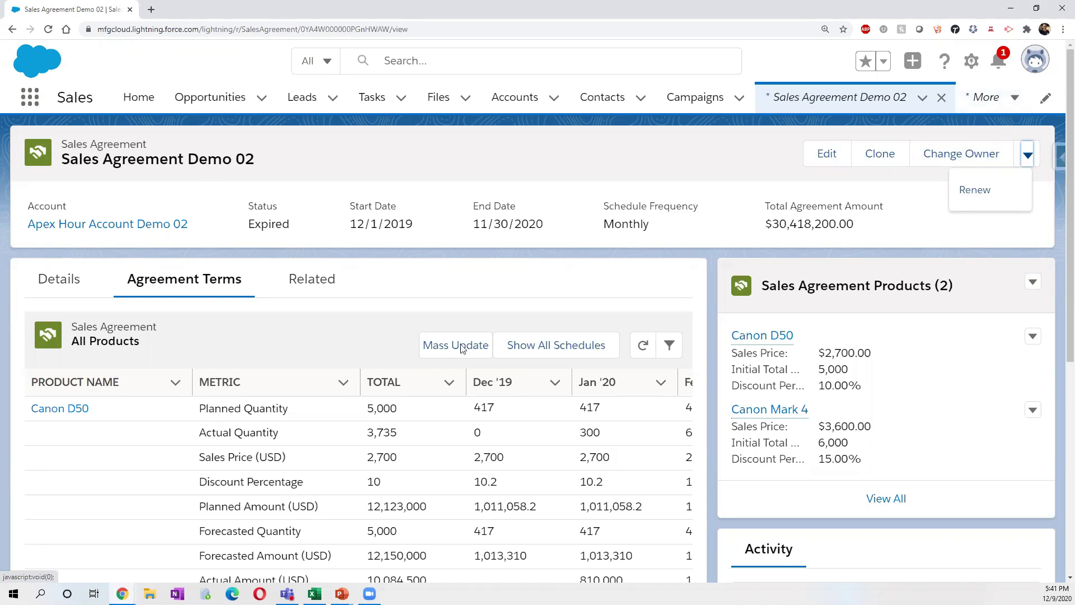
Switch to the browser window with Salesforce Setup and dismiss the site's permission request.
mouse_move(122, 593)
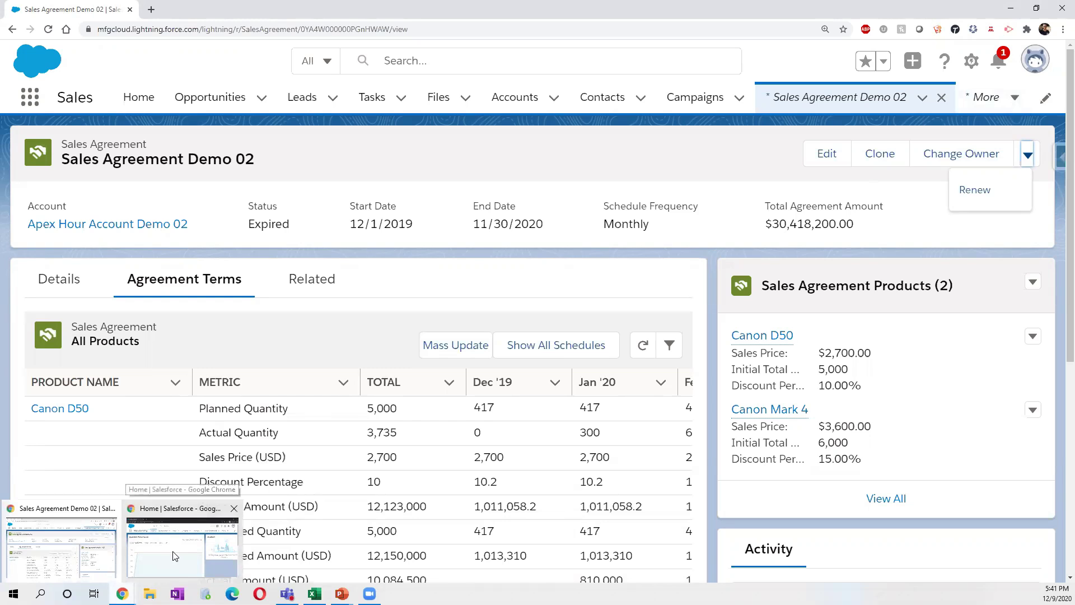
left_click(94, 550)
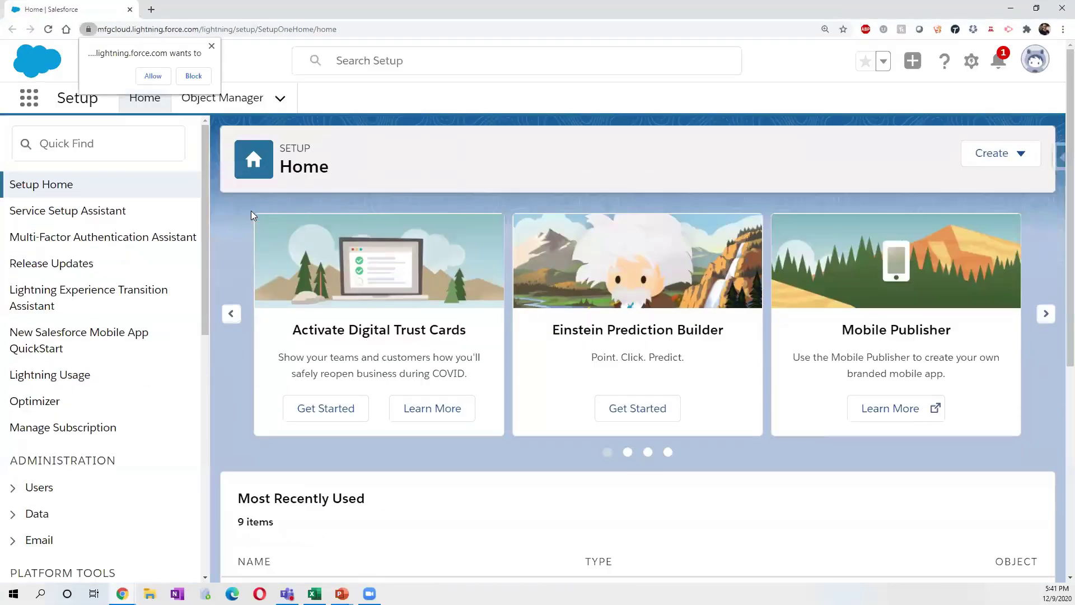
left_click(211, 45)
Search the Setup navigation for "permis" and open the Permission Sets page.
left_click(89, 147)
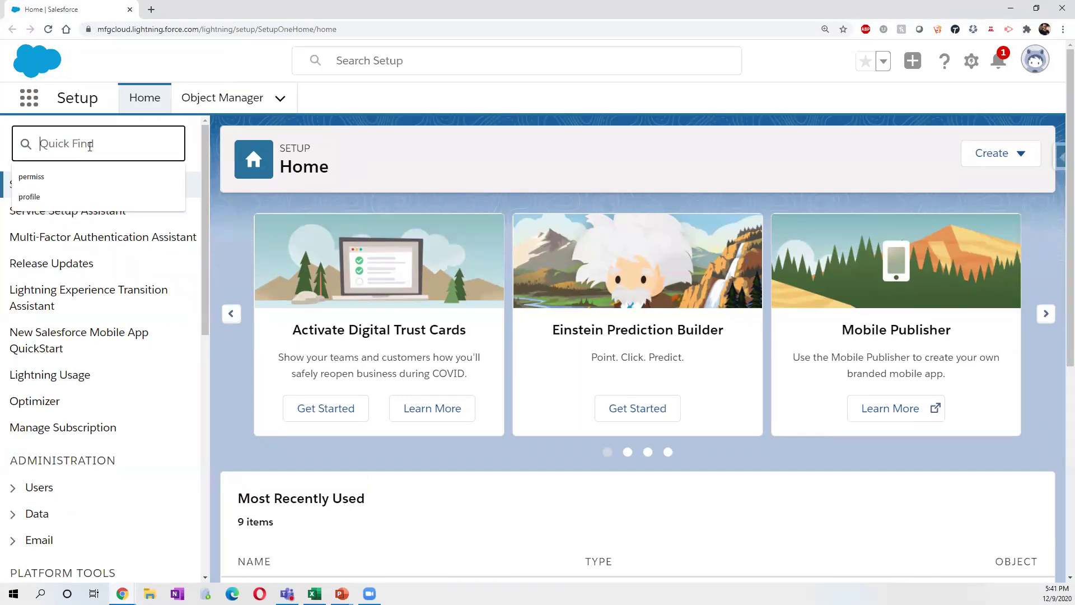
type("per")
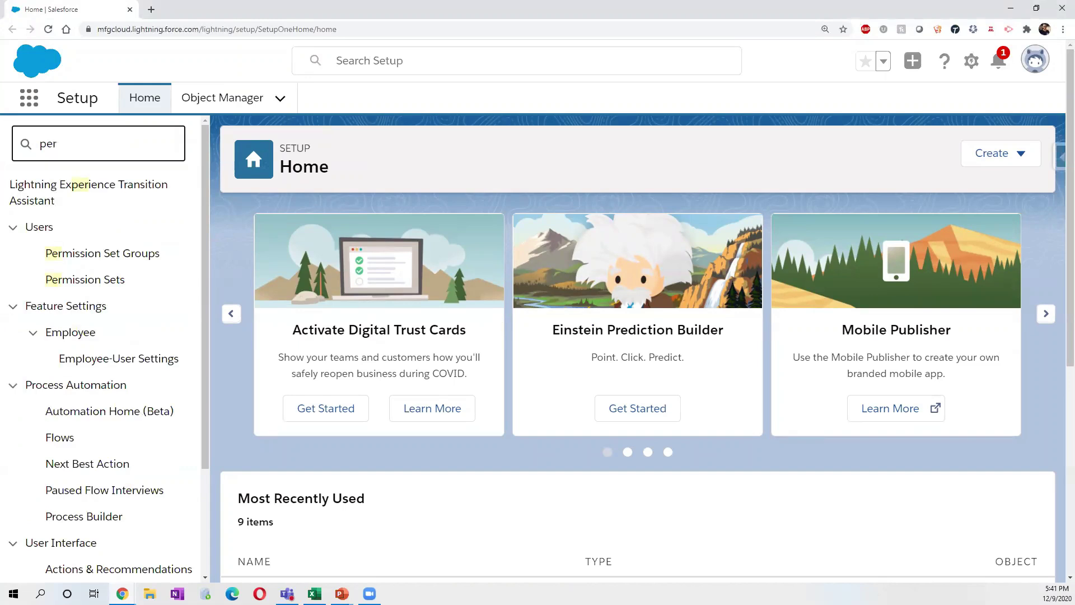
key("alt+Tab")
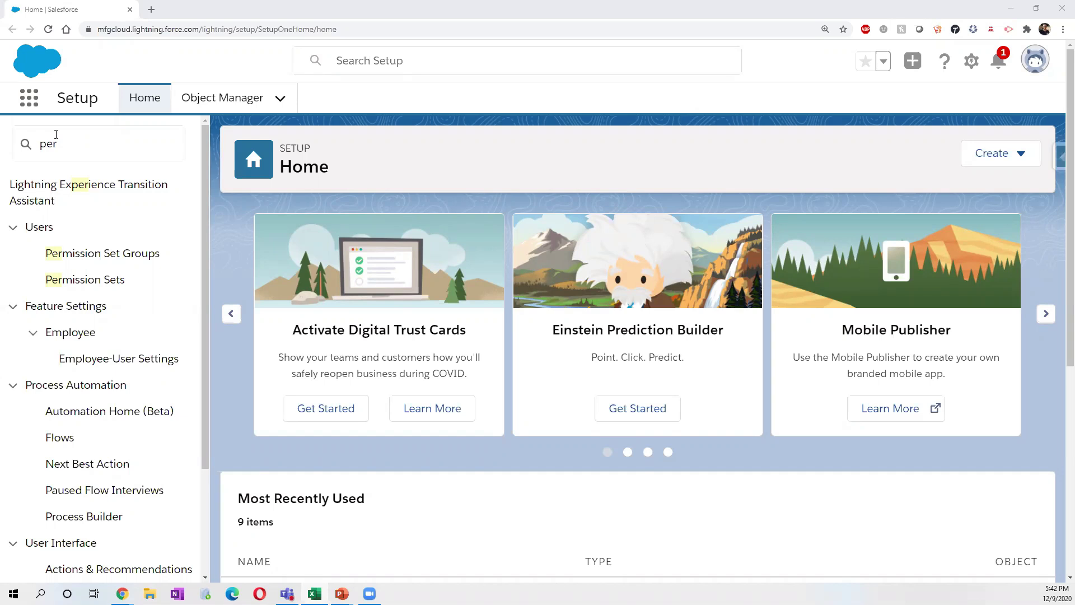
left_click(79, 144)
type("mis")
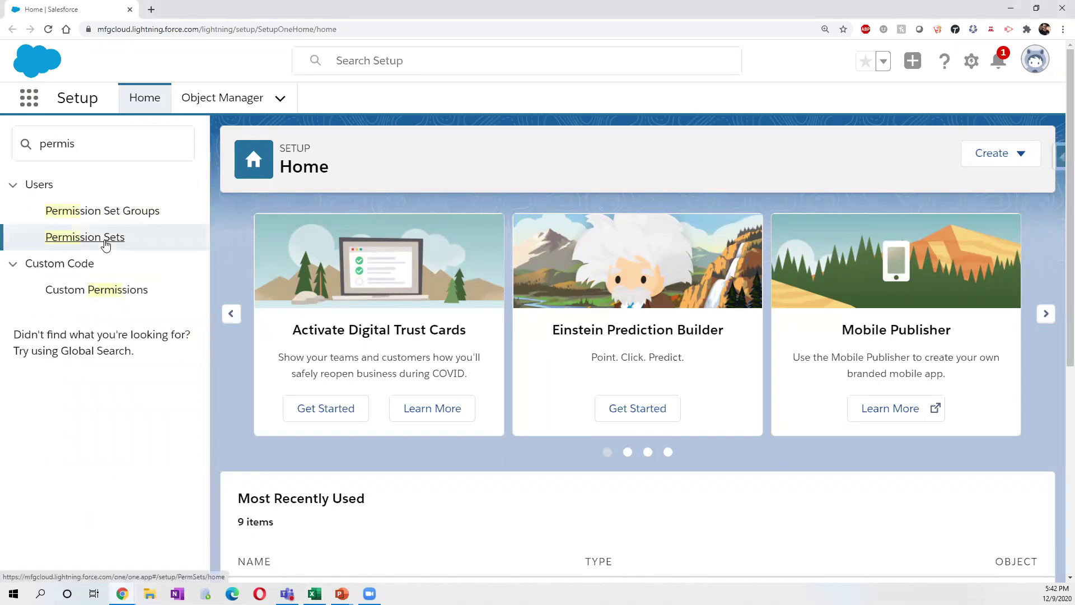
left_click(96, 242)
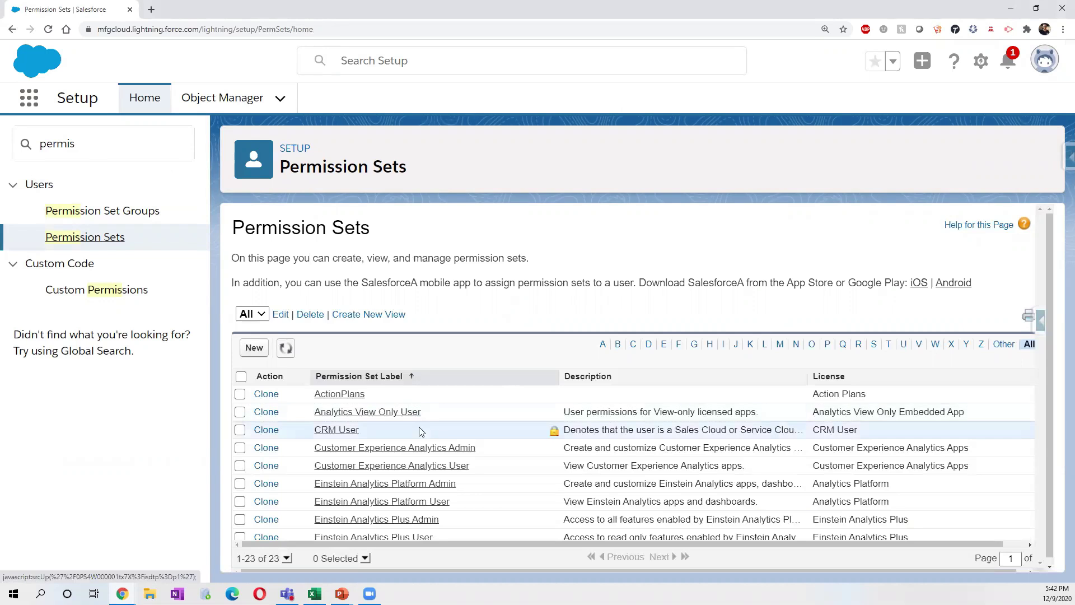
Locate the Manufacturing Sales Agreements permission set, open it in a new browser tab and read its description.
scroll(420, 431, "down", 4)
scroll(420, 431, "down", 3)
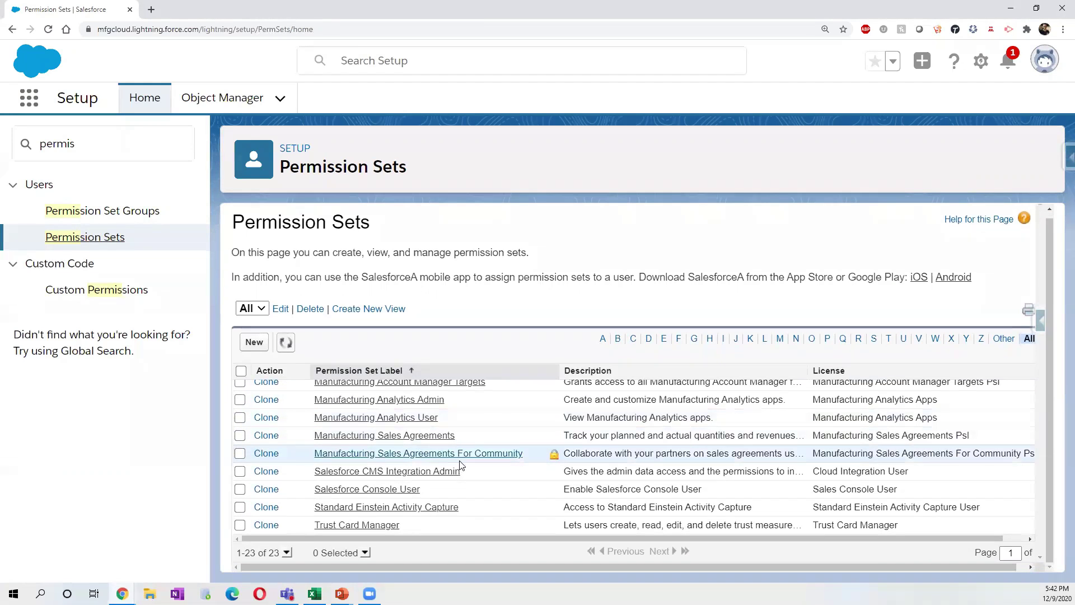
scroll(460, 465, "up", 1)
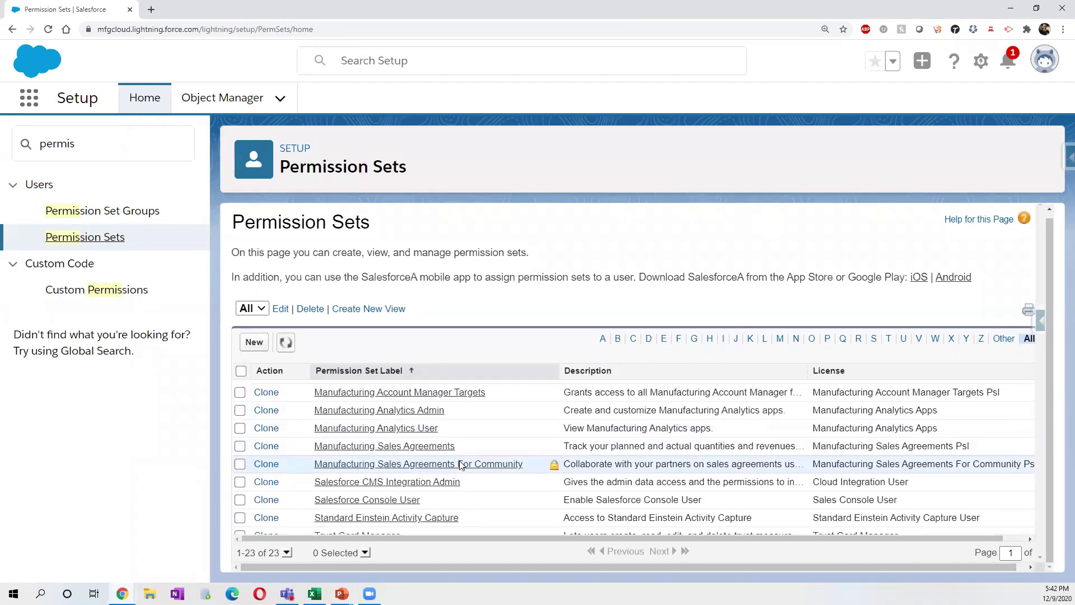
scroll(460, 465, "up", 1)
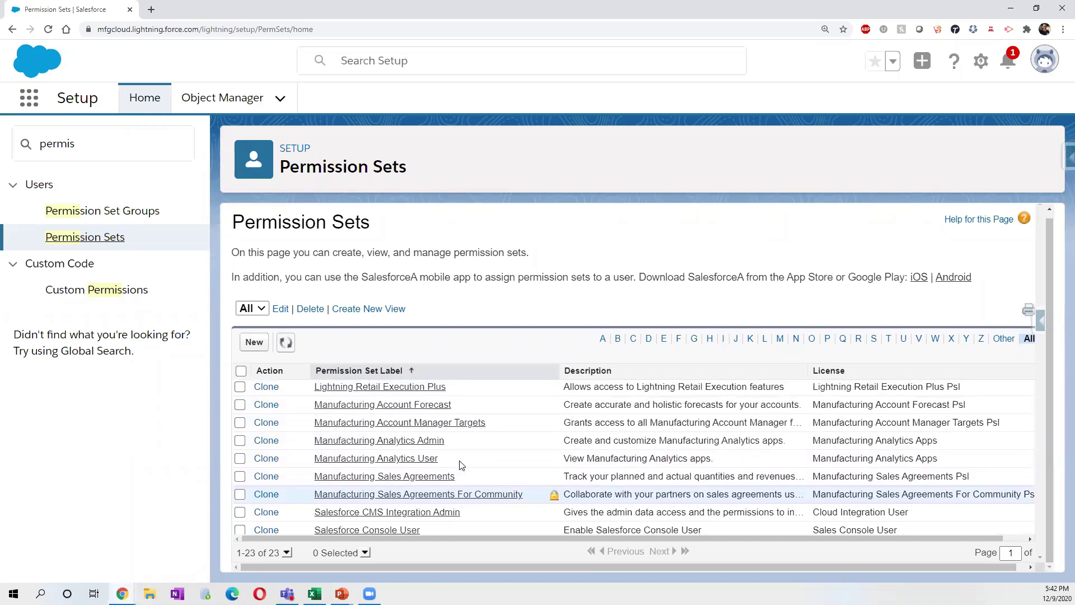
right_click(441, 481)
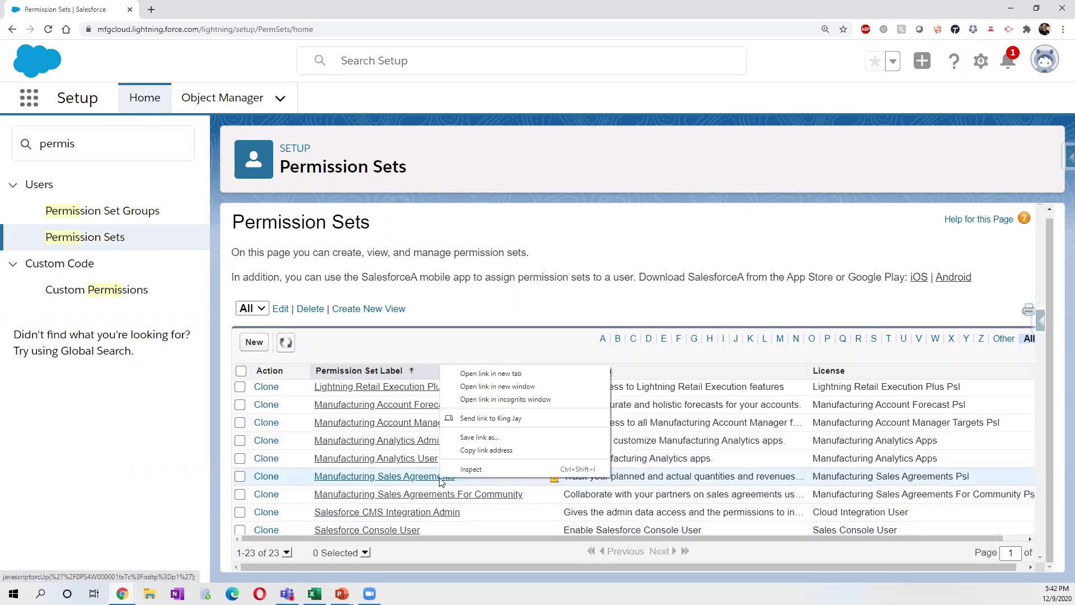
left_click(502, 381)
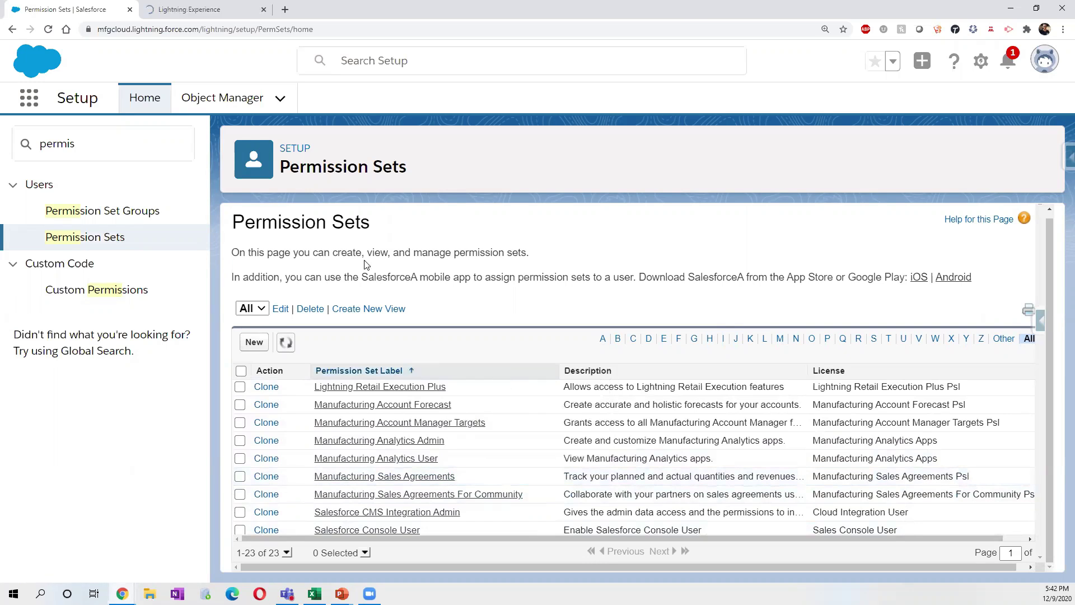
left_click(215, 11)
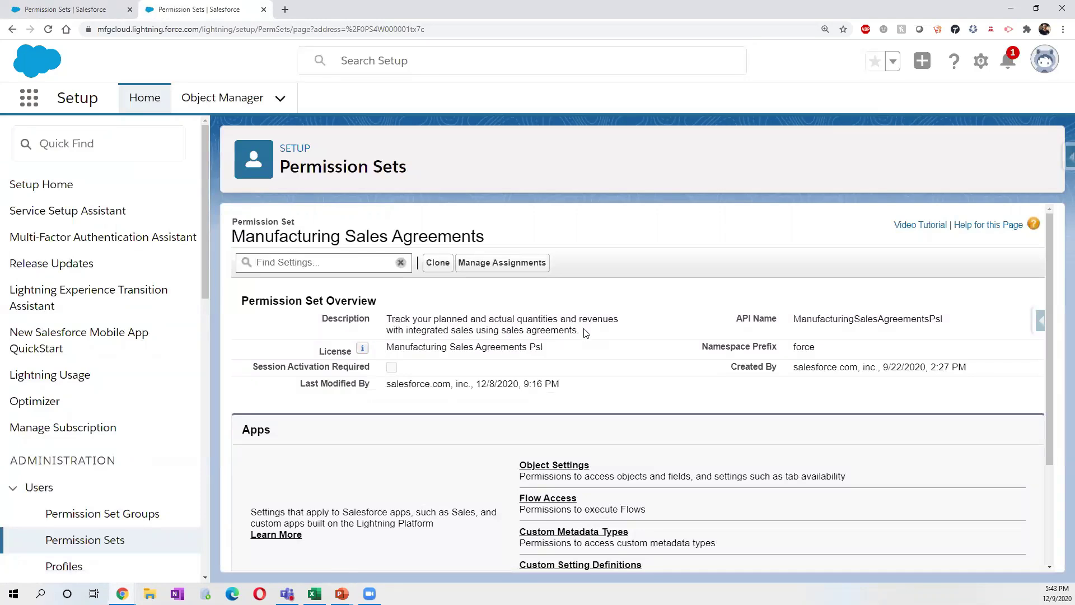
left_click_drag(584, 331, 387, 318)
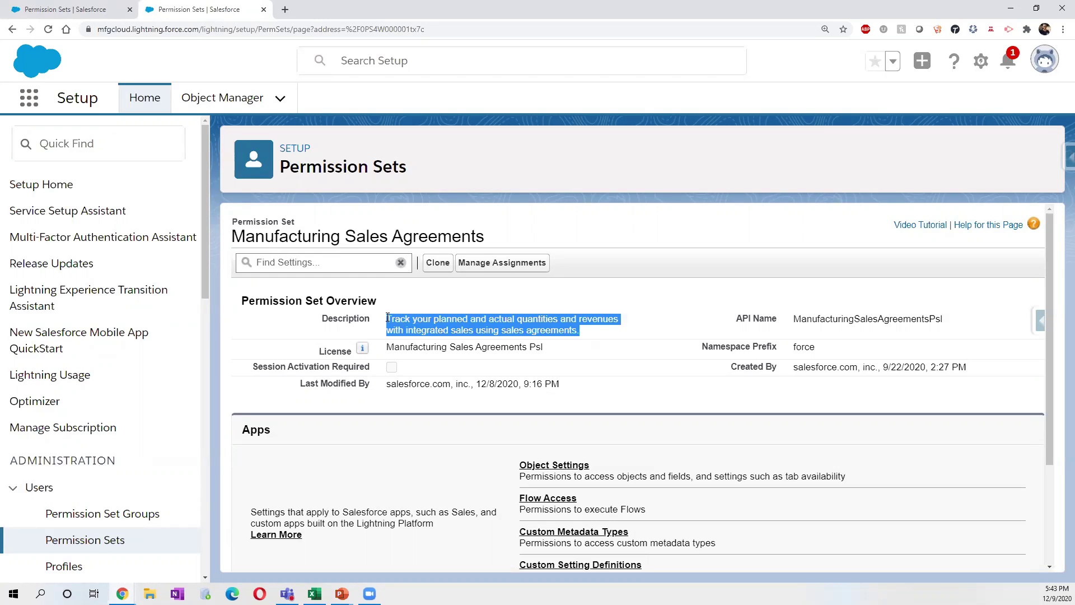
Open the Manufacturing Account Forecast permission set from the list in another browser tab and view its assigned users.
left_click(83, 11)
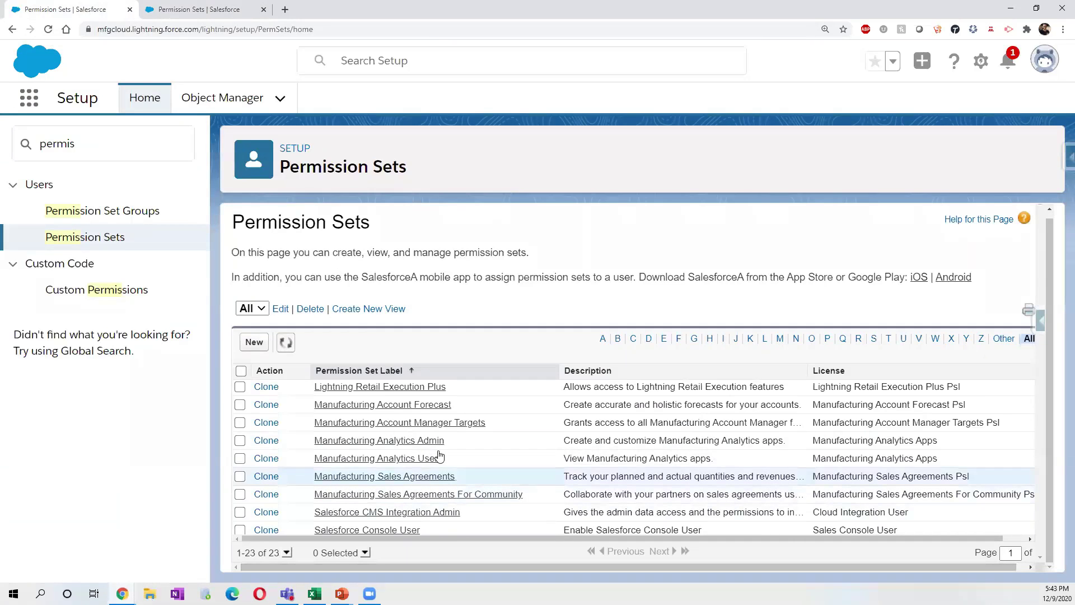
right_click(419, 411)
left_click(443, 421)
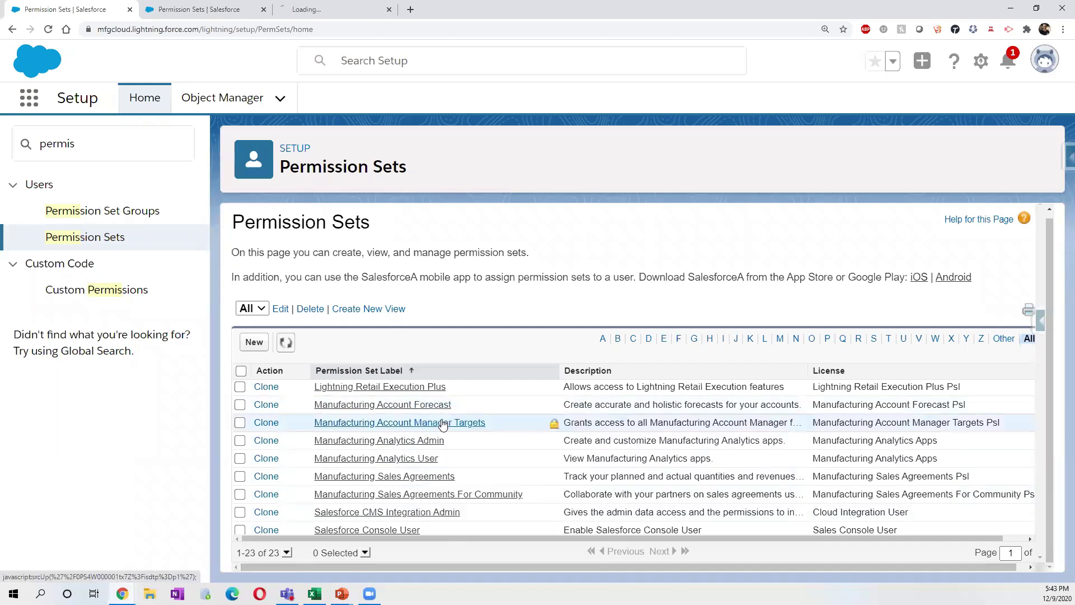
left_click(370, 12)
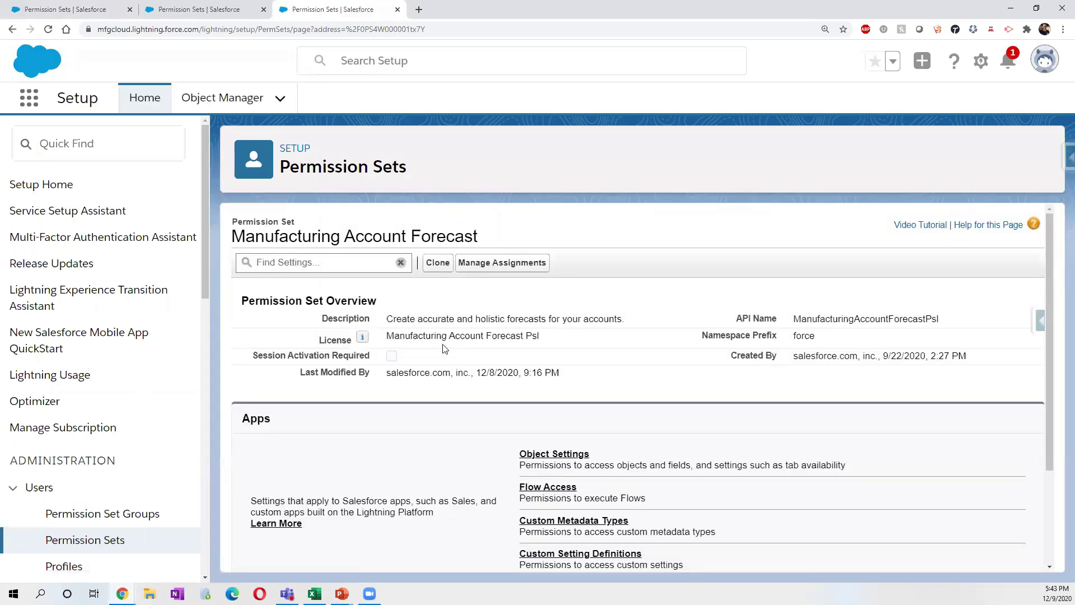
left_click(486, 266)
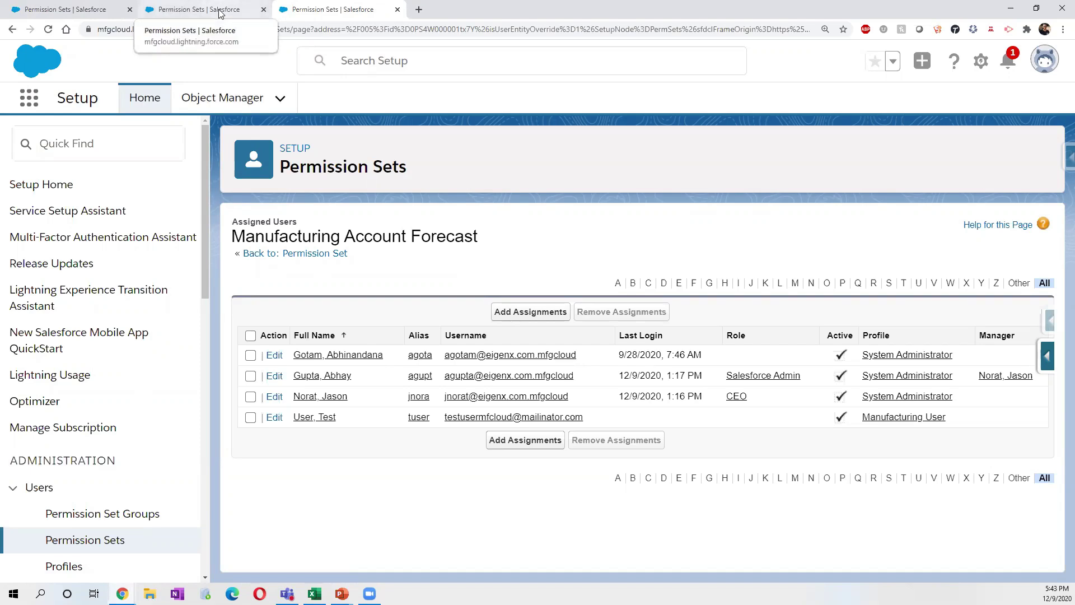
Search the Setup navigation for "role" and open the Roles page with the organization's role hierarchy.
left_click(67, 152)
type("role")
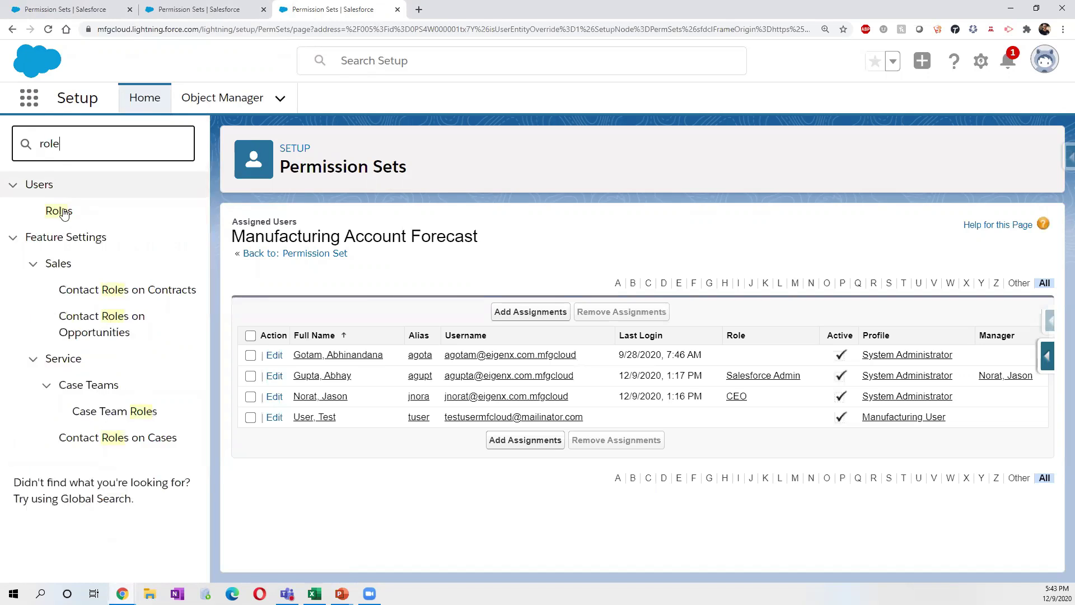
left_click(63, 216)
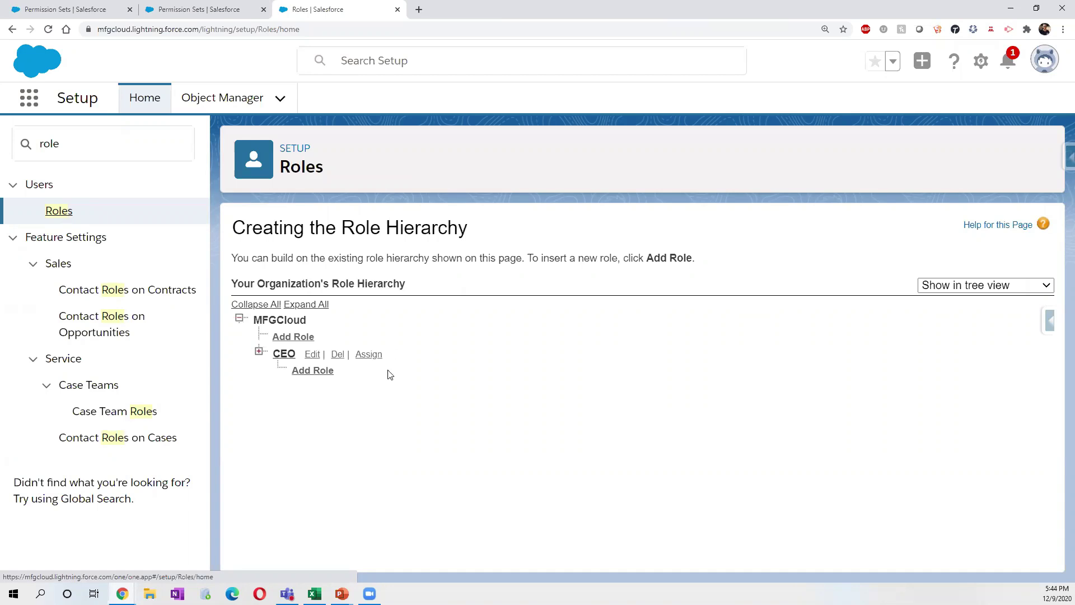
Start a new role directly under MFGCloud and enter Manager as its label.
left_click(293, 337)
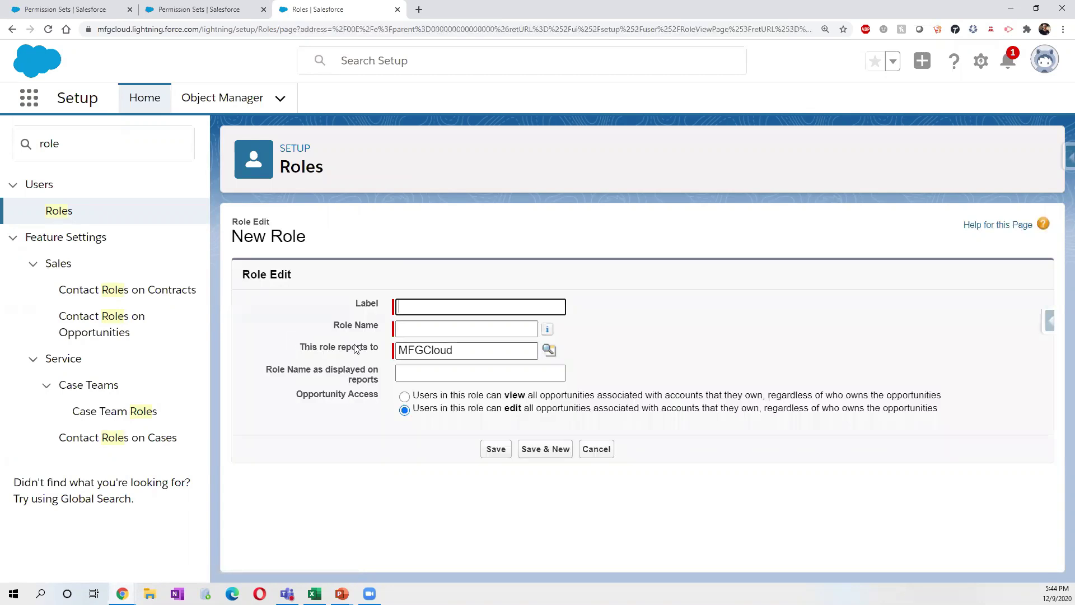
type("Manager")
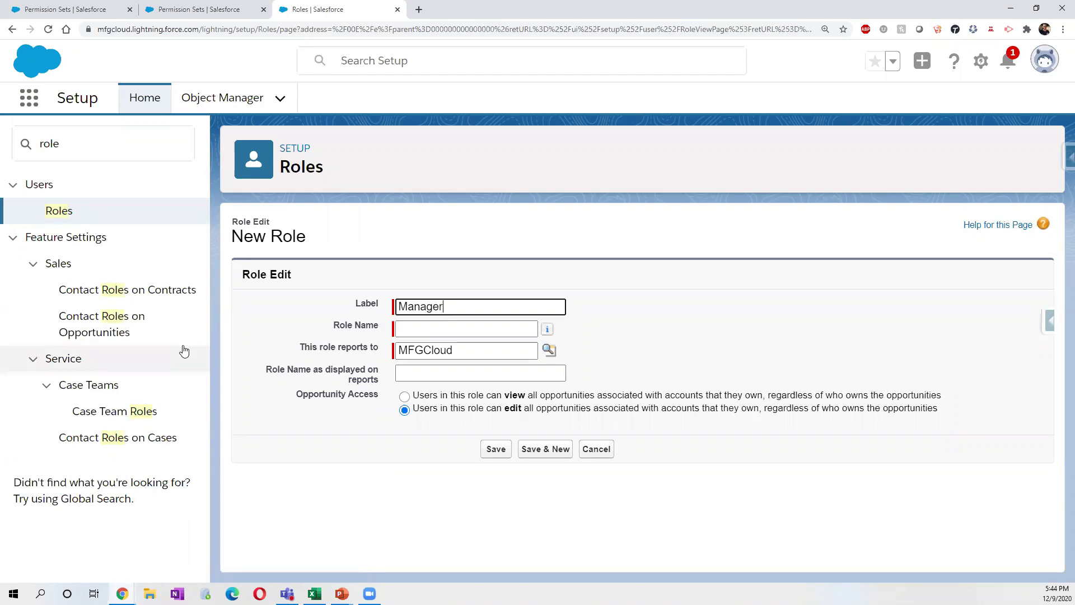
Search the Object Manager for "sales" and open the Sales Agreement object.
left_click(200, 109)
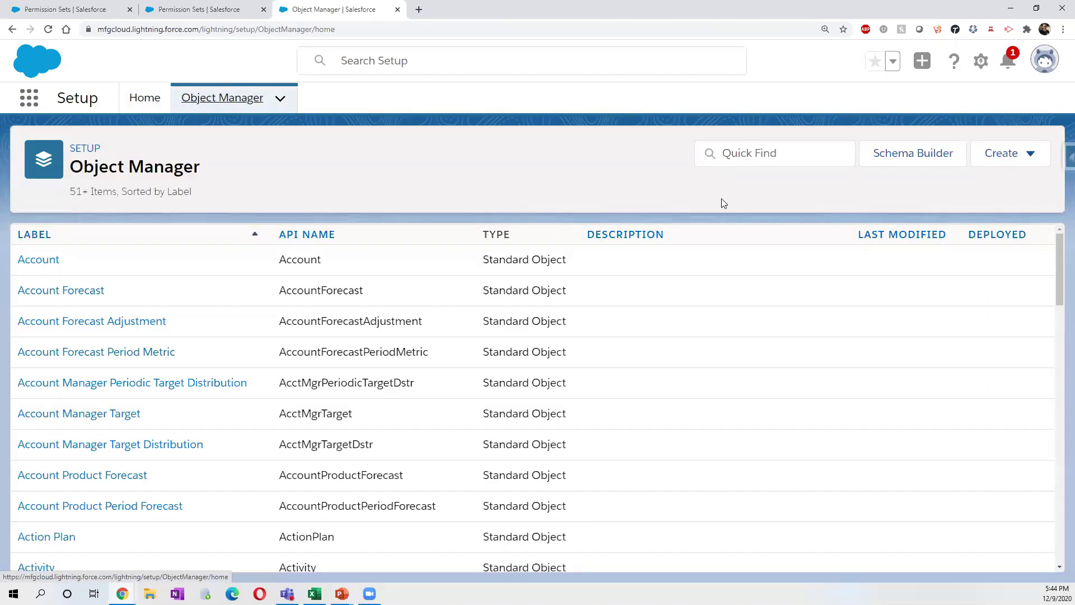
left_click(744, 151)
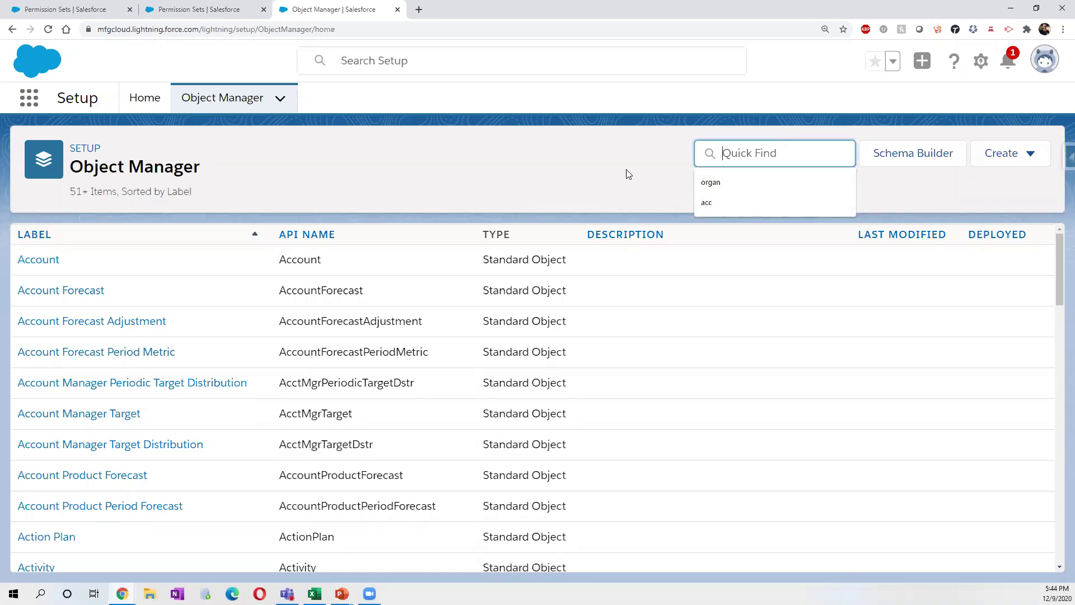
type("sales")
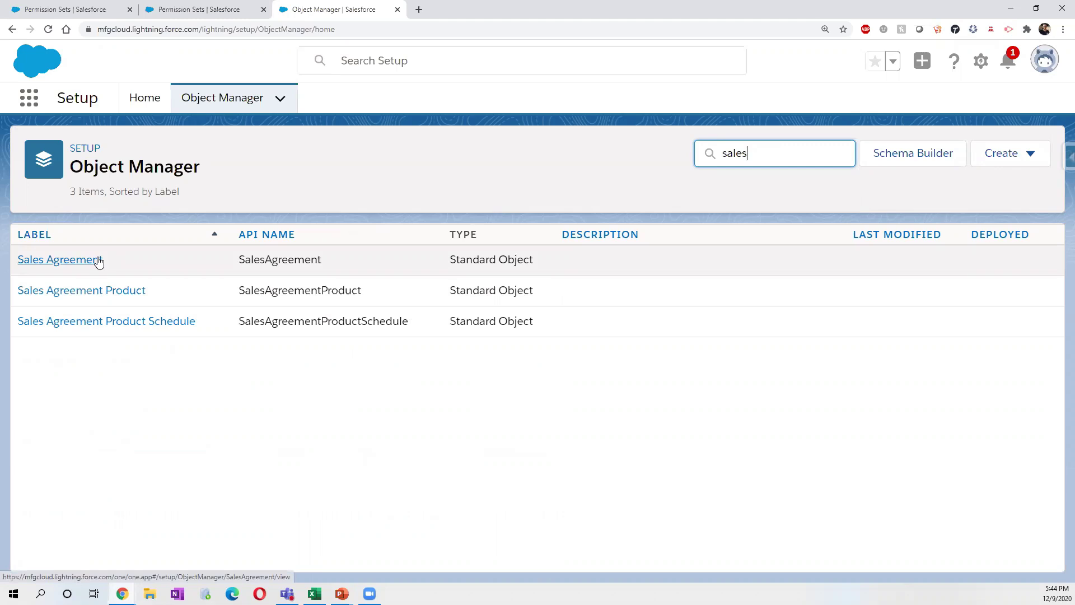
left_click(99, 260)
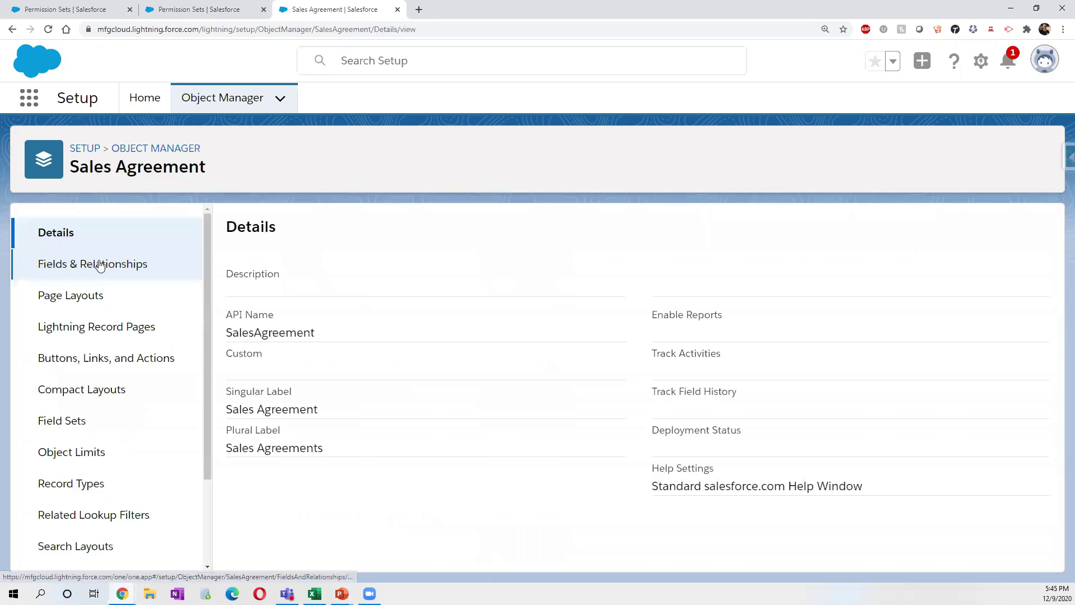
Open the object's Sales Agreement Layout, filter the available fields by "con", and clear the filter.
left_click(125, 298)
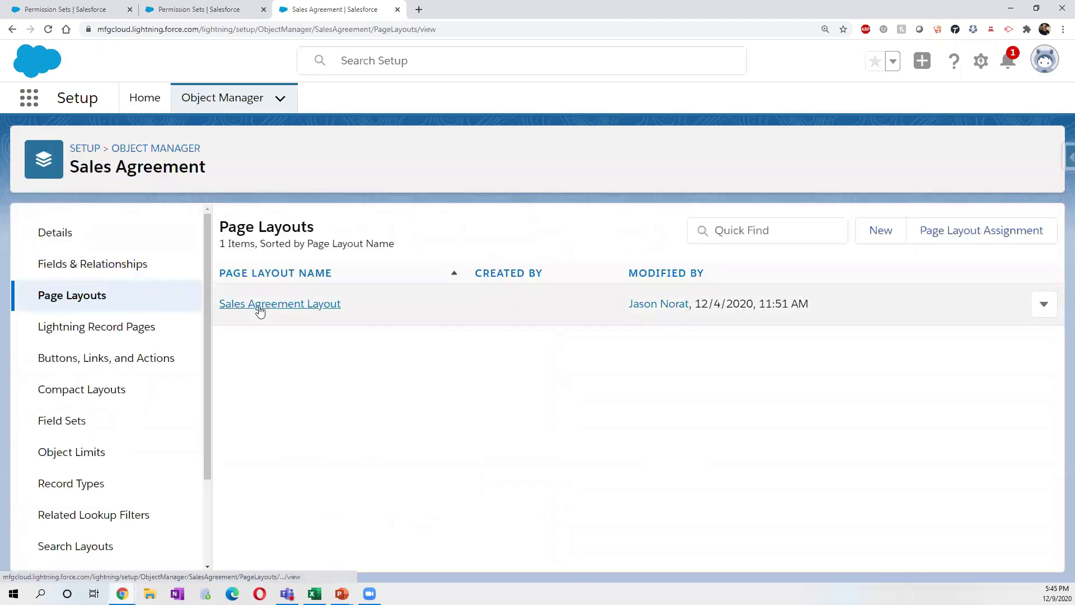
left_click(259, 304)
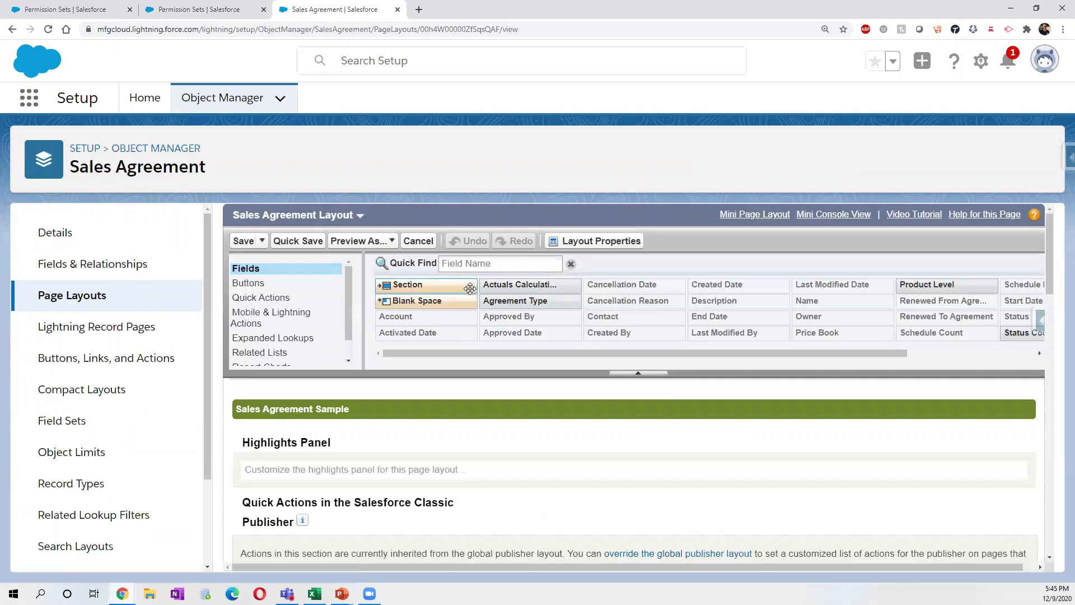
left_click(467, 263)
type("con")
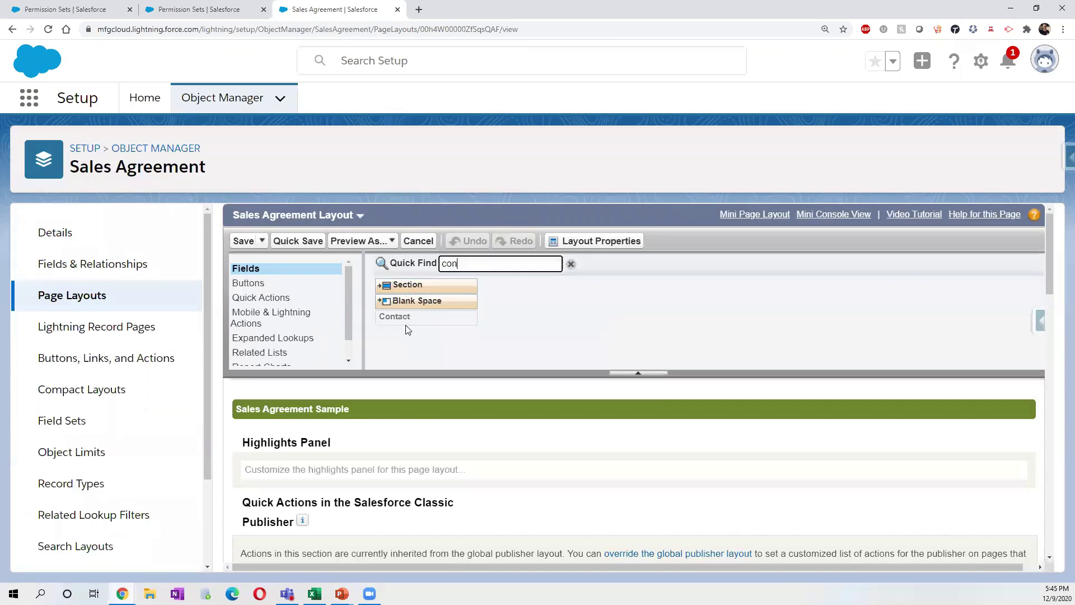
double_click(478, 268)
key("BackSpace")
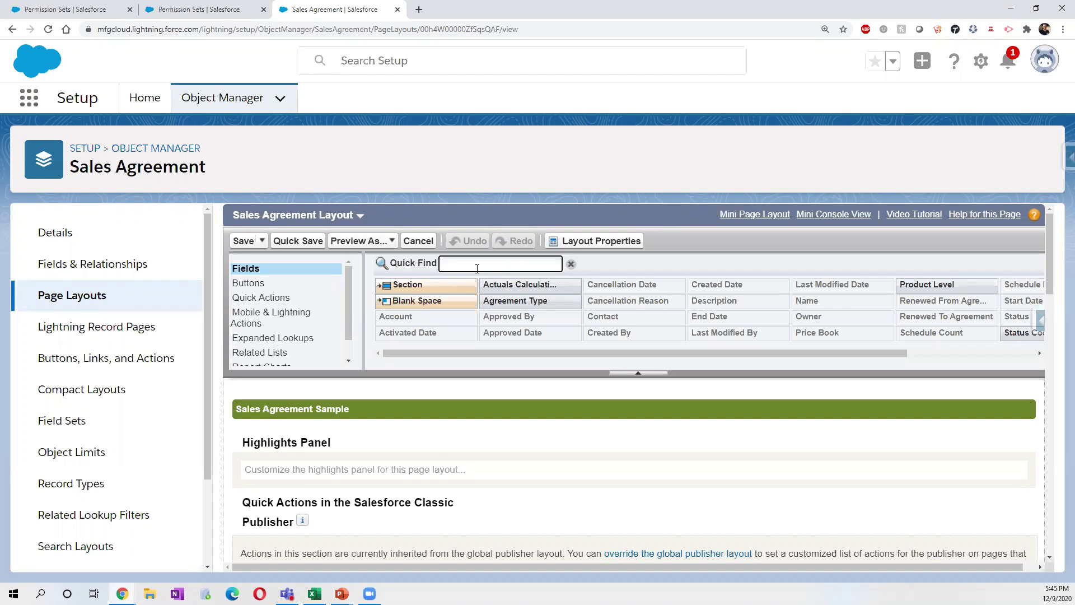
View the buttons available for the Sales Agreement Layout, including Submit for Approval.
scroll(436, 442, "down", 2)
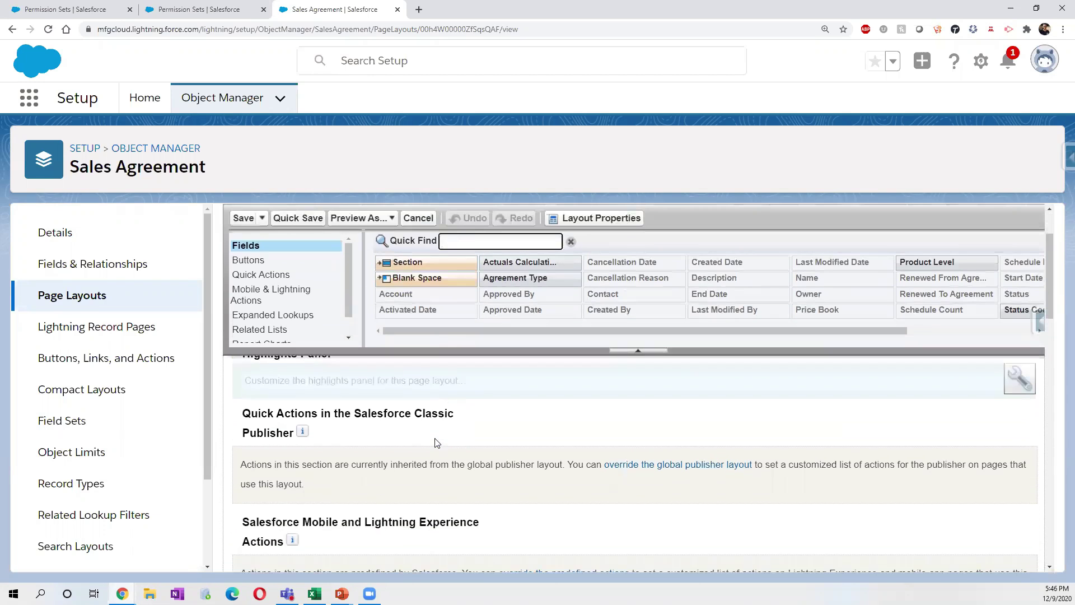
left_click(259, 263)
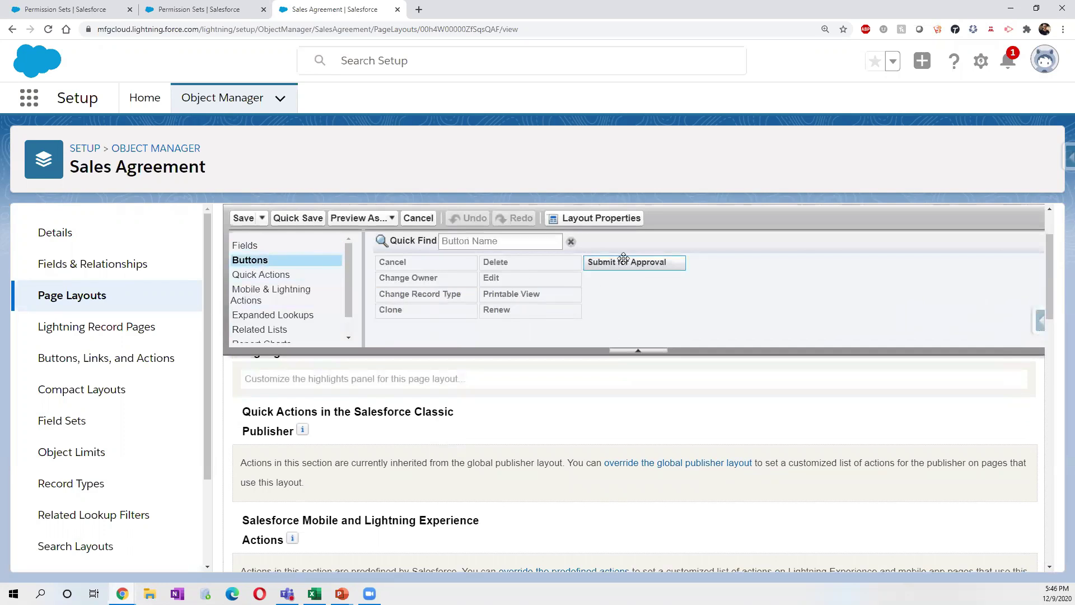
left_click_drag(655, 261, 657, 266)
Return to Setup Home, search for "sales agre", and open the Sales Agreements settings under Manufacturing.
left_click(92, 149)
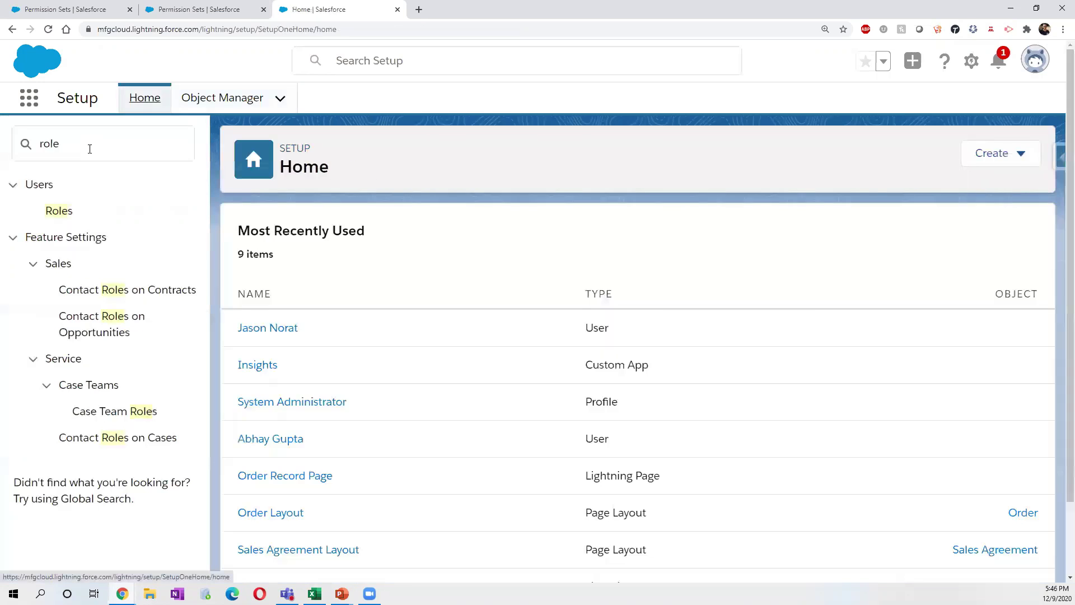
double_click(90, 147)
type("sales")
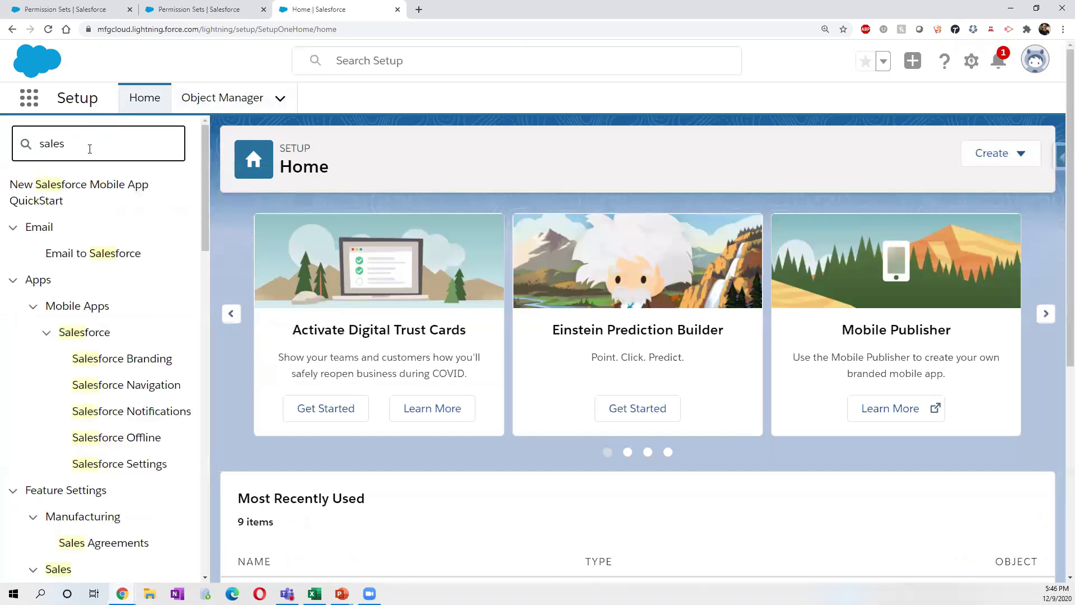
type(" agre")
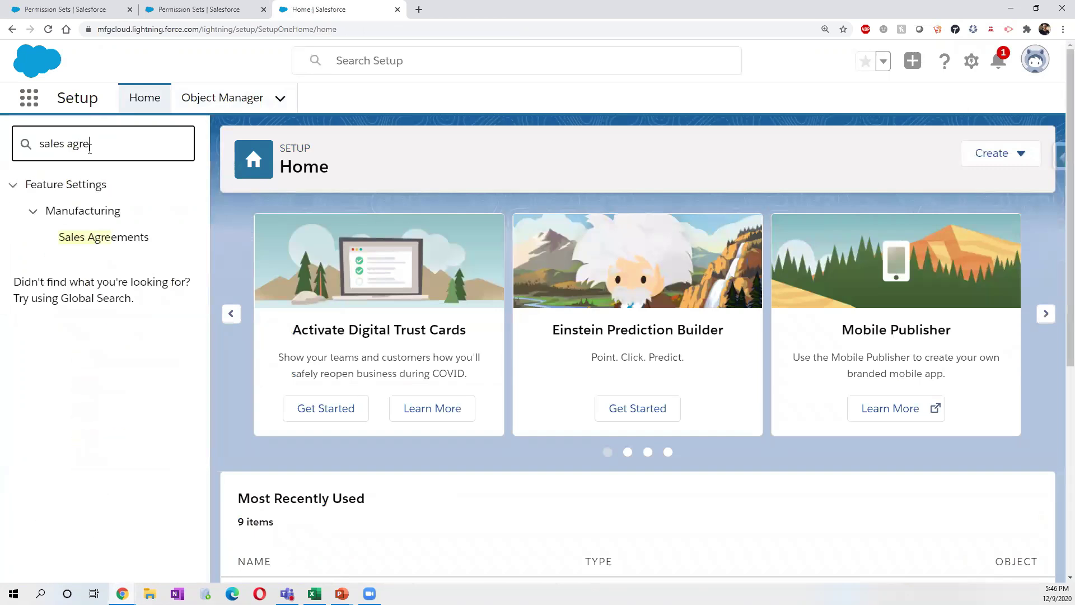
left_click(115, 239)
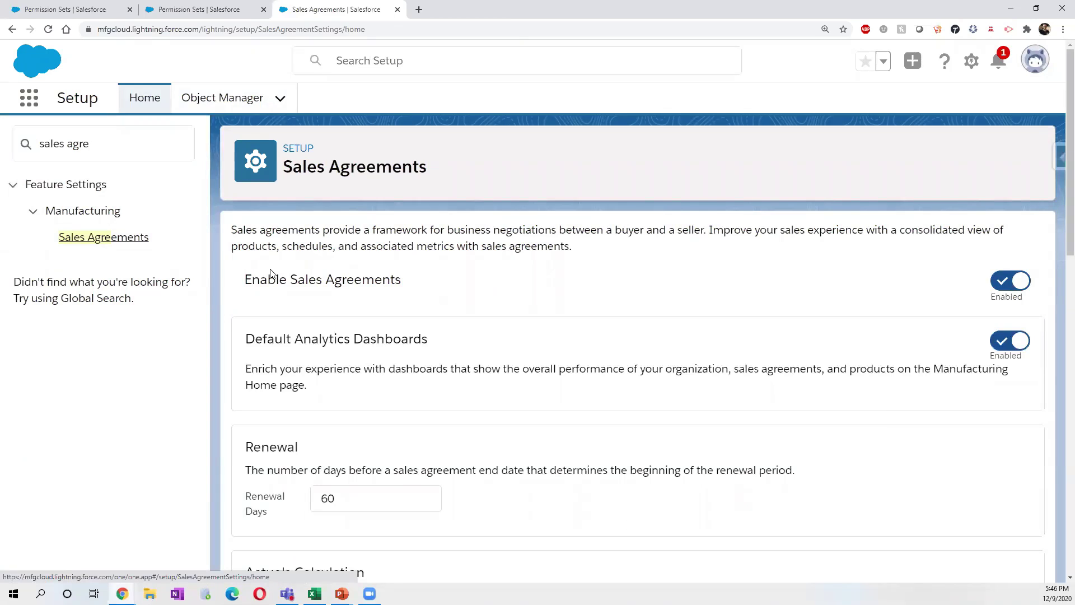
Review the Sales Agreements settings for dashboards, renewal days, actuals calculation, metrics mapping, agreement terms metrics, approval process and email notification.
scroll(271, 273, "down", 1)
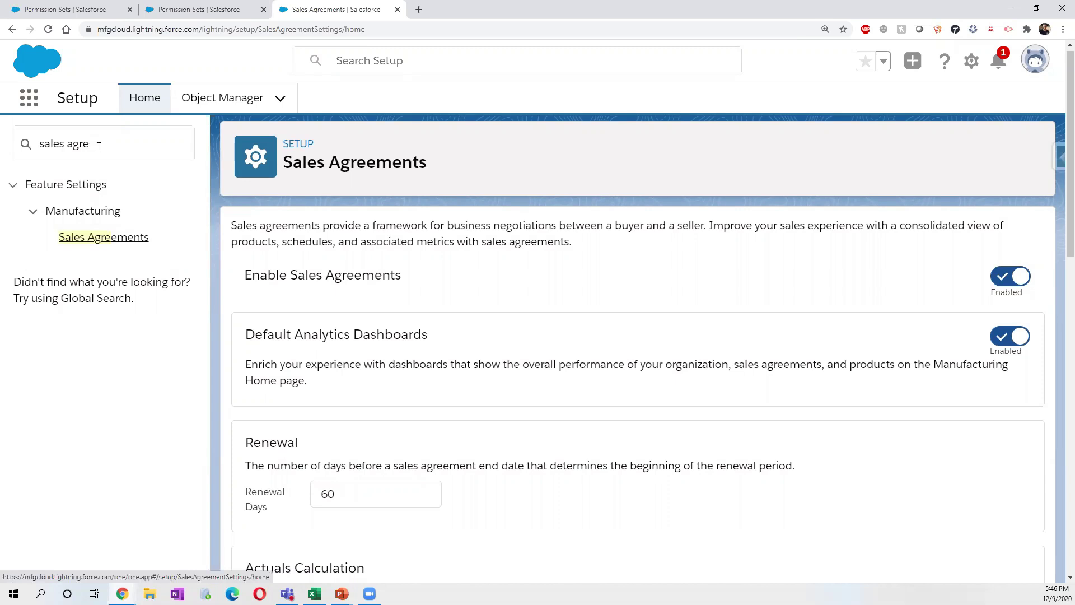
scroll(346, 343, "down", 3)
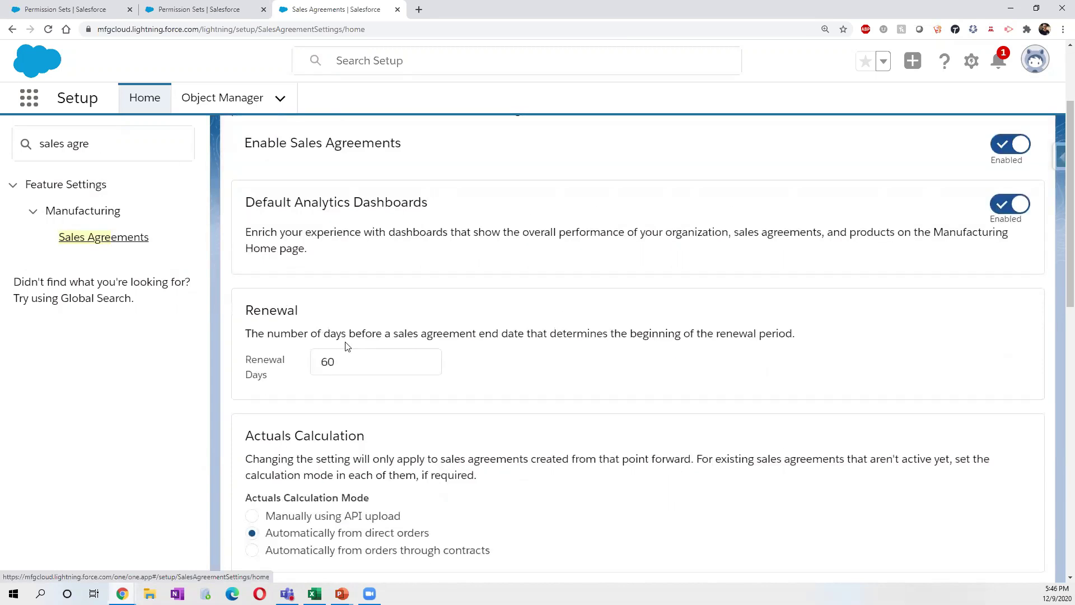
scroll(346, 346, "up", 1)
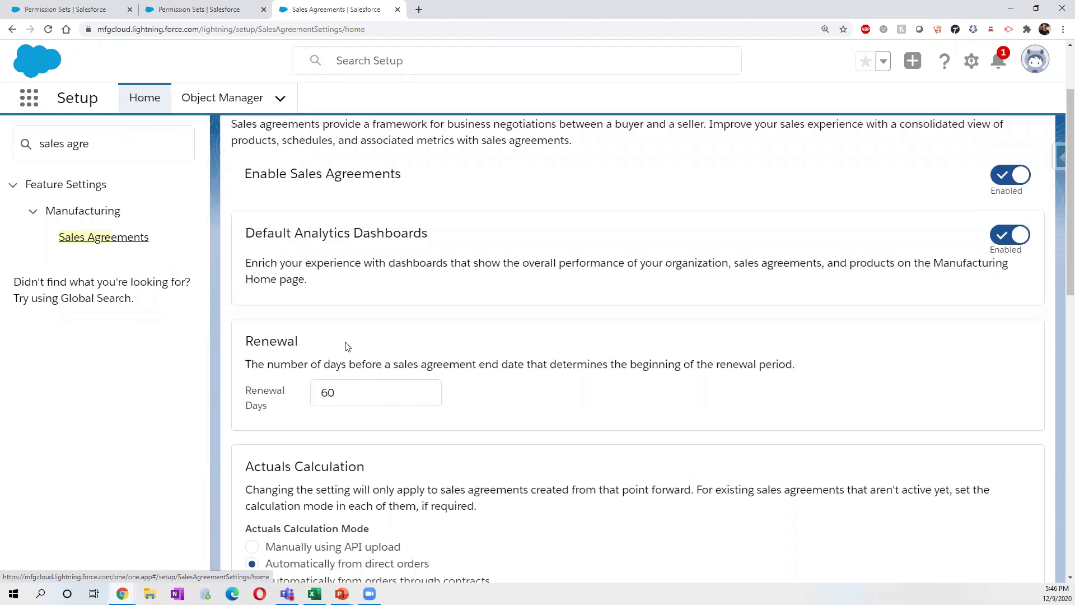
scroll(346, 347, "down", 2)
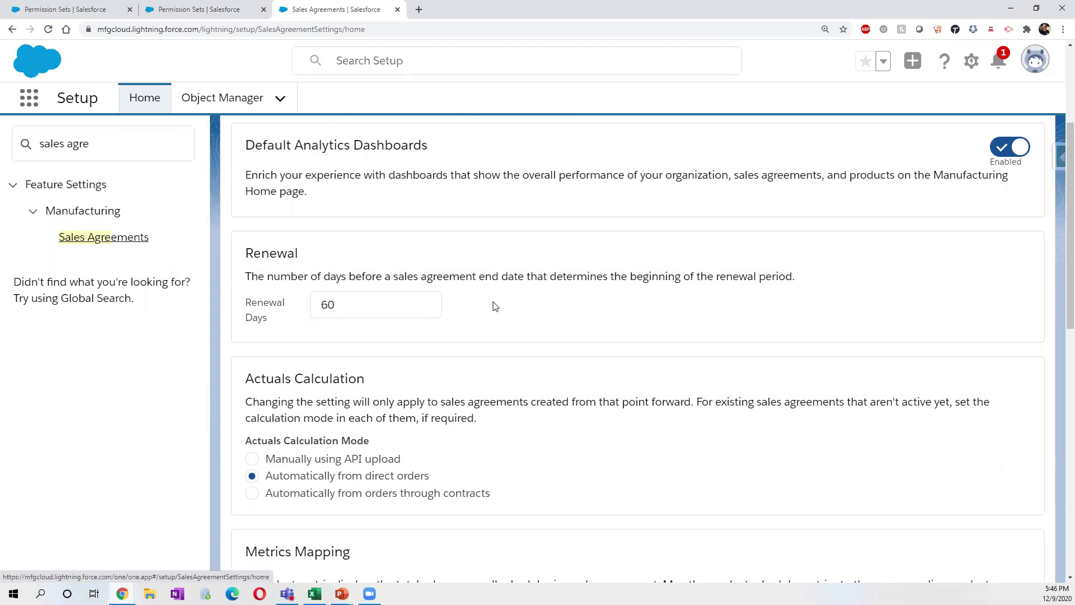
scroll(495, 306, "down", 1)
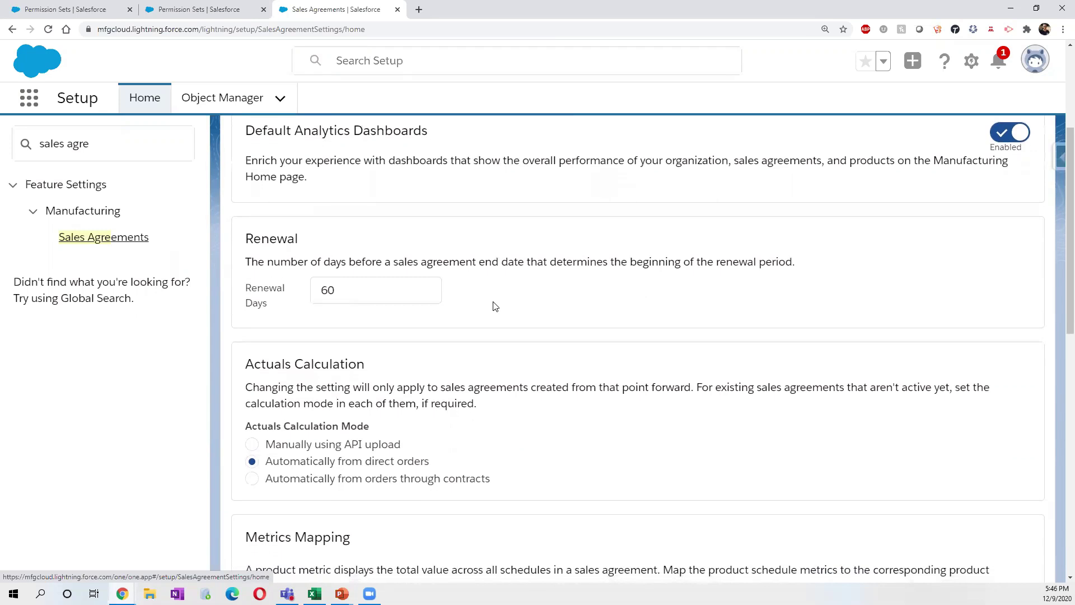
scroll(495, 307, "down", 1)
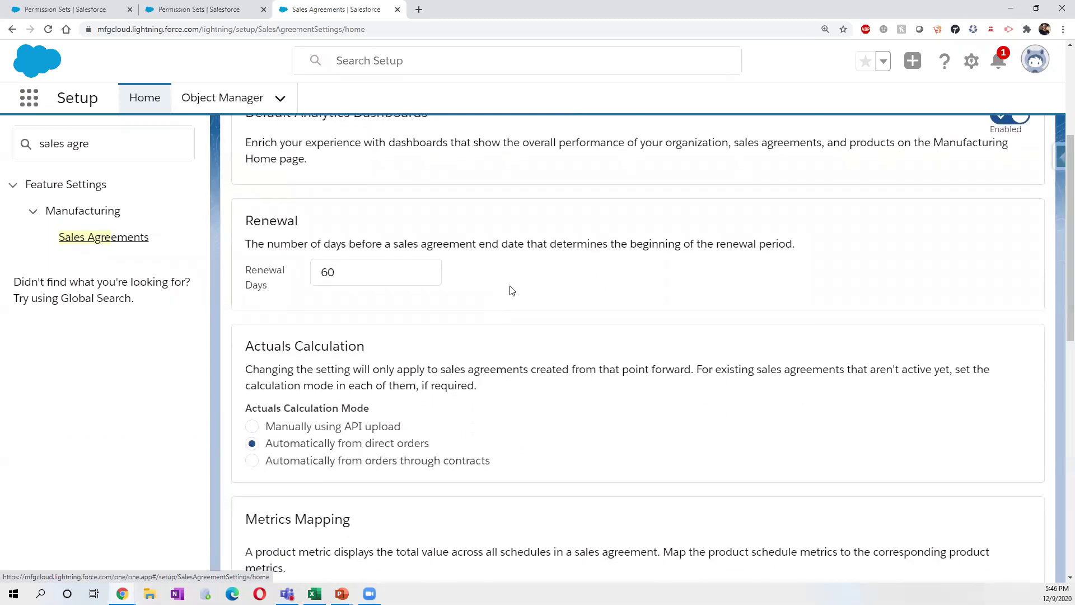
scroll(510, 291, "down", 3)
scroll(510, 291, "down", 1)
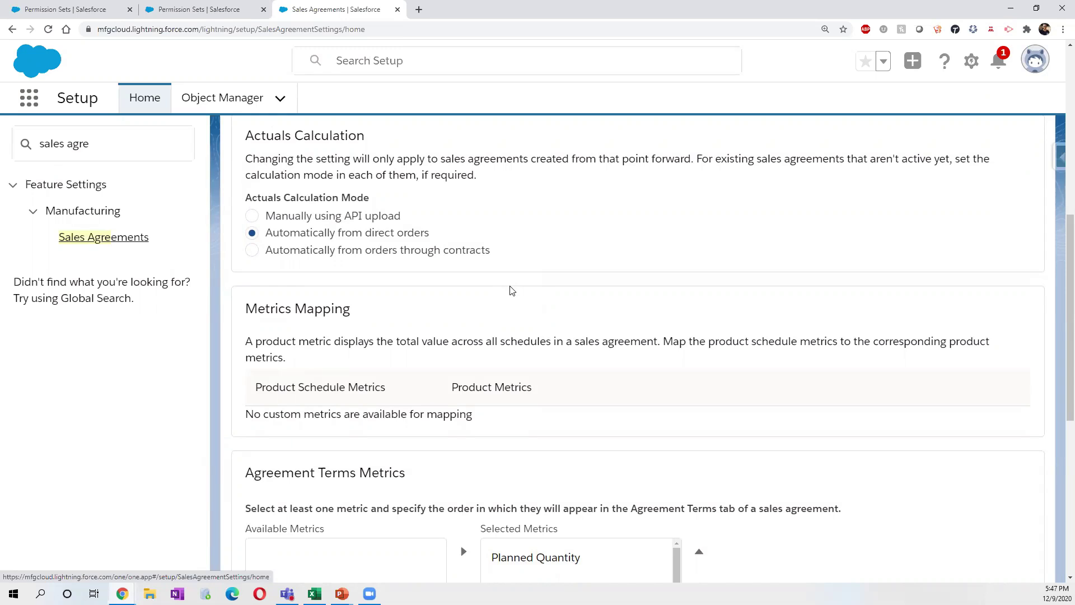
scroll(510, 291, "down", 5)
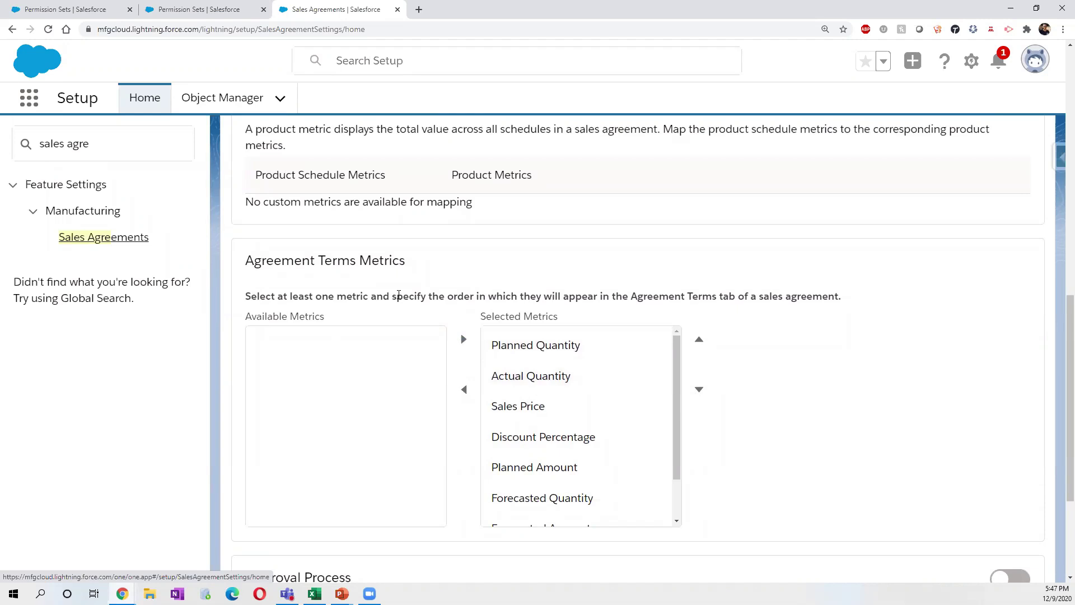
scroll(399, 296, "down", 3)
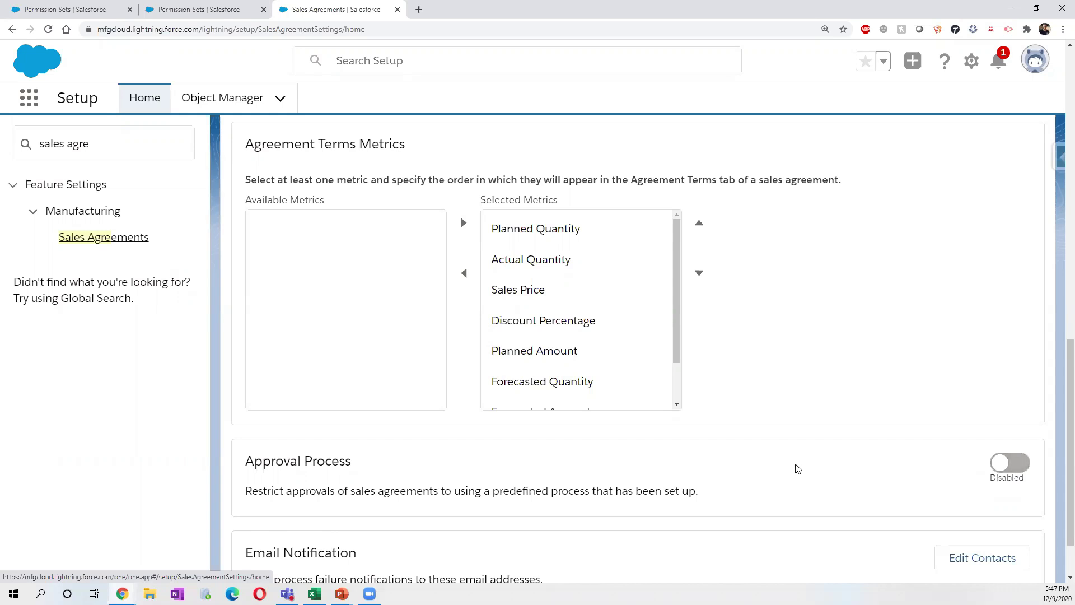
scroll(798, 469, "down", 1)
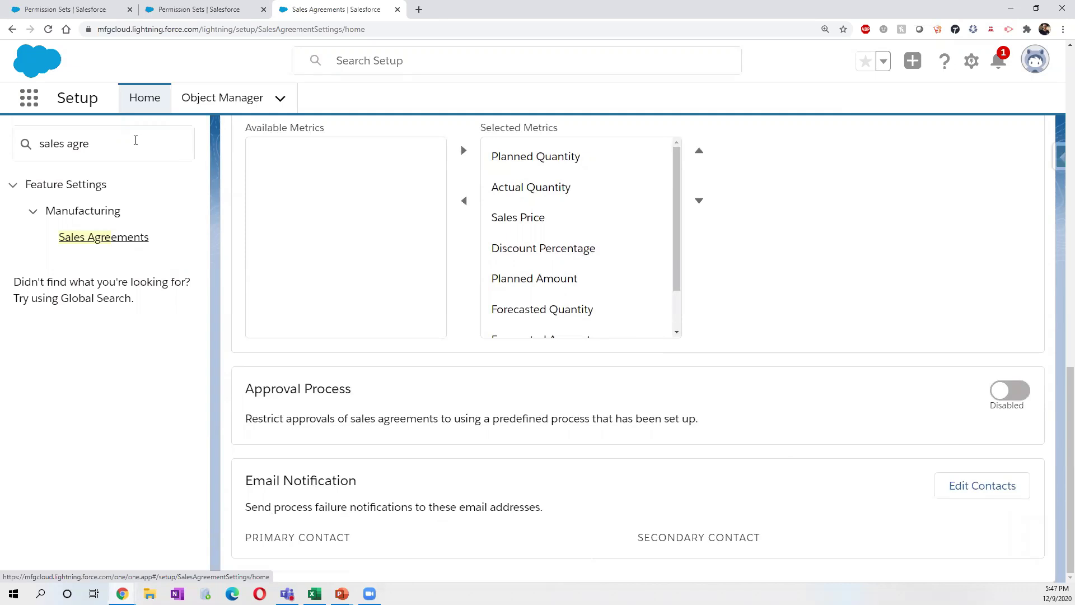
Search the Setup navigation for "acco" and open the Account Forecasting settings under Manufacturing.
triple_click(136, 140)
type("accocun")
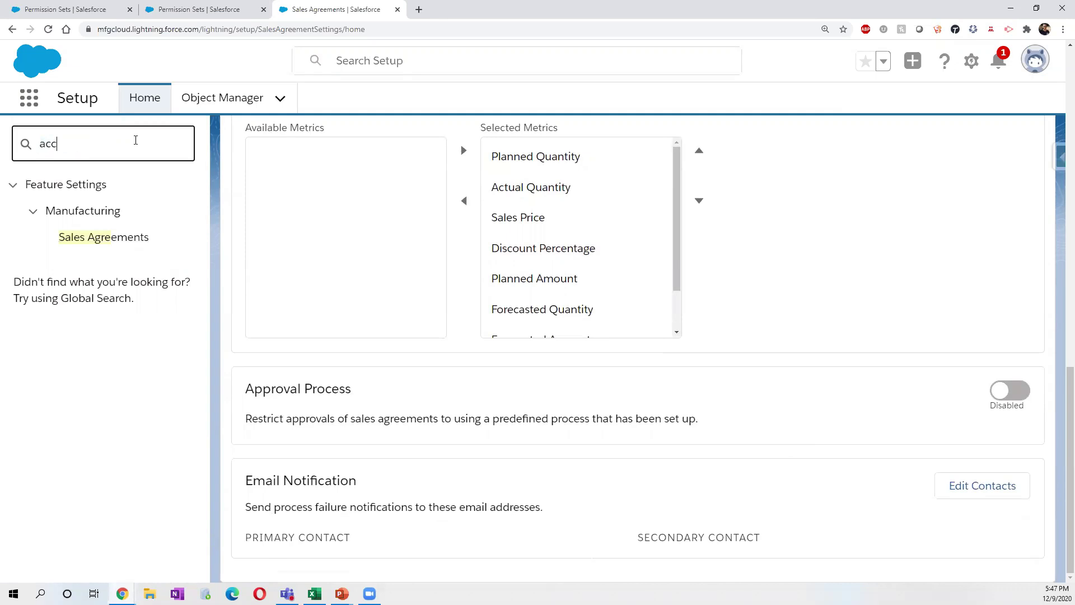
key("BackSpace")
key("BackSpace")
key("BackSpace")
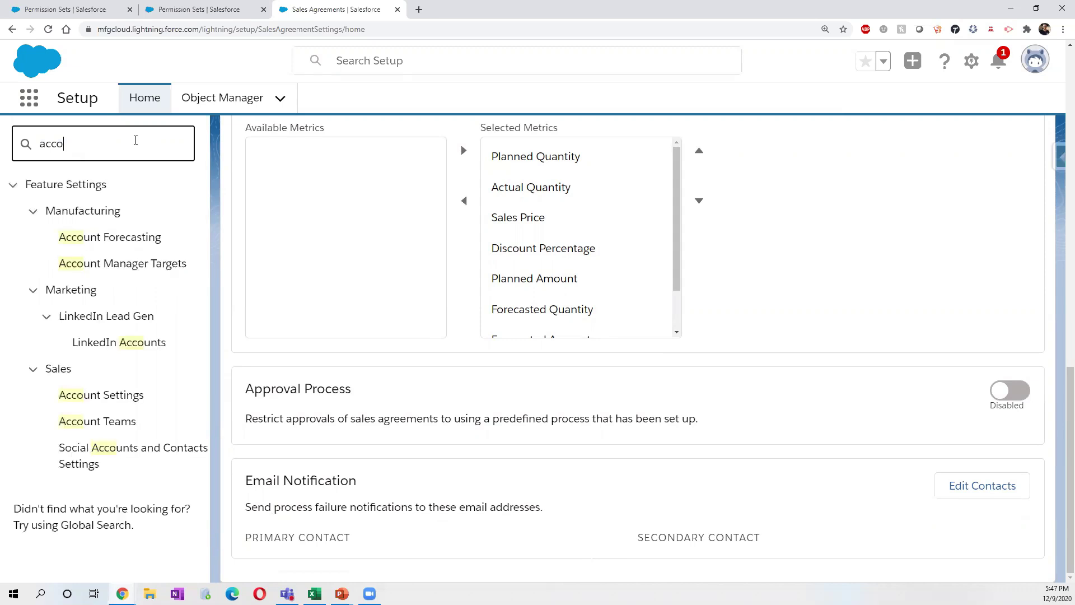
left_click(136, 239)
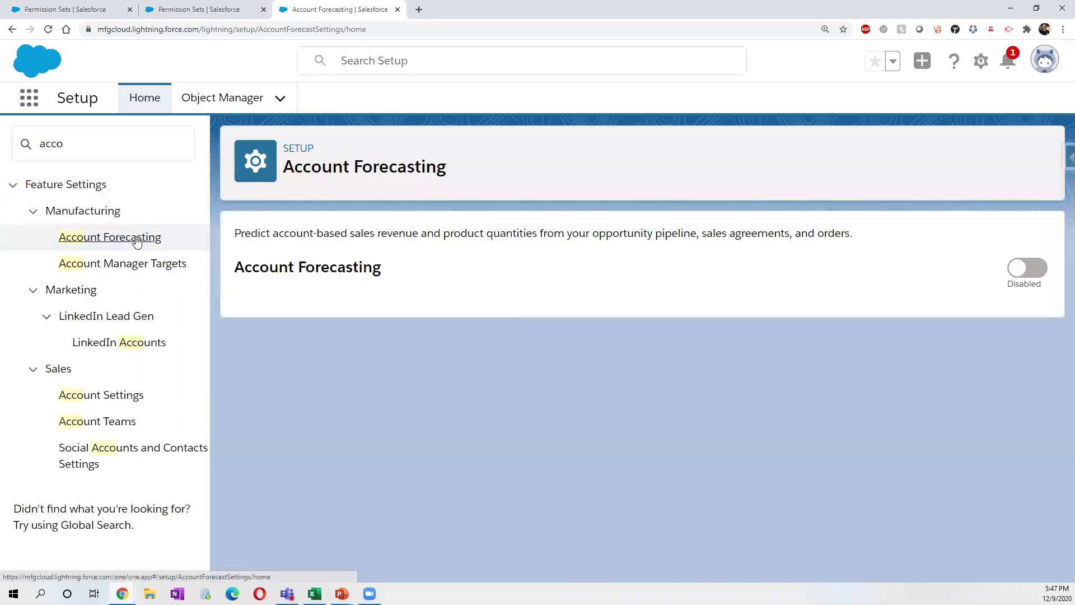
Review the Account Forecasting settings for generation, filters, adjustments, calculation, metrics mapping, forecast metrics, formula builder and email notifications.
scroll(272, 267, "down", 1)
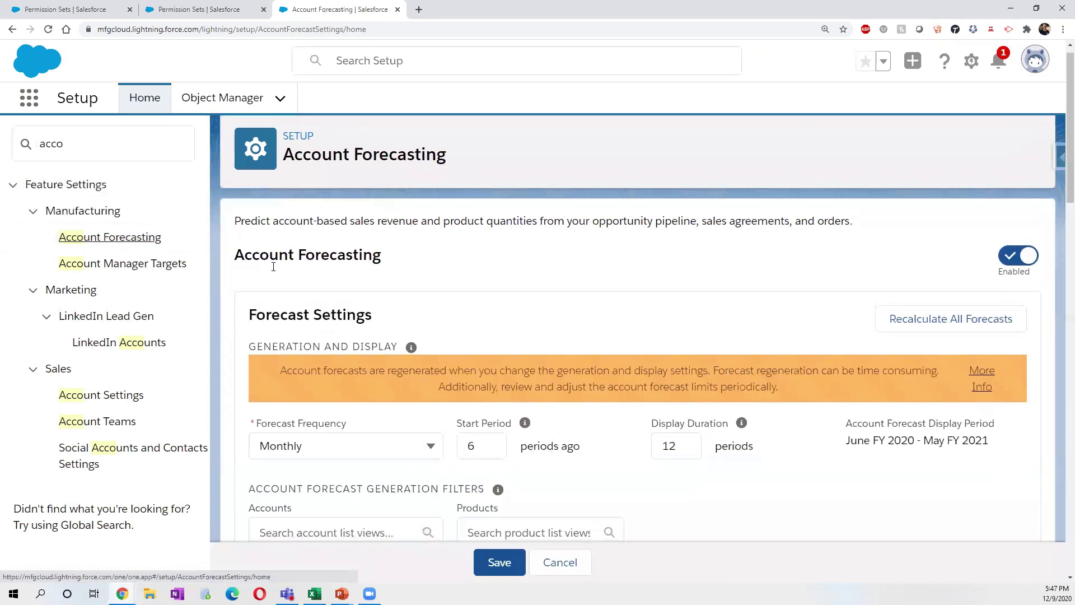
scroll(273, 269, "down", 1)
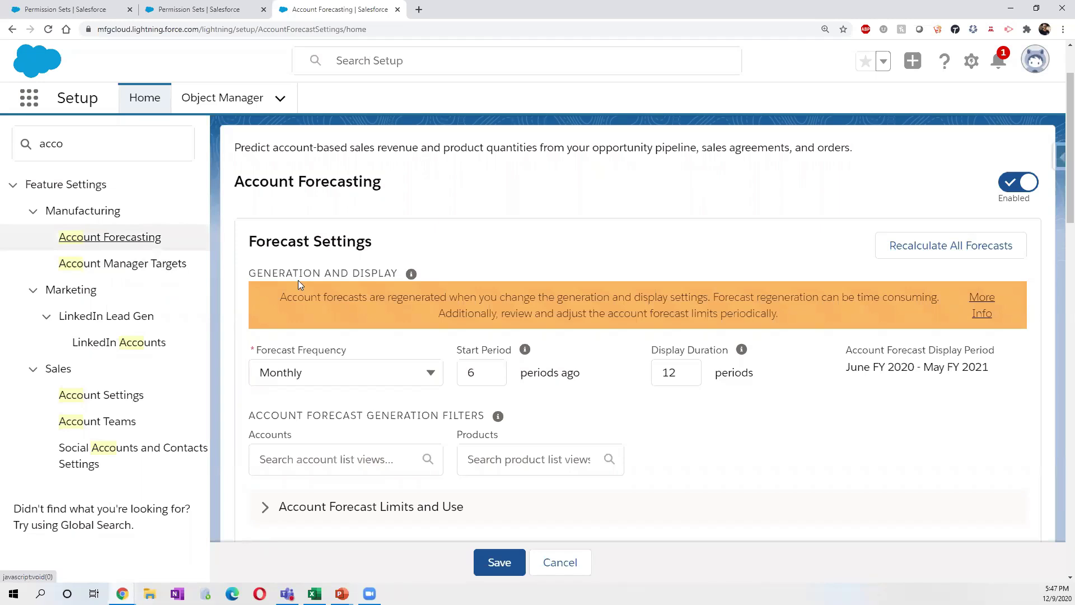
scroll(329, 418, "down", 1)
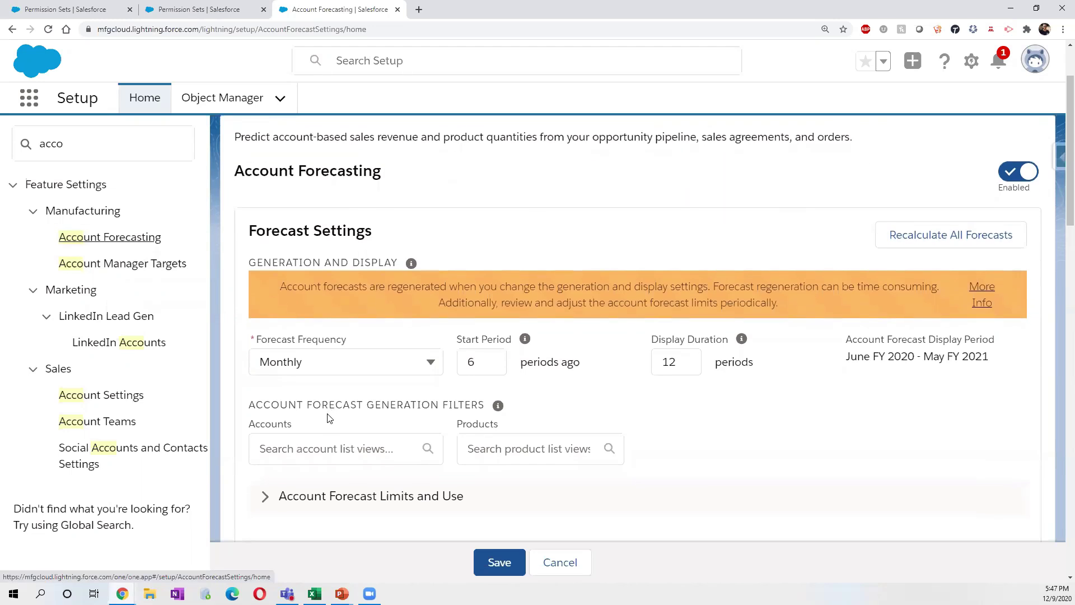
scroll(329, 418, "down", 3)
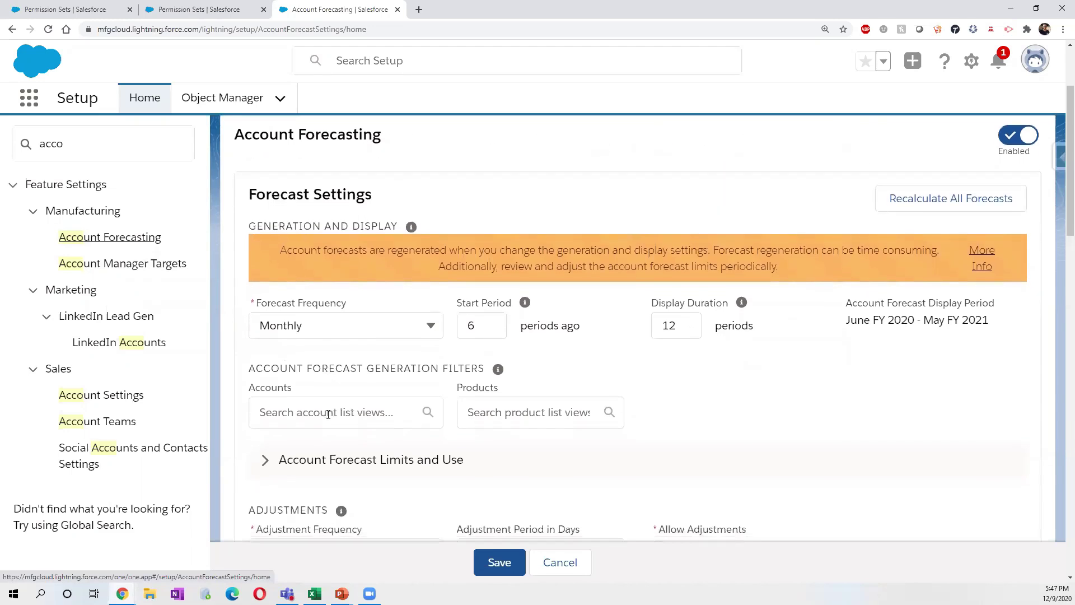
scroll(330, 418, "down", 4)
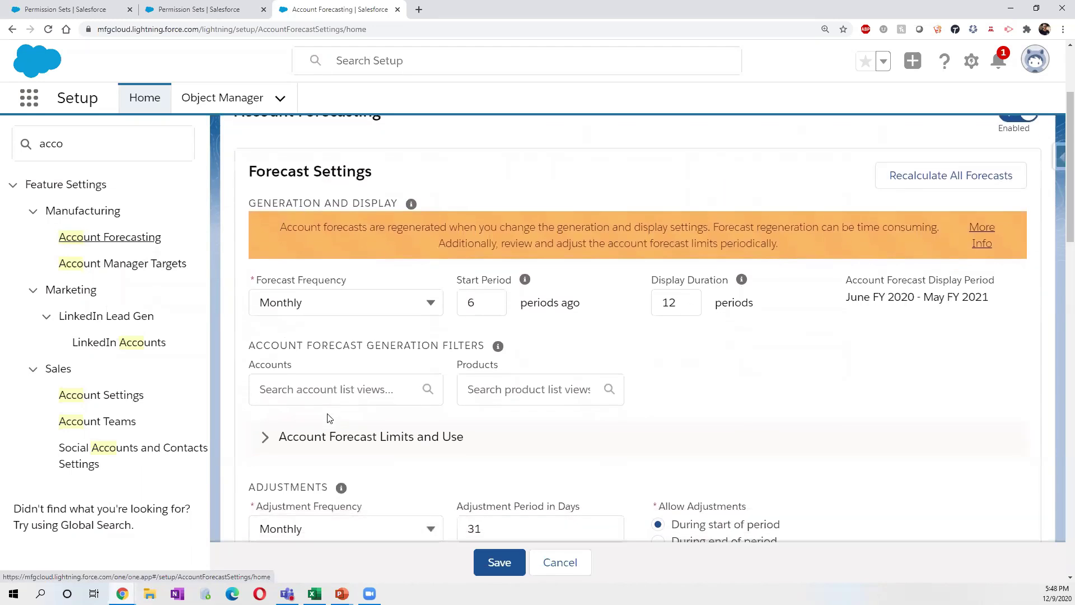
scroll(328, 417, "down", 10)
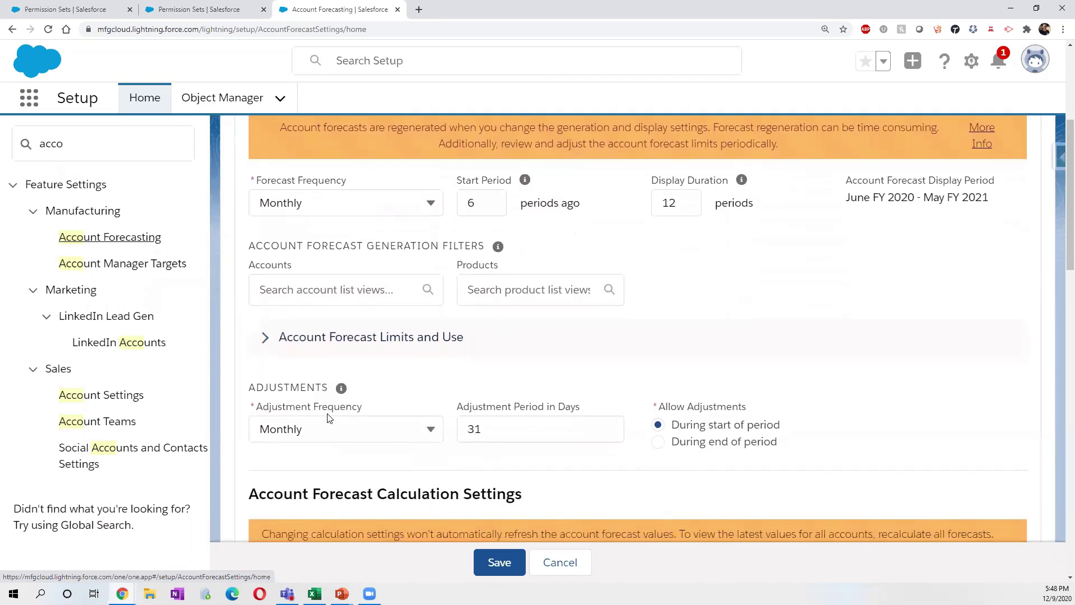
scroll(328, 415, "down", 5)
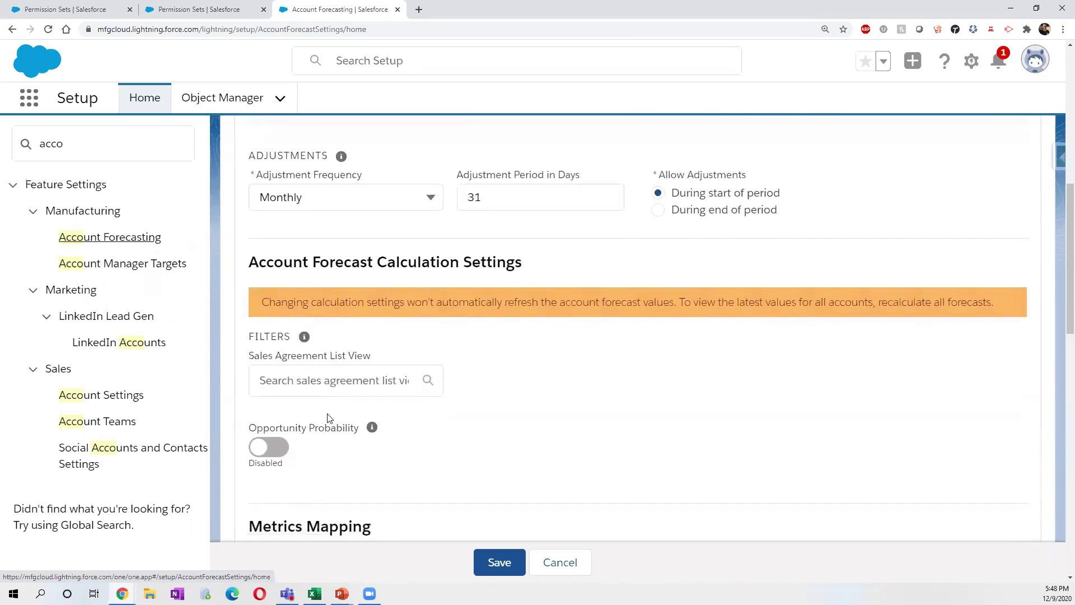
scroll(328, 414, "down", 13)
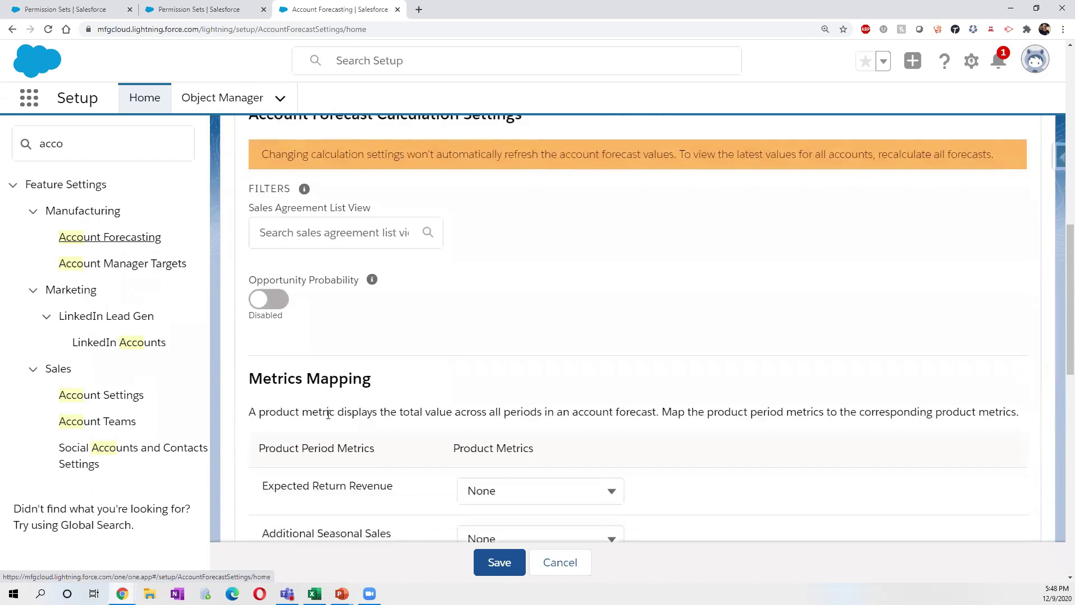
scroll(328, 414, "down", 13)
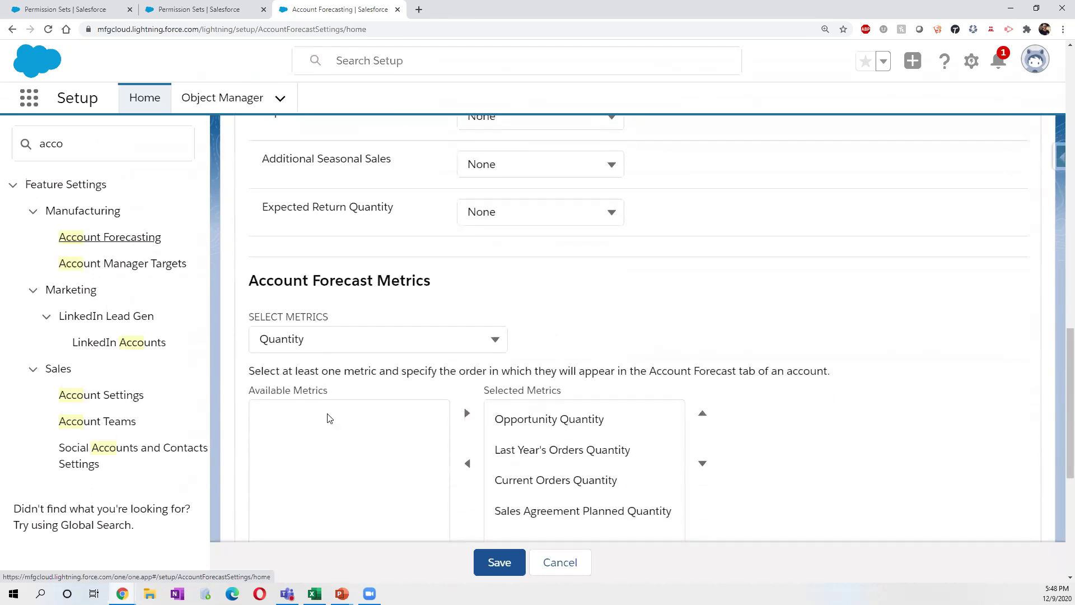
scroll(328, 419, "down", 2)
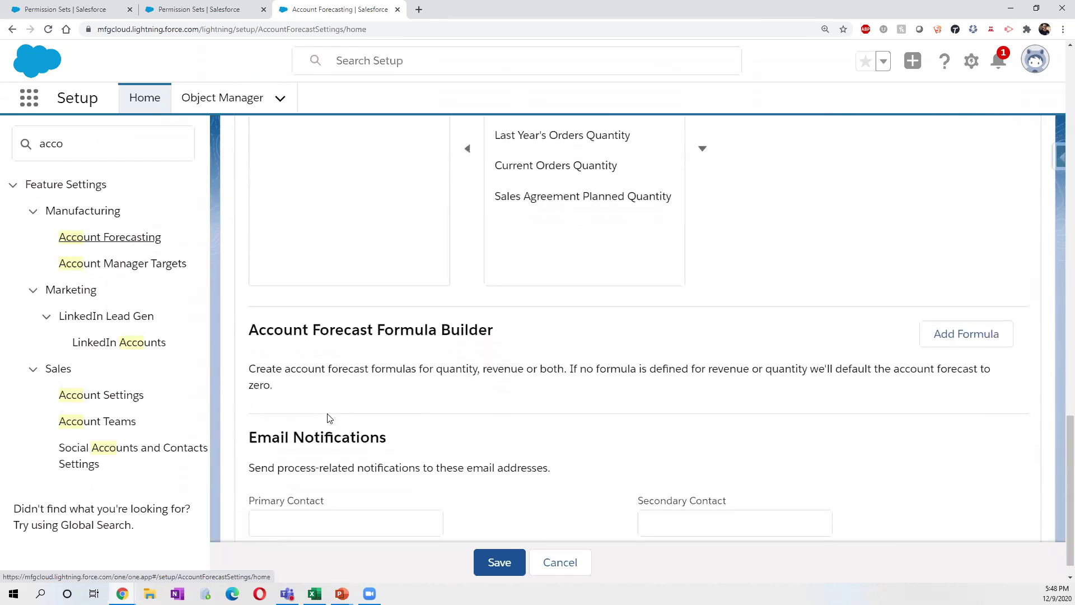
Examine the measure types and available fields for adding an account forecast formula, and leave without applying one.
left_click(950, 340)
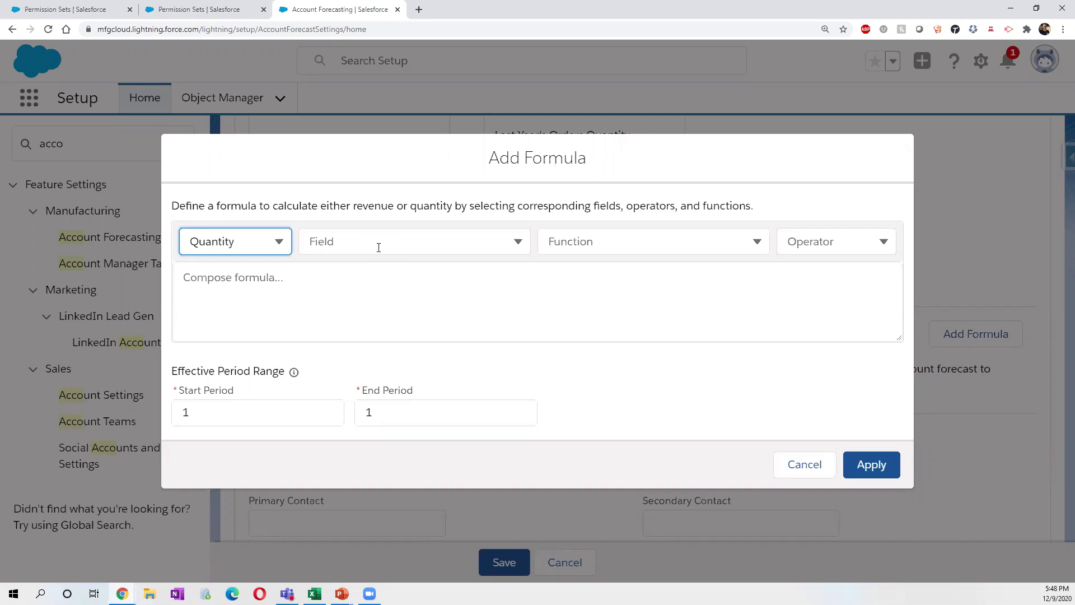
left_click(286, 242)
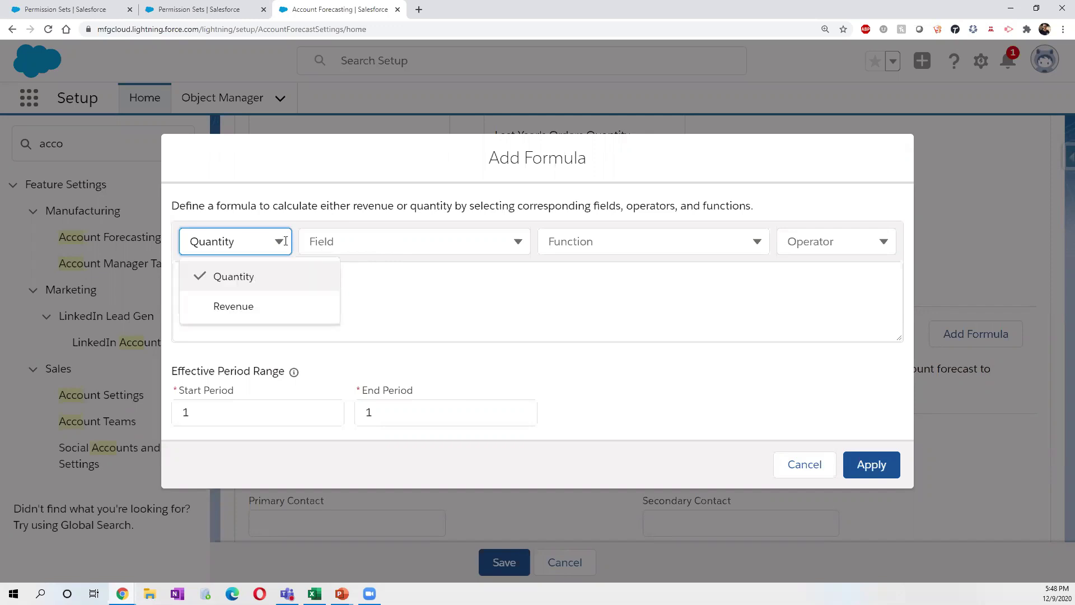
left_click(285, 242)
left_click(335, 242)
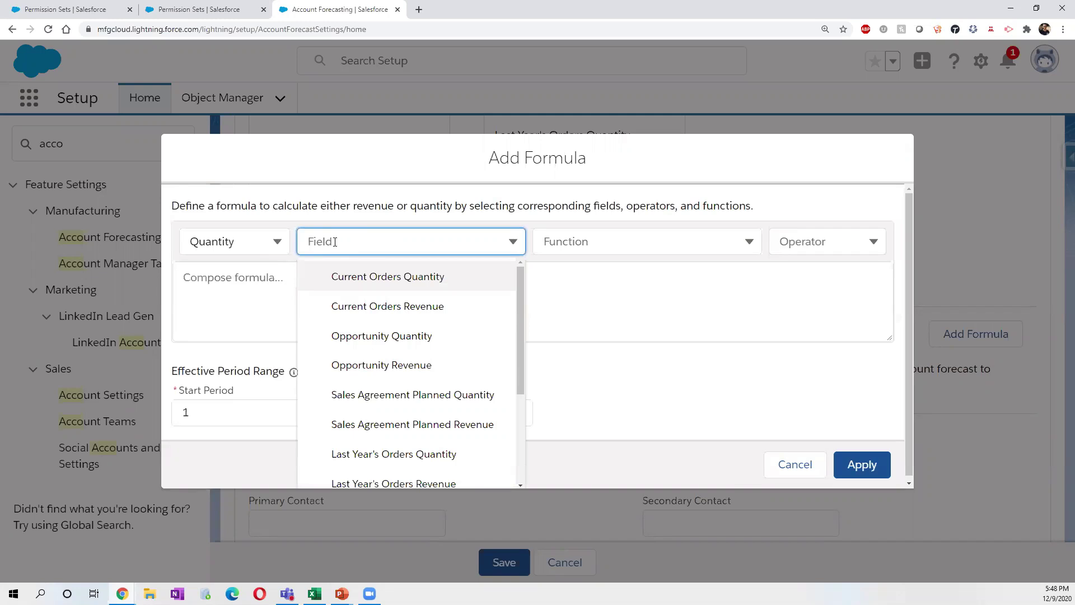
left_click(335, 242)
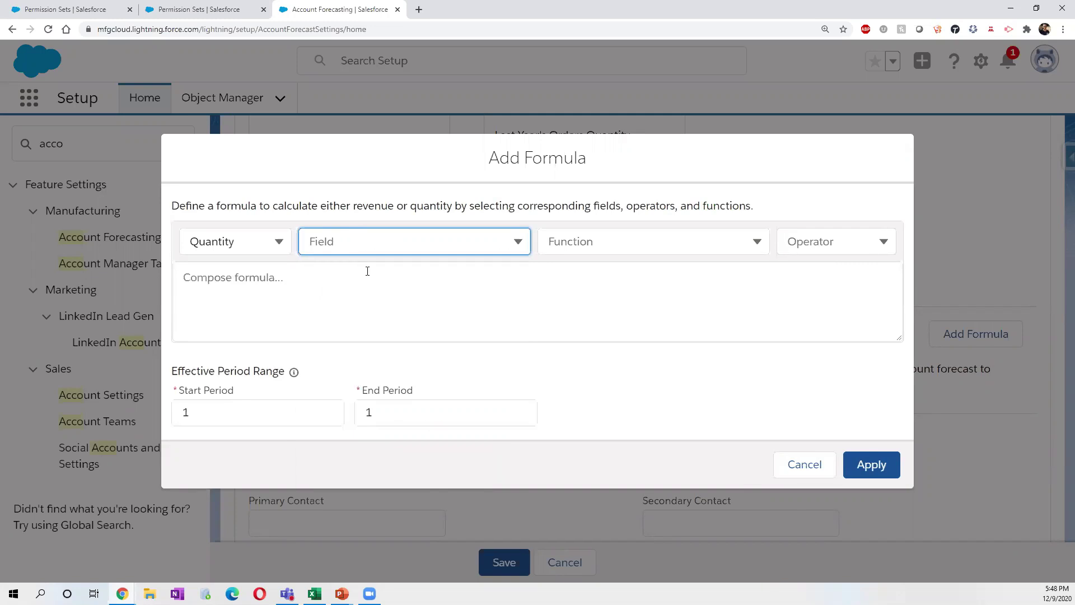
left_click(796, 472)
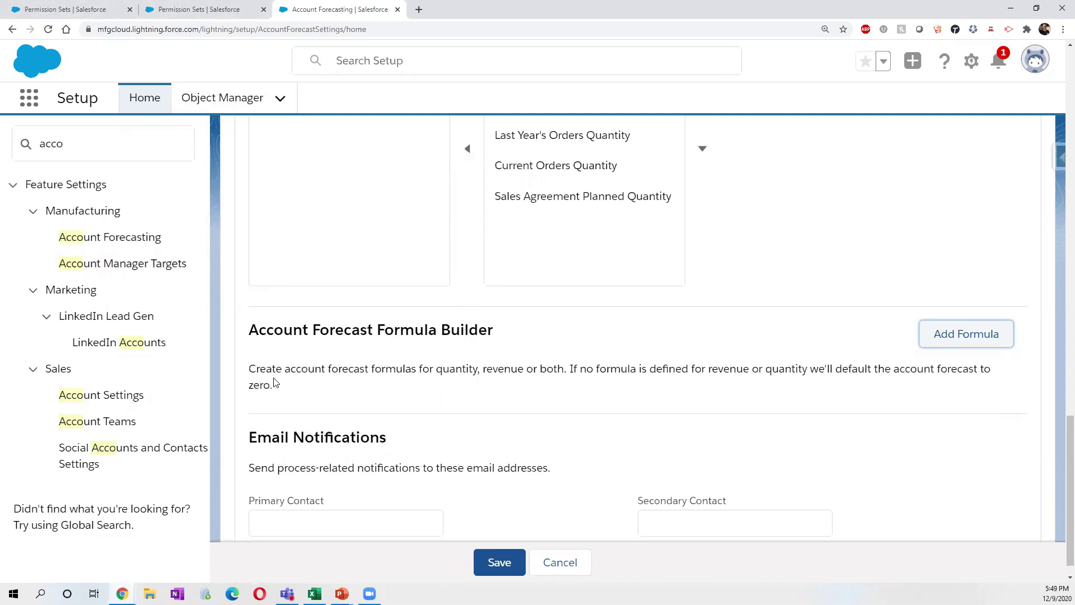
Review the Account Manager Targets settings for distribution frequency, limits and team member hierarchy, and close the extra Permission Sets page.
left_click(153, 273)
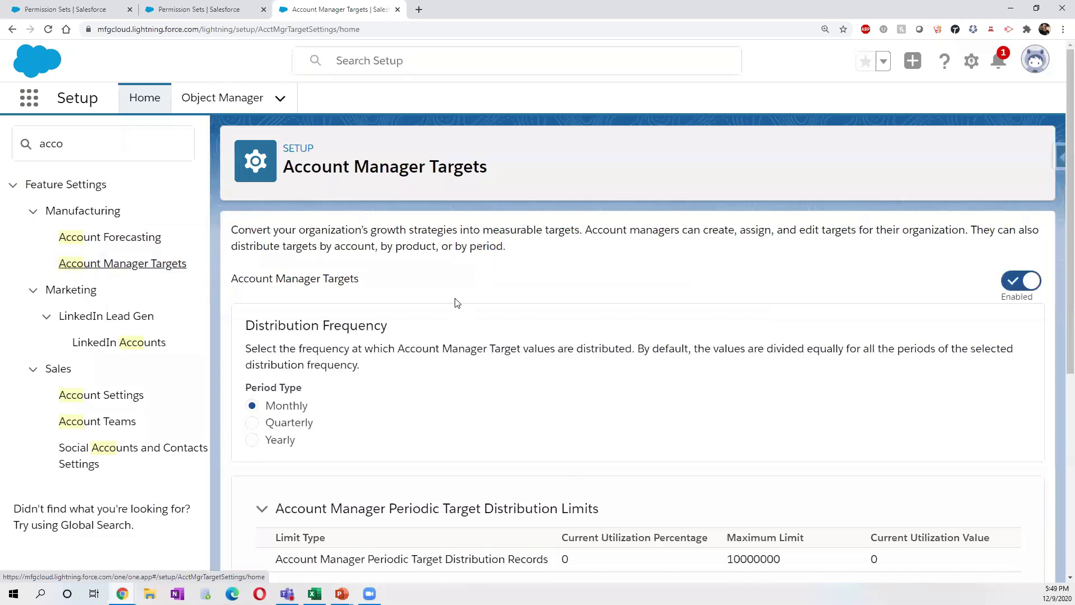
scroll(457, 303, "down", 3)
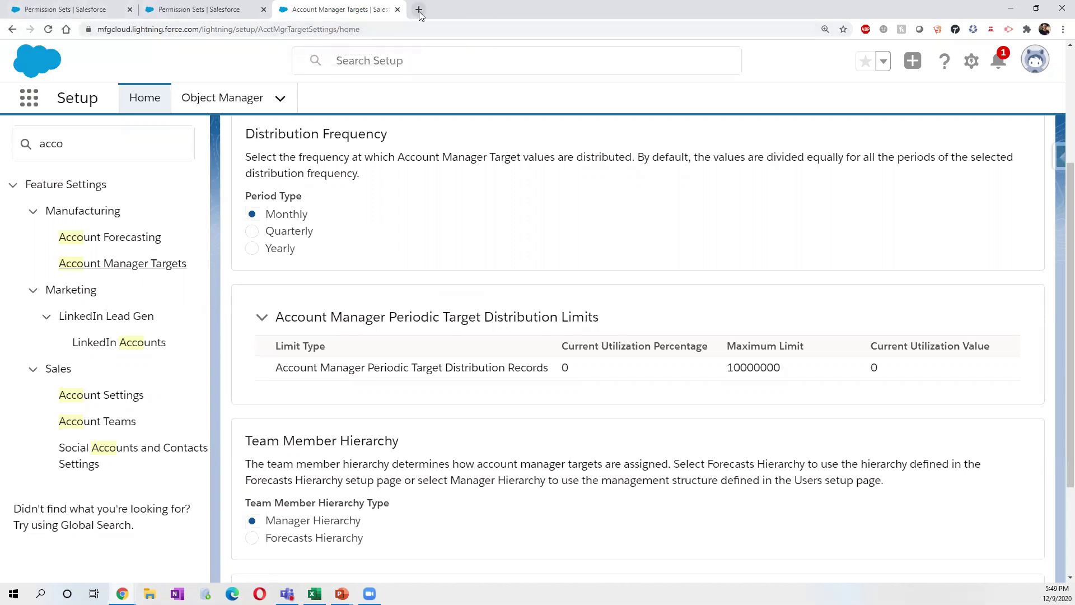
left_click(88, 16)
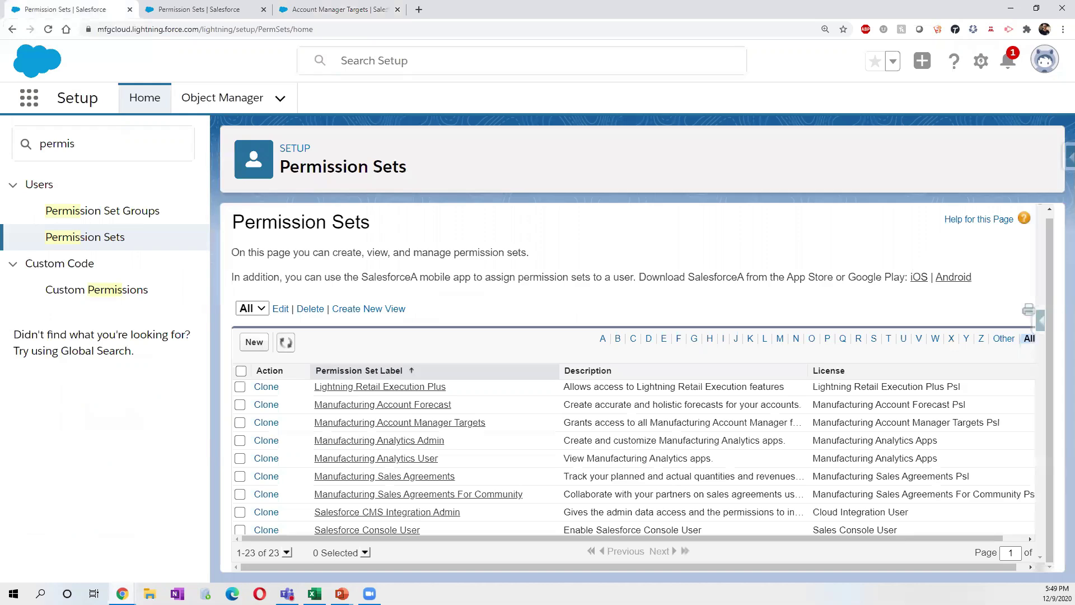
key("ctrl+w")
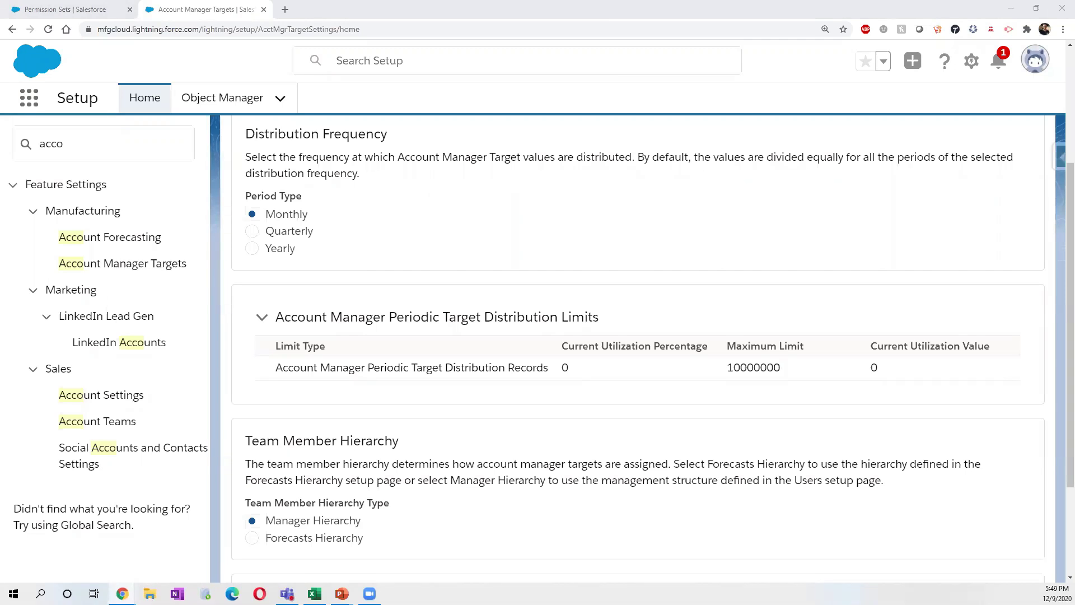
Bring up the Apex Hour Account Demo 02 window full size, view its Account Manager Targets and Forecast, and minimize it.
left_click_drag(0, 131, 715, 127)
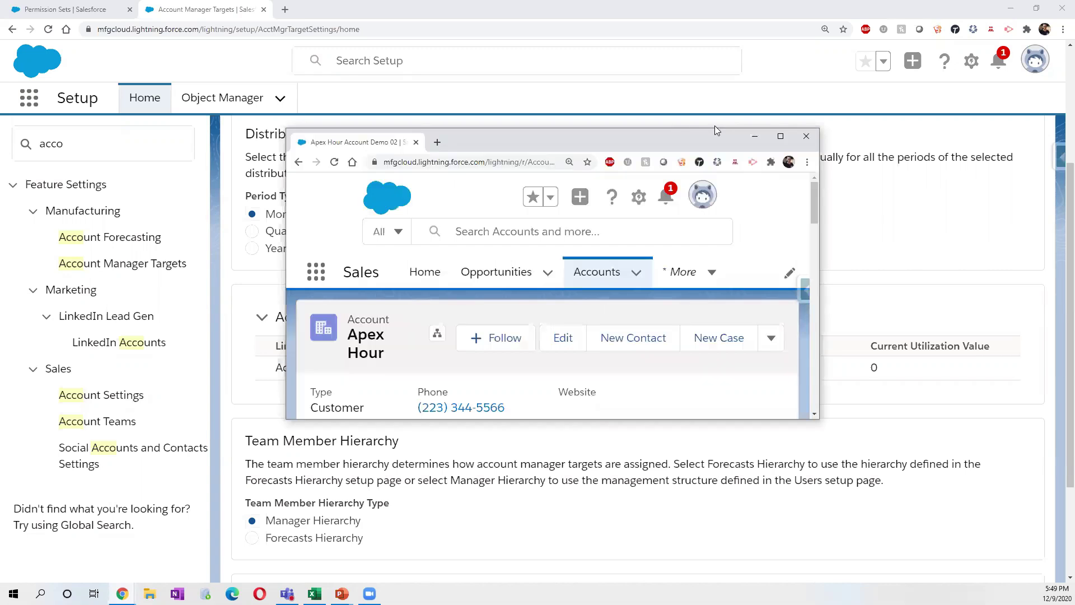
left_click(780, 136)
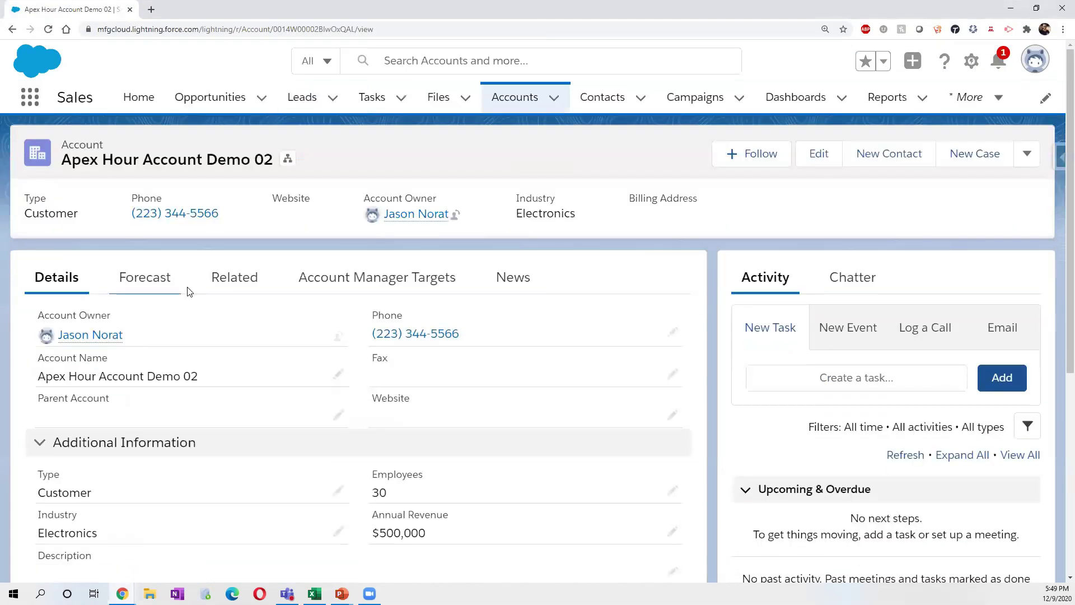
left_click(399, 278)
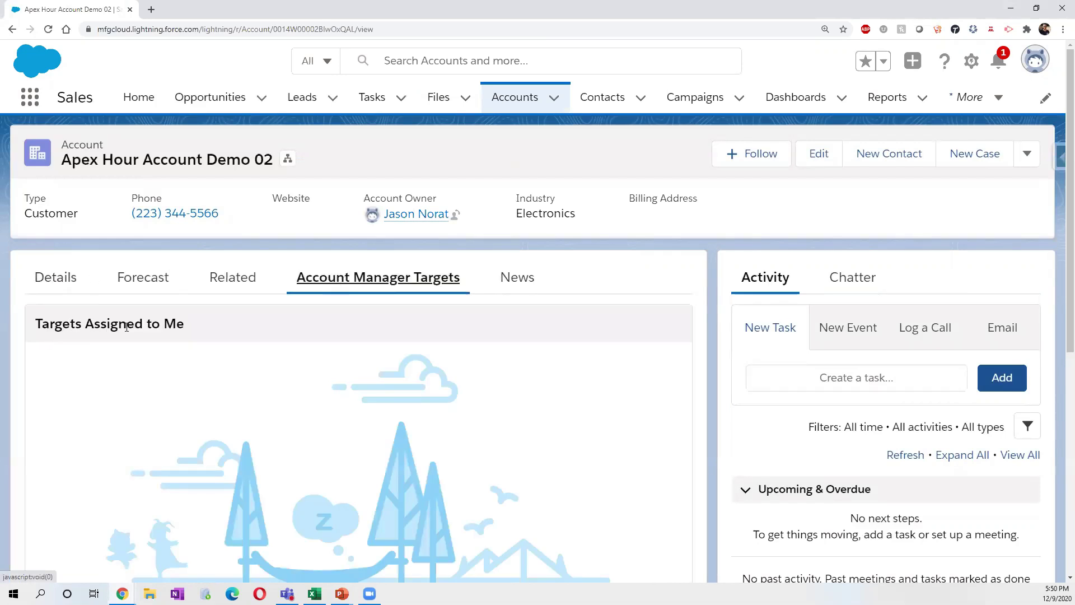
left_click(159, 287)
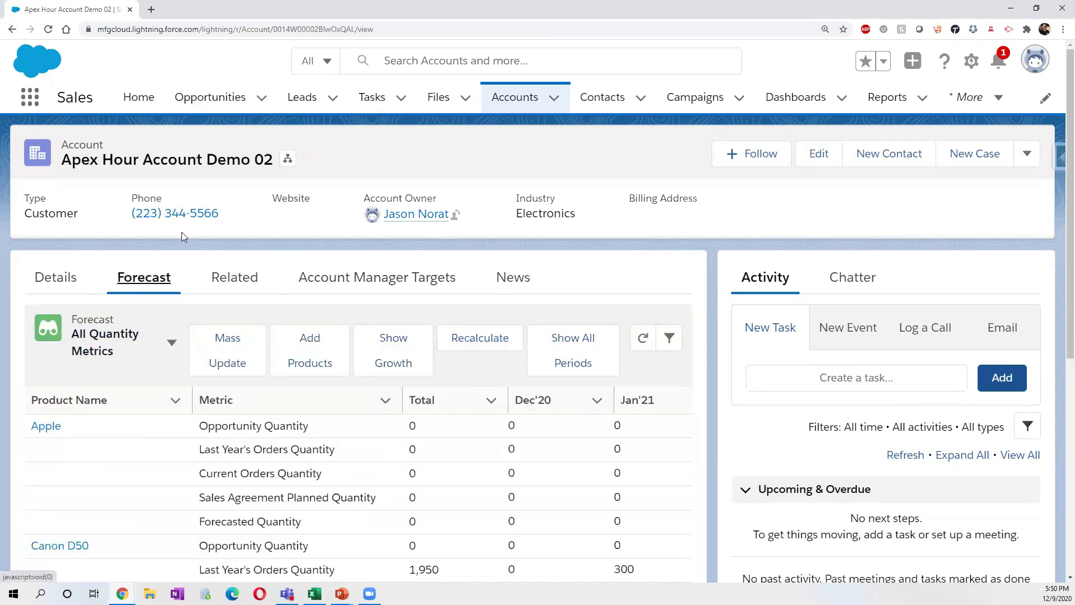
scroll(135, 347, "down", 2)
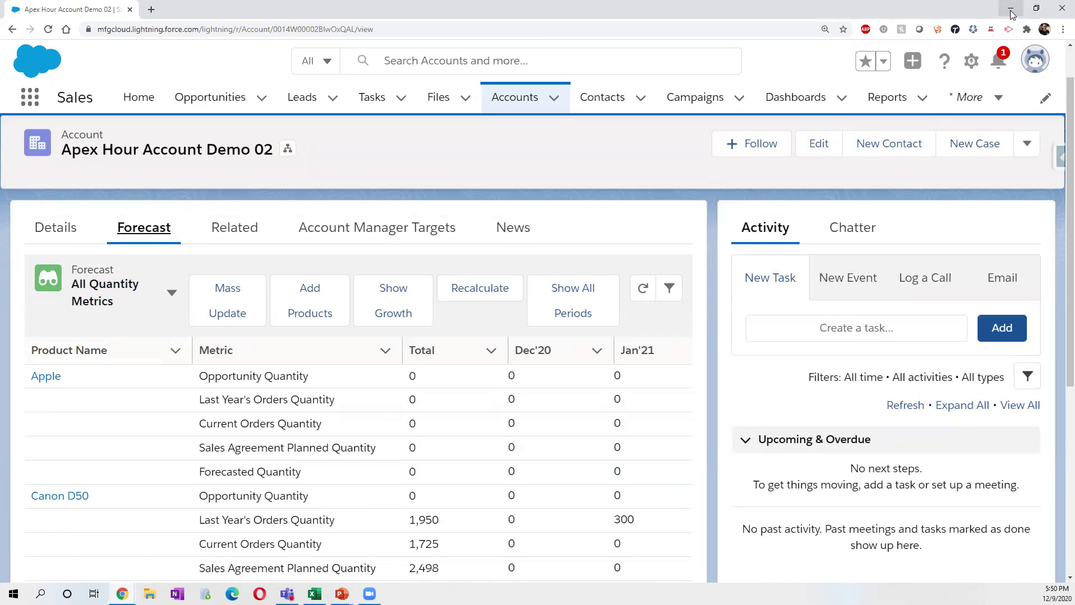
left_click(1011, 10)
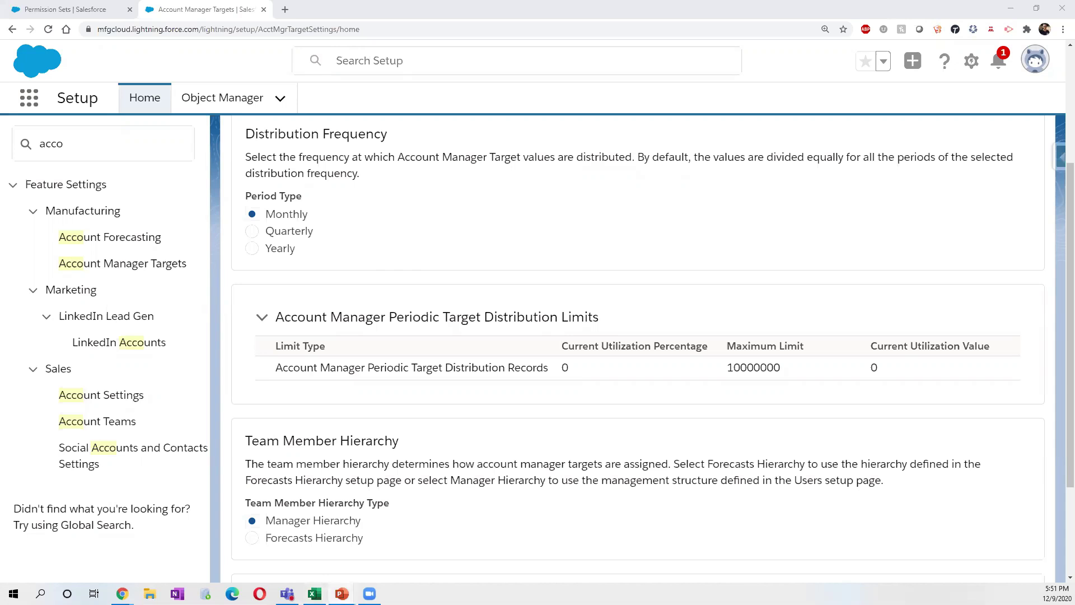
Switch to the Manufacturing Cloud presentation in PowerPoint, start the slide show from slide 11, and advance to slide 14.
left_click(341, 594)
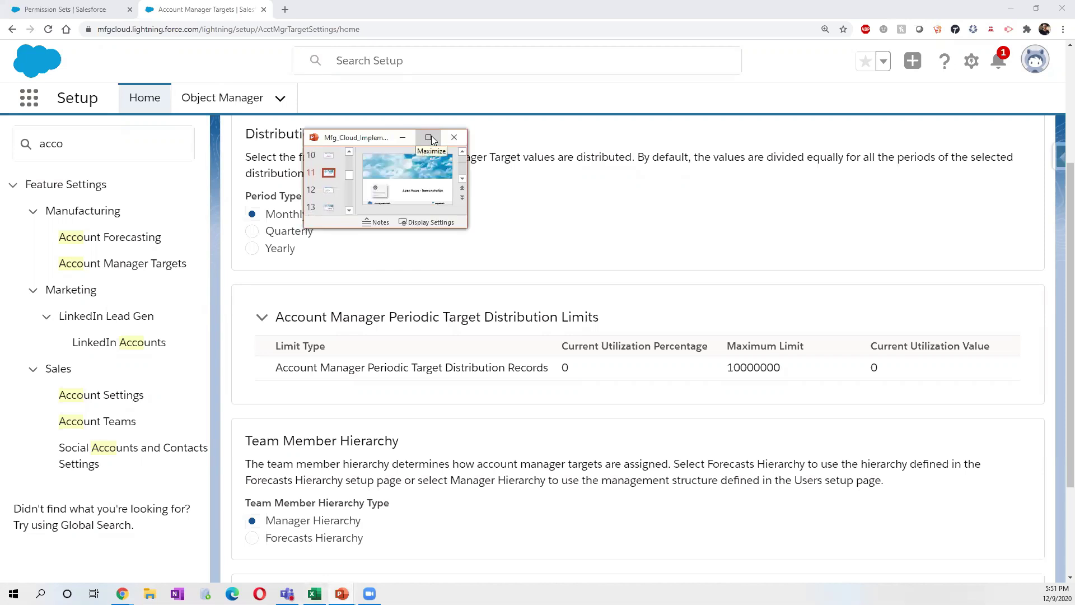
left_click(429, 138)
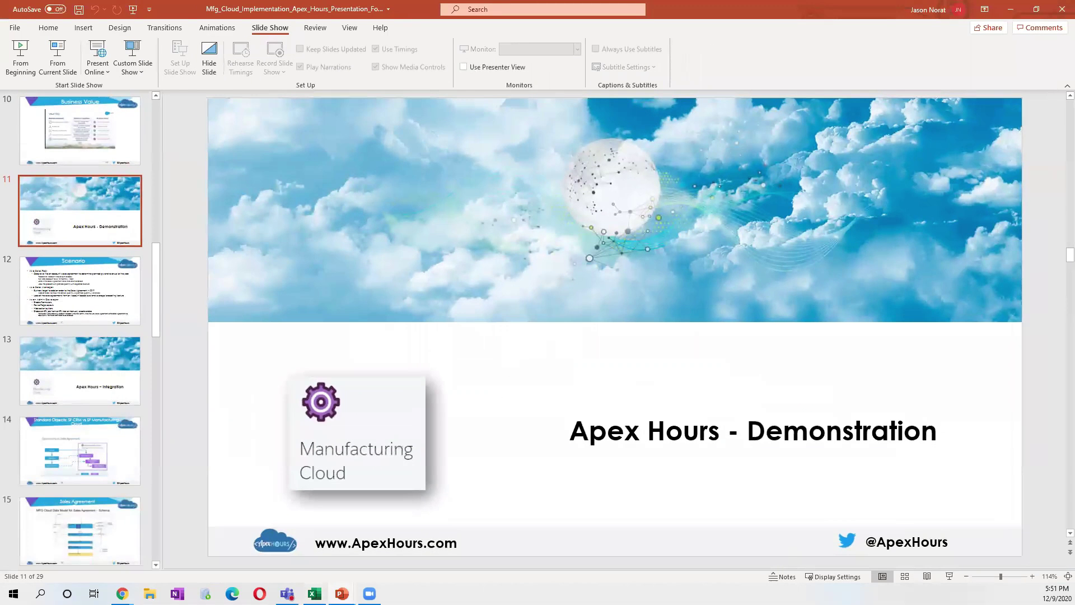
left_click(950, 576)
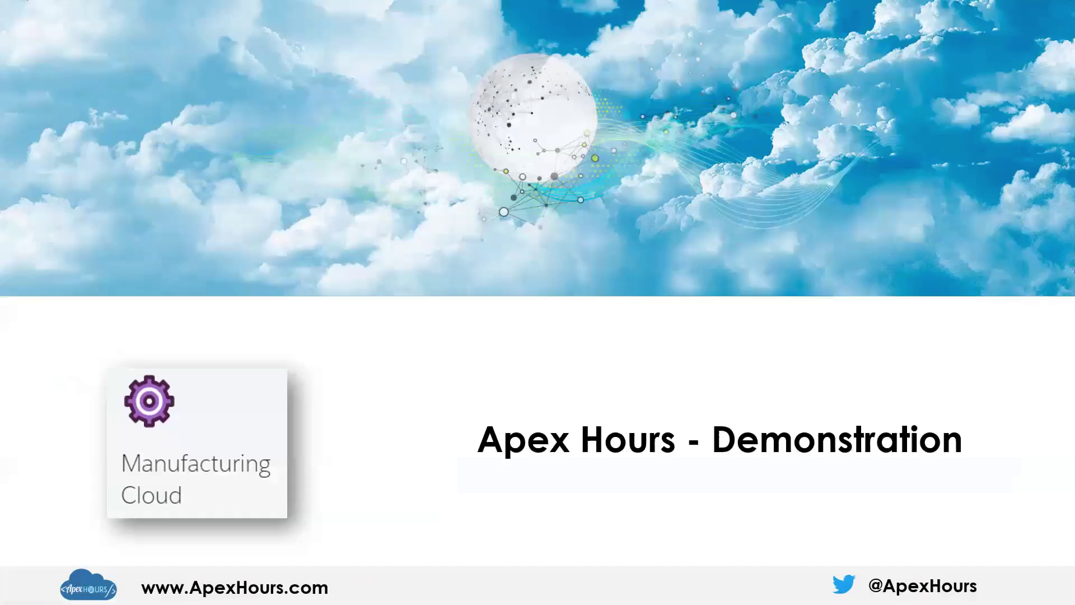
left_click(776, 522)
left_click(775, 521)
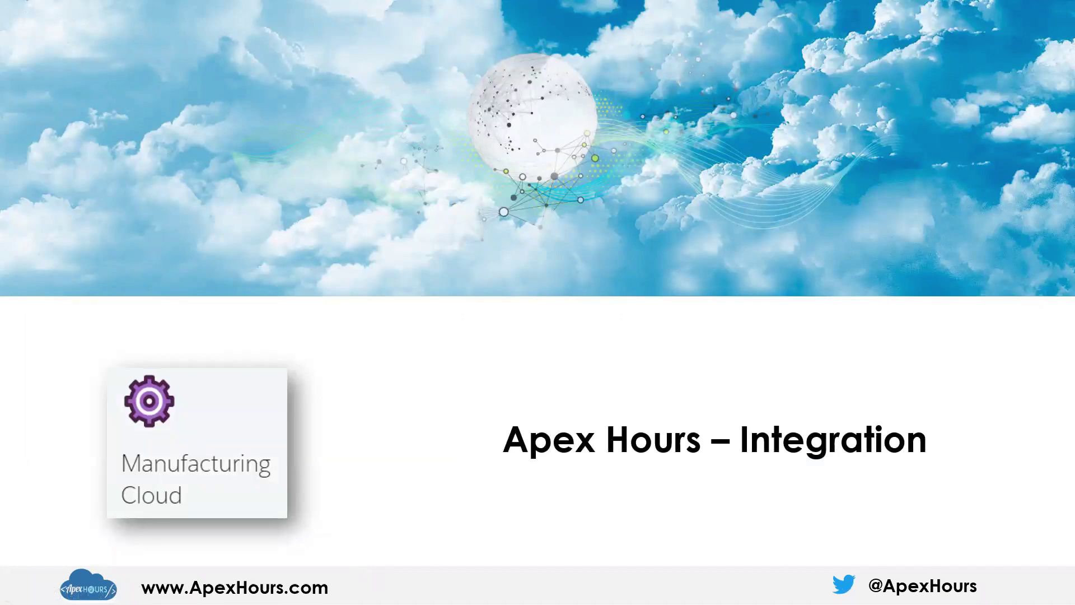
key("Right")
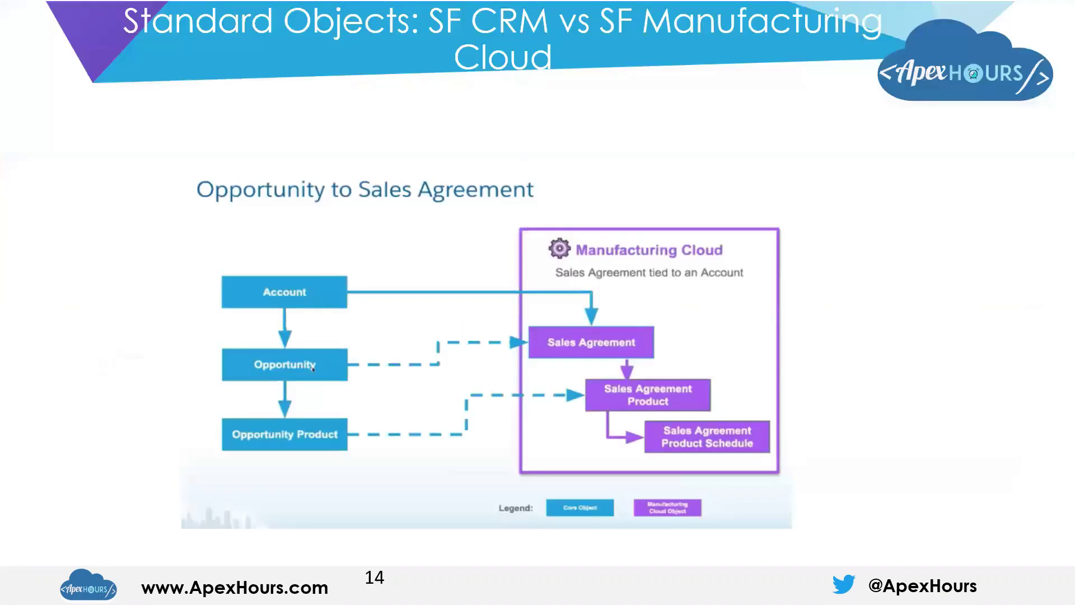
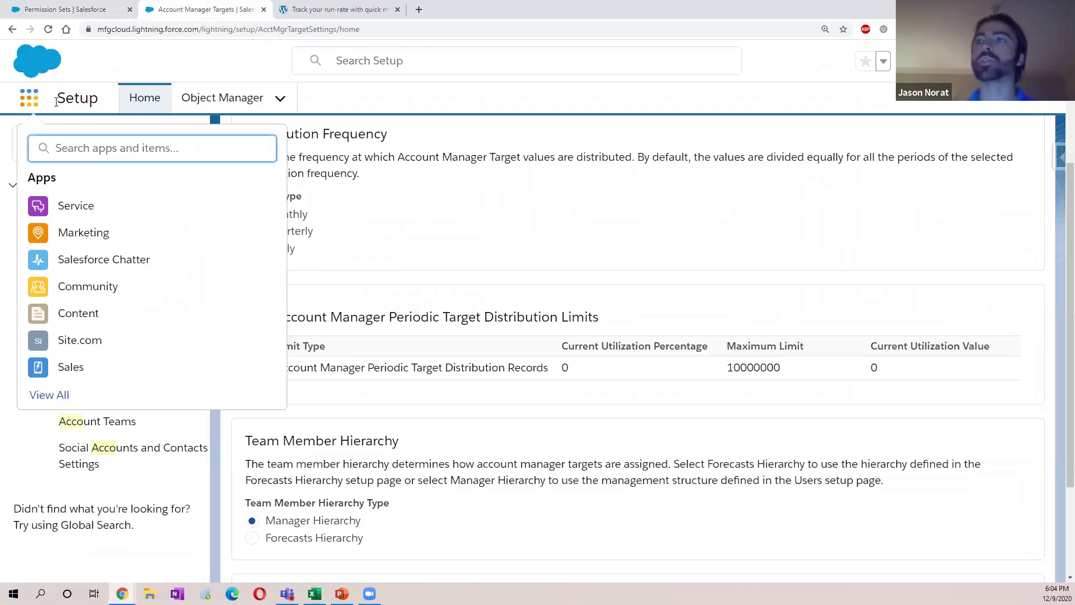
Find Accounts by searching for "account", open Apex Hour Account Demo 07, and view its related records.
type("account")
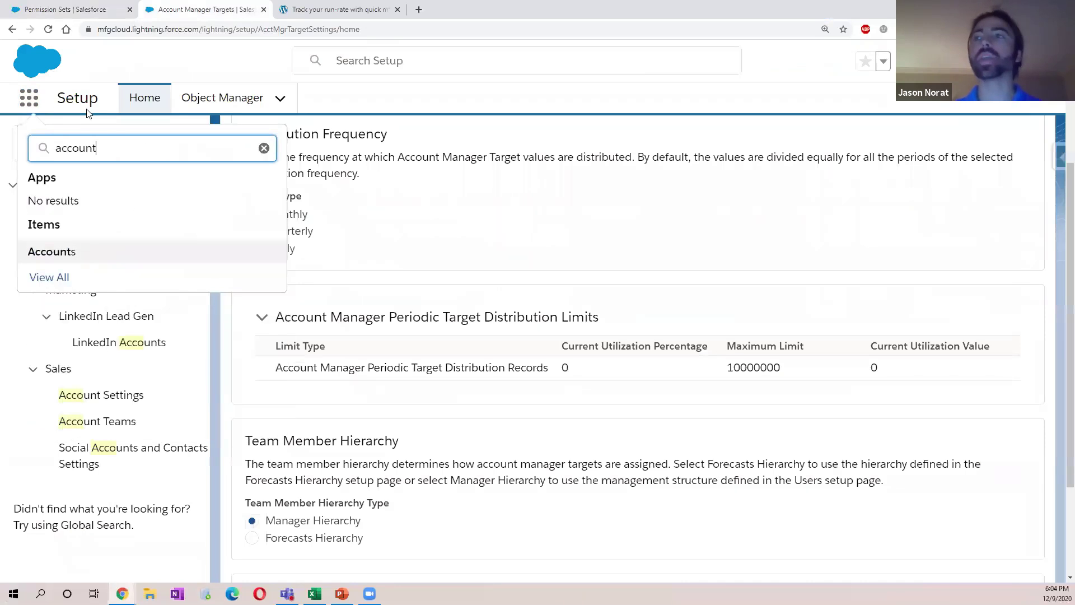
left_click(68, 251)
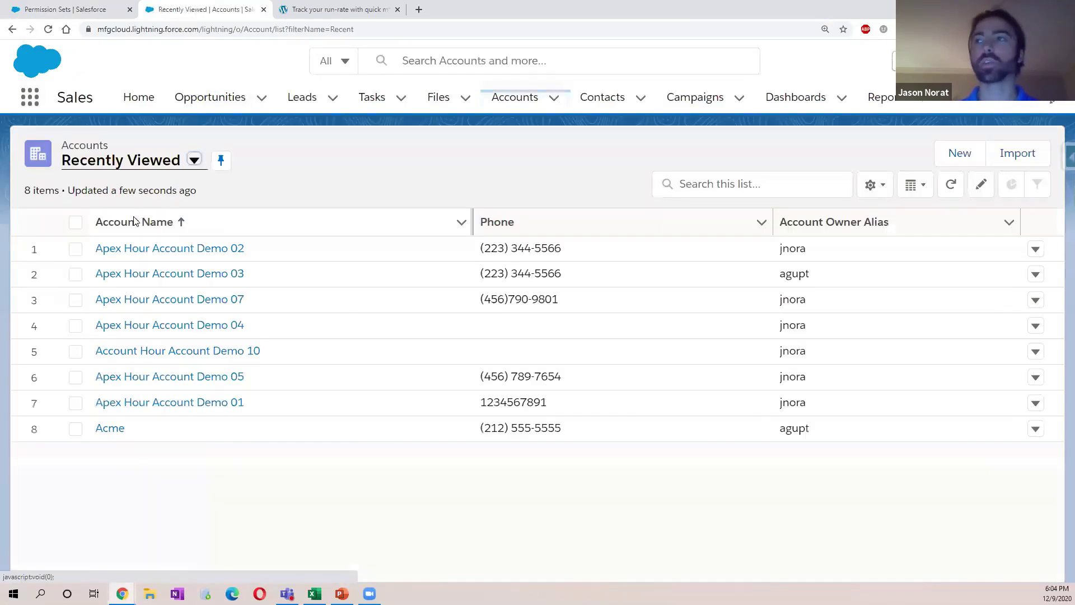
left_click(227, 303)
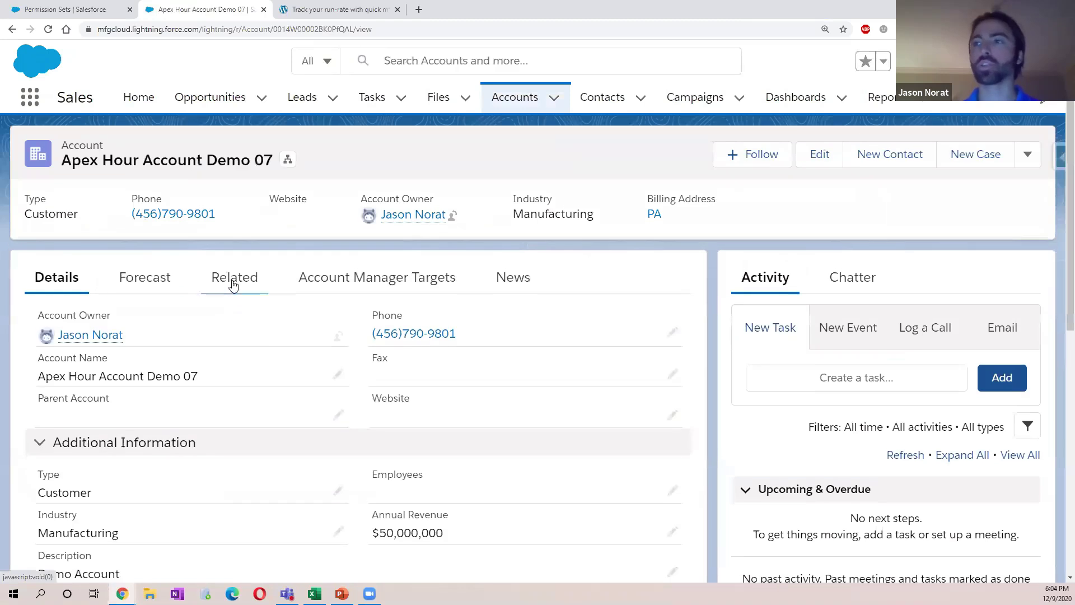
left_click(233, 278)
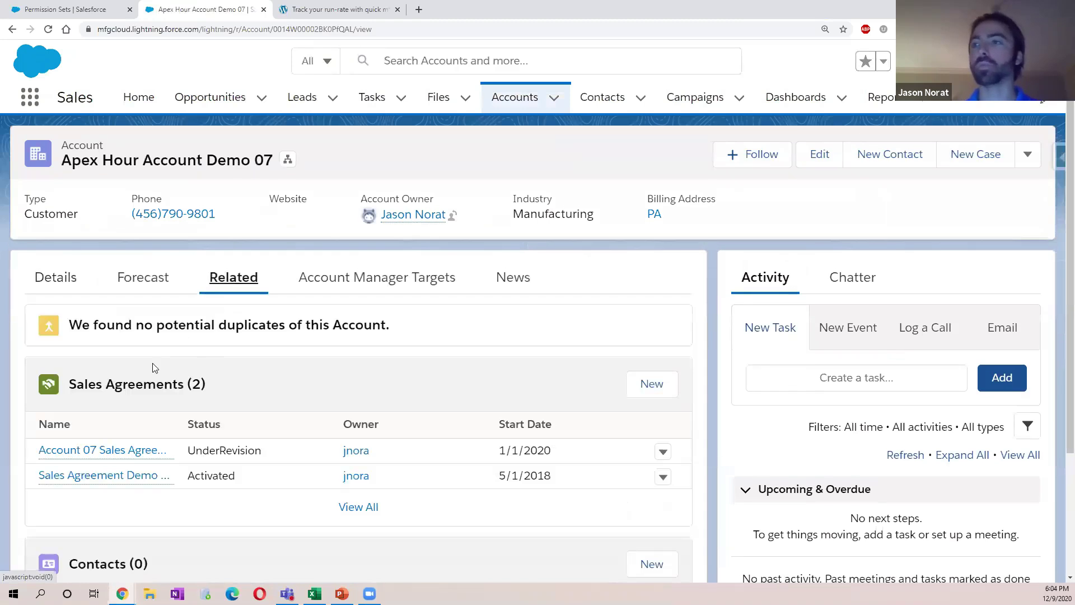
Open the Account 07 Sales Agreement Purchases record from the account's related sales agreements and view its agreement terms.
left_click(128, 451)
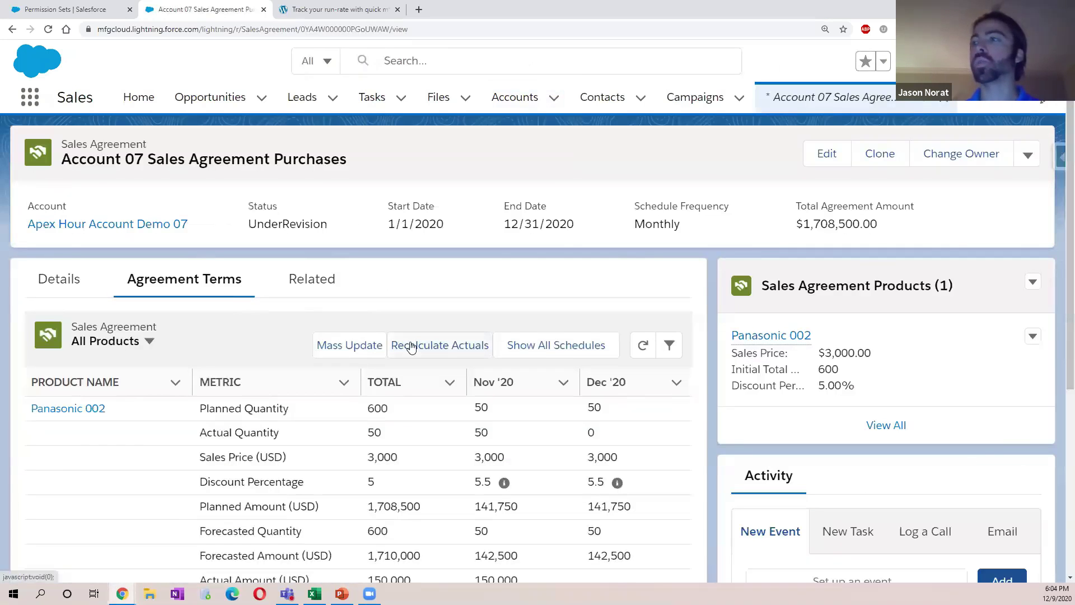
scroll(411, 346, "down", 1)
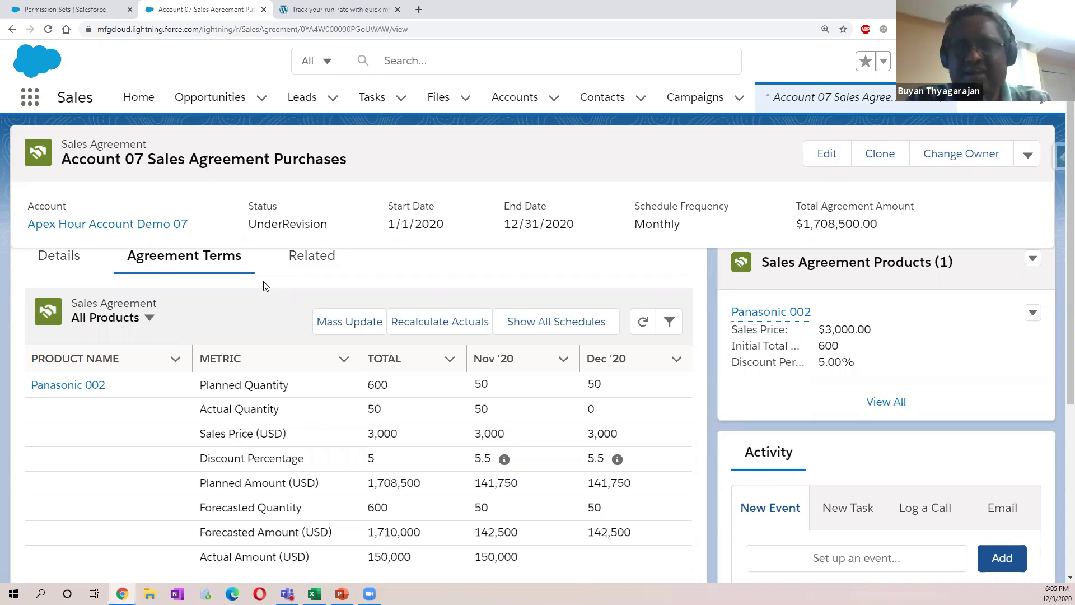
Return to the Setup page, search the setup items for "sales", and open the Manufacturing Sales Agreements settings.
left_click(96, 9)
left_click(79, 151)
type("sales")
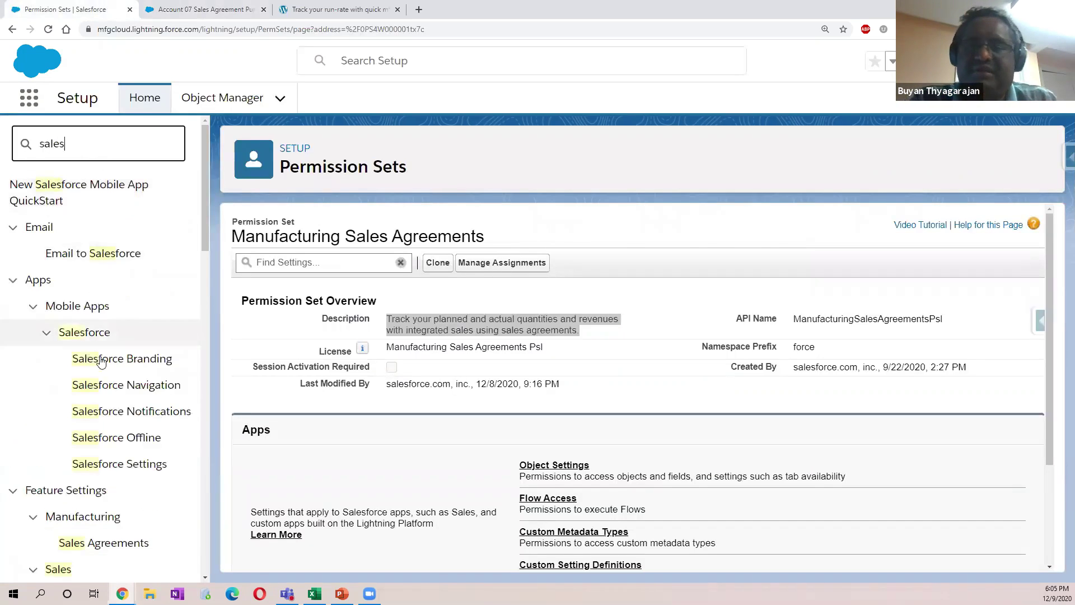
left_click(107, 544)
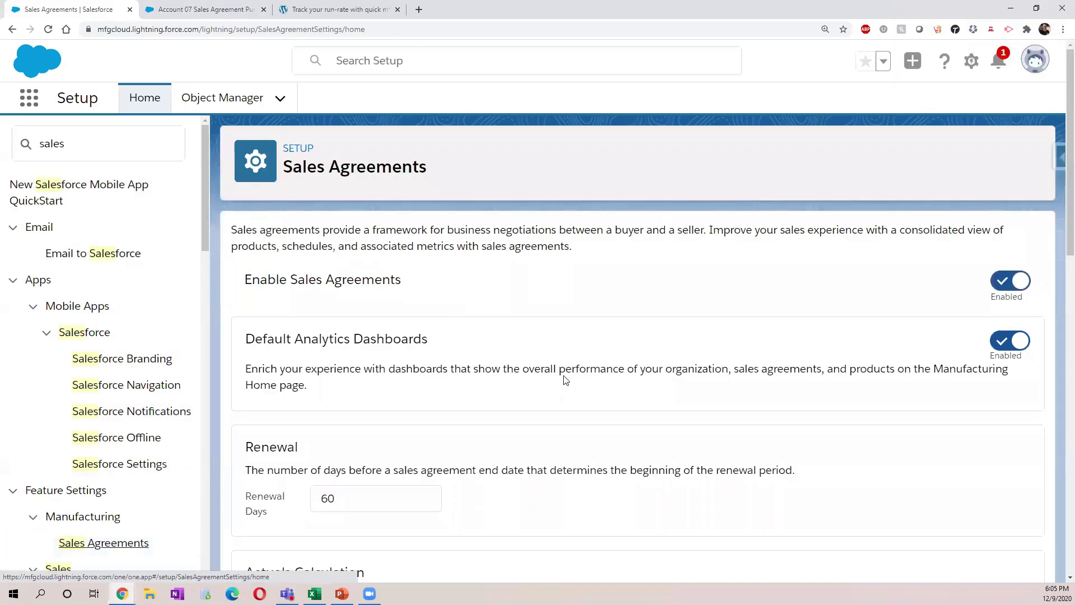
Review the Sales Agreements settings for actuals calculation mode, metrics mapping, agreement terms metrics, approval process and email notification.
scroll(564, 381, "down", 10)
scroll(577, 387, "down", 1)
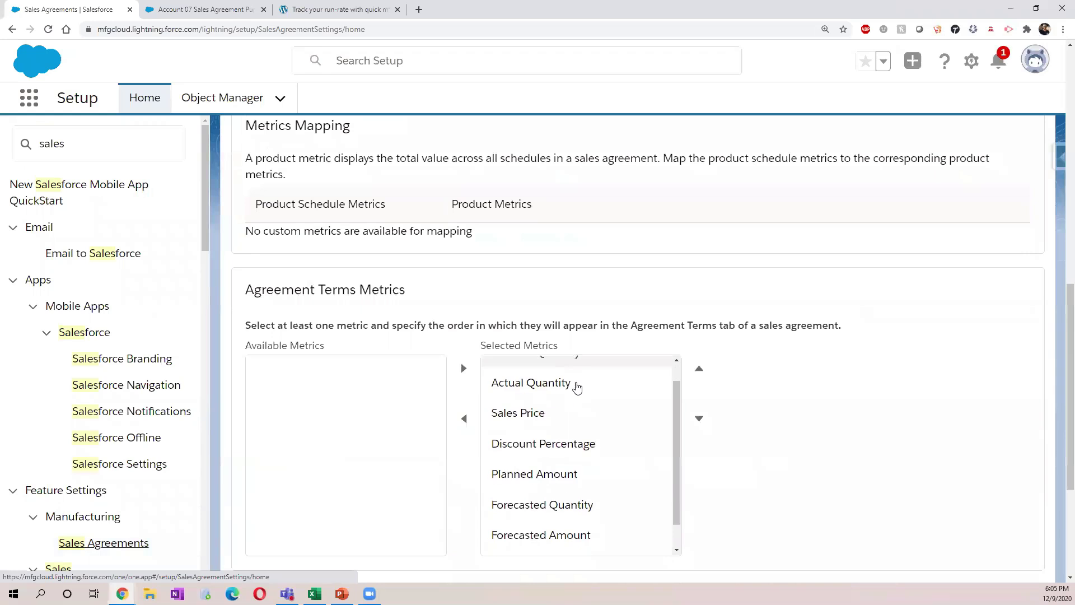
scroll(600, 276, "up", 2)
scroll(600, 276, "down", 4)
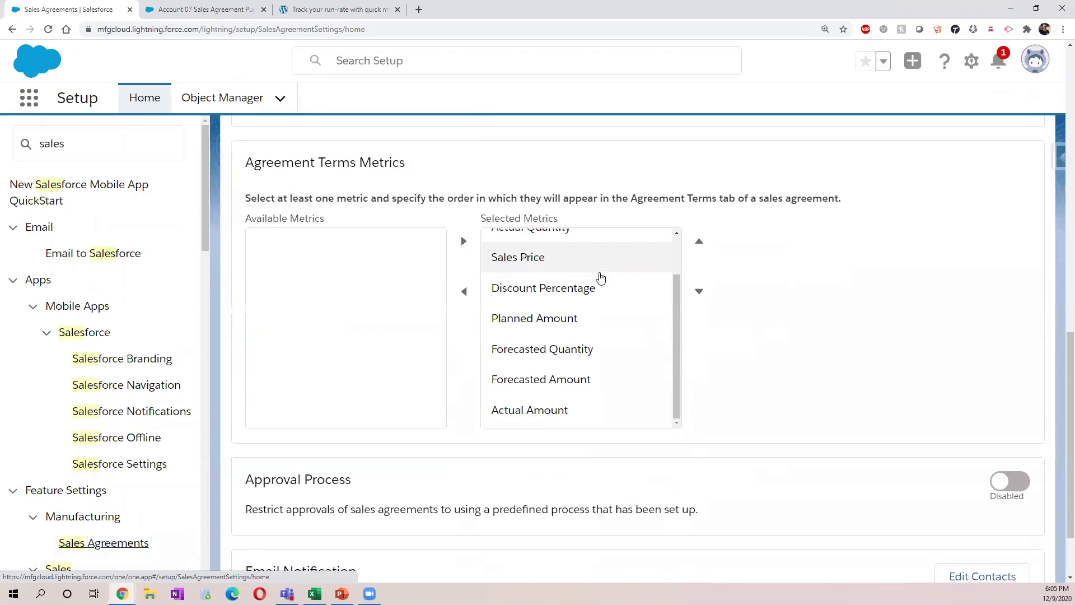
scroll(675, 352, "down", 2)
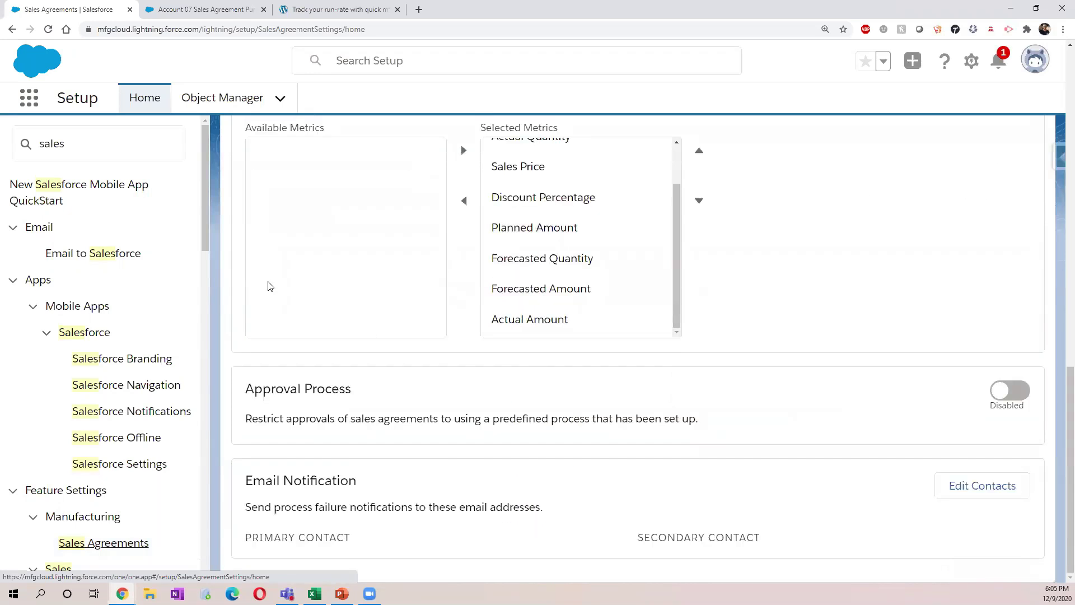
scroll(138, 471, "down", 2)
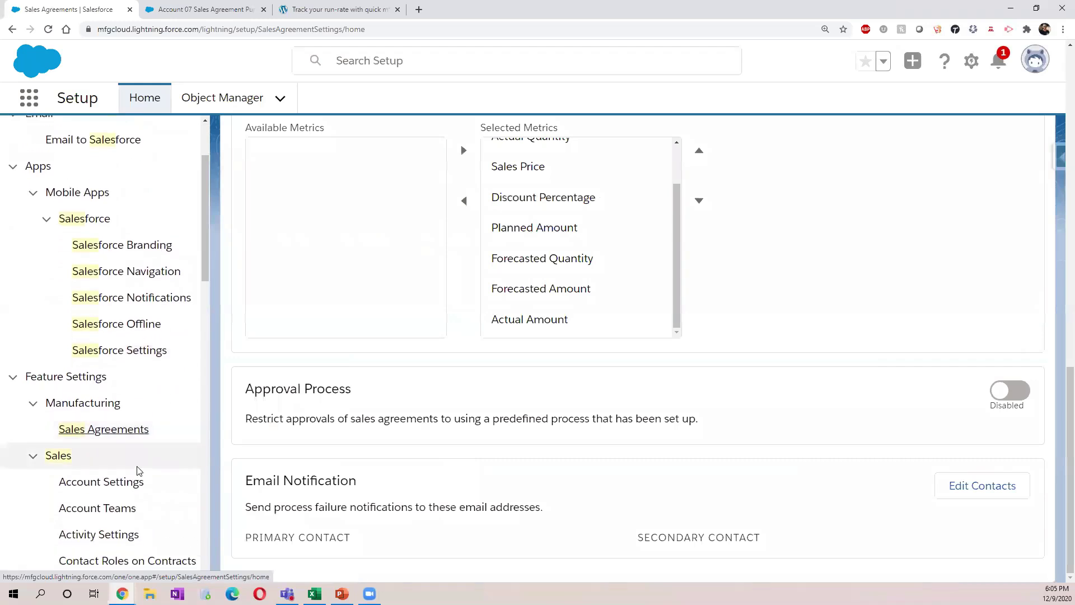
scroll(138, 472, "down", 1)
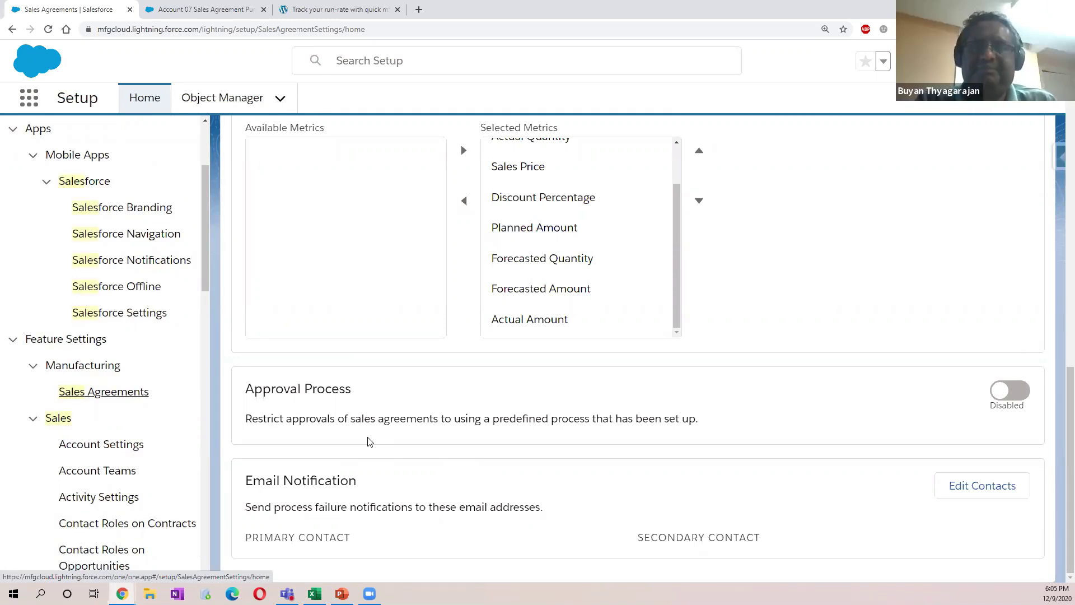
scroll(369, 442, "up", 6)
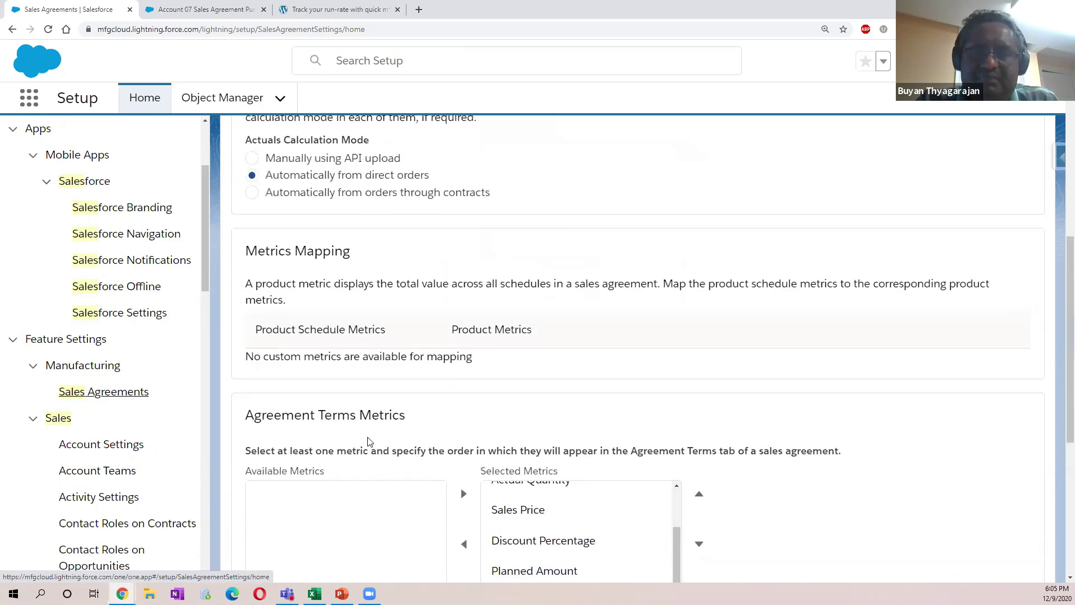
Search the setup items for "permi" and open the Permission Sets list.
scroll(150, 192, "up", 3)
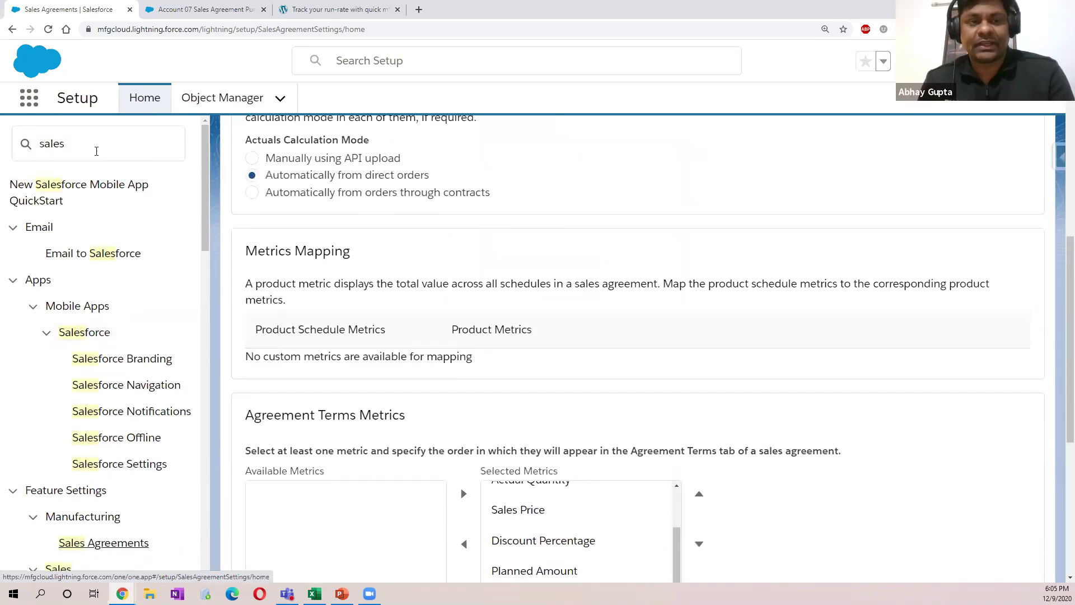
left_click(96, 151)
type("pe")
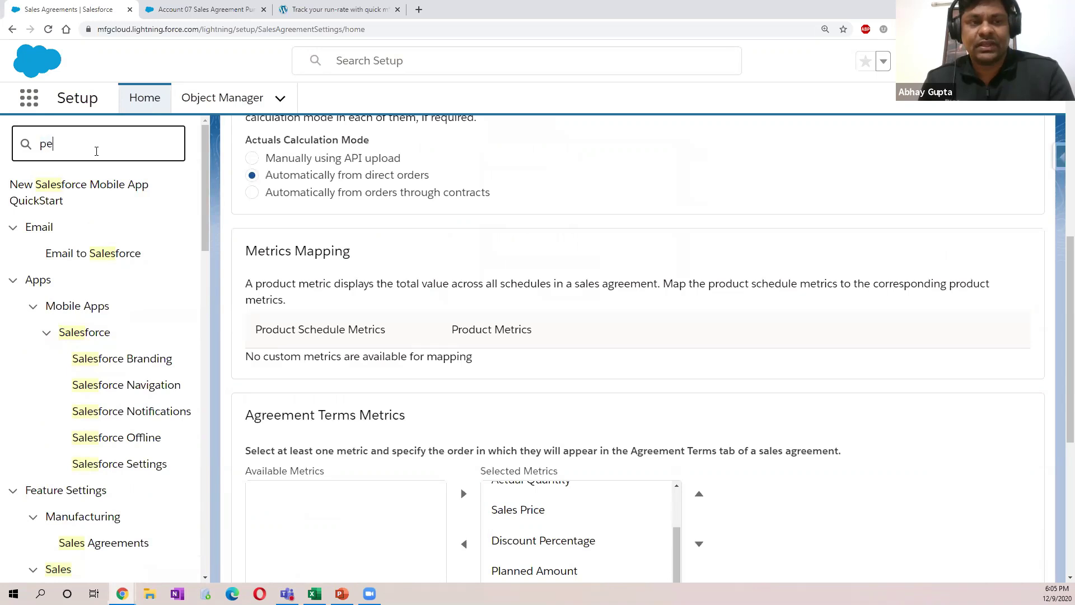
type("rmi")
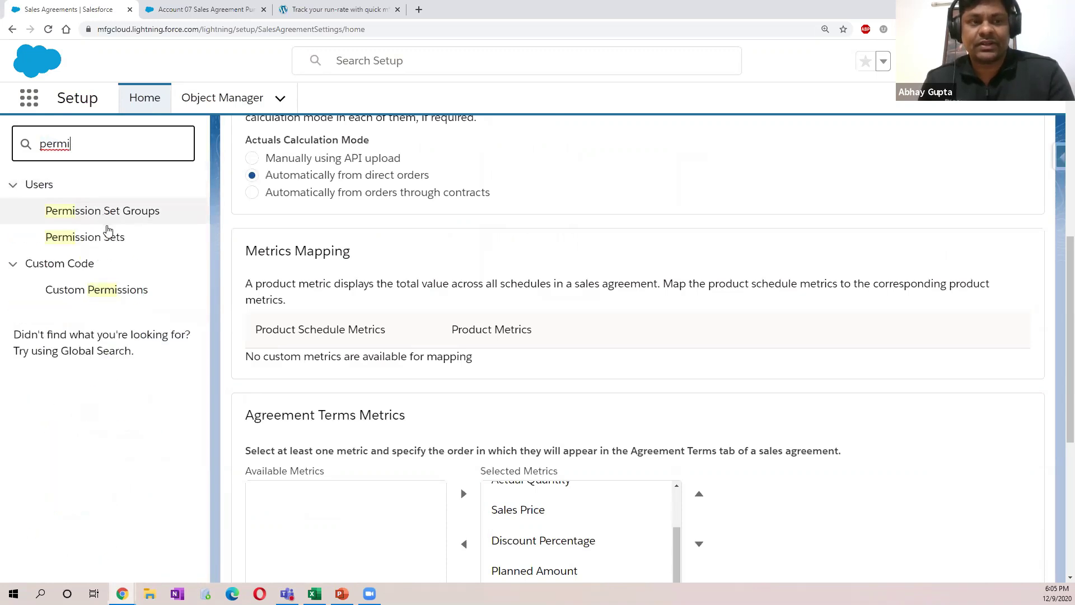
left_click(110, 239)
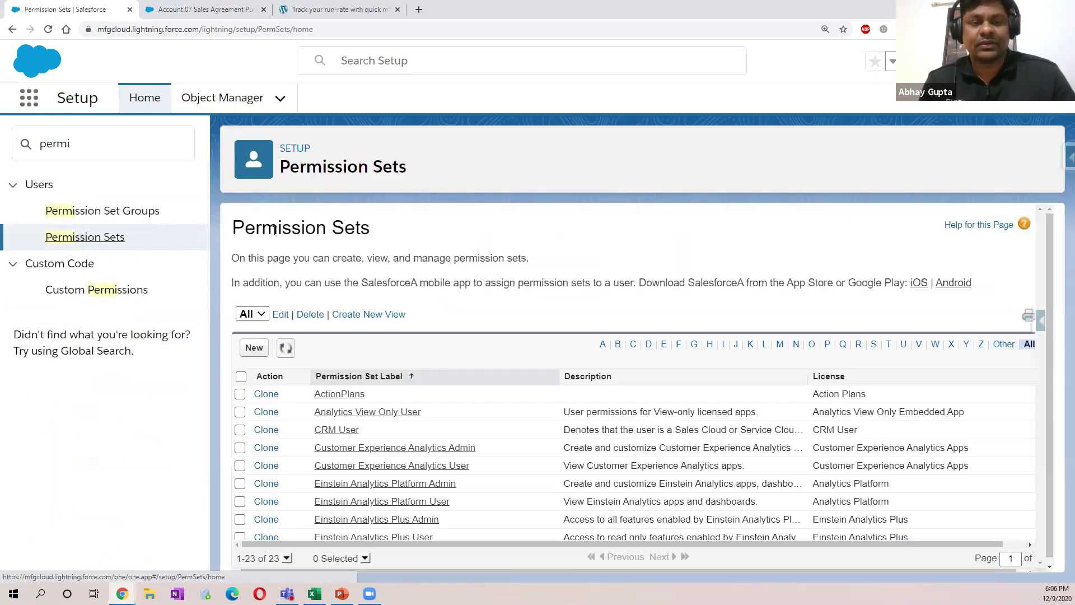
Review the Manufacturing permission sets and highlight the descriptions of Manufacturing Analytics Admin and Manufacturing Analytics User.
scroll(327, 440, "down", 5)
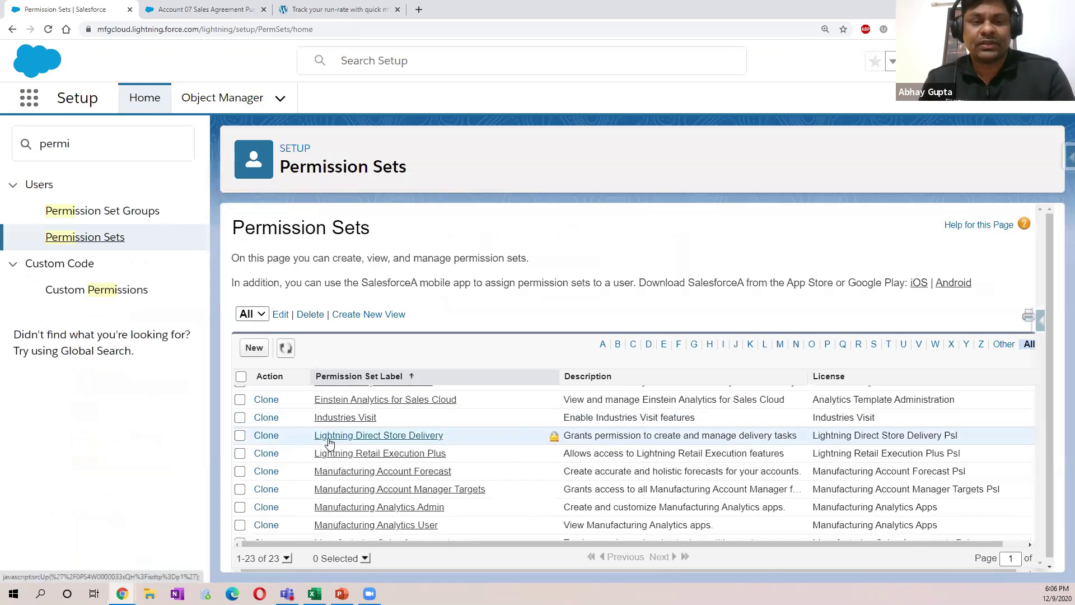
scroll(330, 443, "down", 1)
scroll(392, 443, "up", 2)
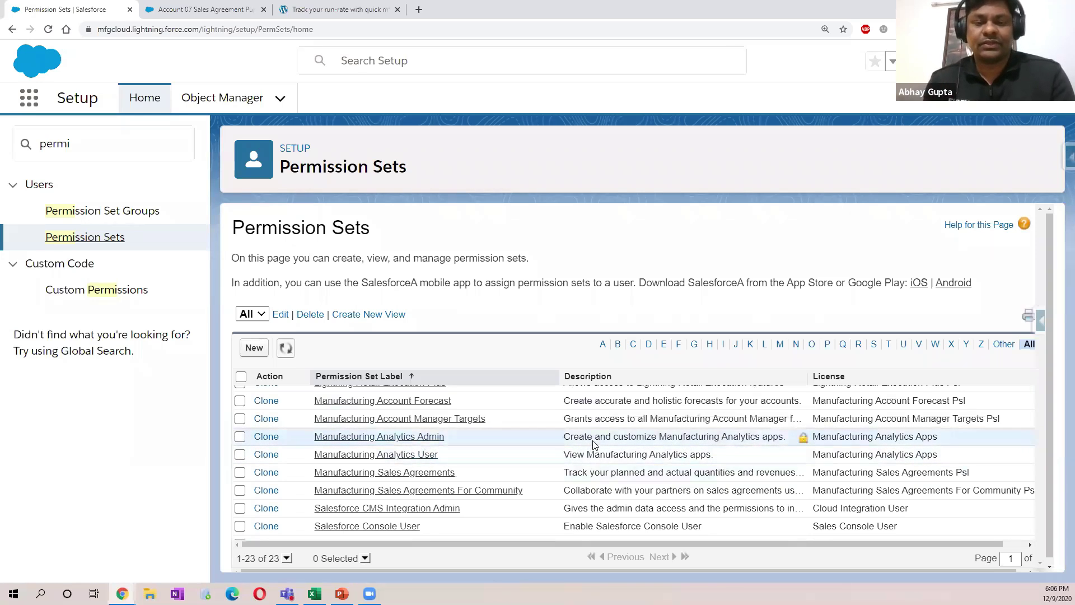
left_click_drag(565, 438, 657, 444)
left_click_drag(564, 455, 584, 459)
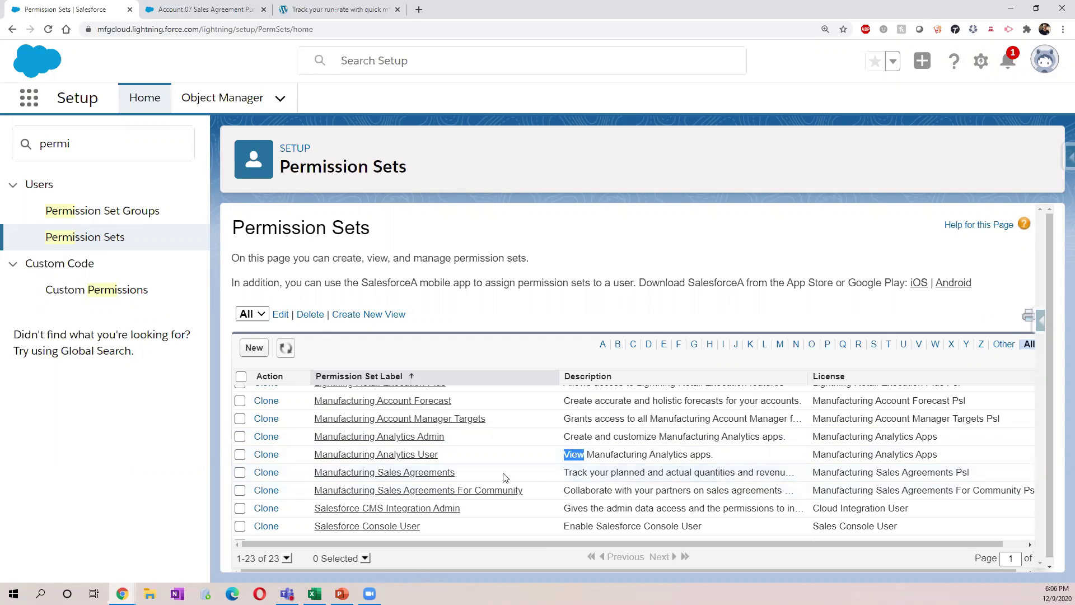
Close the Account 07 sales agreement page and bring up the Trailhead page Get Started with Manufacturing Cloud.
mouse_move(122, 594)
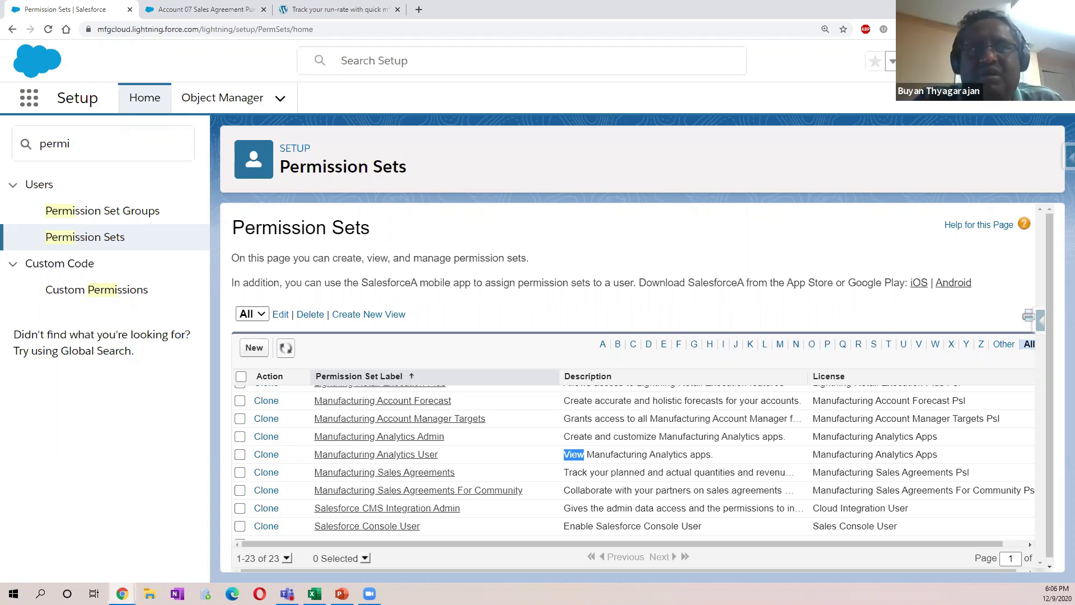
left_click(192, 17)
left_click(264, 10)
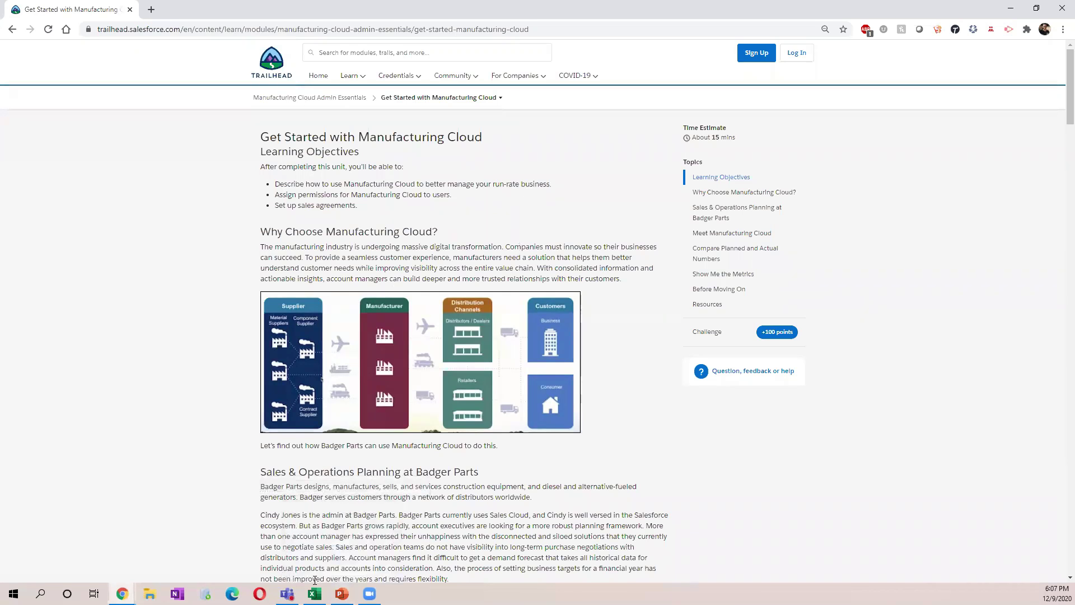
Switch to the Manufacturing Cloud presentation in PowerPoint and show slide 29, Follow us, in Reading View.
key("alt+Tab")
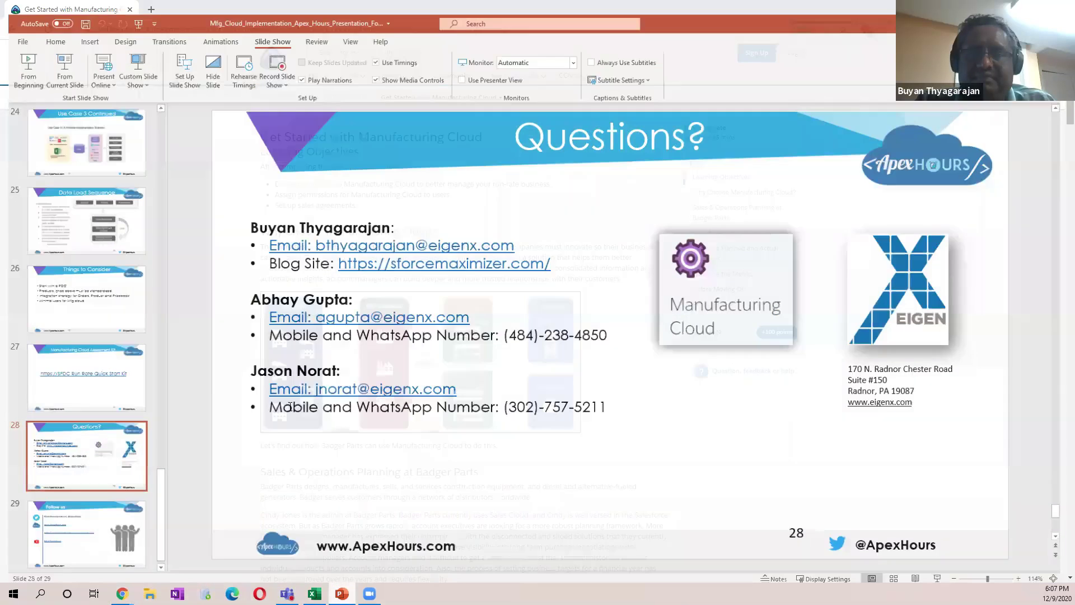
left_click(120, 556)
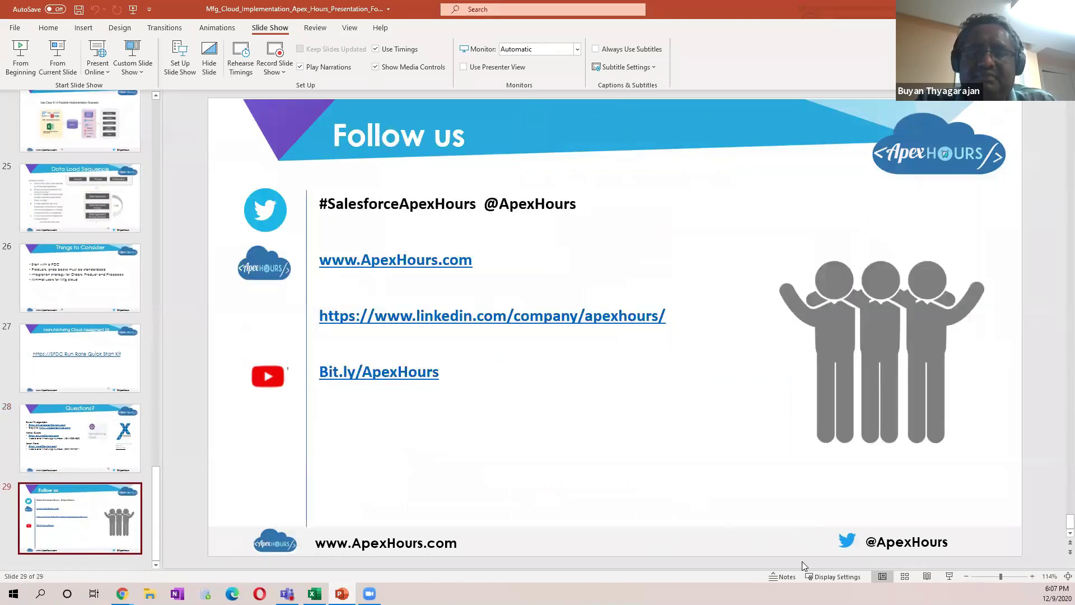
left_click(928, 577)
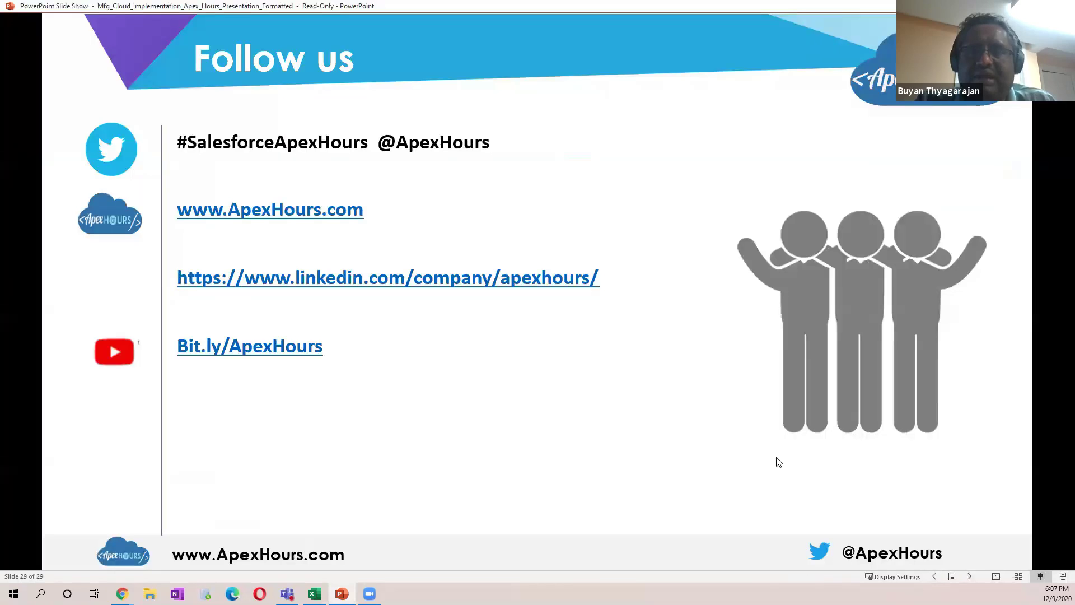